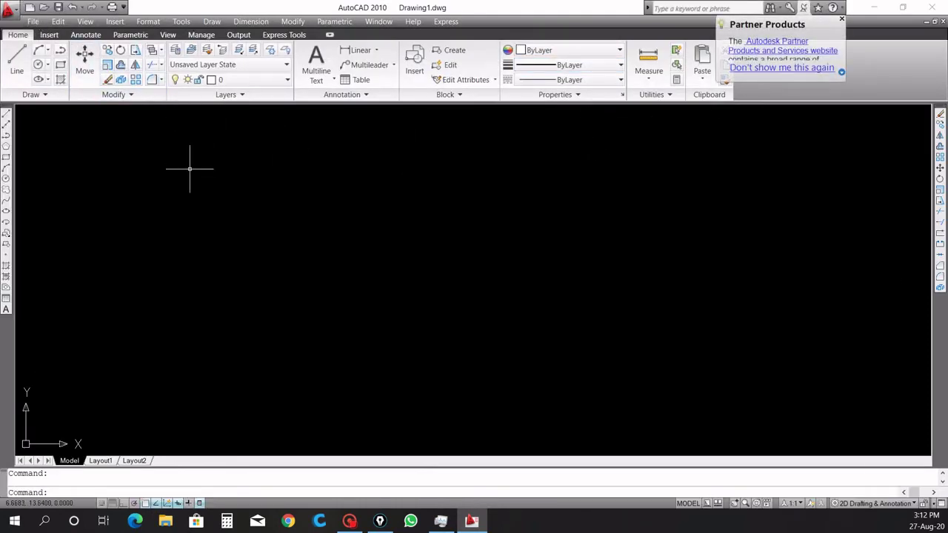
# Type the green note 'Today we going to start Autocad Tutorials' / 'this video we going to see the basics of Autocad'.
pyautogui.write('t')
pyautogui.write('o')
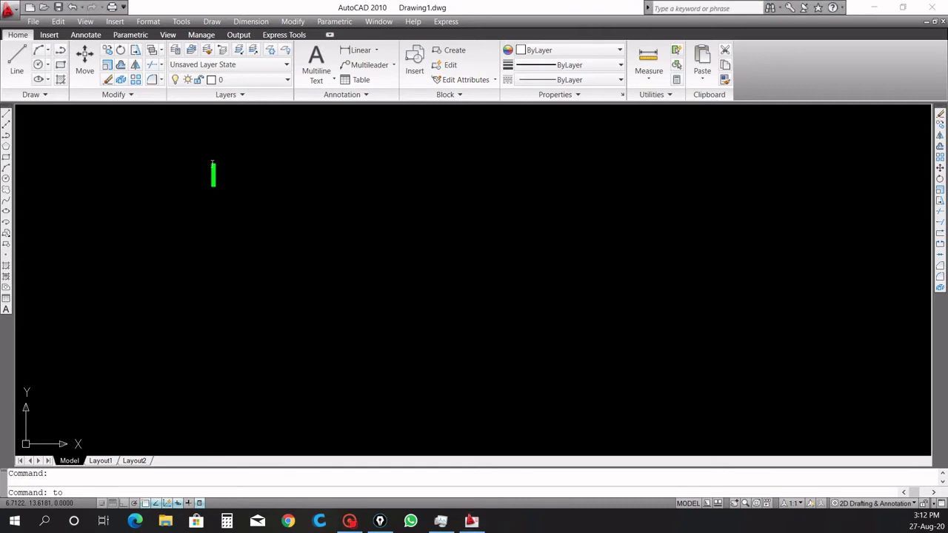
pyautogui.write('Tod')
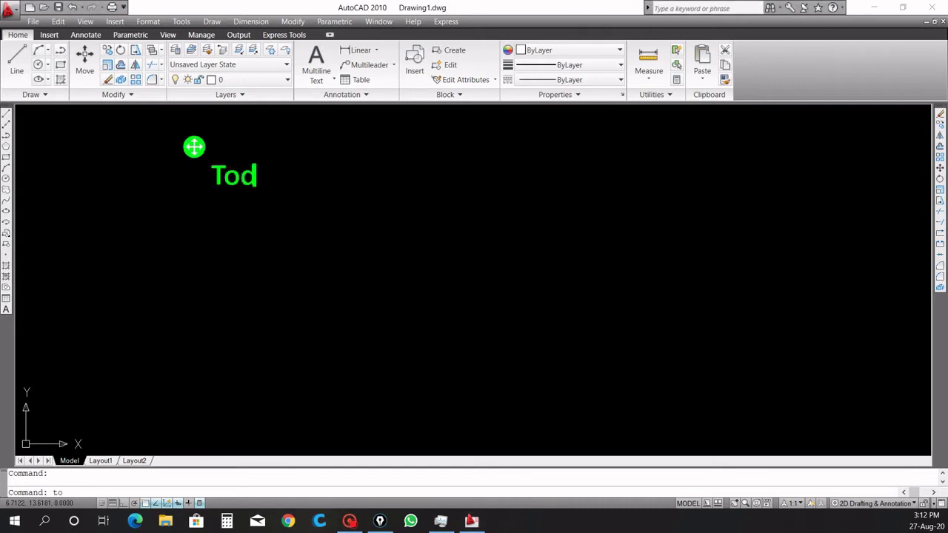
pyautogui.write('ay we goi')
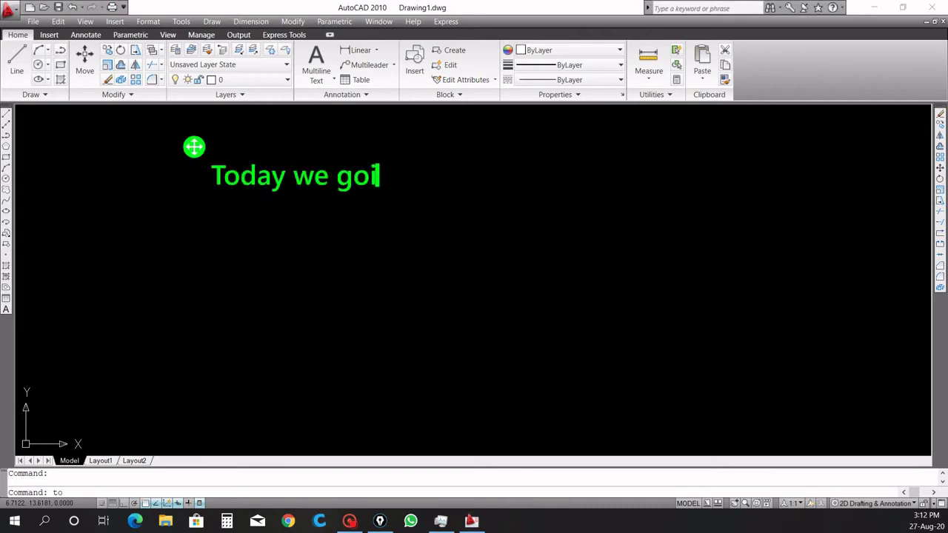
pyautogui.write('ng to ')
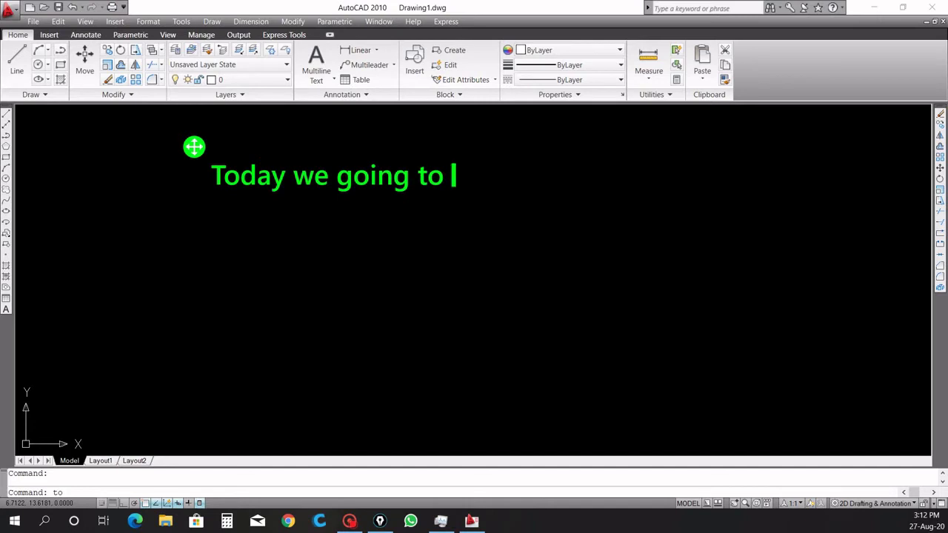
pyautogui.write('start ')
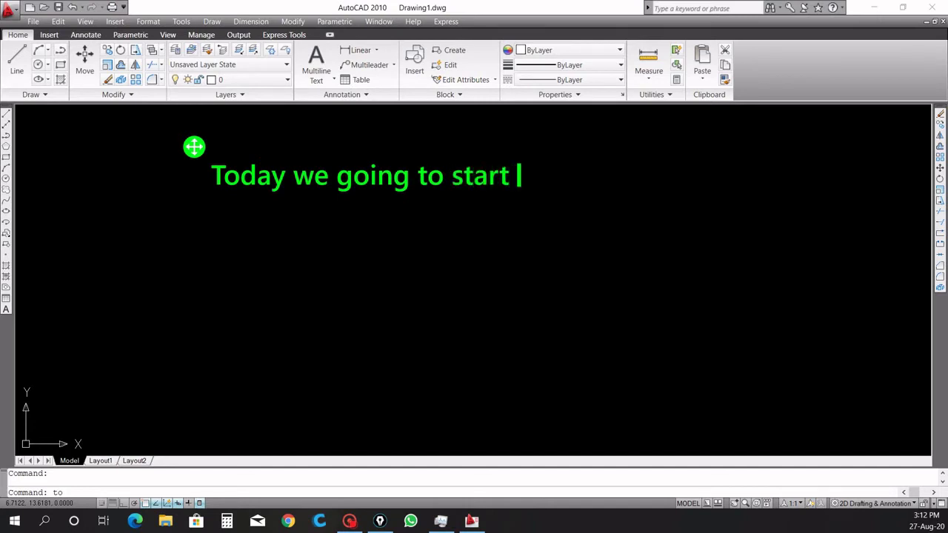
pyautogui.write('Auto')
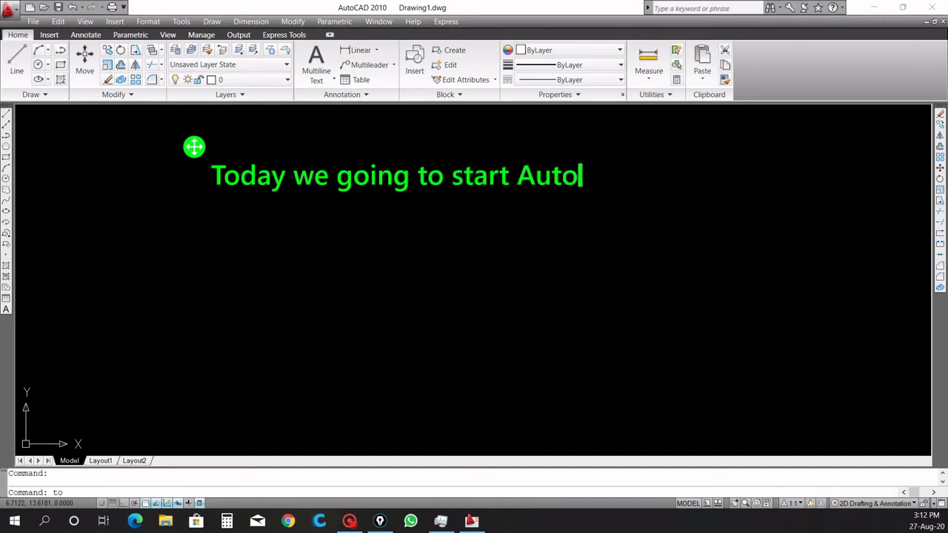
pyautogui.write('cad ')
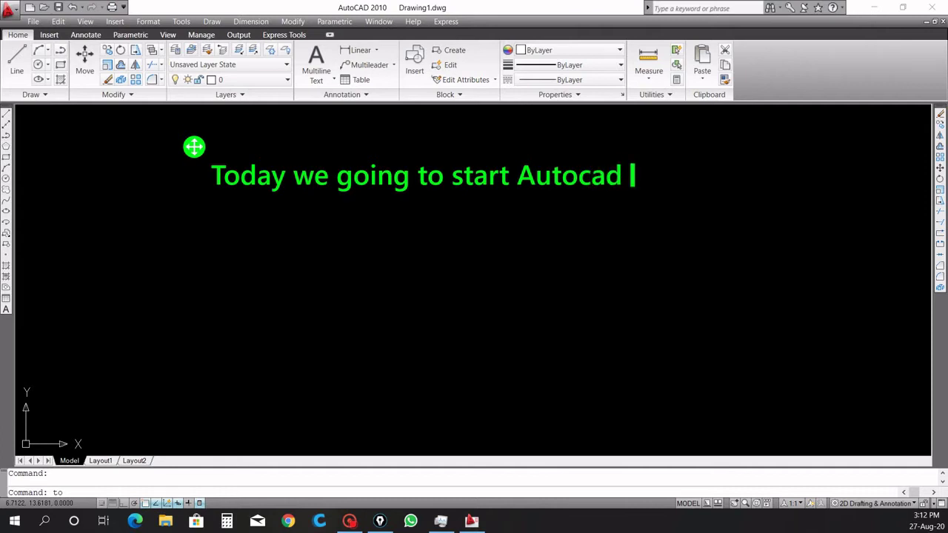
pyautogui.write('Tutorials')
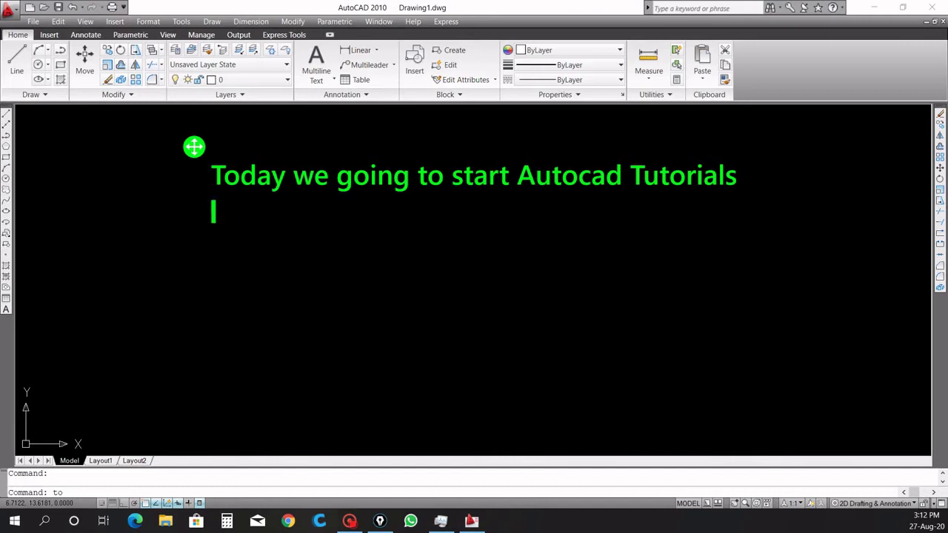
pyautogui.write('this v')
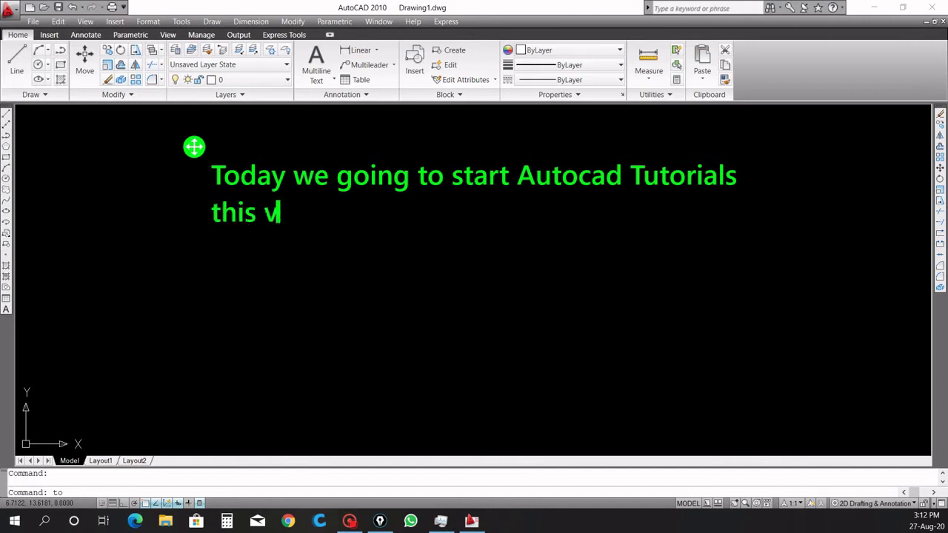
pyautogui.write('ideo we ')
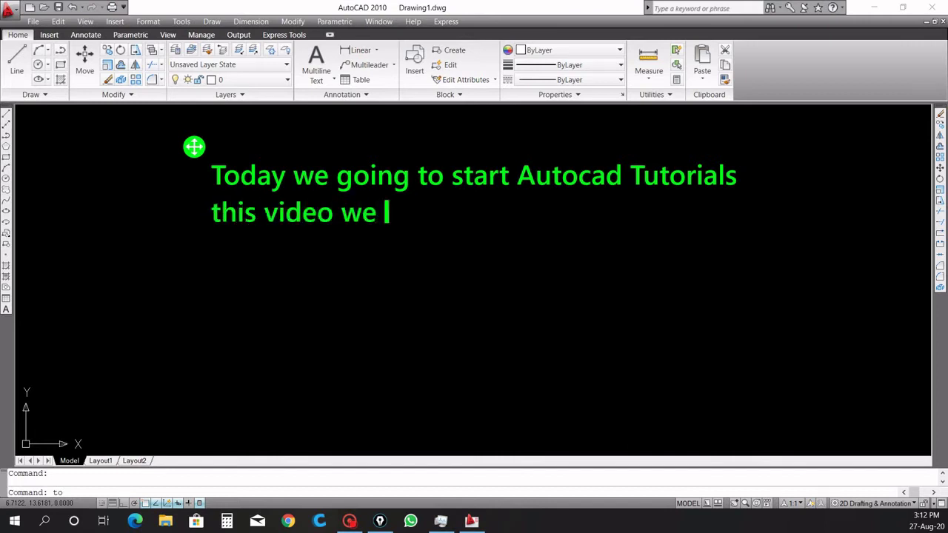
pyautogui.write('going to se')
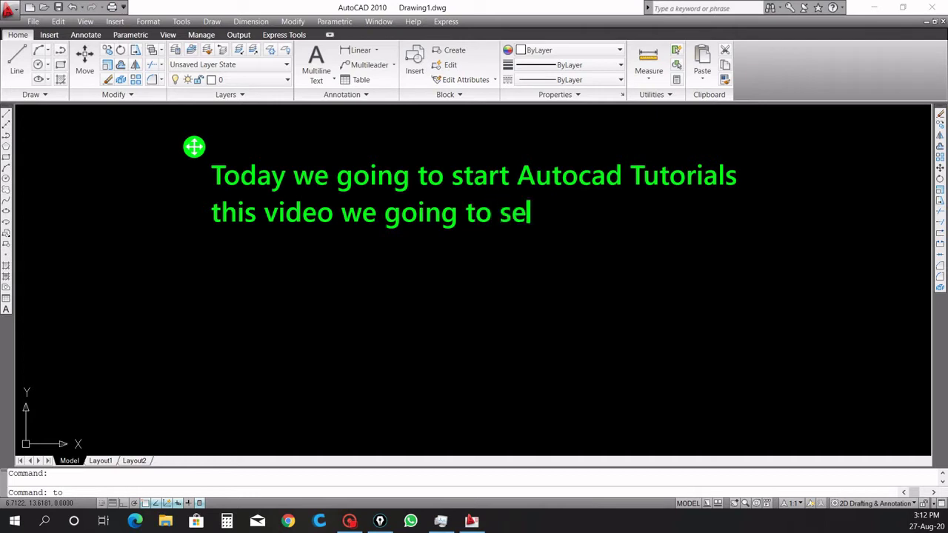
pyautogui.write('ethe ')
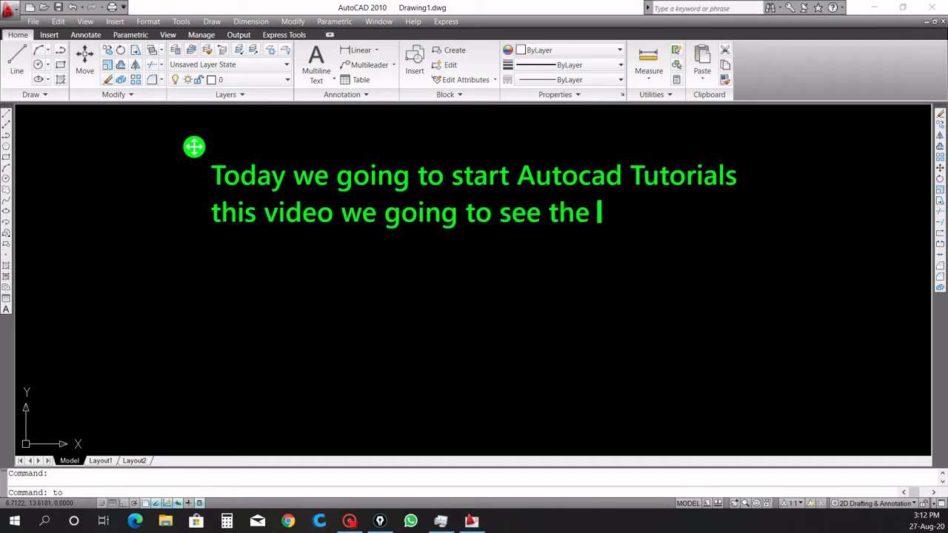
pyautogui.write('basics o')
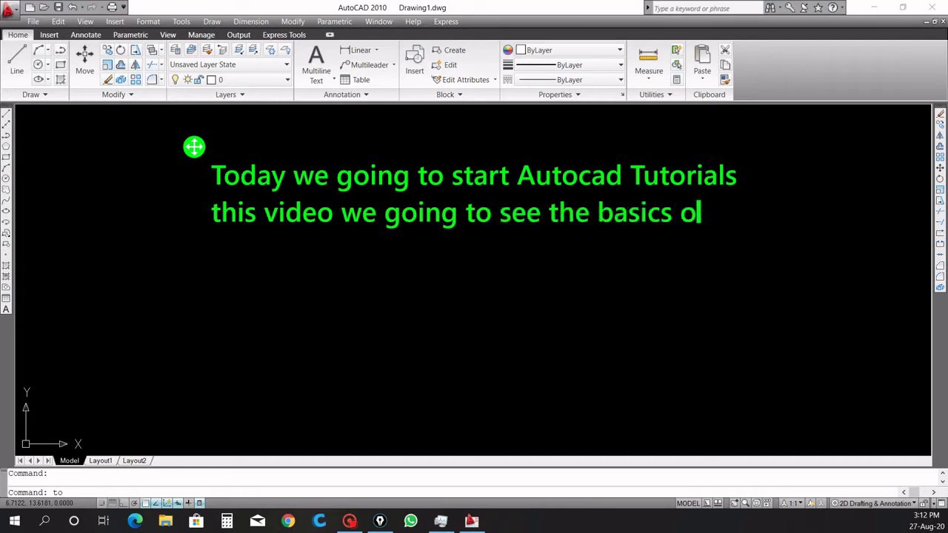
pyautogui.write('f A')
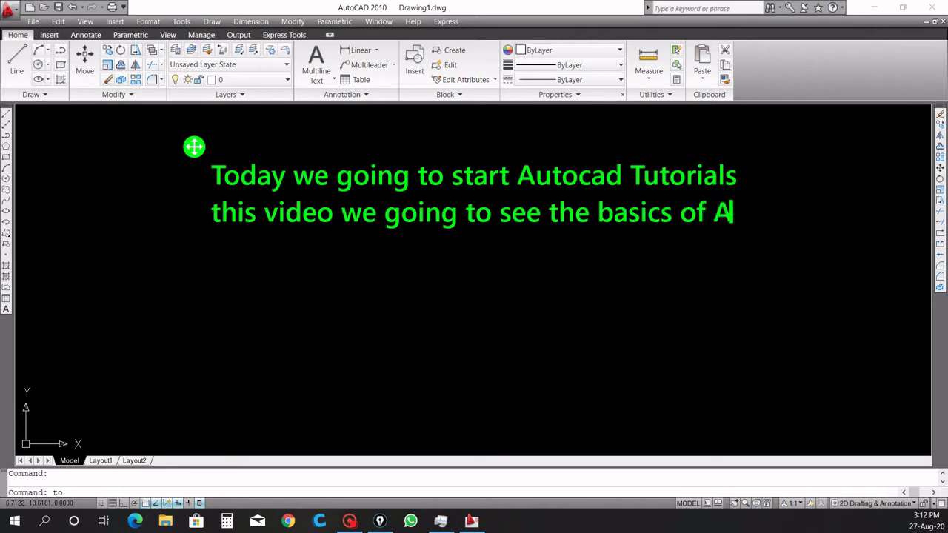
pyautogui.write('utocad')
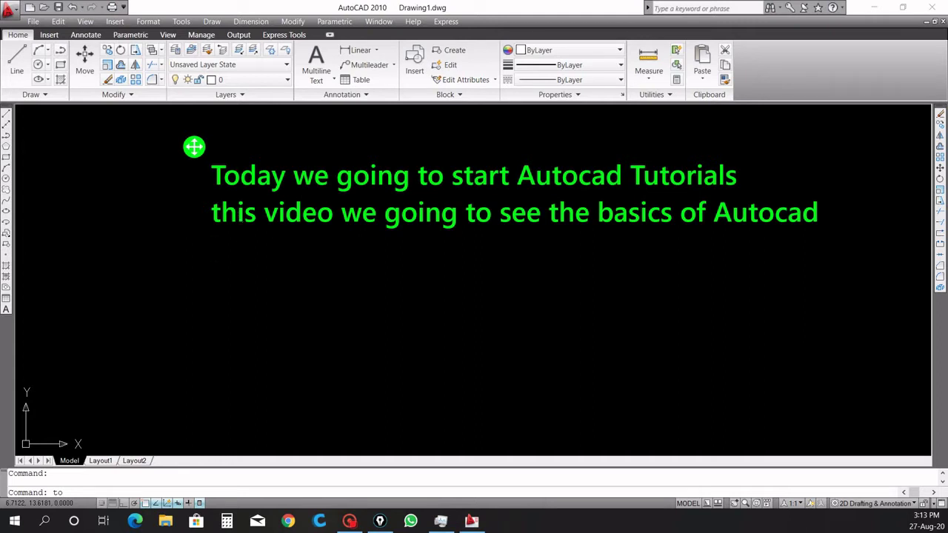
# Return focus to the drawing window to rewrite the note.
pyautogui.click(213, 246)
pyautogui.write('Autocad is mainly used for 2D Designs')
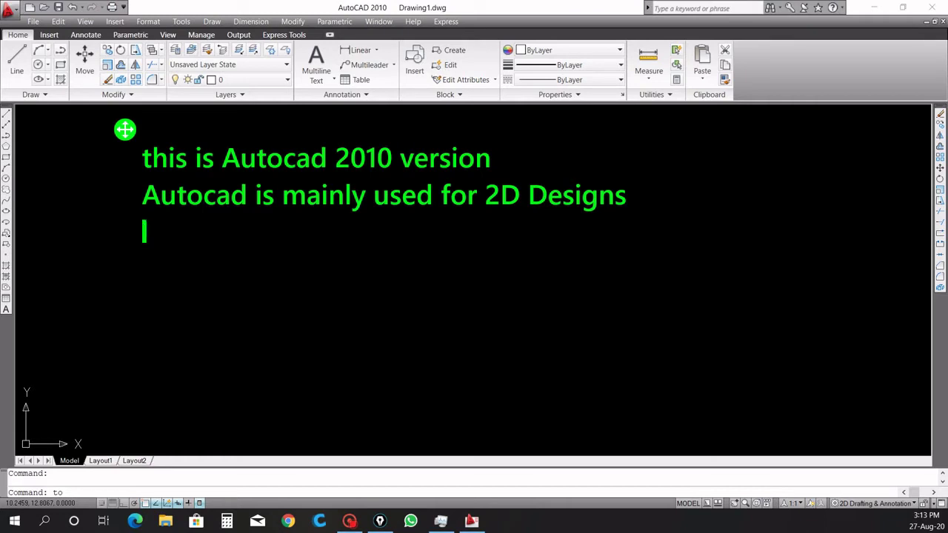
# Append 'in industries' to the Designs line and start a fresh line.
pyautogui.press('BackSpace')
pyautogui.write('in ind')
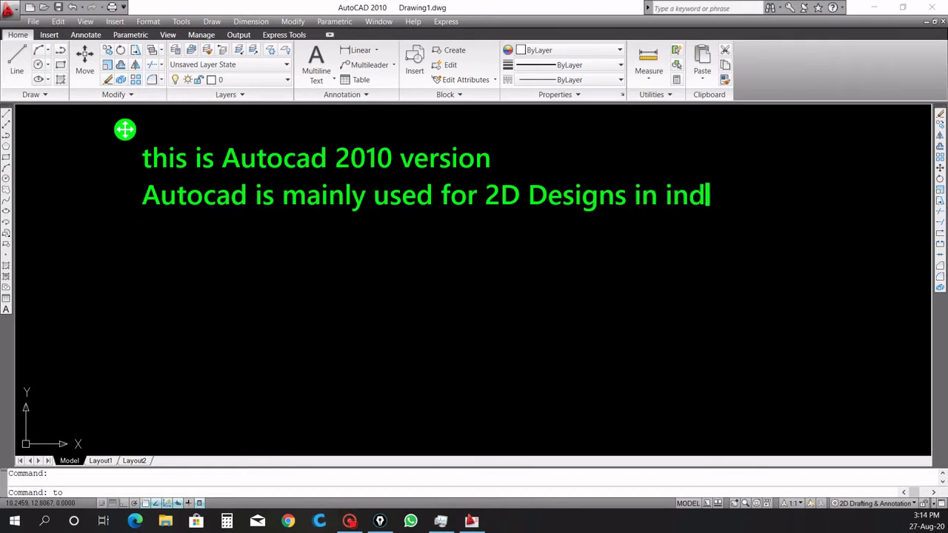
pyautogui.write('ustries')
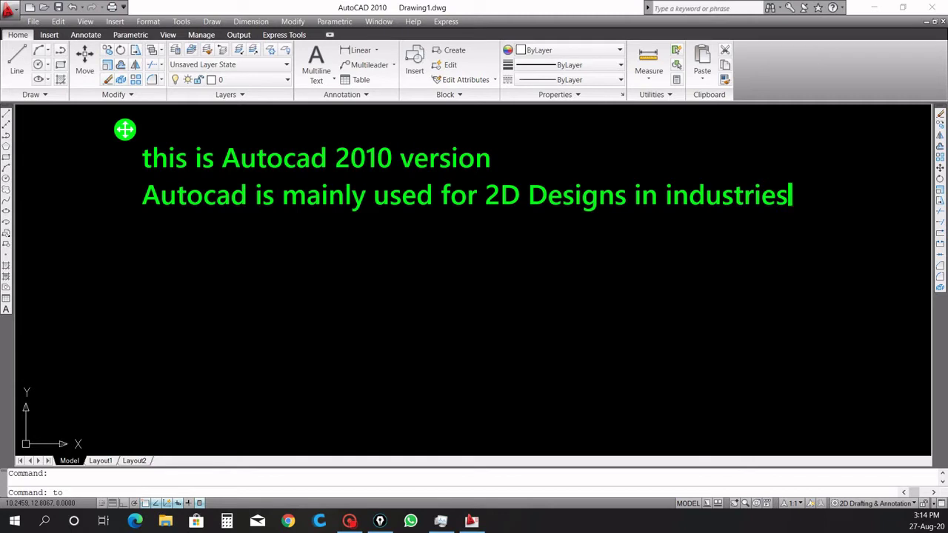
pyautogui.press('Return')
pyautogui.write('th')
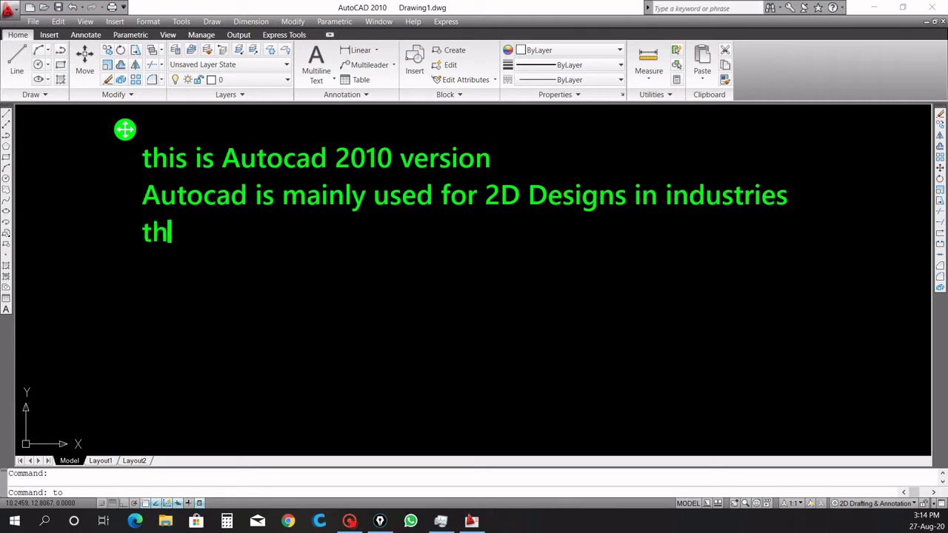
pyautogui.write('e')
pyautogui.press('BackSpace')
pyautogui.press('BackSpace')
pyautogui.press('BackSpace')
pyautogui.press('BackSpace')
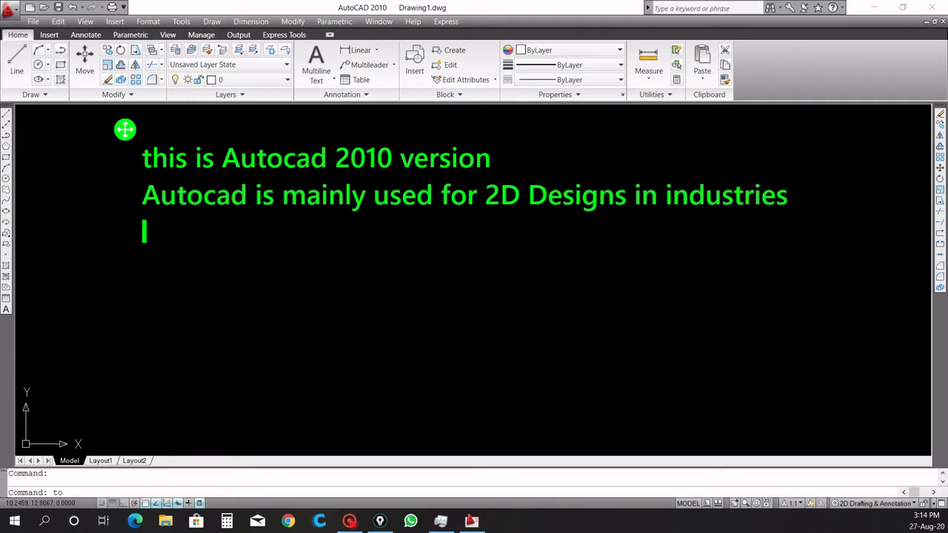
pyautogui.press('Return')
pyautogui.write('w')
pyautogui.press('BackSpace')
# Add 'We can use the Autocad in two ways using commands or clicking the tools in the toolbars'.
pyautogui.write('W')
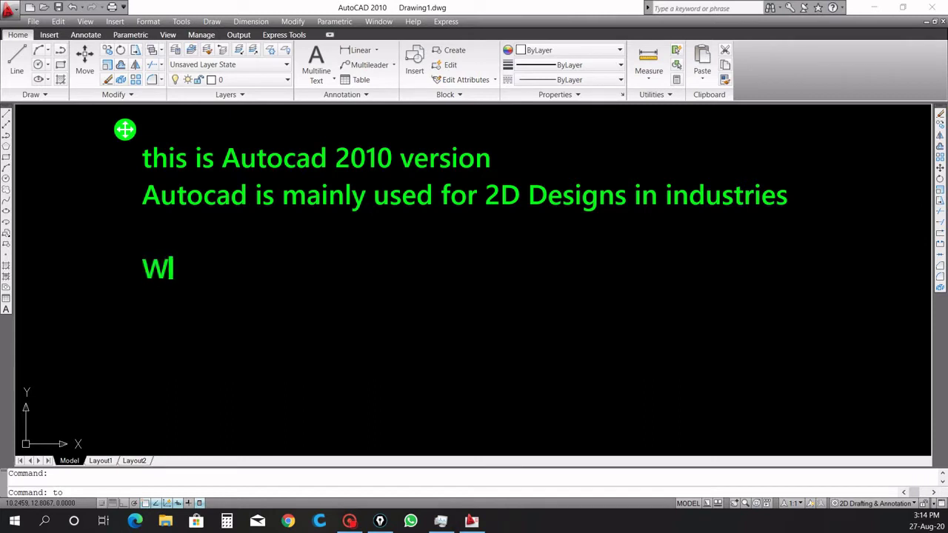
pyautogui.write('e can use ')
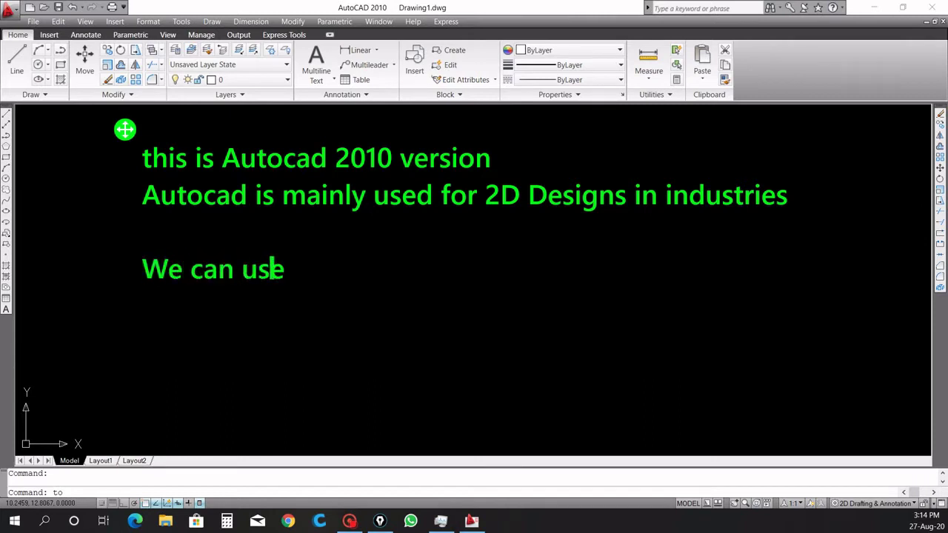
pyautogui.write('the Au')
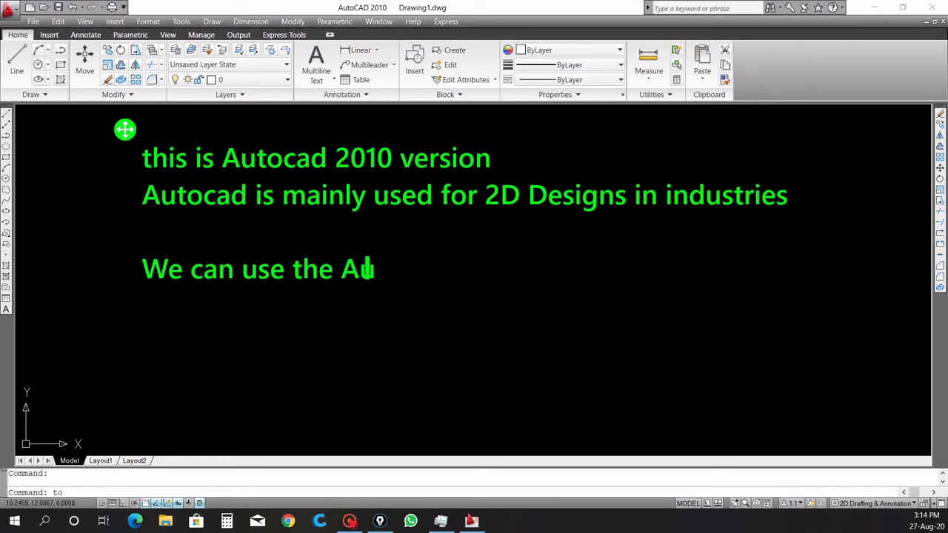
pyautogui.write('tocad ')
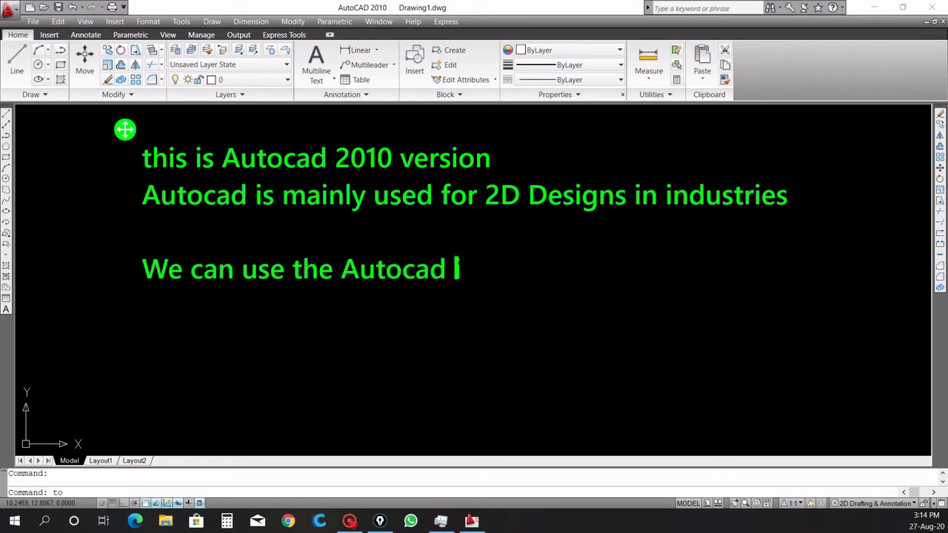
pyautogui.write('in t')
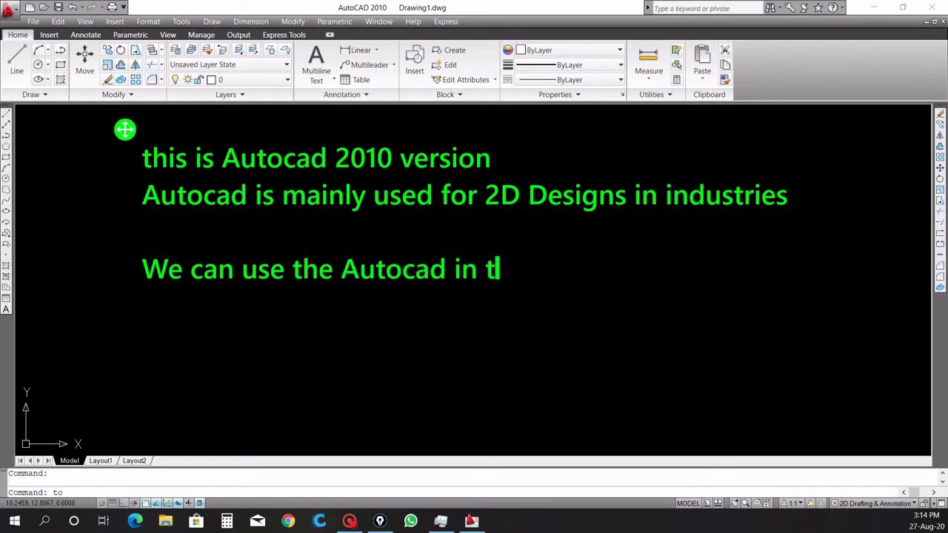
pyautogui.write('wo ways')
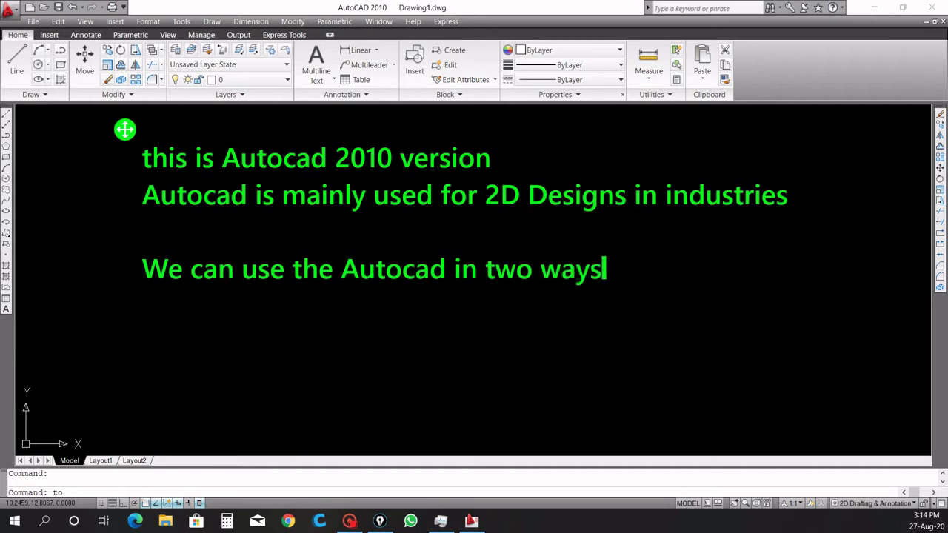
pyautogui.write(' using ')
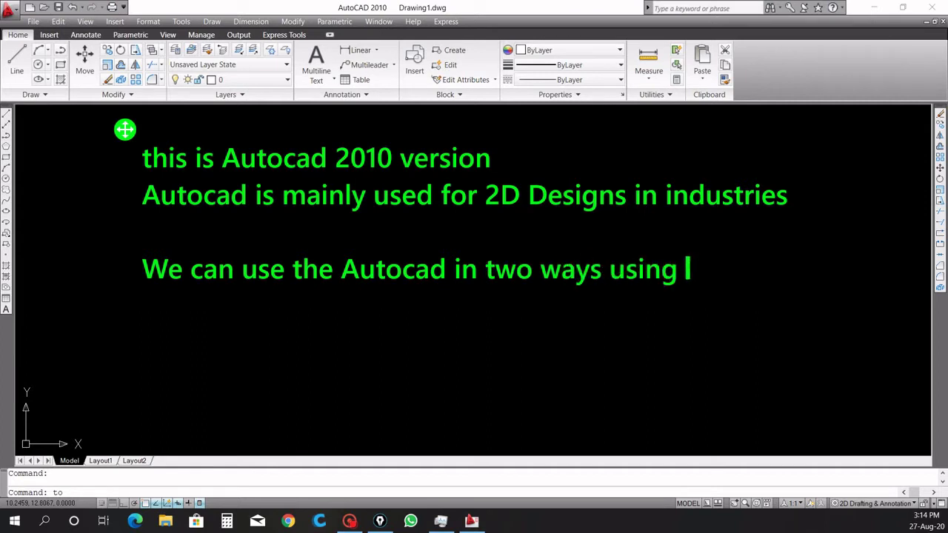
pyautogui.write('commands')
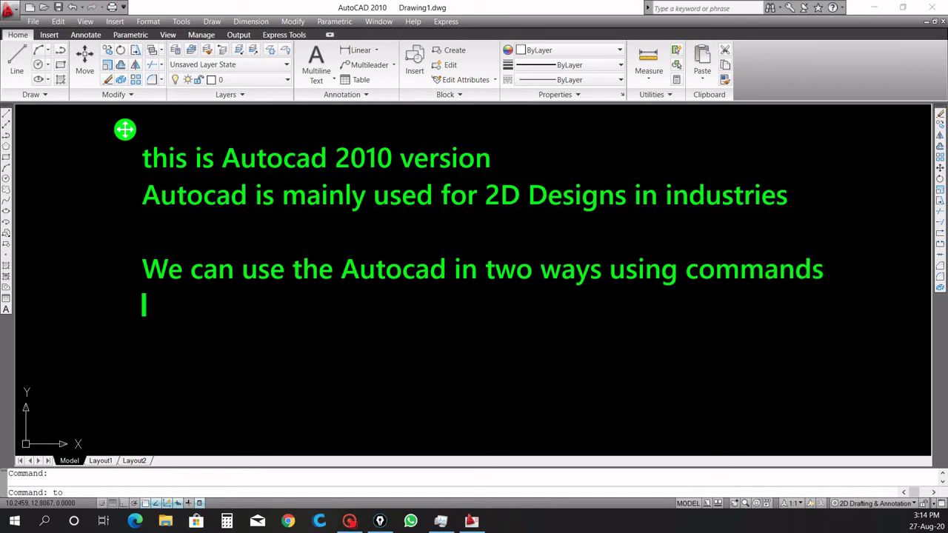
pyautogui.write('or ')
pyautogui.write('cli')
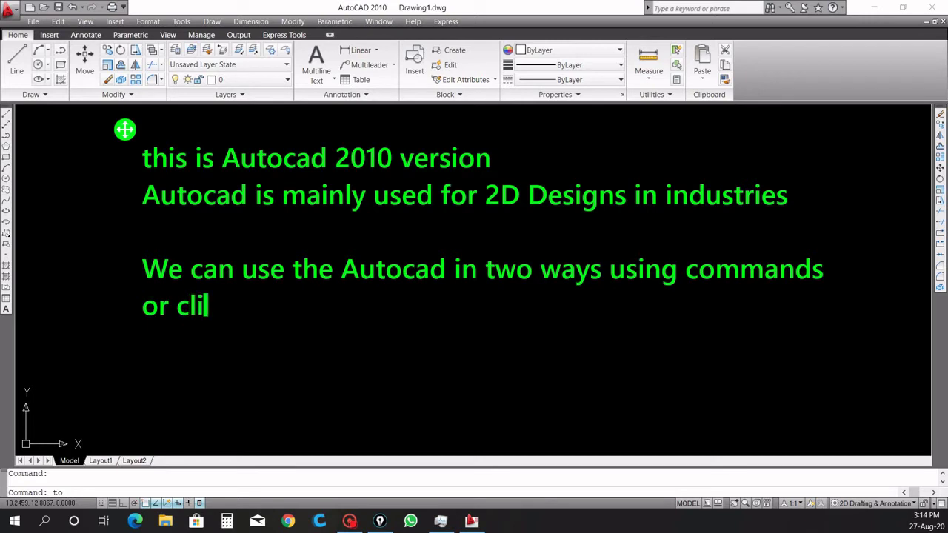
pyautogui.write('ckin ')
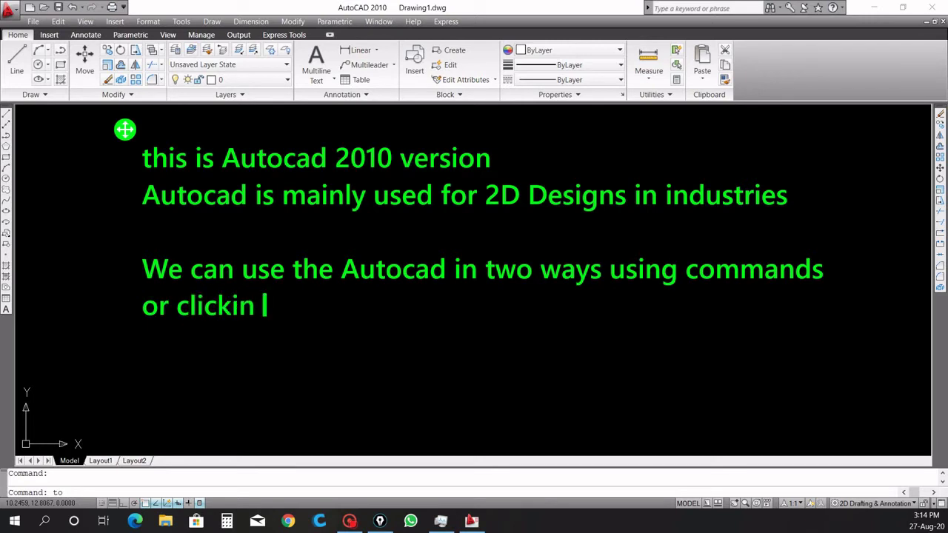
pyautogui.write('g the ')
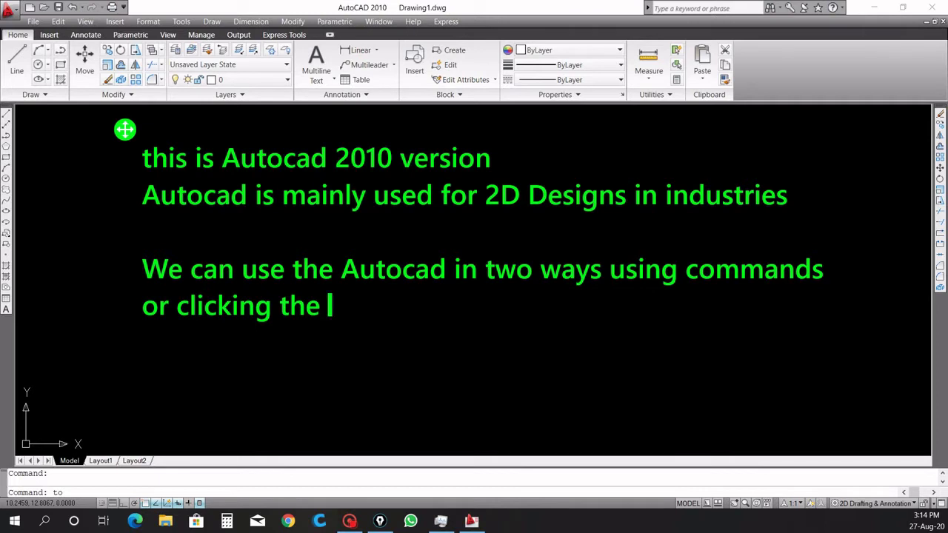
pyautogui.write('tools in ')
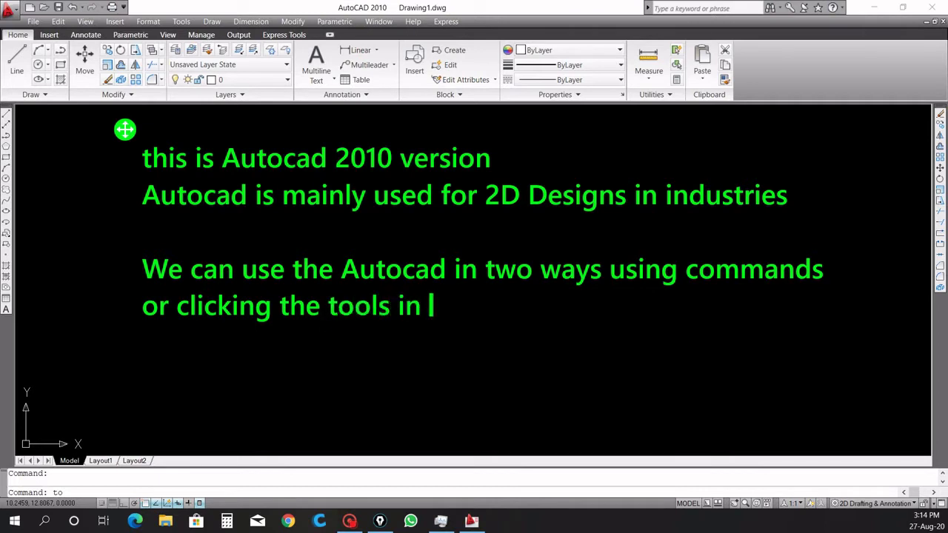
pyautogui.write('the tools')
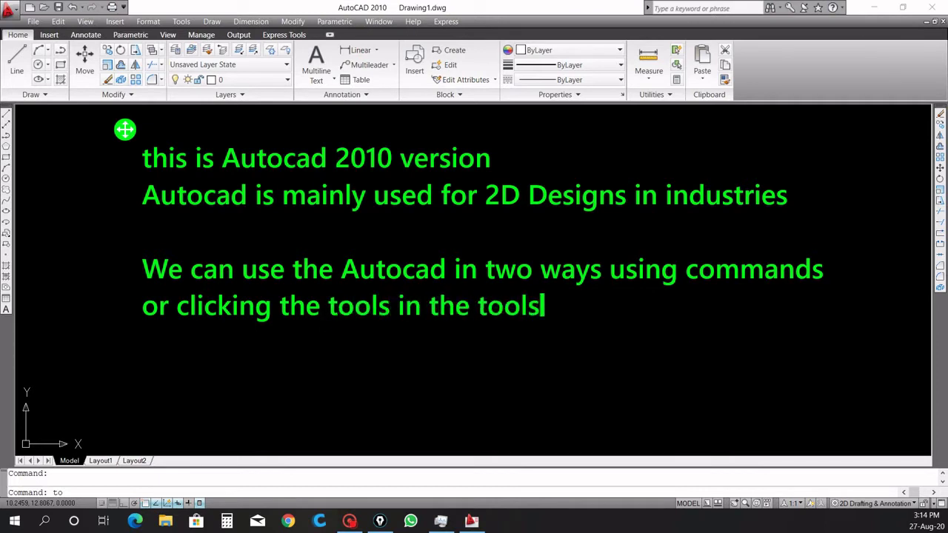
pyautogui.press('BackSpace')
pyautogui.write('bar')
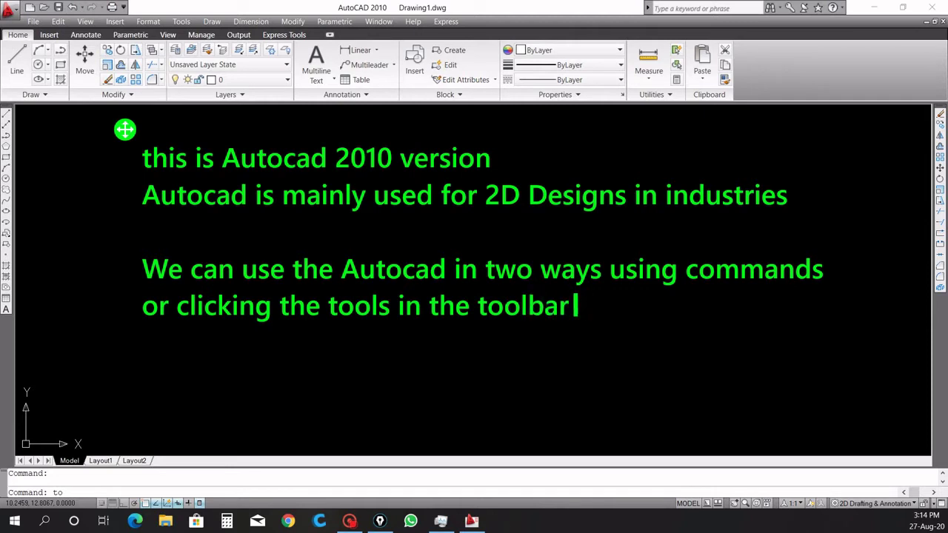
pyautogui.write('s')
# Add the line 'The two main toolbars are Draw and Modify Toolbar' and finish the note.
pyautogui.press('Return')
pyautogui.write('t')
pyautogui.write('he')
pyautogui.press('BackSpace')
pyautogui.press('BackSpace')
pyautogui.press('BackSpace')
pyautogui.write('The two ma')
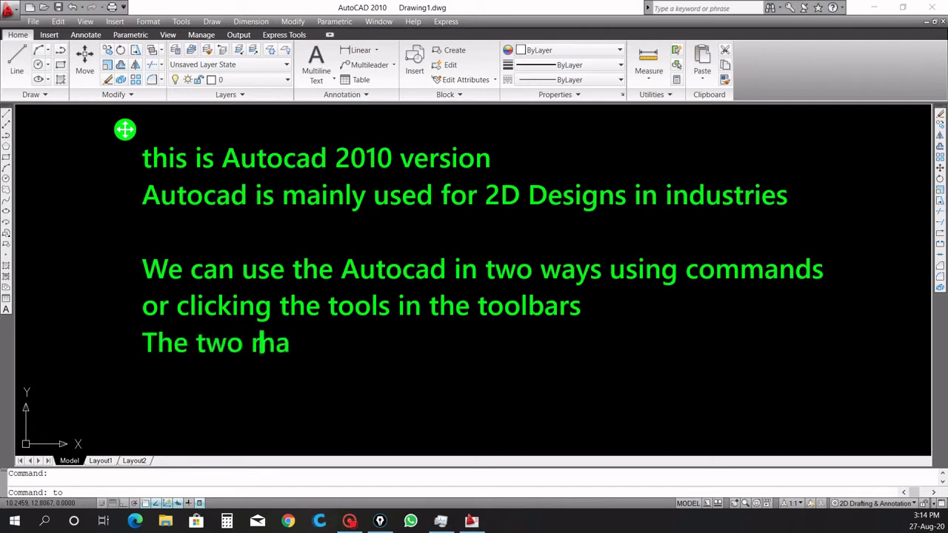
pyautogui.write('in tool')
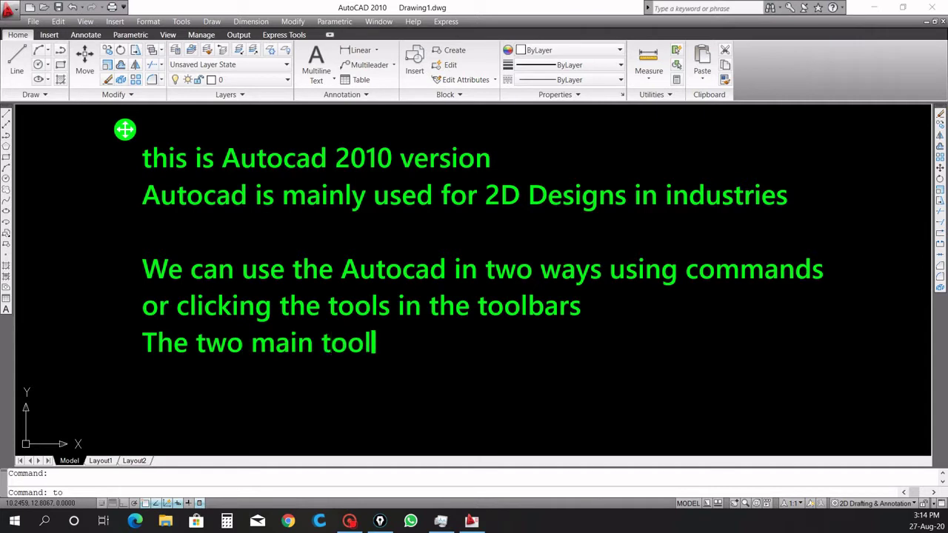
pyautogui.write('bars ')
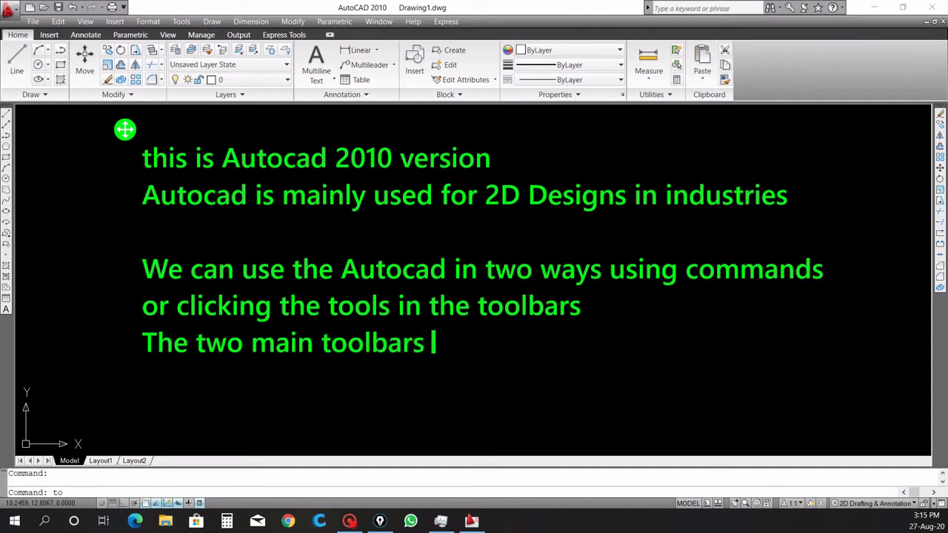
pyautogui.write('are Dra')
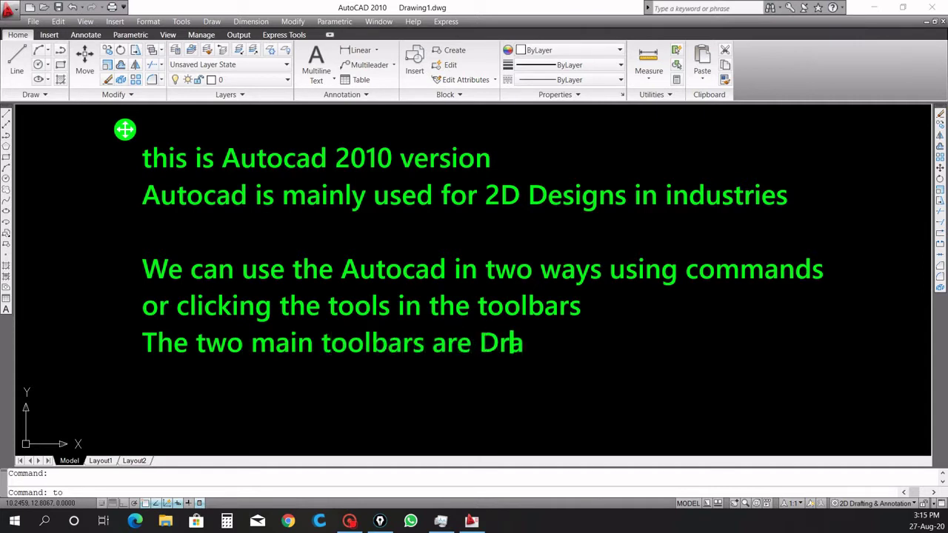
pyautogui.write('w and M')
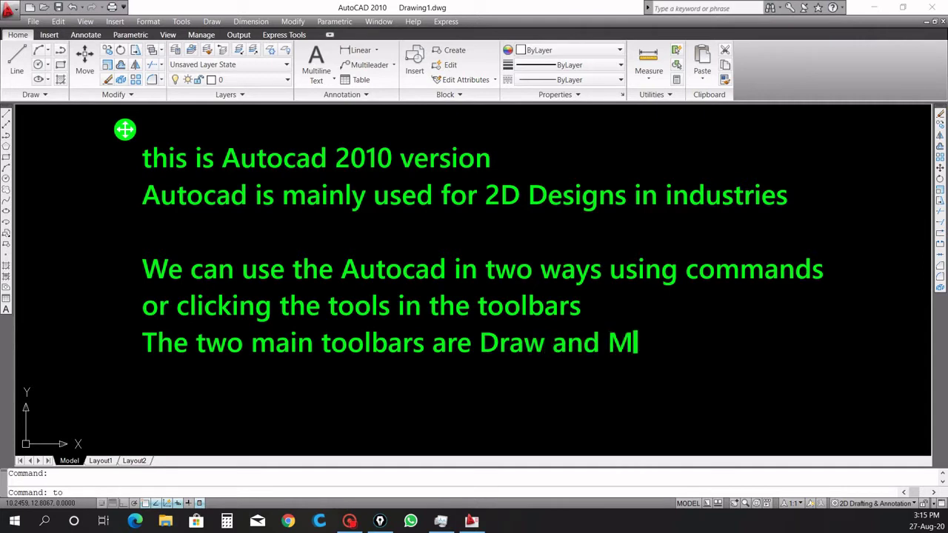
pyautogui.write('odify ')
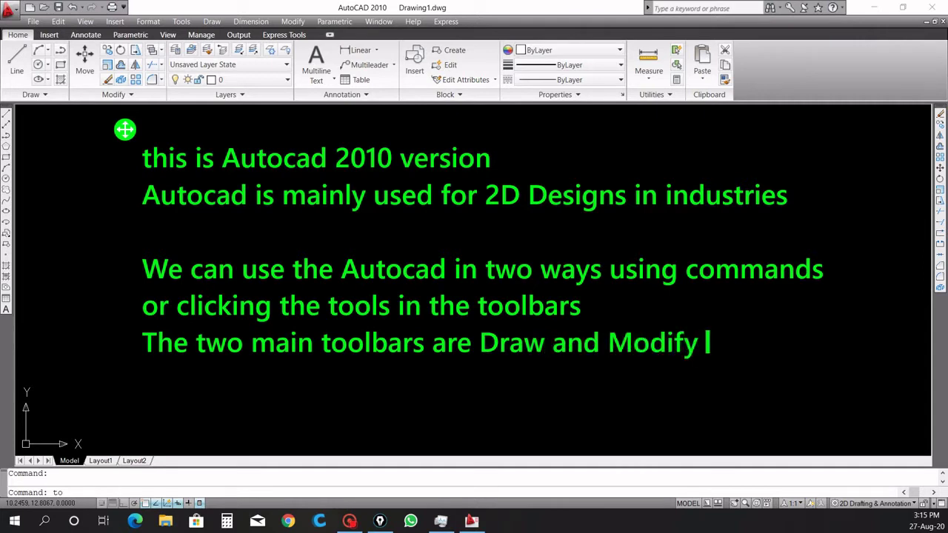
pyautogui.write('Toolba')
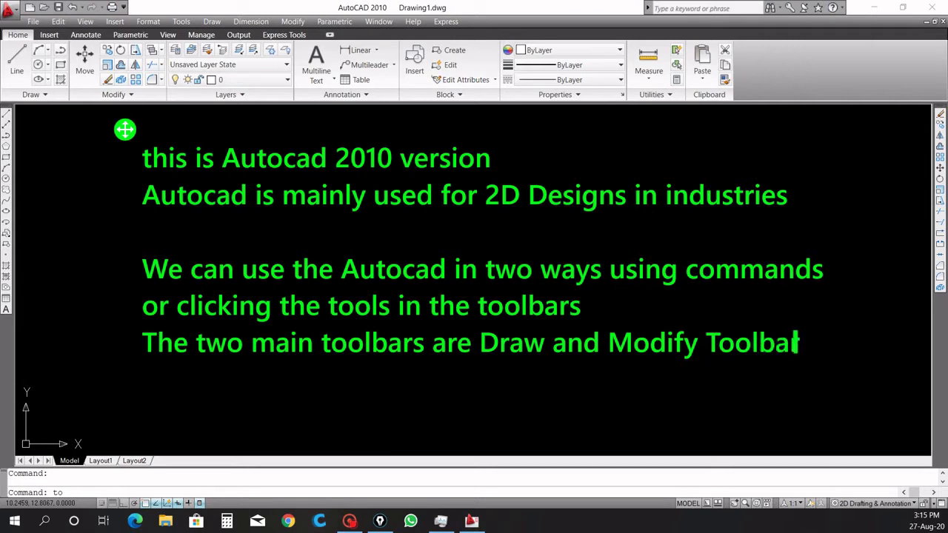
pyautogui.write('r')
pyautogui.click(63, 492)
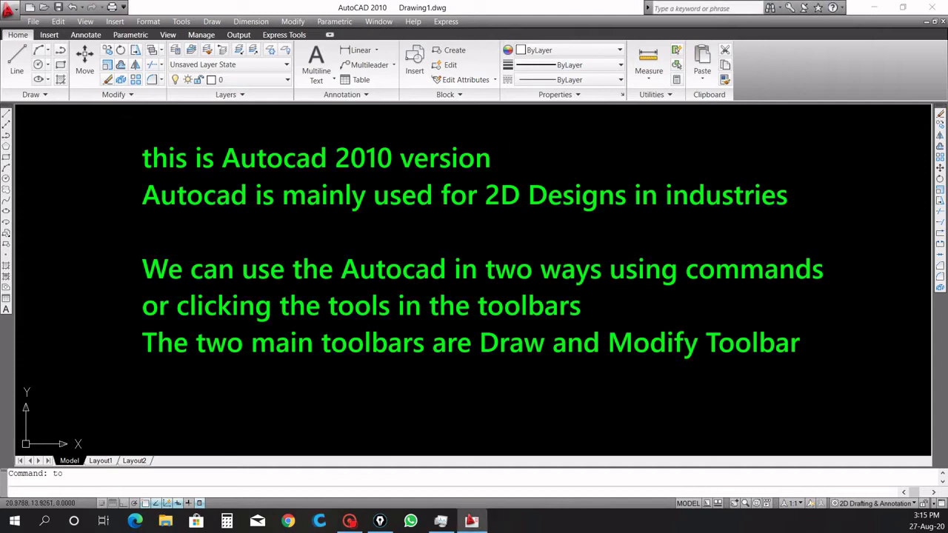
# Run TOOLBAR, dismiss the Customize User Interface dialog, and begin a new note with 'left side'.
pyautogui.press('Return')
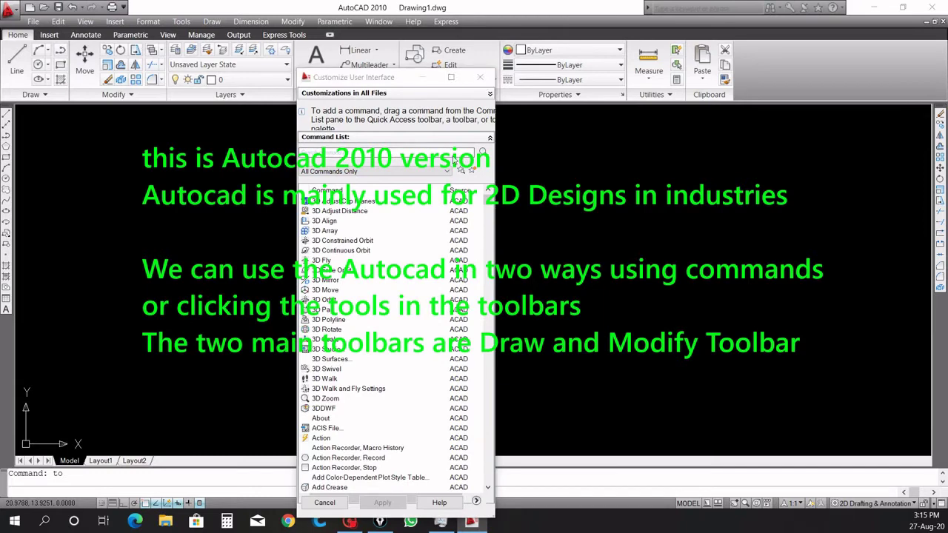
pyautogui.press('Escape')
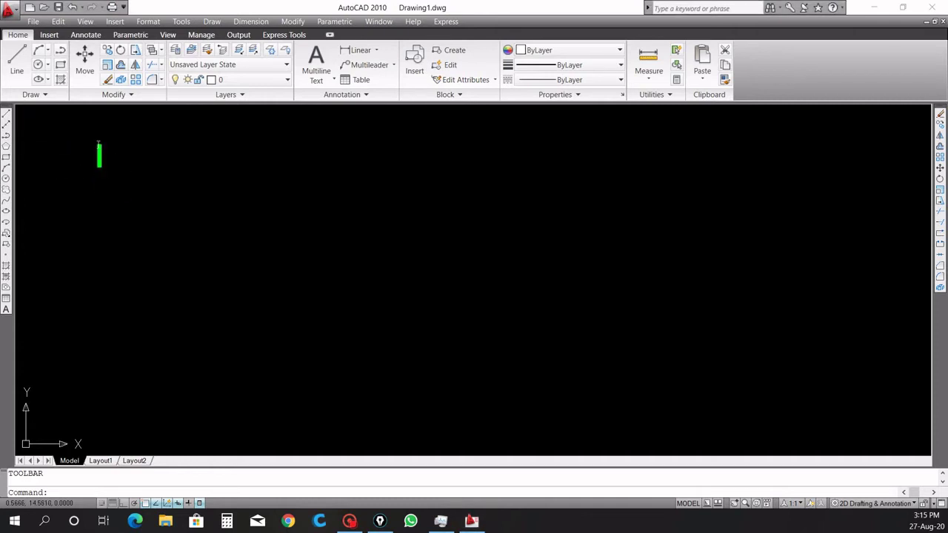
pyautogui.write('left si')
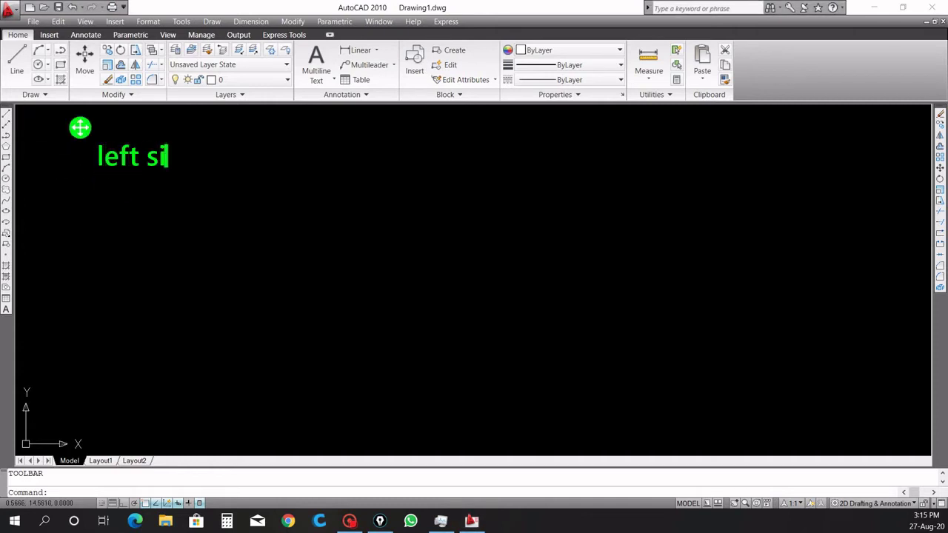
pyautogui.write('de s')
# Type 'left side is the draw toolbar and right side is the modify toolbar'.
pyautogui.press('BackSpace')
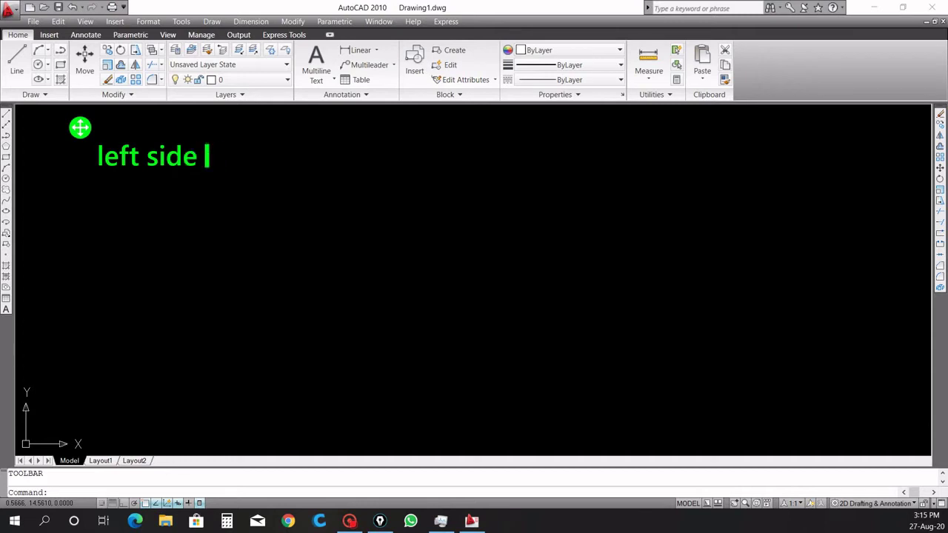
pyautogui.write('is the draw')
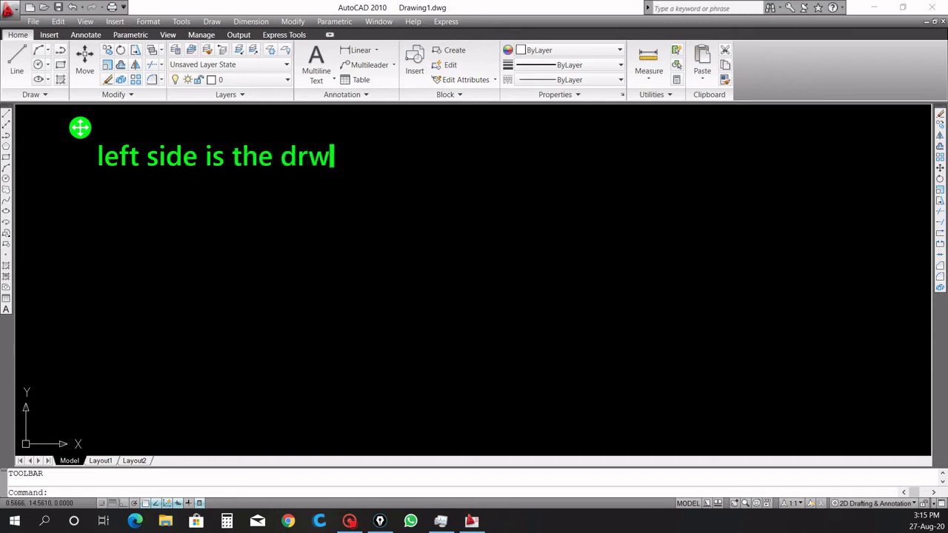
pyautogui.press('BackSpace')
pyautogui.write('aw too')
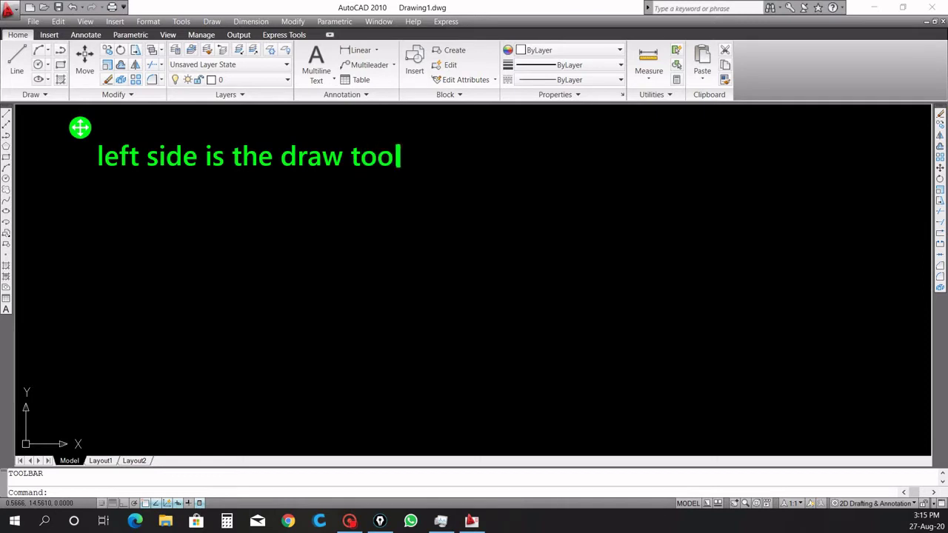
pyautogui.write('ll')
pyautogui.press('BackSpace')
pyautogui.write('bar and ')
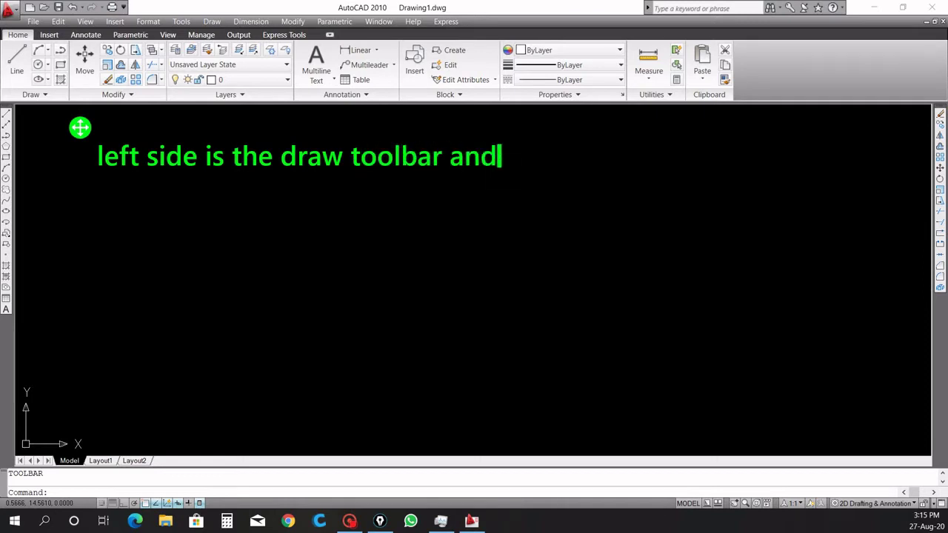
pyautogui.write('right sid')
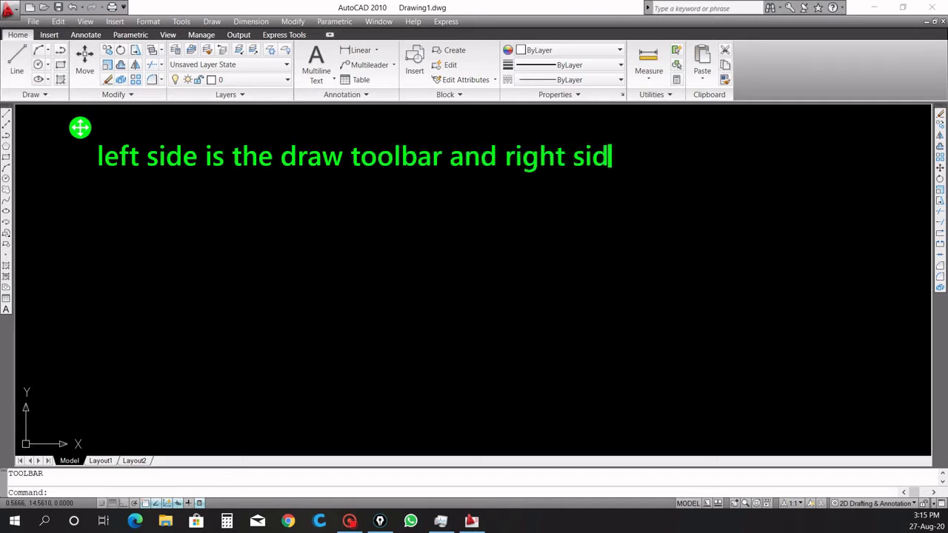
pyautogui.write('e is the mo')
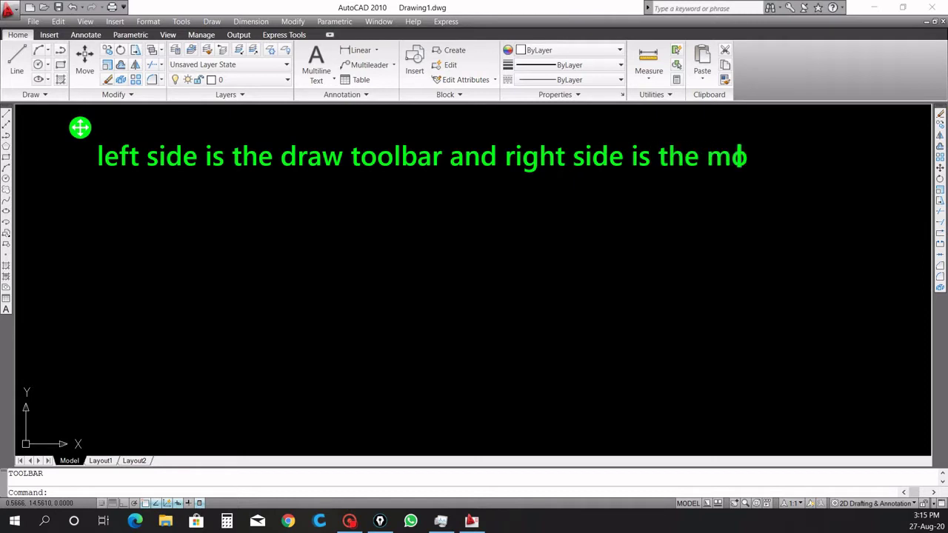
pyautogui.write('dify ')
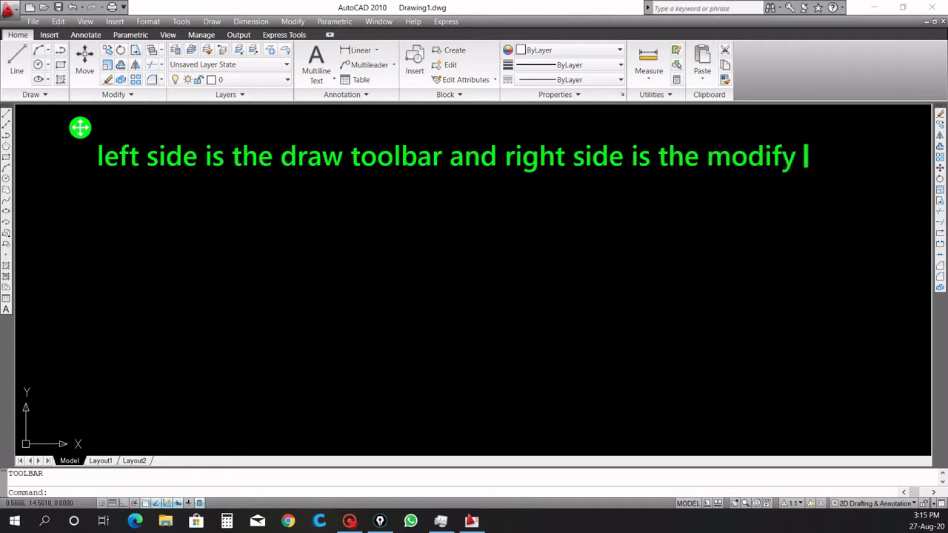
pyautogui.write('toolbar')
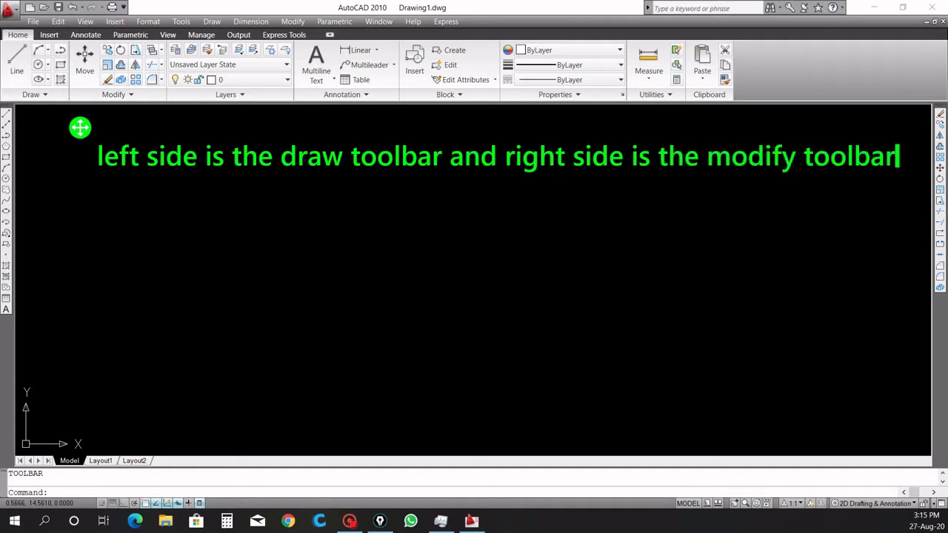
pyautogui.press('Return')
# Add 'draw toolbar consists of basic commands like line, circle, rectangle., etc'.
pyautogui.write('dra')
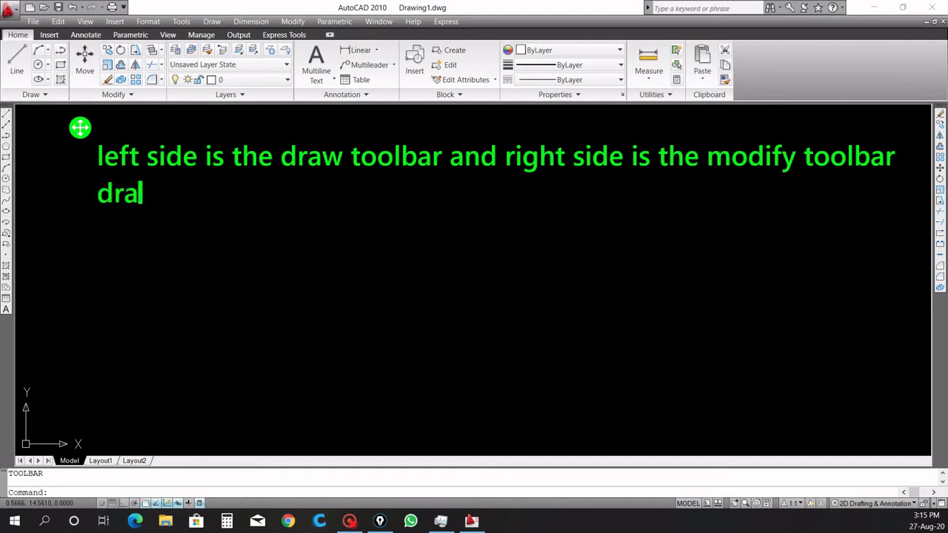
pyautogui.write('w tool')
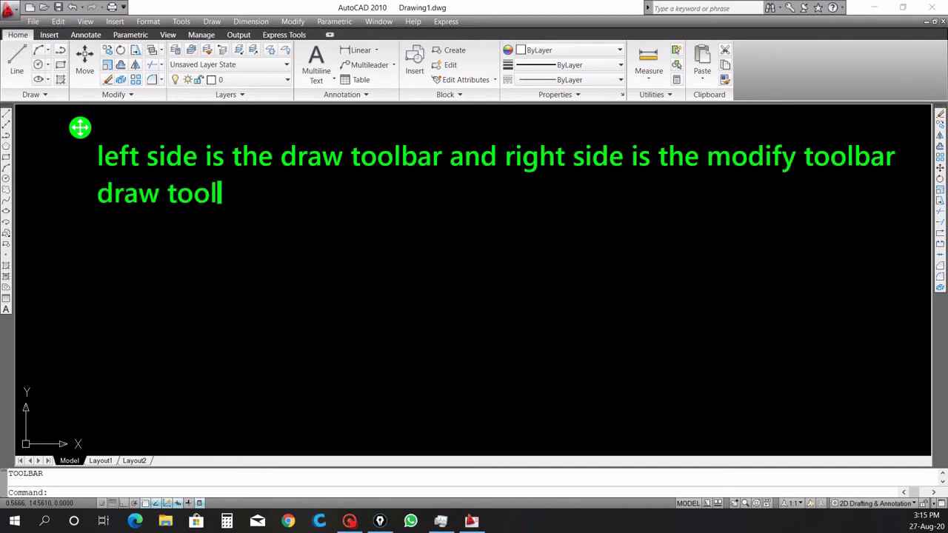
pyautogui.write('bar cons')
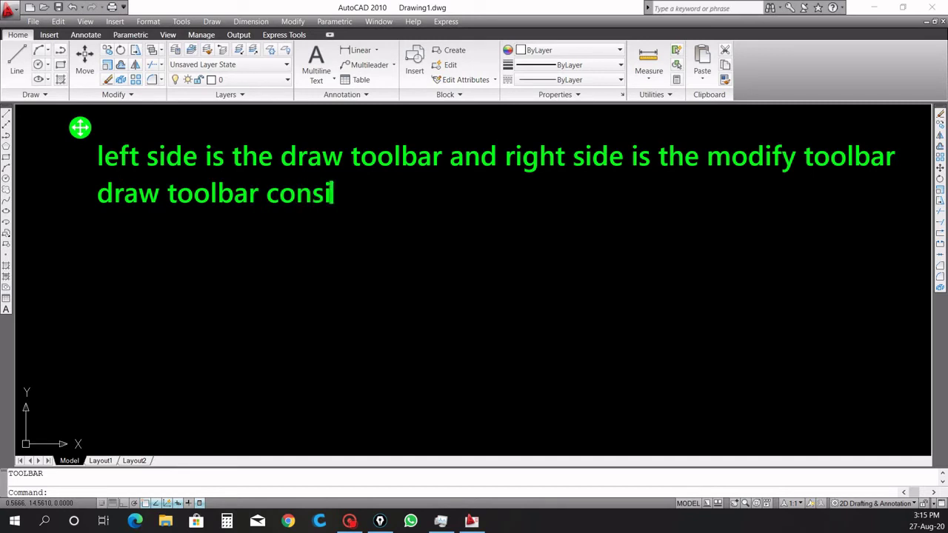
pyautogui.write('ists of ')
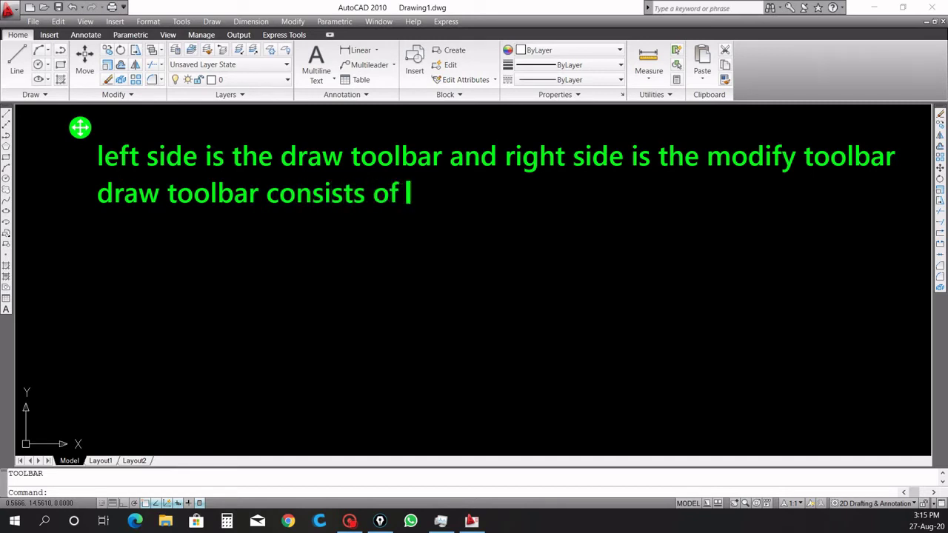
pyautogui.write('basic co')
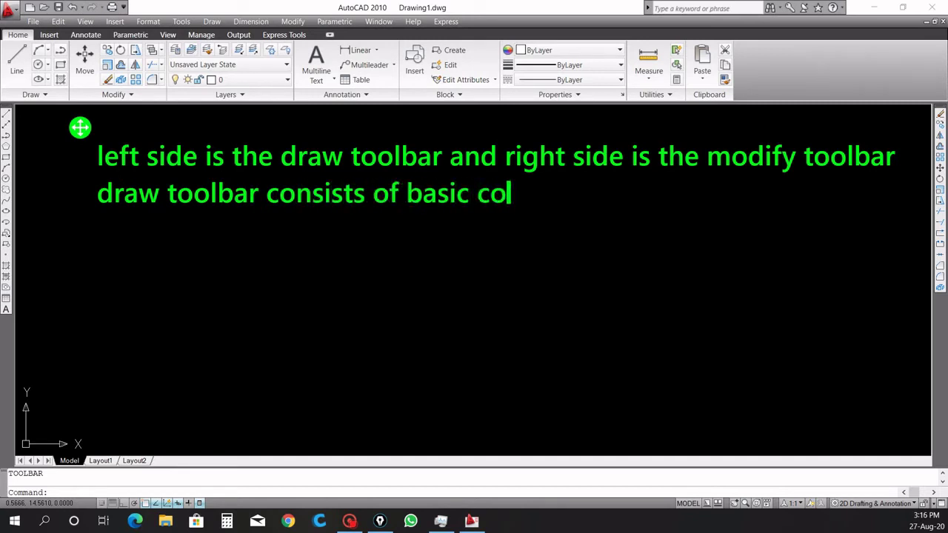
pyautogui.write('mmands ')
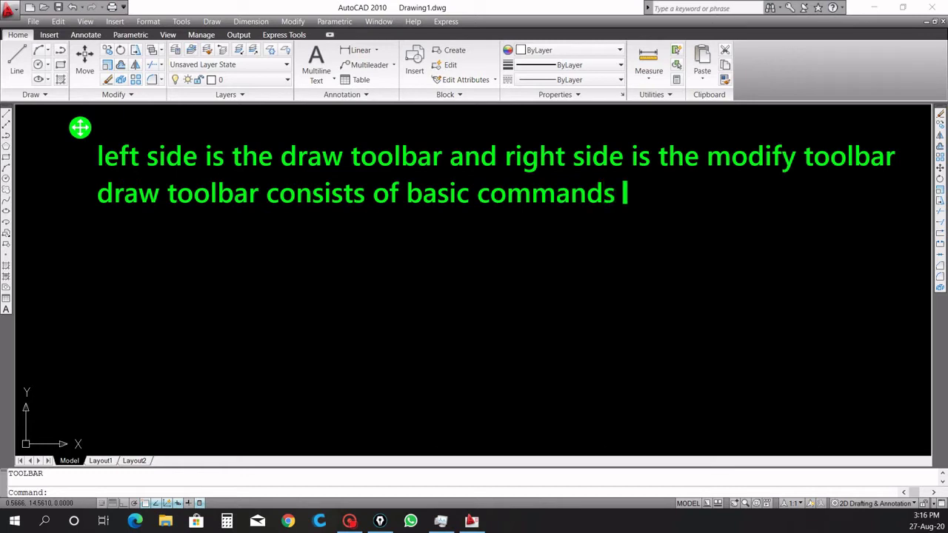
pyautogui.write('like l')
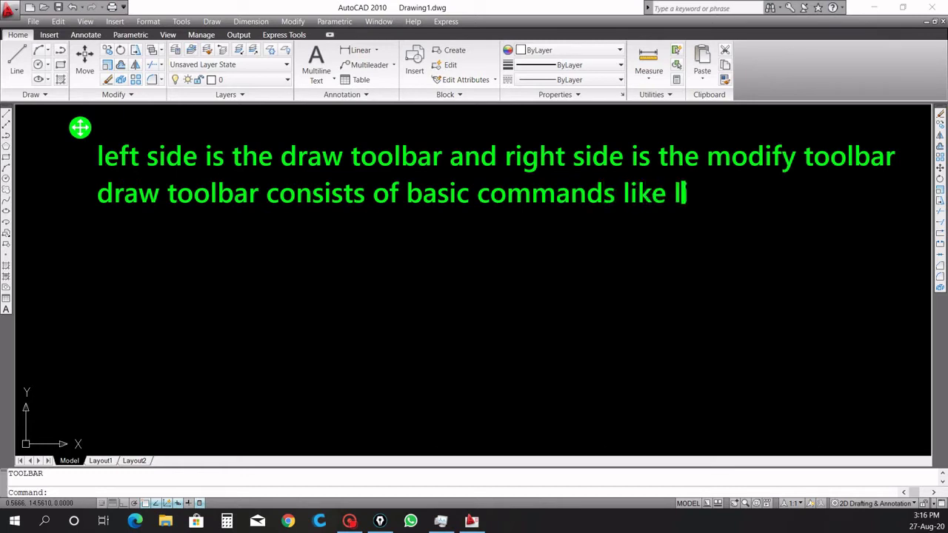
pyautogui.write('ine, c')
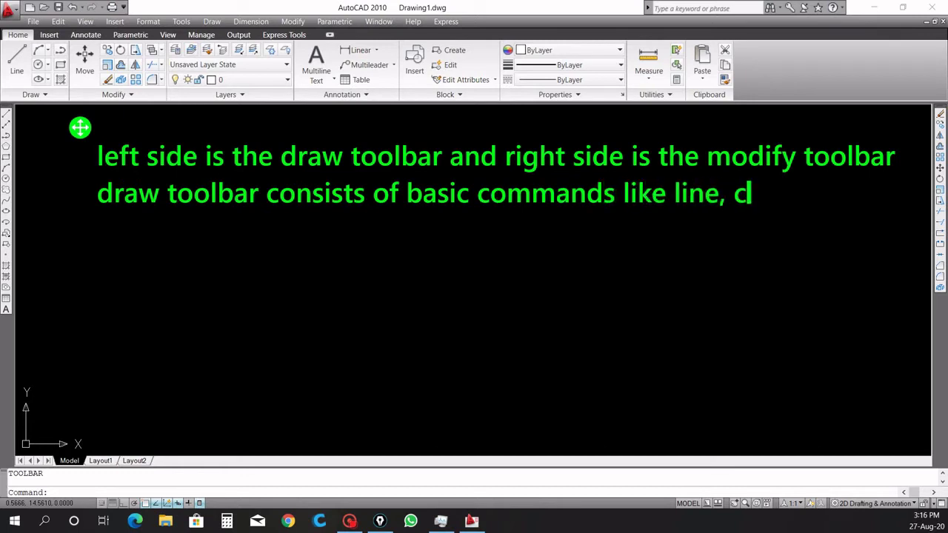
pyautogui.write('ircle, ')
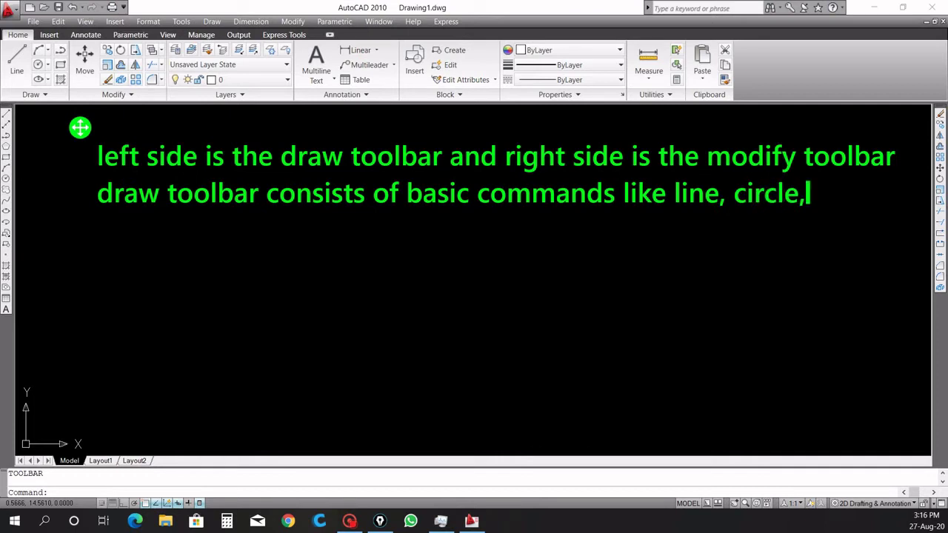
pyautogui.write('rect')
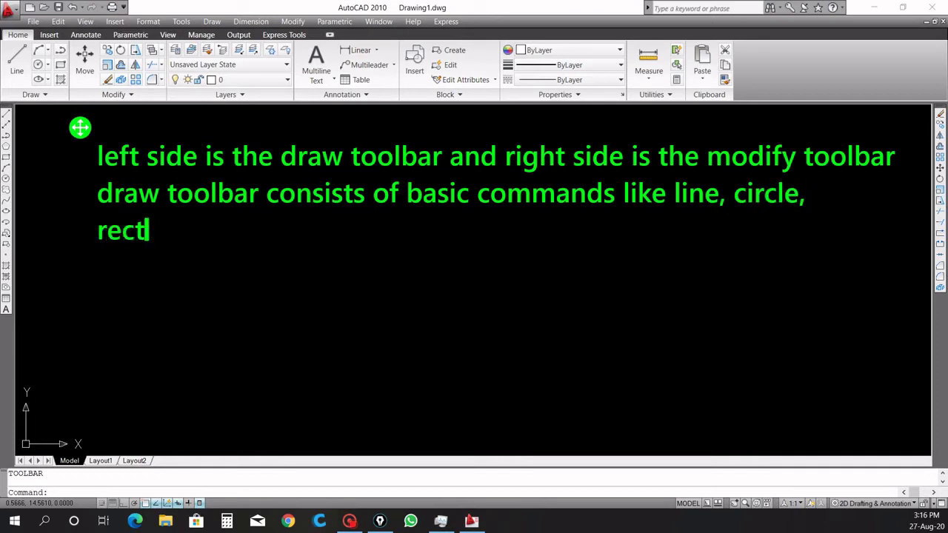
pyautogui.write('angle')
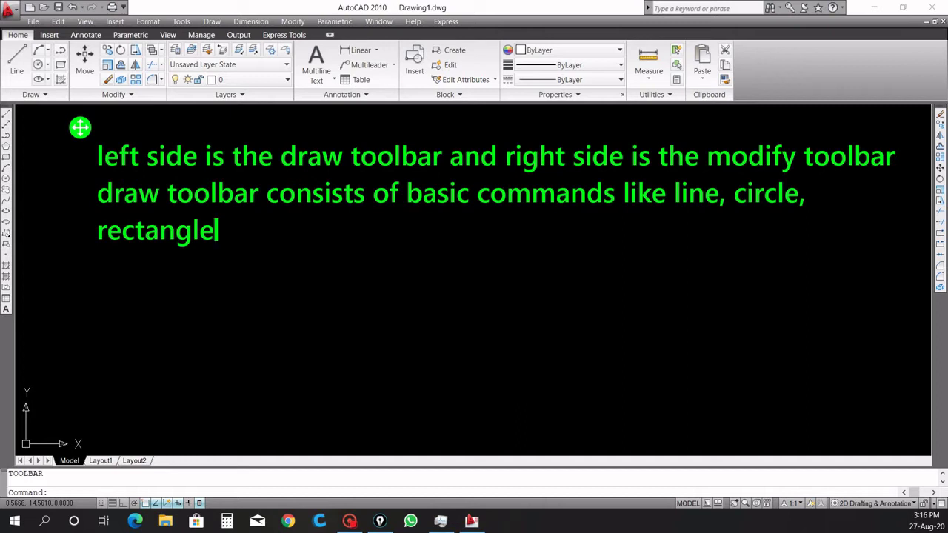
pyautogui.write('., ')
pyautogui.write('etc')
pyautogui.press('Return')
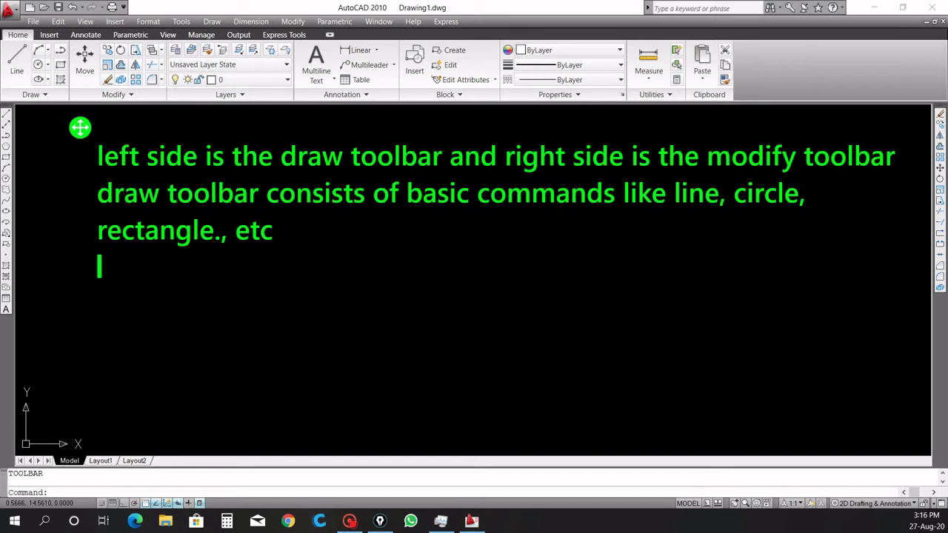
# Type 'modify toolbar consists of editing commands like copy, cut'.
pyautogui.write('modift')
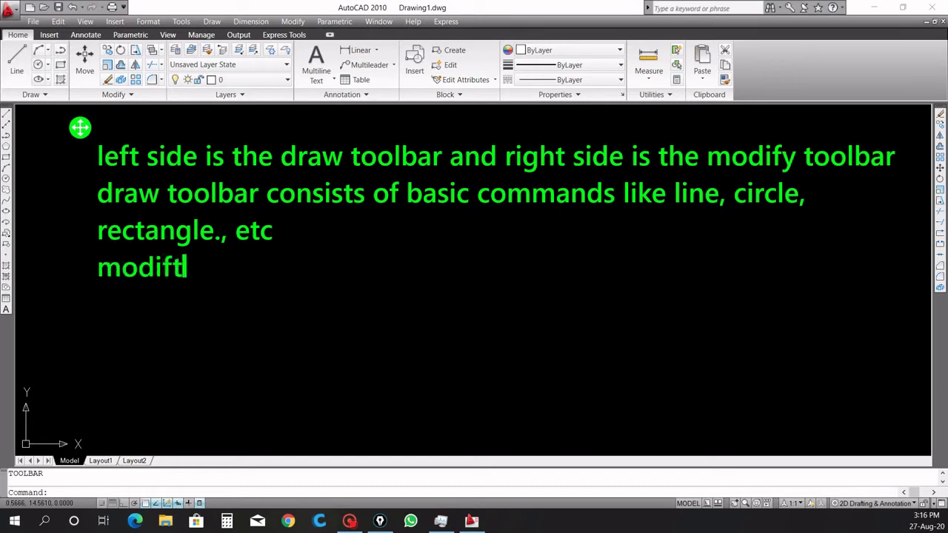
pyautogui.press('BackSpace')
pyautogui.write('y tool')
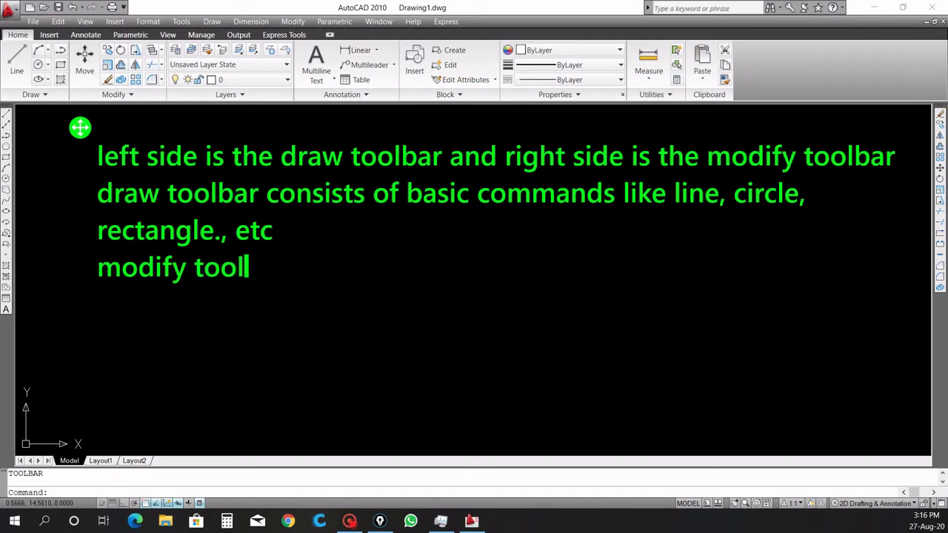
pyautogui.write('bar cons')
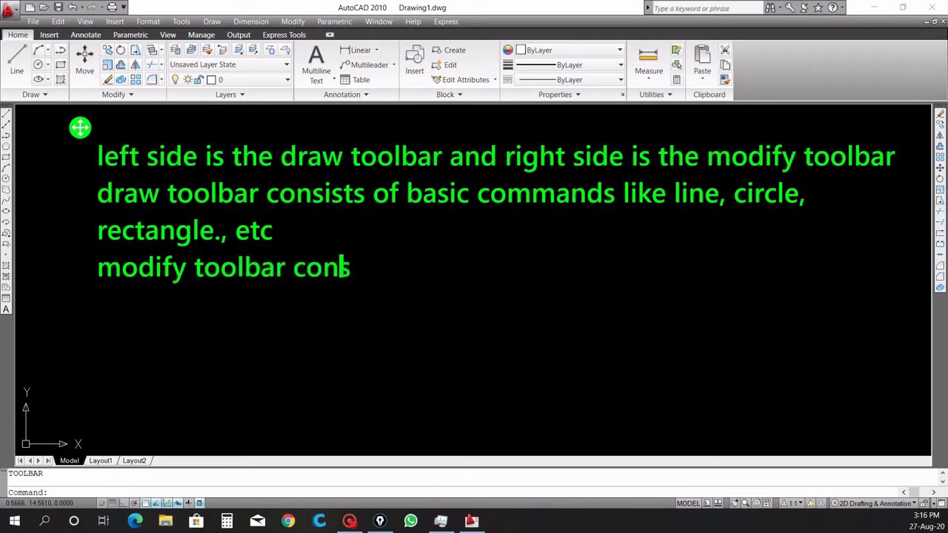
pyautogui.write('it')
pyautogui.press('BackSpace')
pyautogui.write('s')
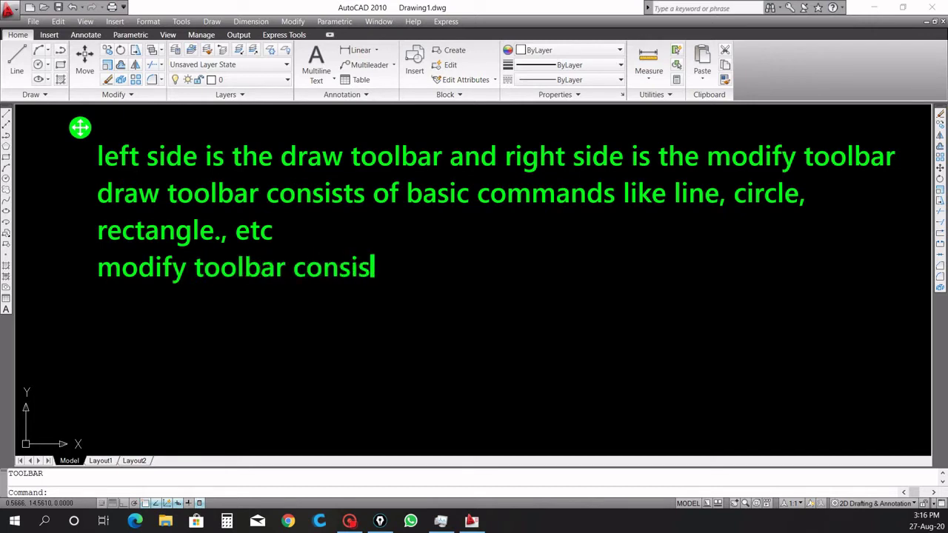
pyautogui.write('ts of e')
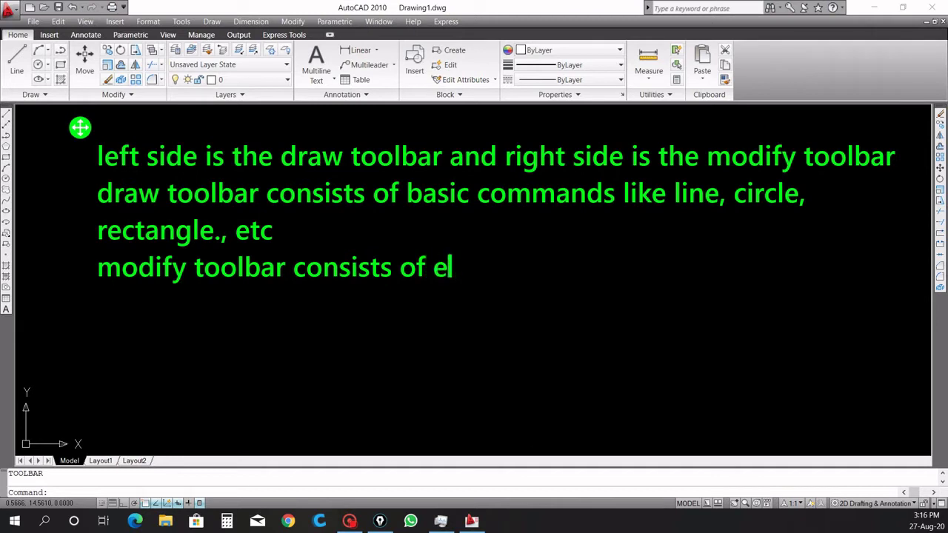
pyautogui.write('diting the')
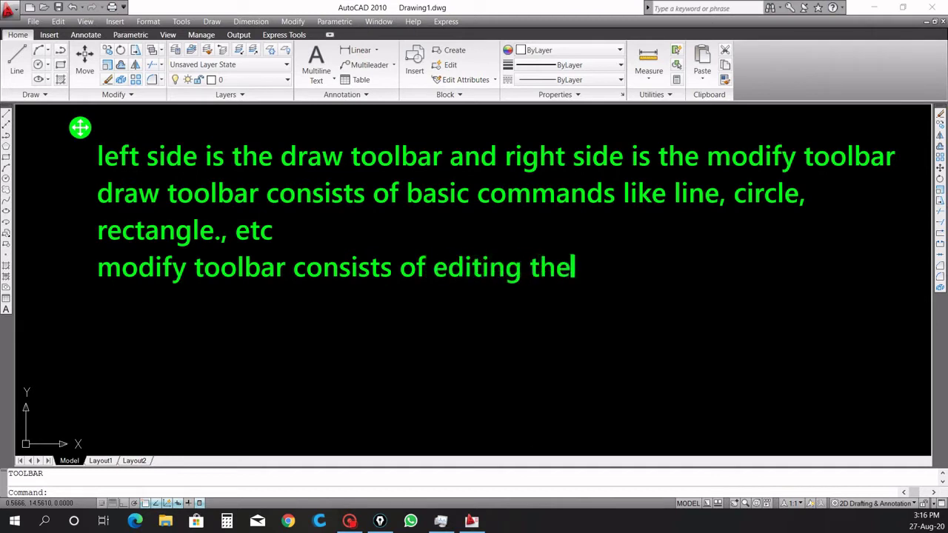
pyautogui.press('BackSpace')
pyautogui.press('BackSpace')
pyautogui.press('BackSpace')
pyautogui.press('BackSpace')
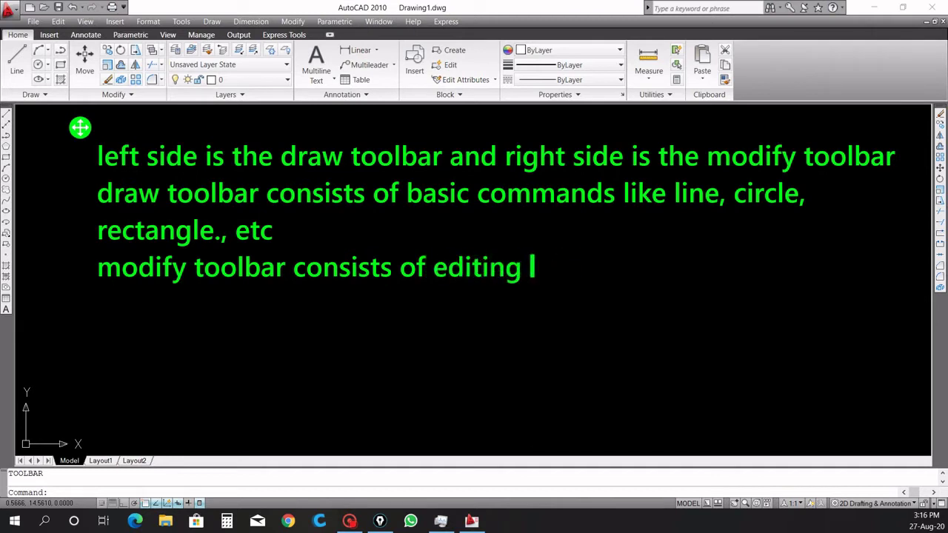
pyautogui.write('commangs')
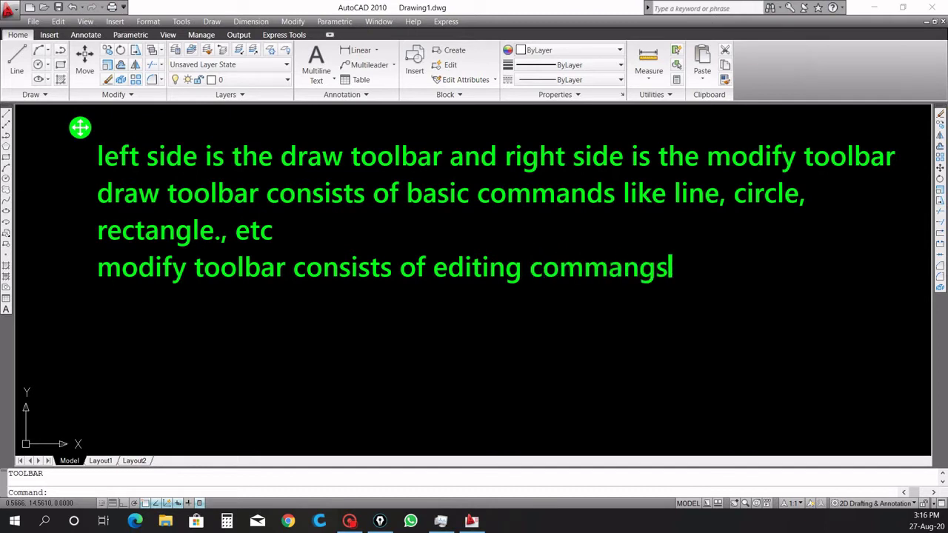
pyautogui.press('BackSpace')
pyautogui.press('BackSpace')
pyautogui.write('ds')
pyautogui.write(' lin')
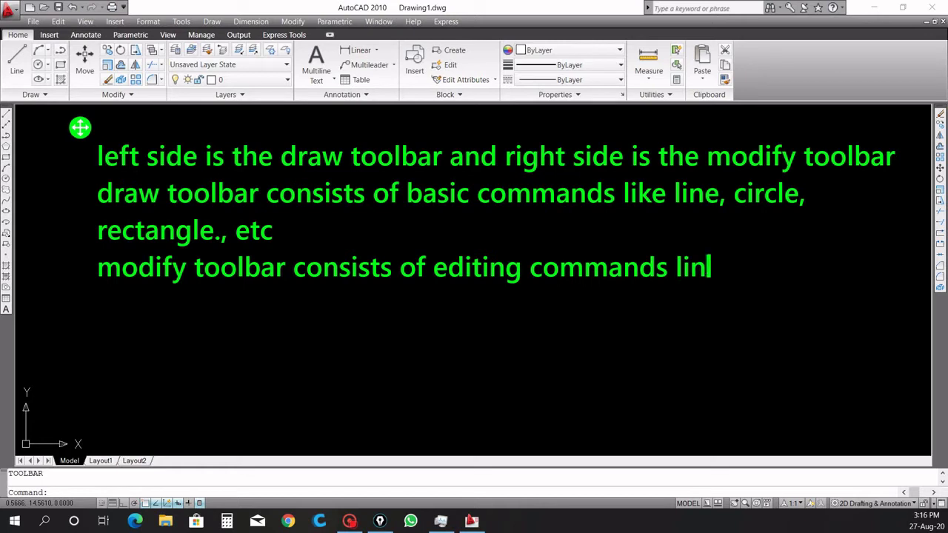
pyautogui.press('BackSpace')
pyautogui.write('ke')
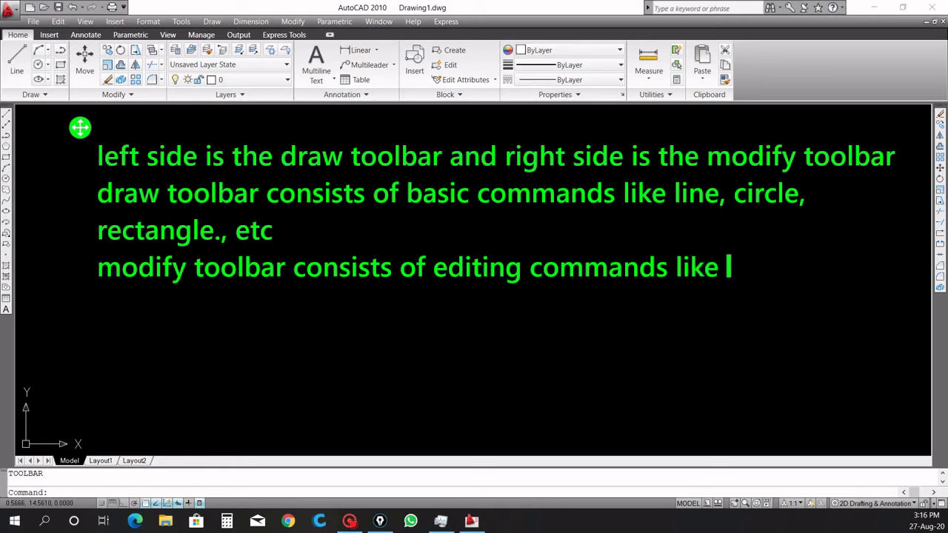
pyautogui.write(' copy,')
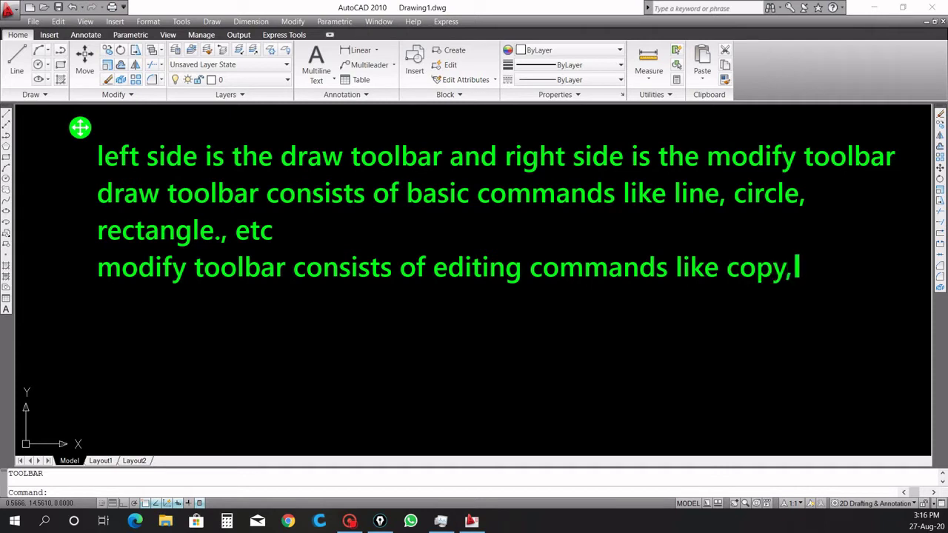
pyautogui.write(' cut')
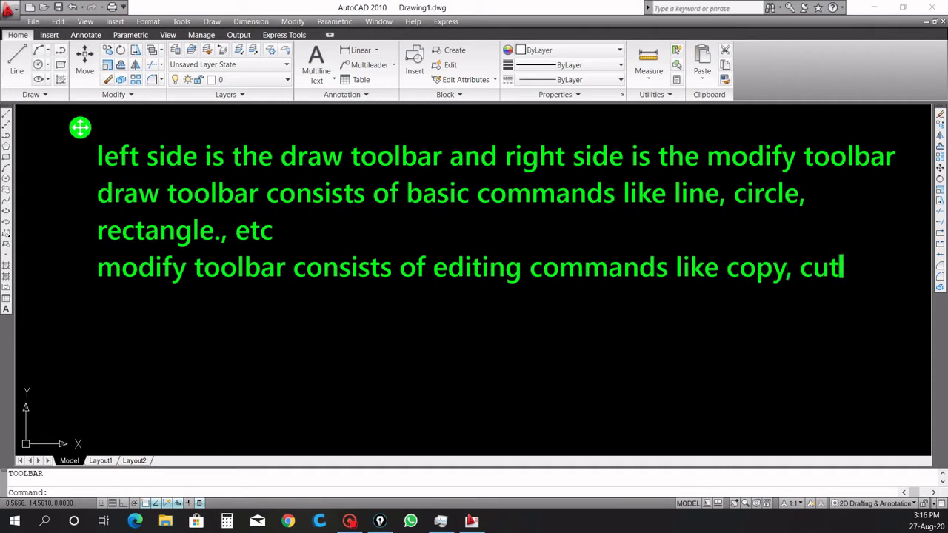
pyautogui.press('Return')
# Continue the list with 'mirror,offset,trim,break, extend, move ., etc'.
pyautogui.write('mirro')
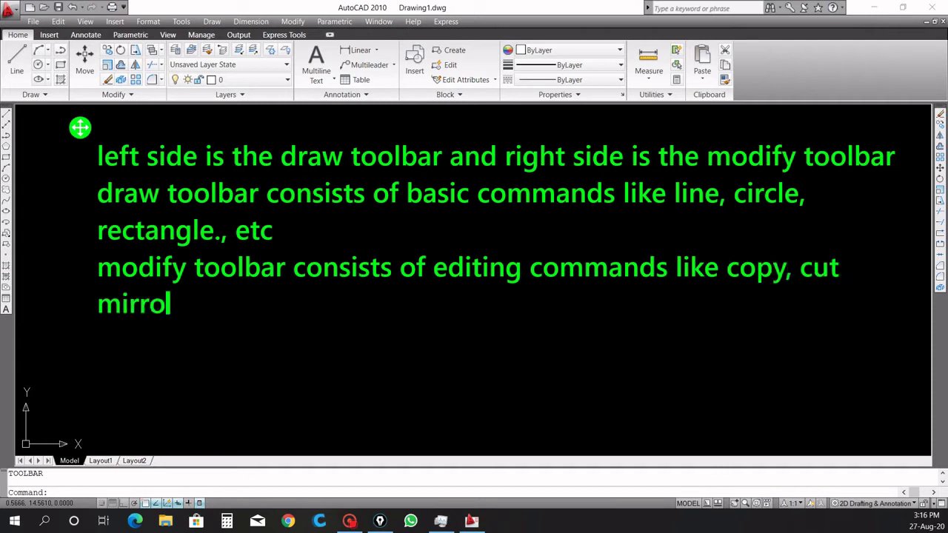
pyautogui.write('r,')
pyautogui.write('offset')
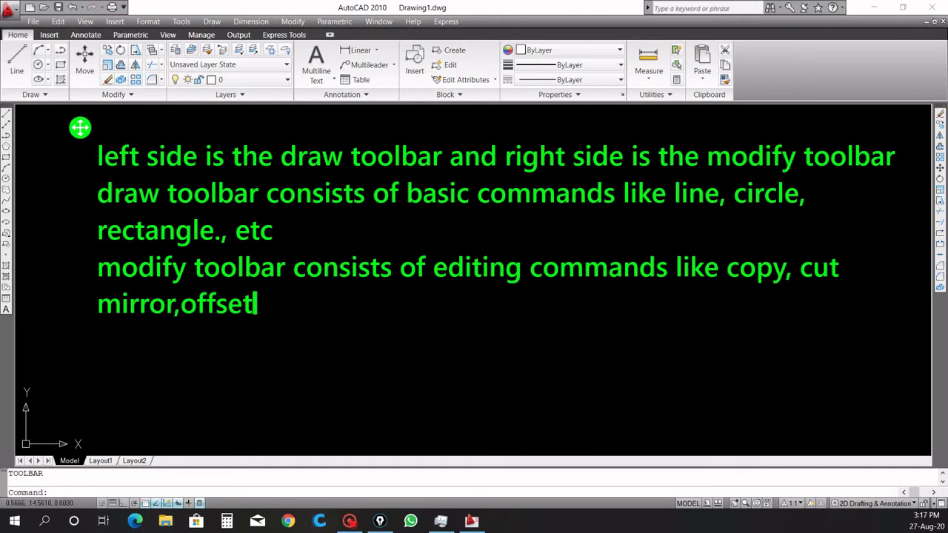
pyautogui.write(',trol')
pyautogui.press('BackSpace')
pyautogui.press('BackSpace')
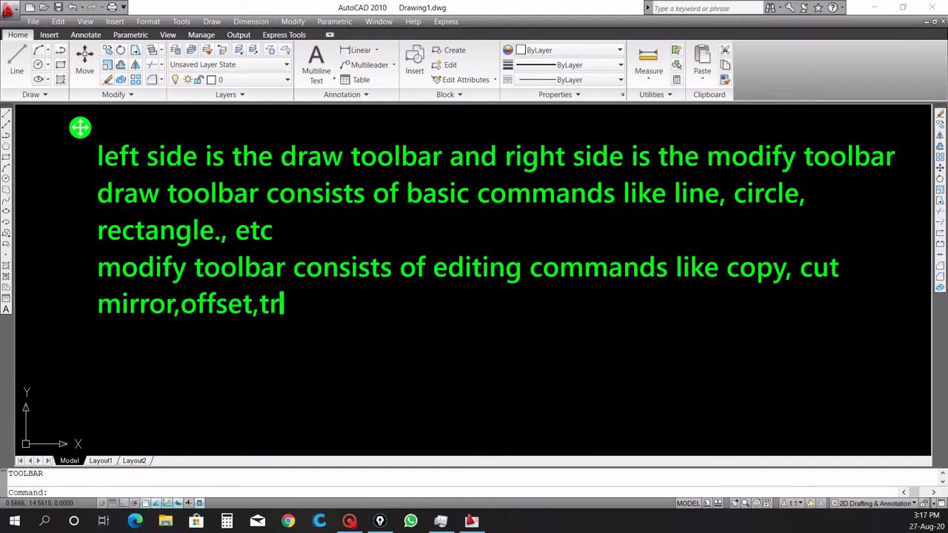
pyautogui.write('im')
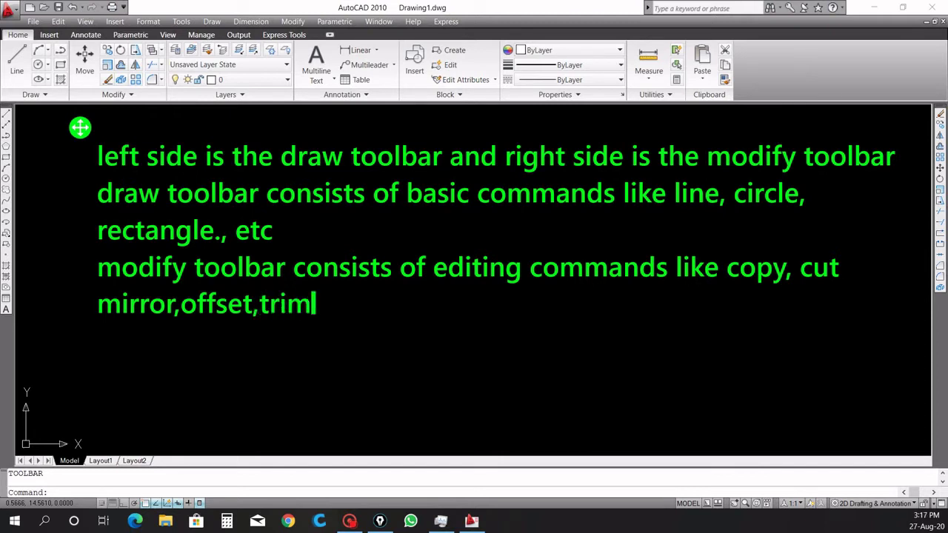
pyautogui.write(',')
pyautogui.write('break, ')
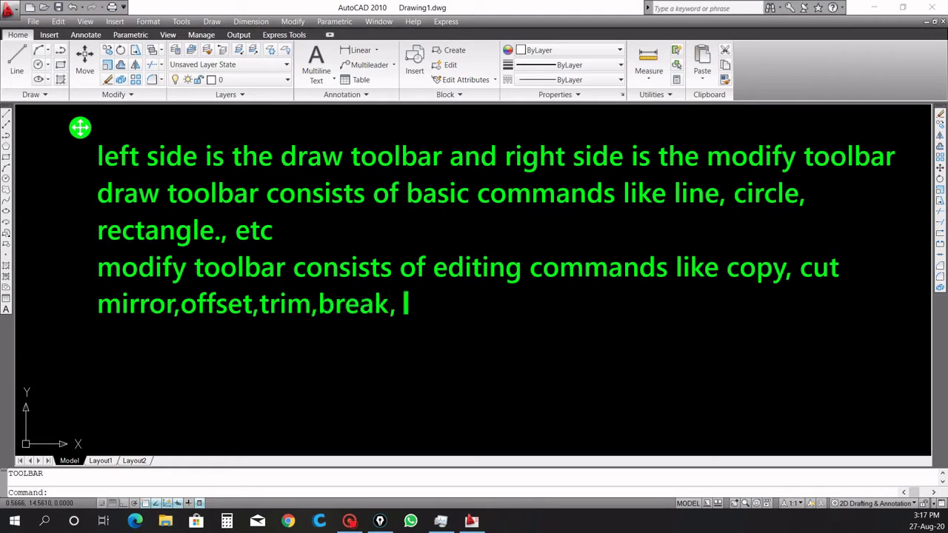
pyautogui.write('extedn')
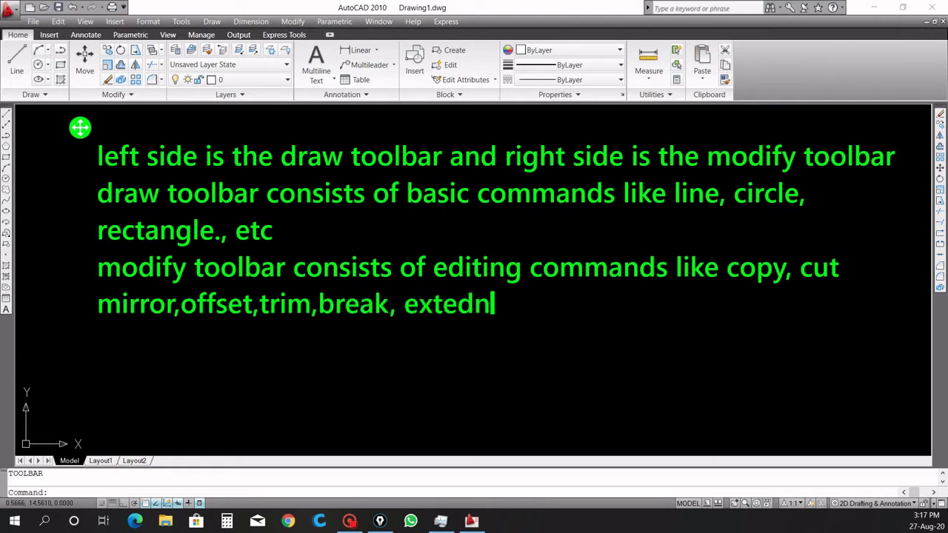
pyautogui.press('BackSpace')
pyautogui.press('BackSpace')
pyautogui.write('nd')
pyautogui.write(', move ')
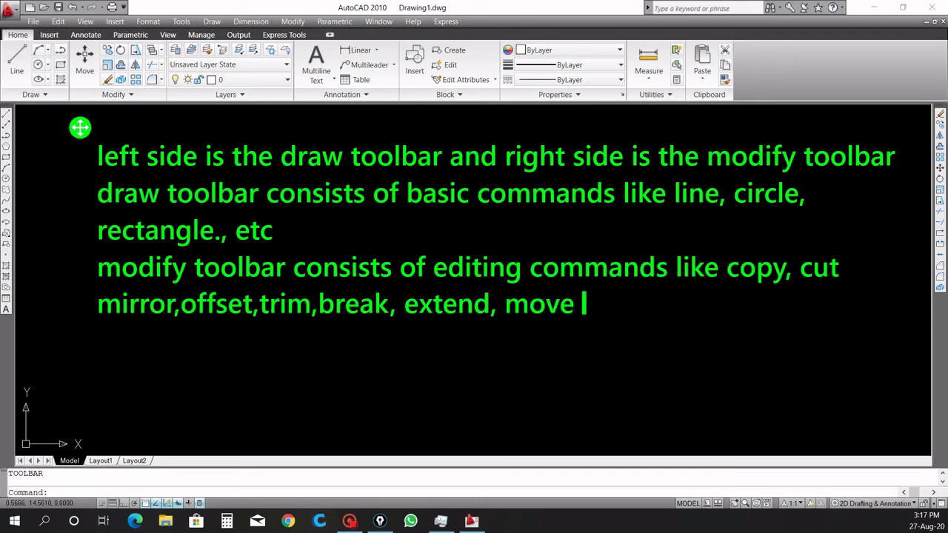
pyautogui.write('., et')
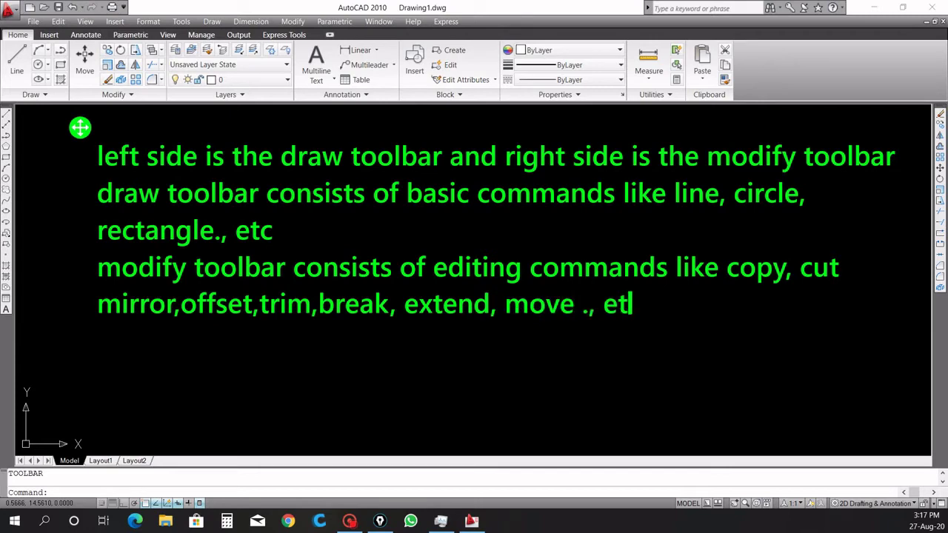
pyautogui.write('c')
pyautogui.press('Return')
# Add the line 'Now we going to see Draw Toolbar'.
pyautogui.write('T')
pyautogui.write('ol')
pyautogui.press('BackSpace')
pyautogui.press('BackSpace')
pyautogui.press('BackSpace')
pyautogui.press('BackSpace')
pyautogui.write('No')
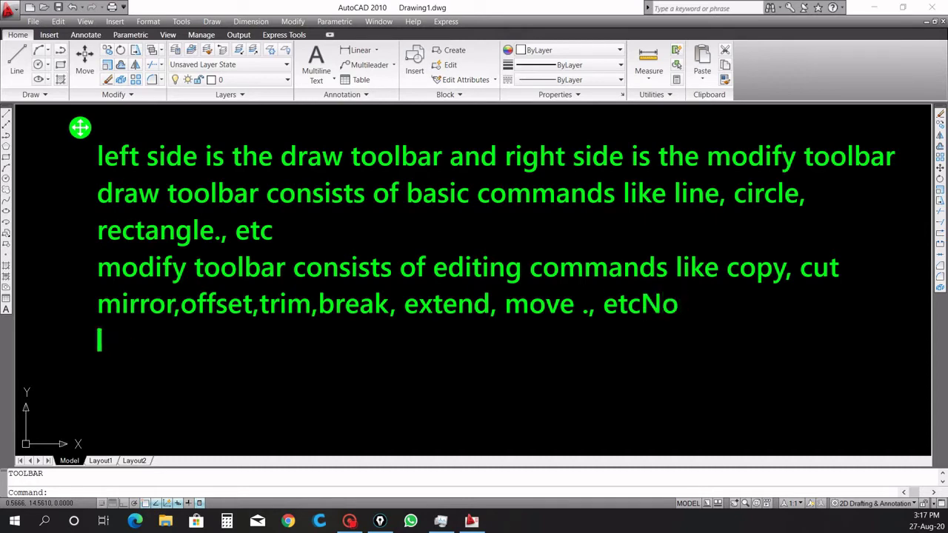
pyautogui.press('BackSpace')
pyautogui.press('BackSpace')
pyautogui.press('BackSpace')
pyautogui.write('Now we ')
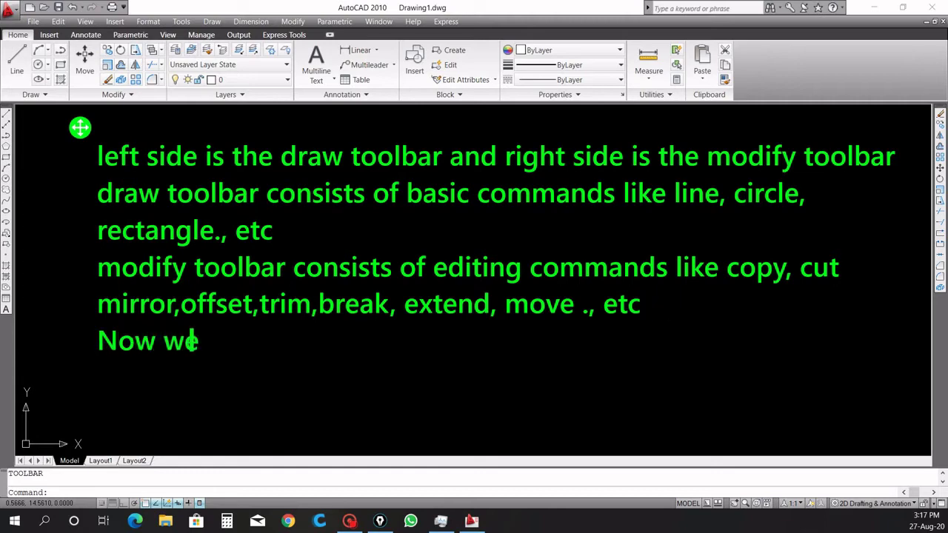
pyautogui.write('goingo')
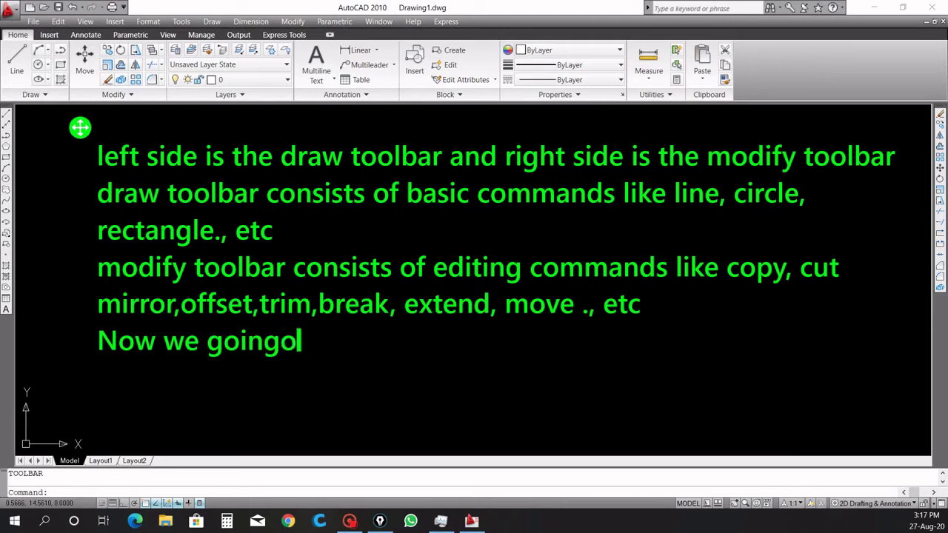
pyautogui.press('BackSpace')
pyautogui.write('to ')
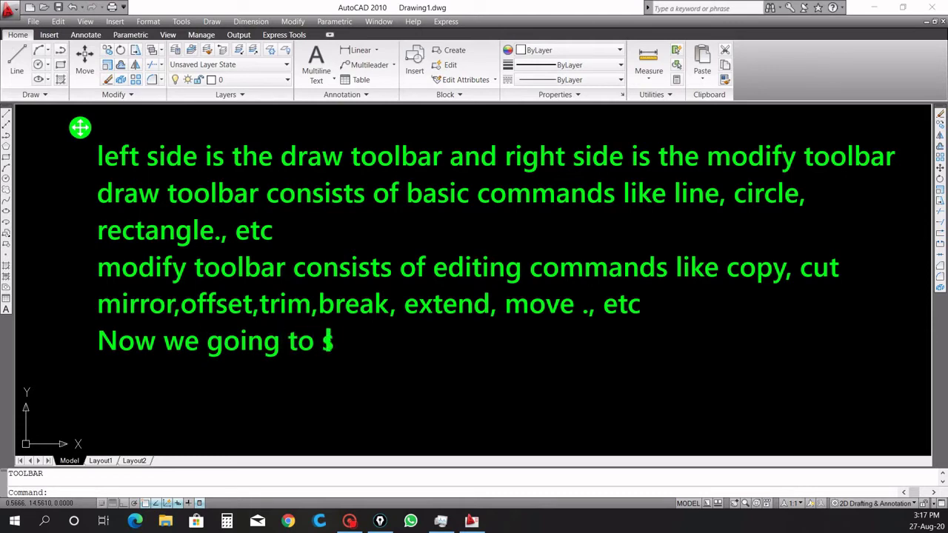
pyautogui.write('see Drw')
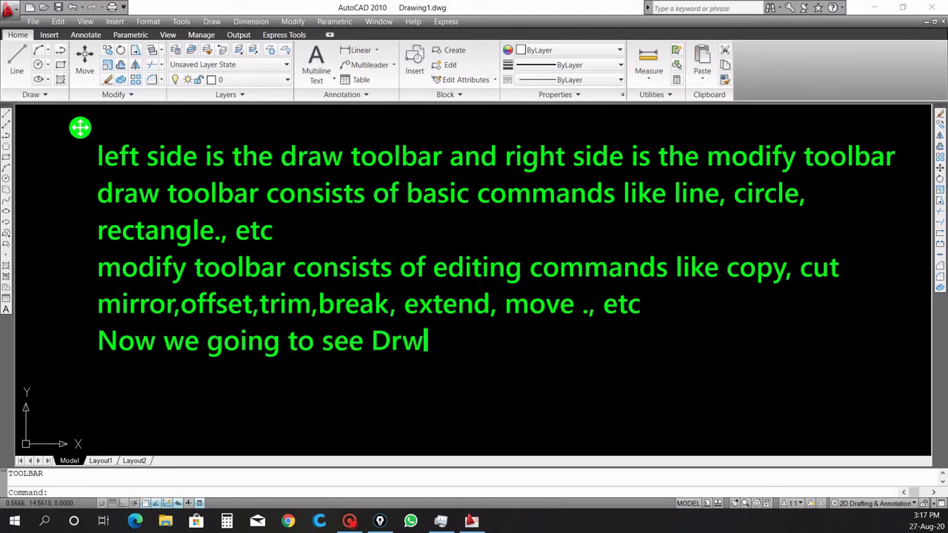
pyautogui.press('BackSpace')
pyautogui.write('aw To')
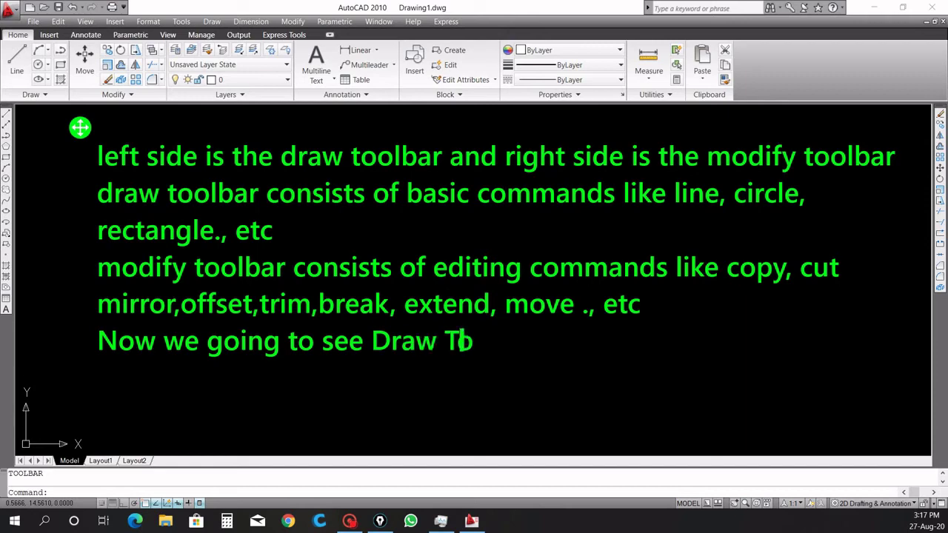
pyautogui.write('olbar')
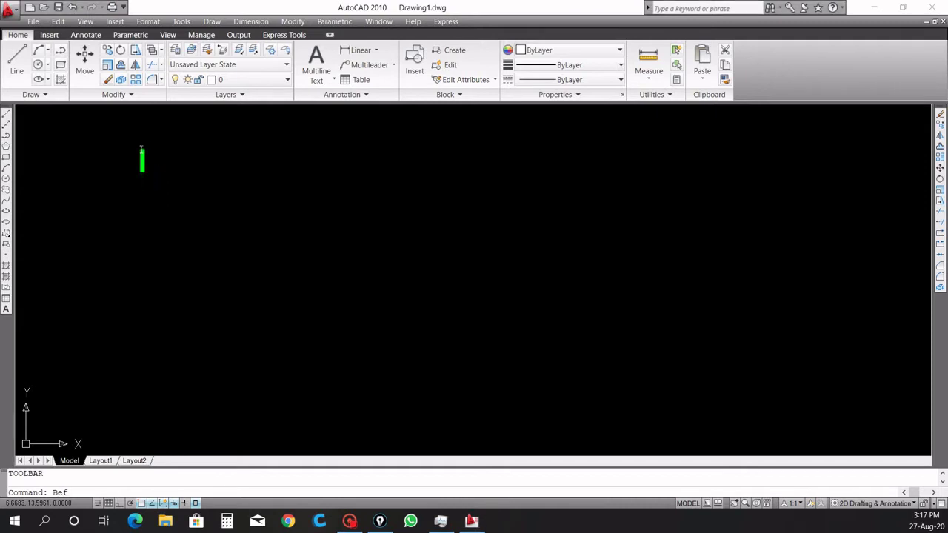
# Type 'Before starting a diagram first give Limits' as the first line.
pyautogui.write('Befro')
pyautogui.press('BackSpace')
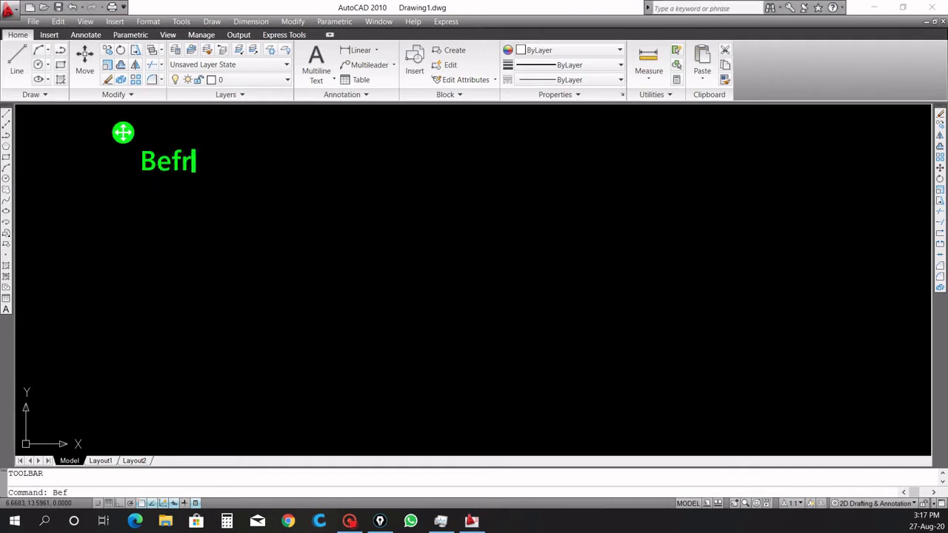
pyautogui.press('BackSpace')
pyautogui.write('ore star')
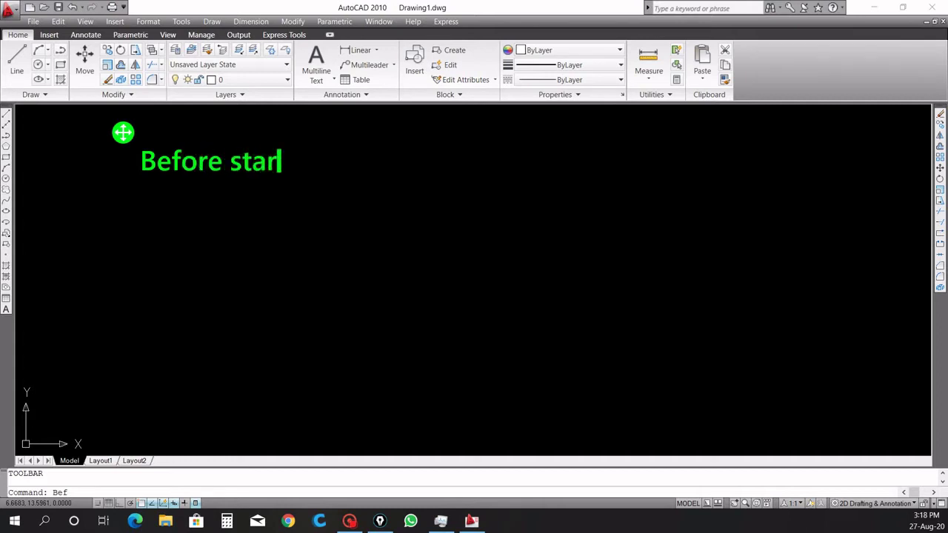
pyautogui.write('ting')
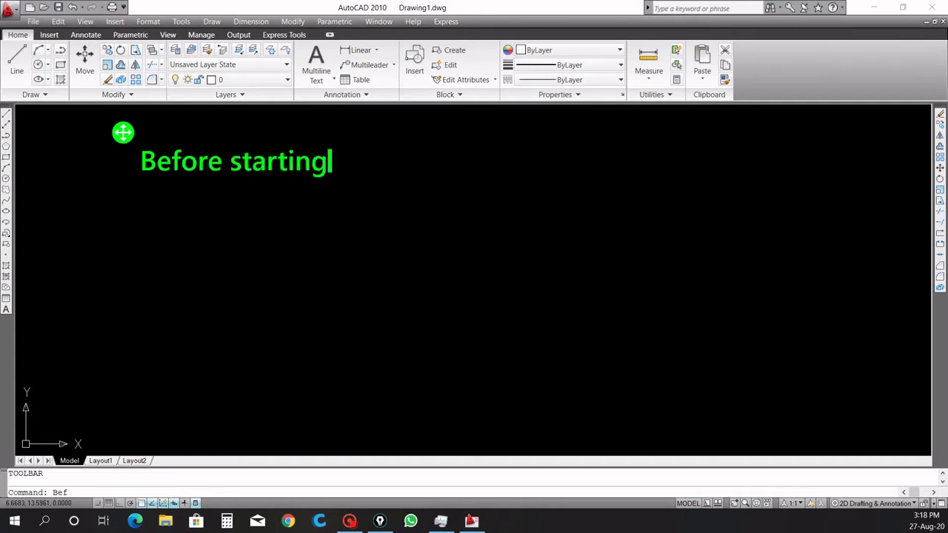
pyautogui.write(' a di')
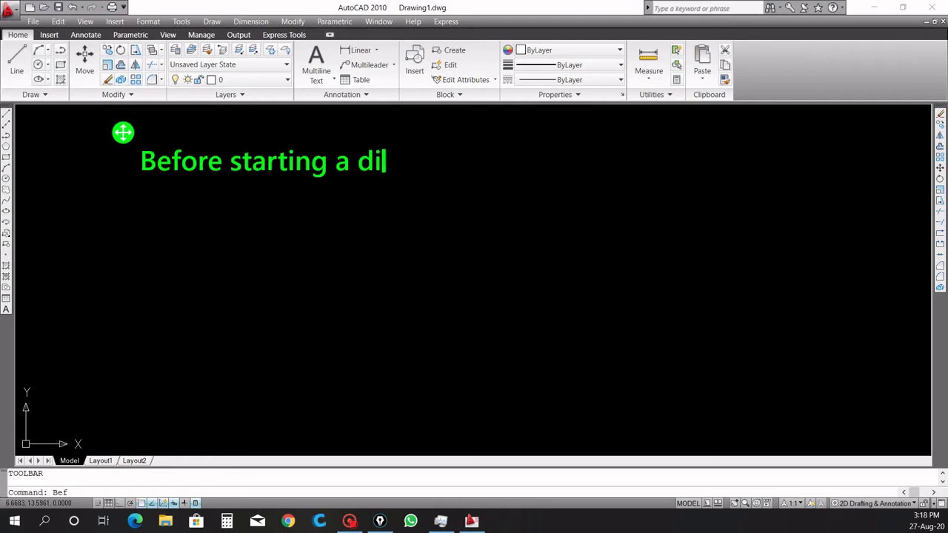
pyautogui.write('agram ')
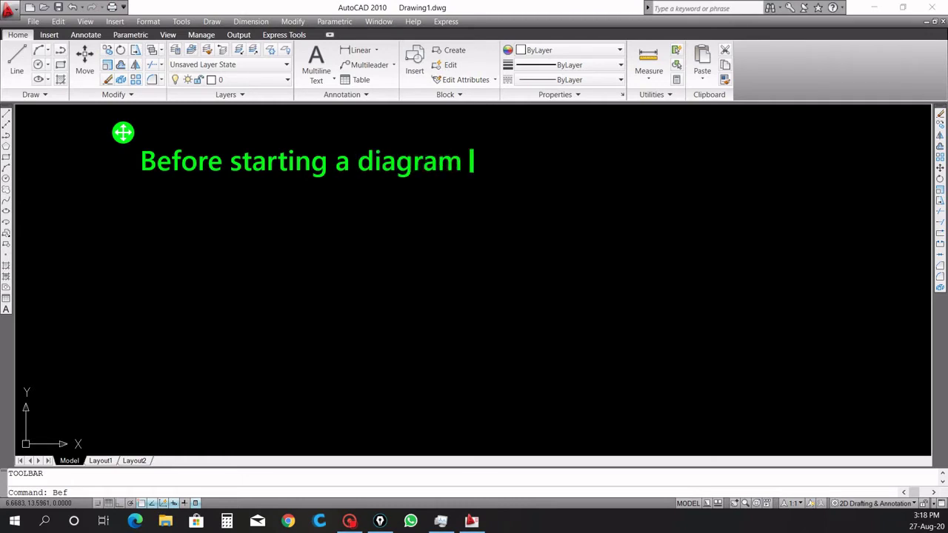
pyautogui.write('fi')
pyautogui.write('rst g')
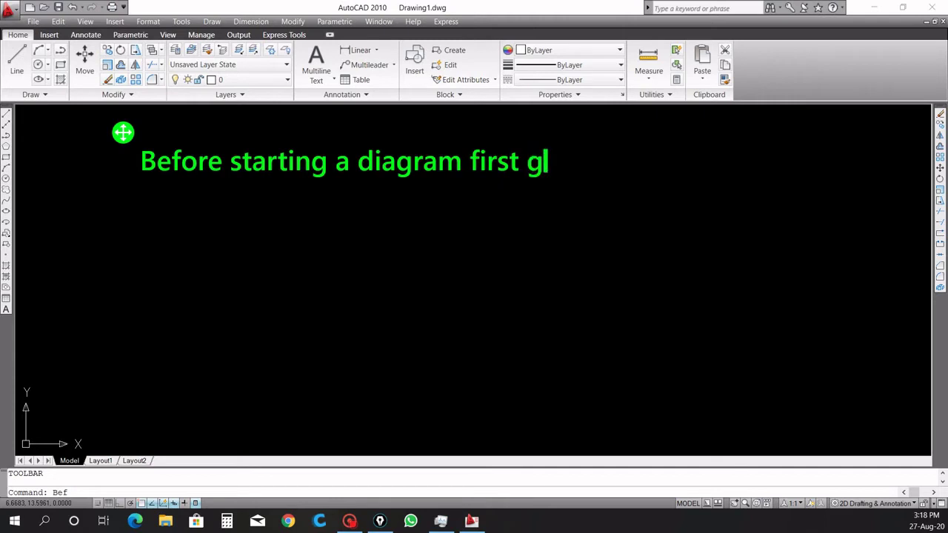
pyautogui.write('ive Lim')
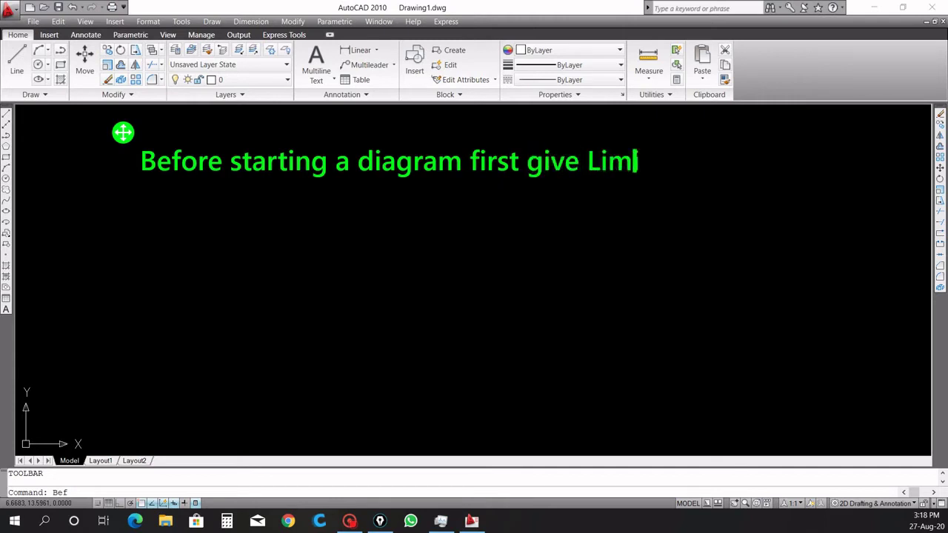
pyautogui.write('its ')
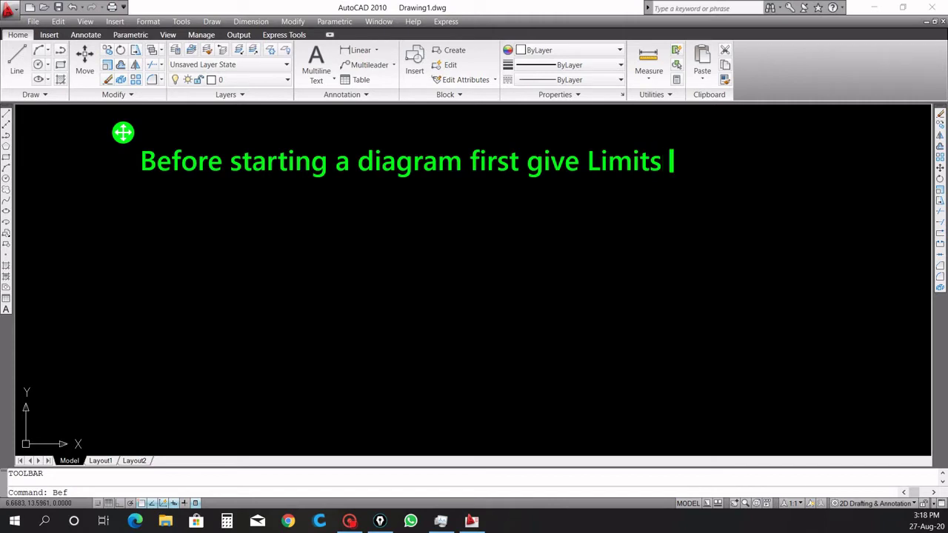
pyautogui.write('an')
pyautogui.press('BackSpace')
pyautogui.press('BackSpace')
pyautogui.press('Return')
# Add the lines 'Limit is the command' and 'left corner 0,0'.
pyautogui.write('Limits')
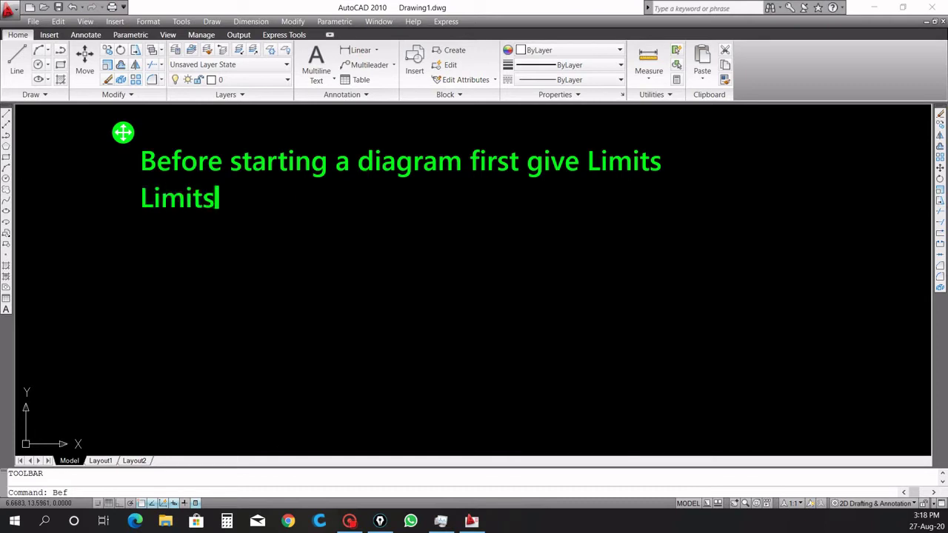
pyautogui.press('BackSpace')
pyautogui.write('is the comma')
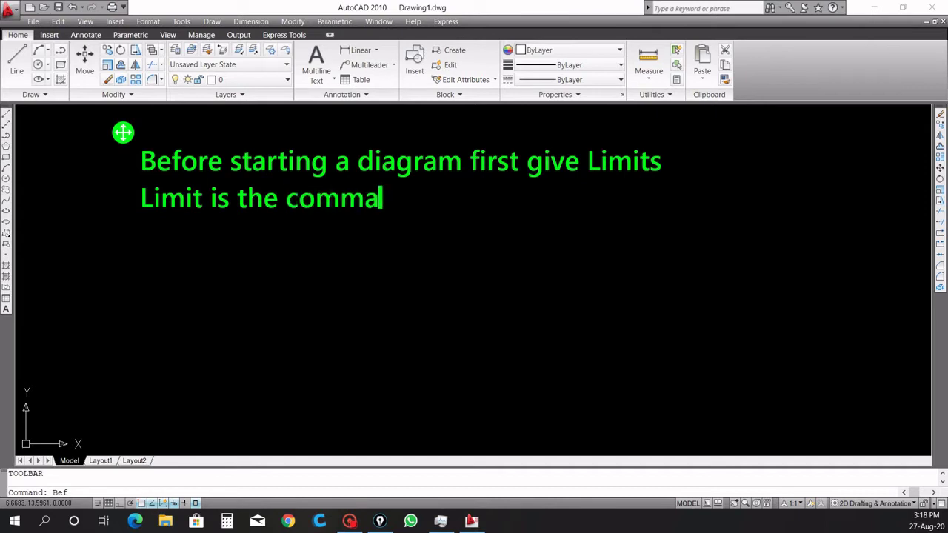
pyautogui.write('nd')
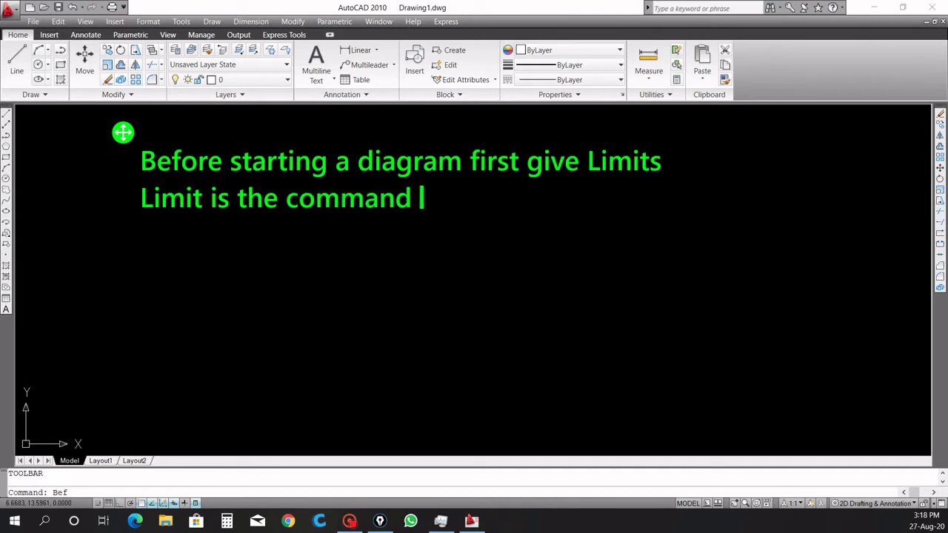
pyautogui.press('Return')
pyautogui.write('left')
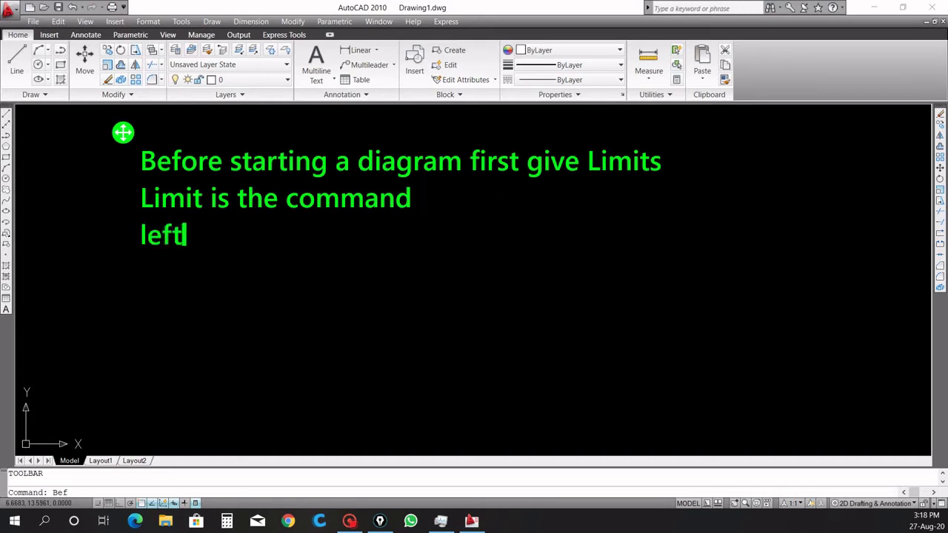
pyautogui.write(' corner ')
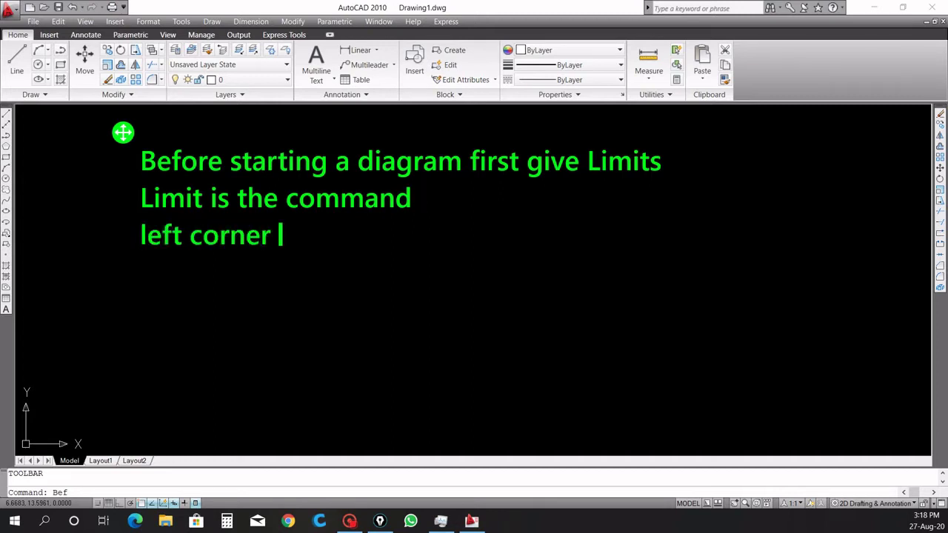
pyautogui.write('0,')
pyautogui.write('0')
pyautogui.press('Return')
# Type 'right corner is depend on your page size'.
pyautogui.write('r')
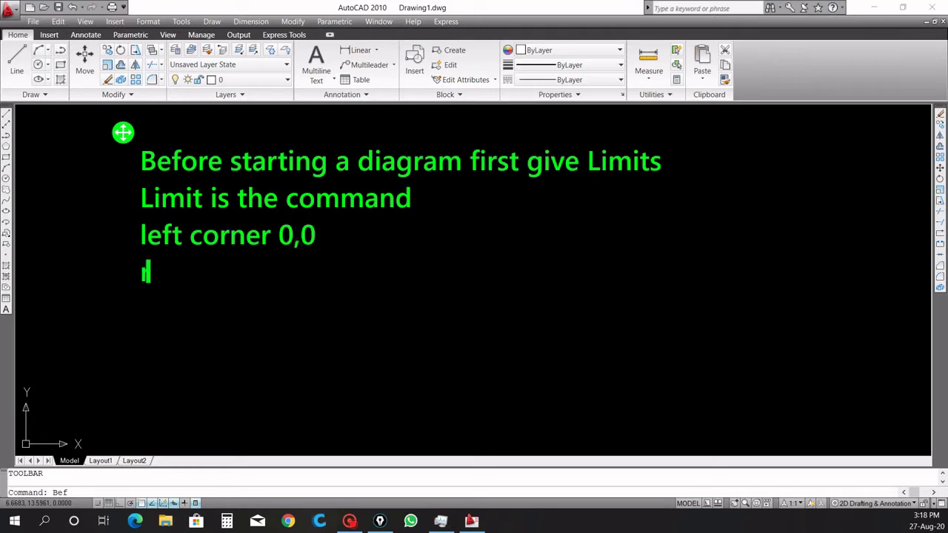
pyautogui.write('if')
pyautogui.press('BackSpace')
pyautogui.write('ght')
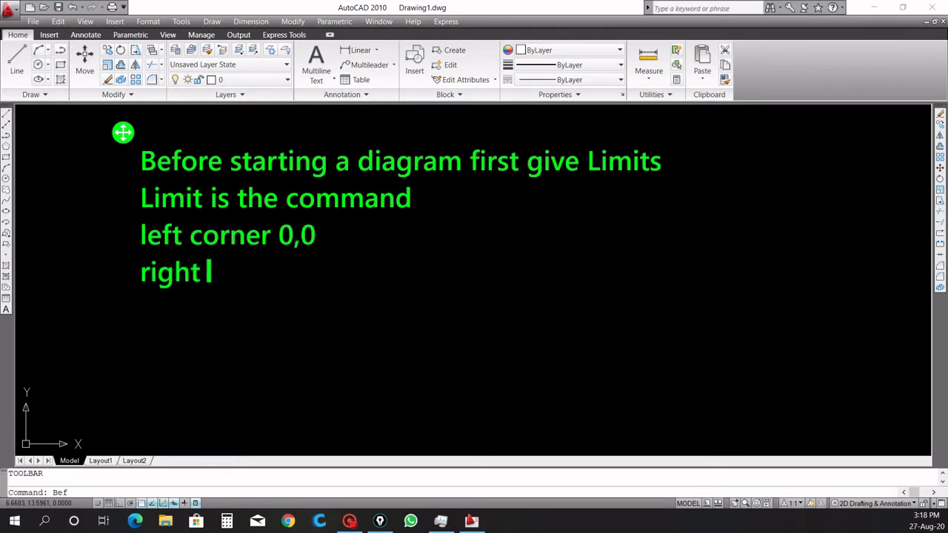
pyautogui.write(' corner')
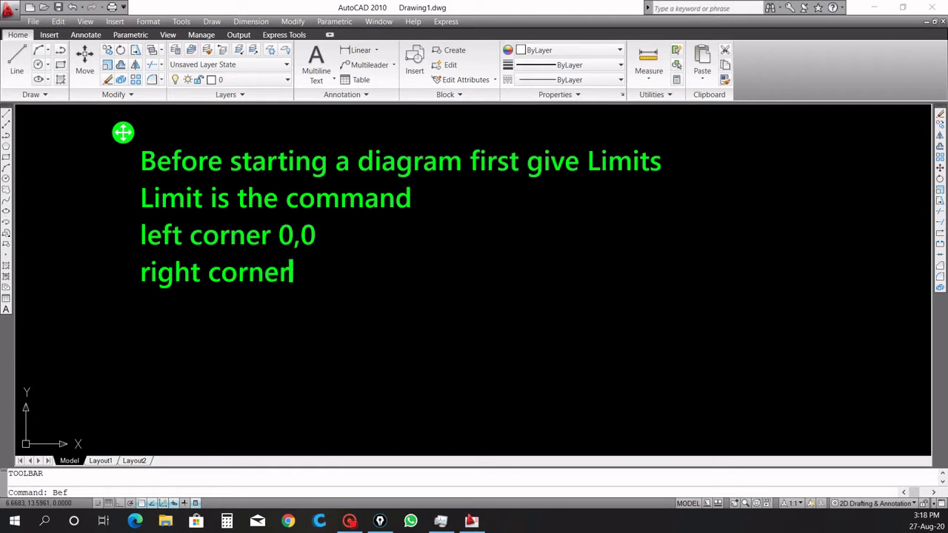
pyautogui.write(' is ')
pyautogui.write('depend ')
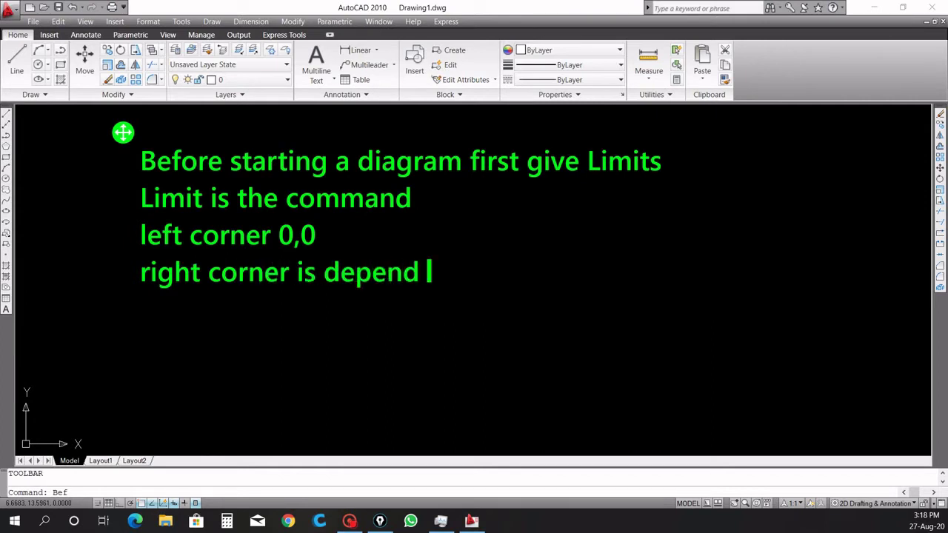
pyautogui.write('on your ')
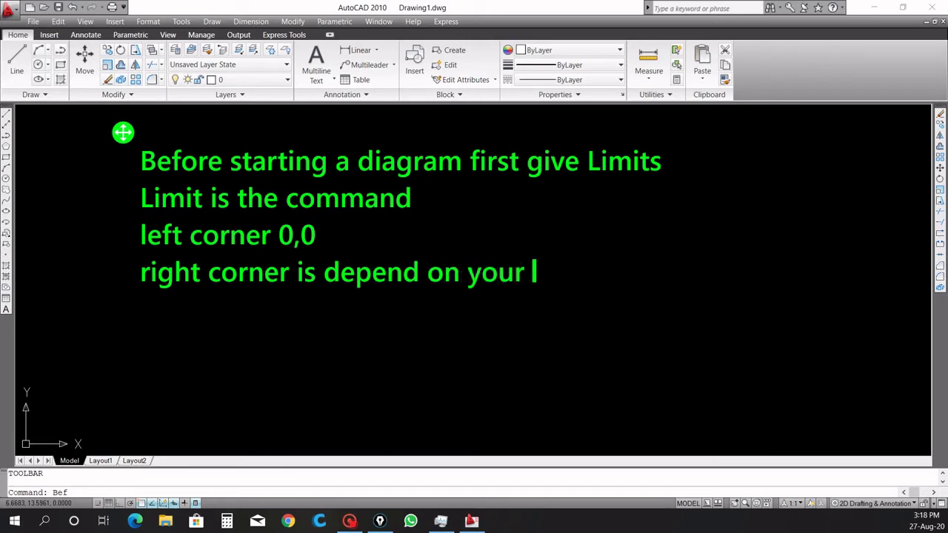
pyautogui.write('page si')
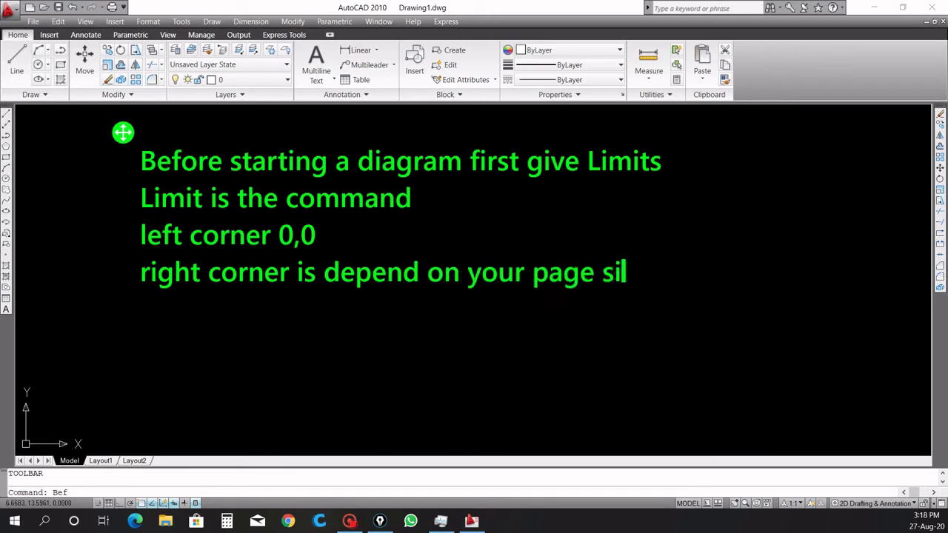
pyautogui.write('x')
pyautogui.press('BackSpace')
pyautogui.write('ze')
# Add 'i am using A4 size' and the line '210,297 or 297,210(portrait or landscape respectively)'.
pyautogui.write(' i')
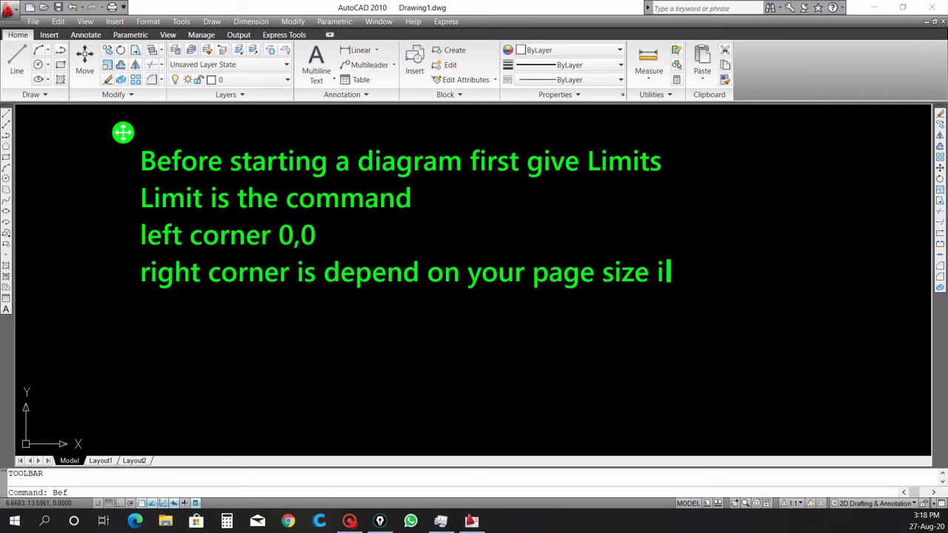
pyautogui.write(' am using ')
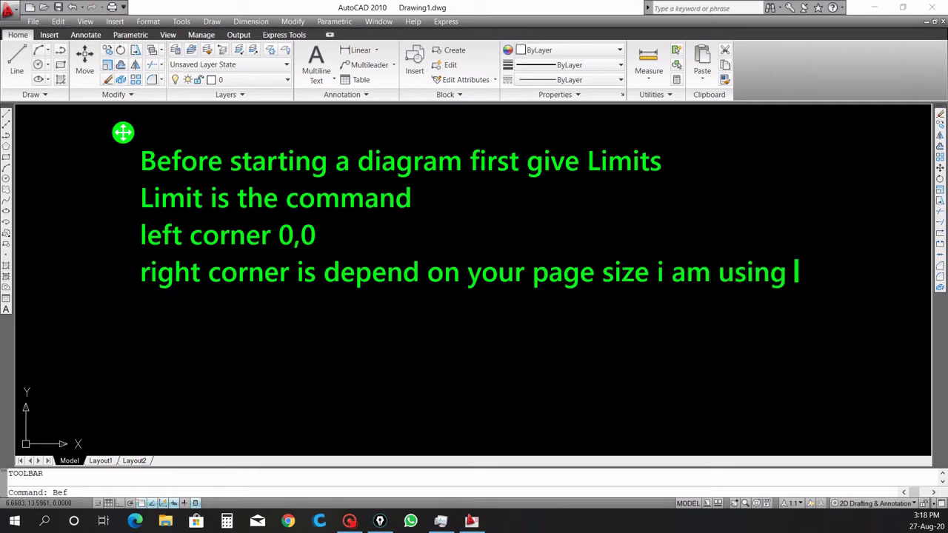
pyautogui.write('A')
pyautogui.write('5')
pyautogui.press('BackSpace')
pyautogui.write('4')
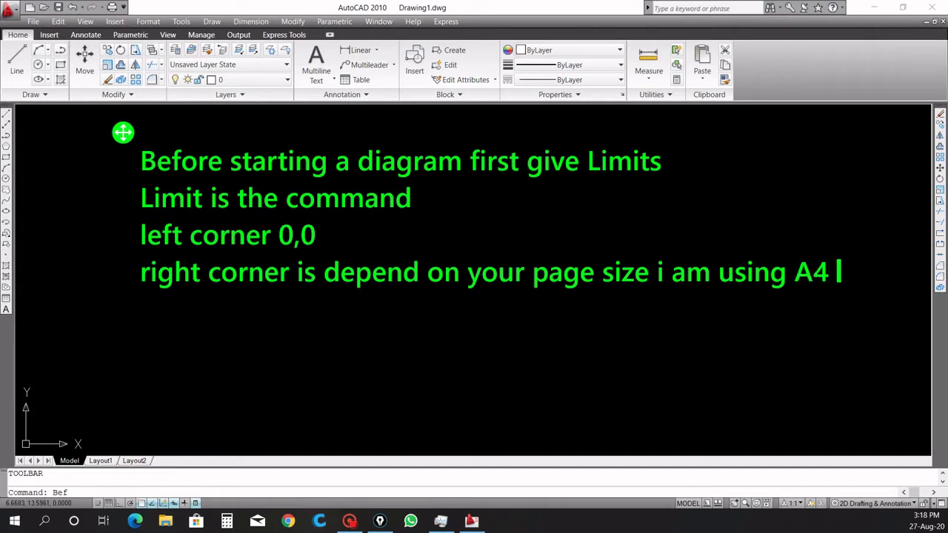
pyautogui.write('size')
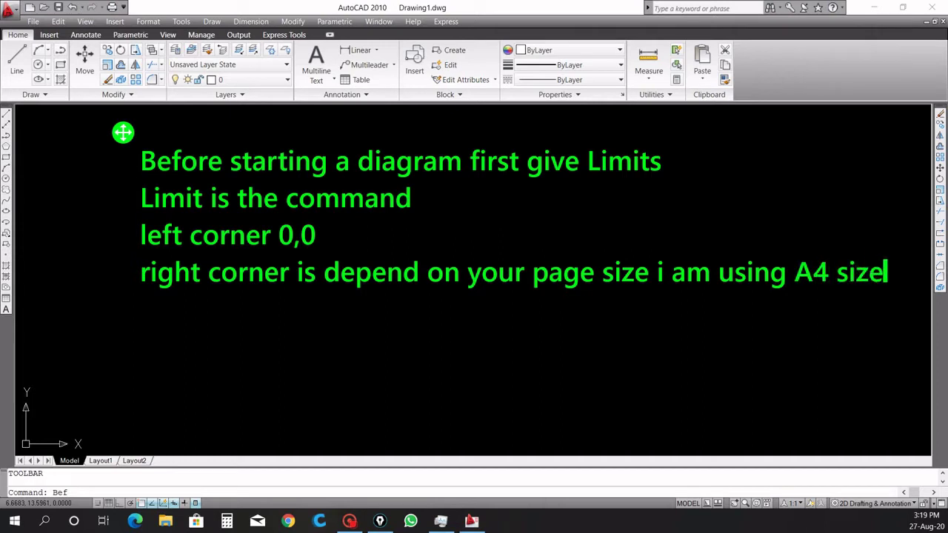
pyautogui.press('Return')
pyautogui.write('210')
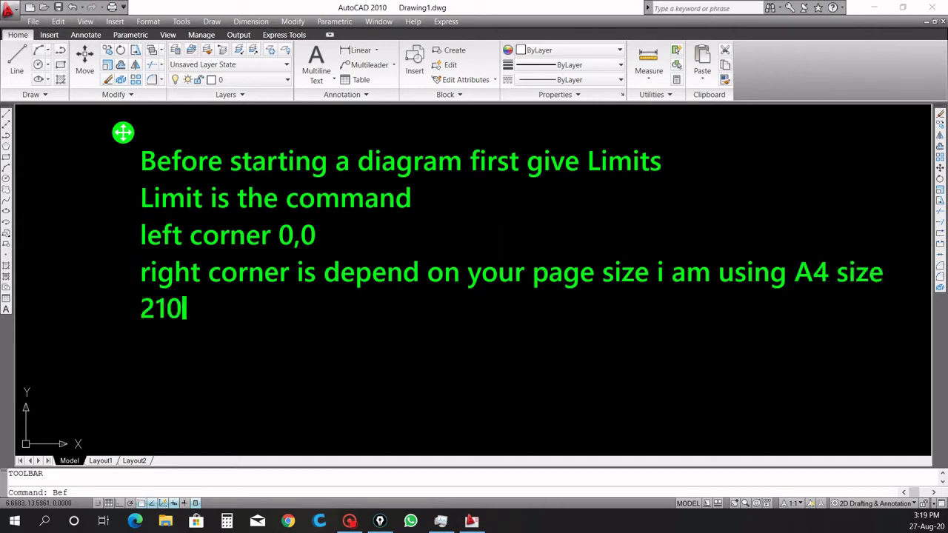
pyautogui.write(',297')
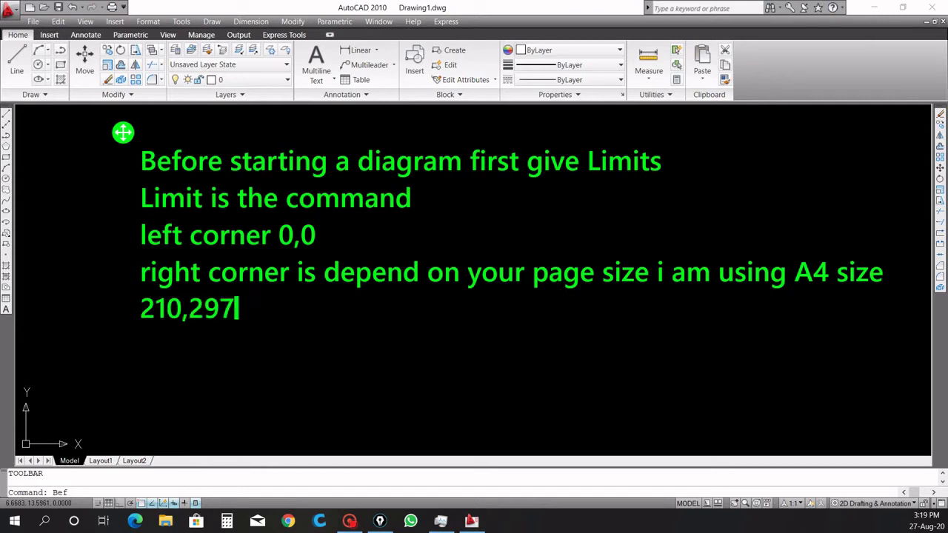
pyautogui.write(' or 29')
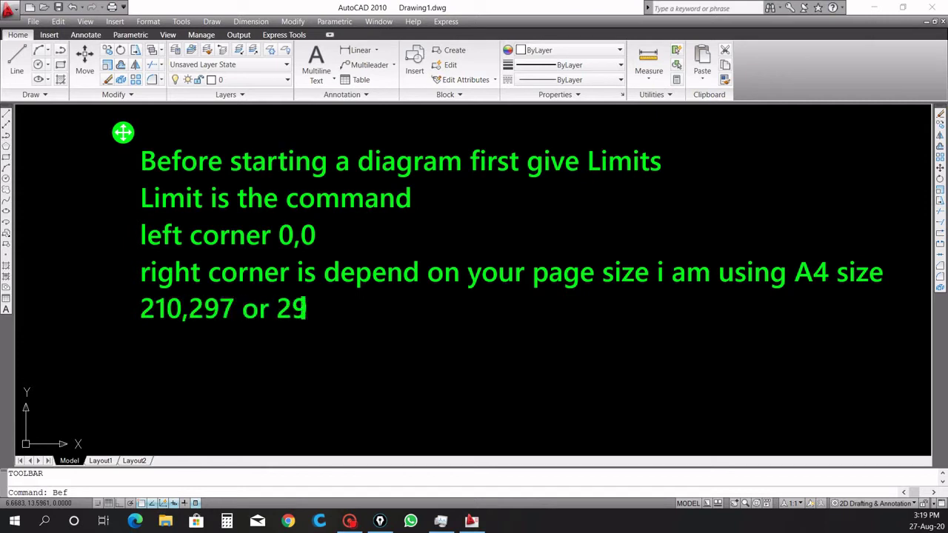
pyautogui.write('7,210')
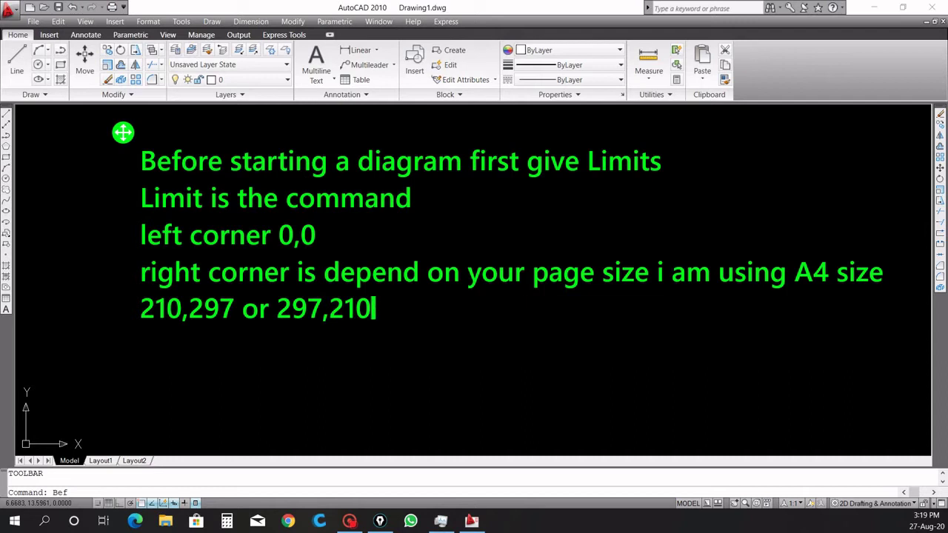
pyautogui.write('(')
pyautogui.write('portr')
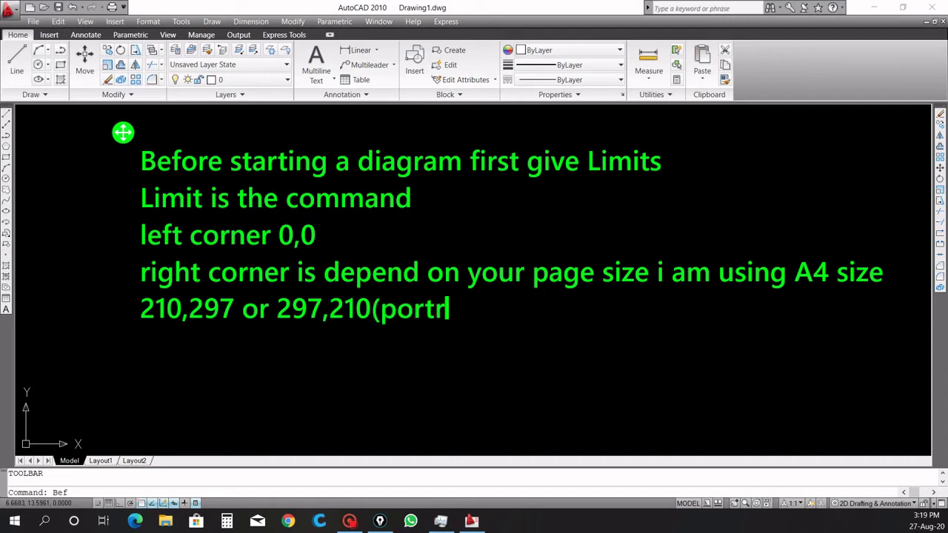
pyautogui.write('ait ')
pyautogui.write('o')
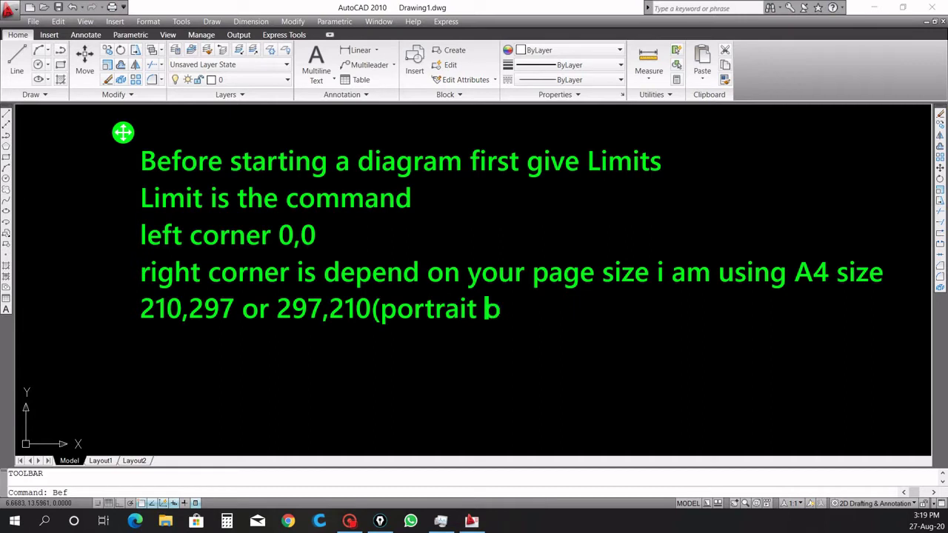
pyautogui.write('r landsc')
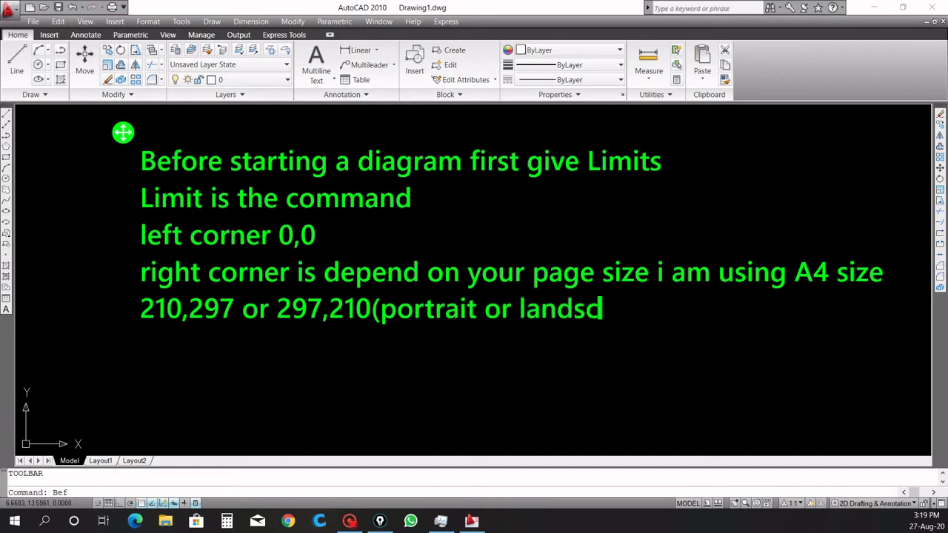
pyautogui.write('ape resp')
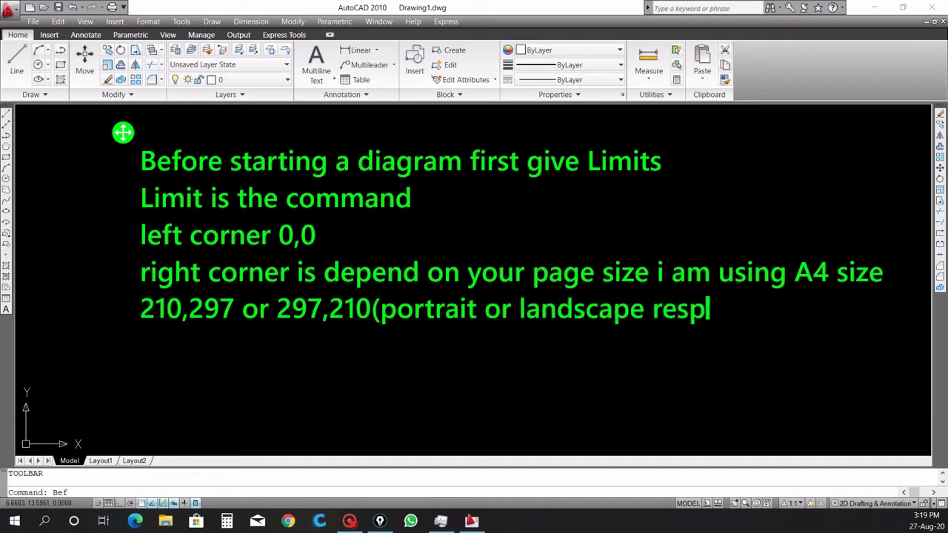
pyautogui.write('ectively')
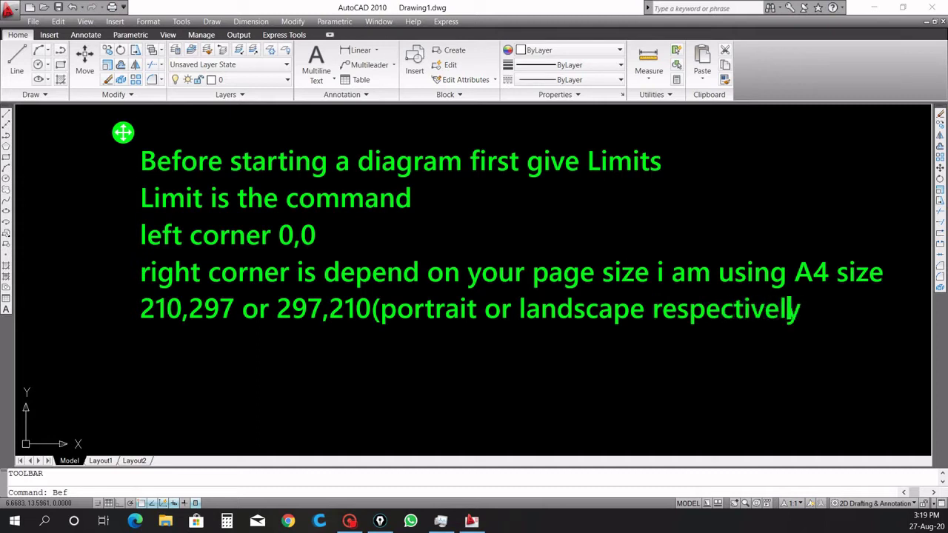
pyautogui.write(')')
# Enlarge the command history and set LIMITS from 0,0 to 297,210 for landscape A4.
pyautogui.press('BackSpace')
pyautogui.press('BackSpace')
pyautogui.press('Tab')
pyautogui.write('Limits')
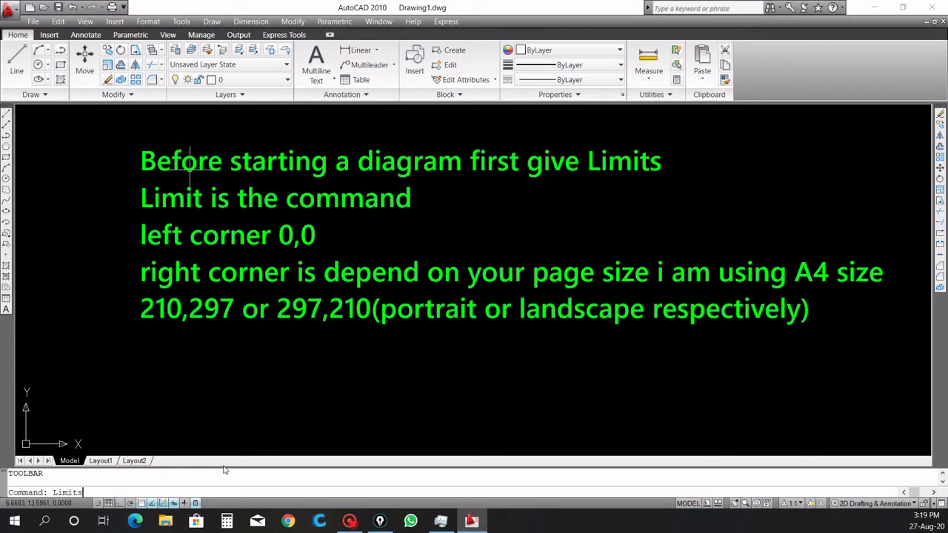
pyautogui.moveTo(223, 467); pyautogui.dragTo(235, 382)
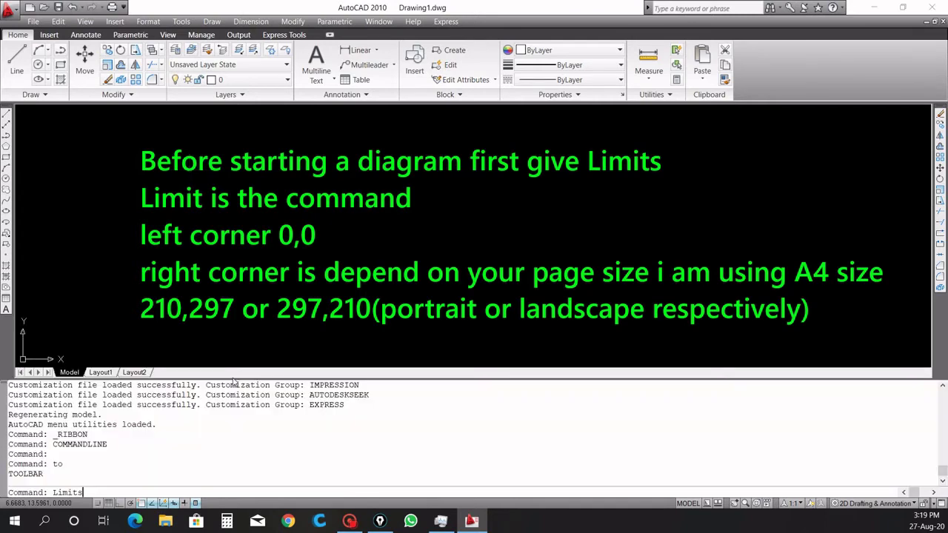
pyautogui.press('Return')
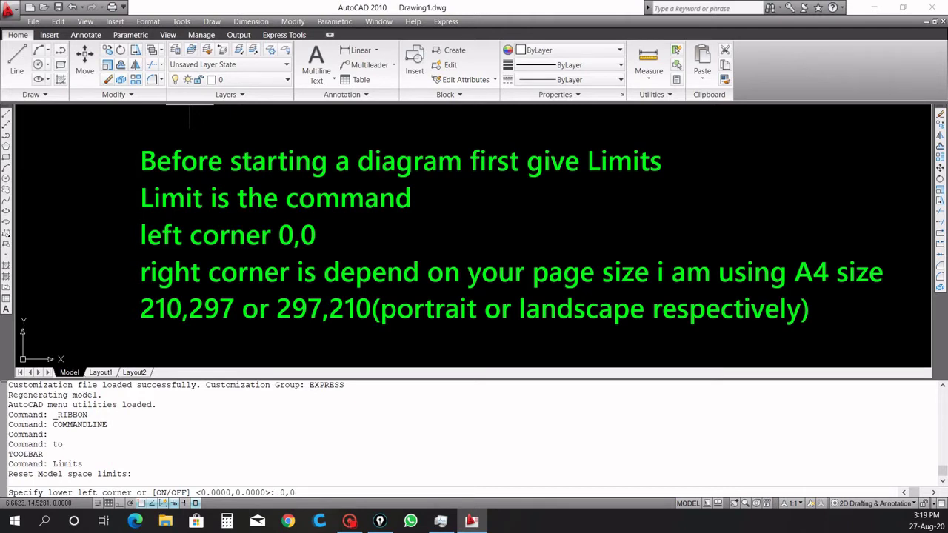
pyautogui.press('Return')
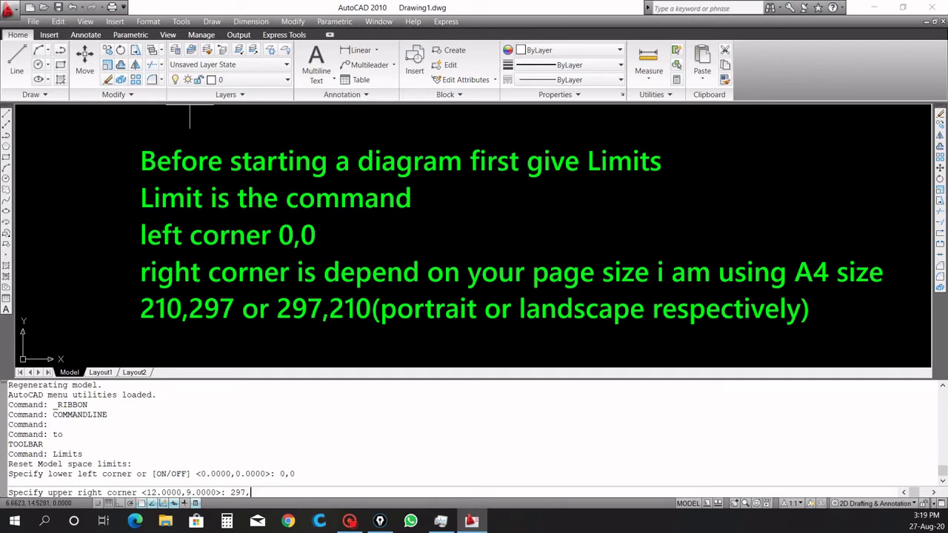
pyautogui.press('Return')
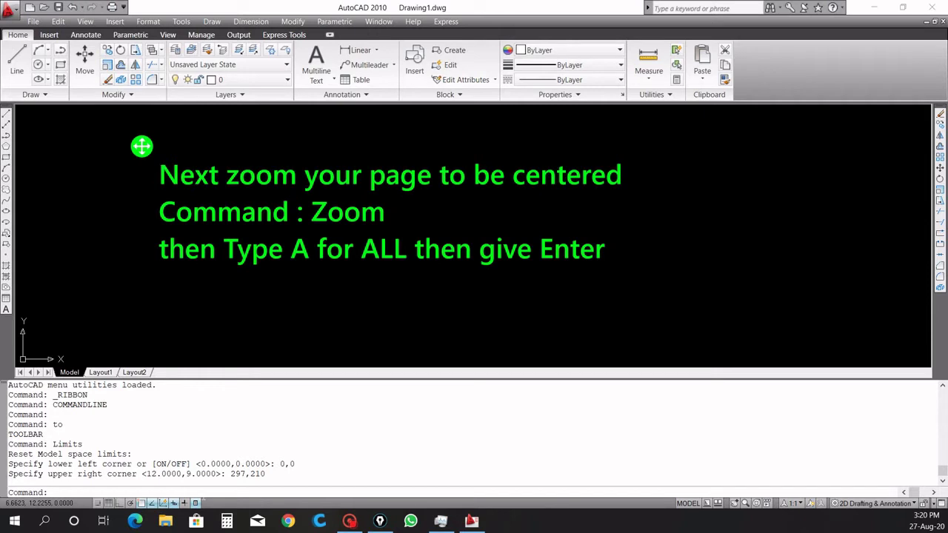
# Zoom All to fit the 0,0 to 297,210 limits in the view.
pyautogui.write('zoom')
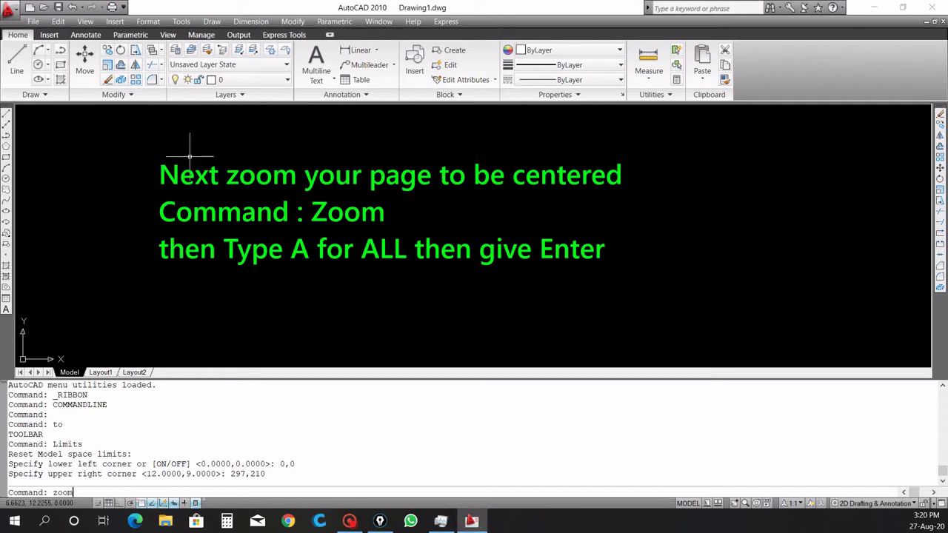
pyautogui.press('Return')
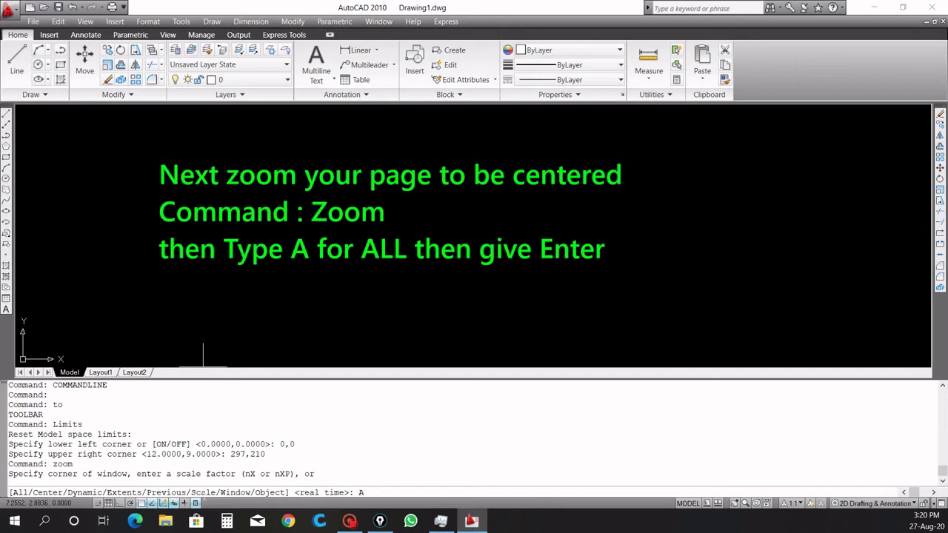
pyautogui.press('Return')
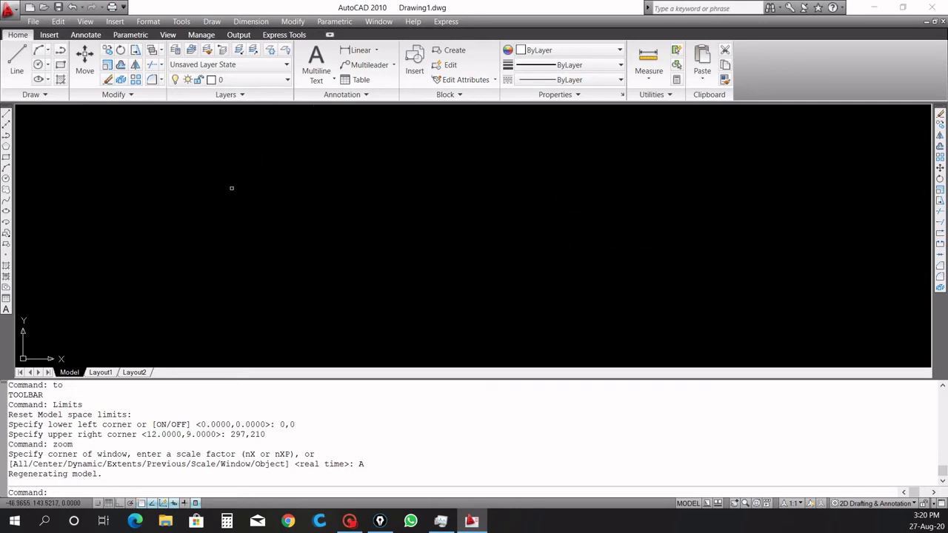
pyautogui.click(121, 144)
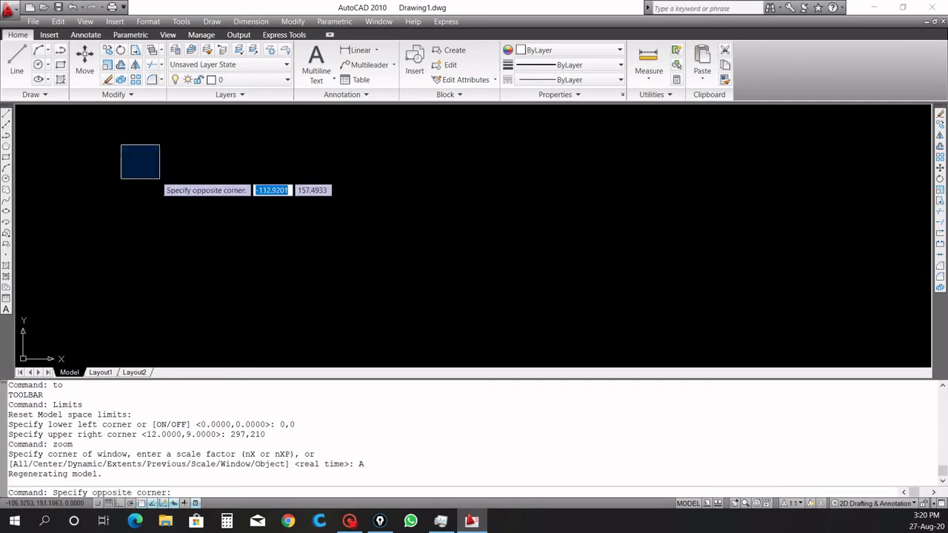
# Clear the selection window and start a new green note at the upper left of the canvas.
pyautogui.click(158, 189)
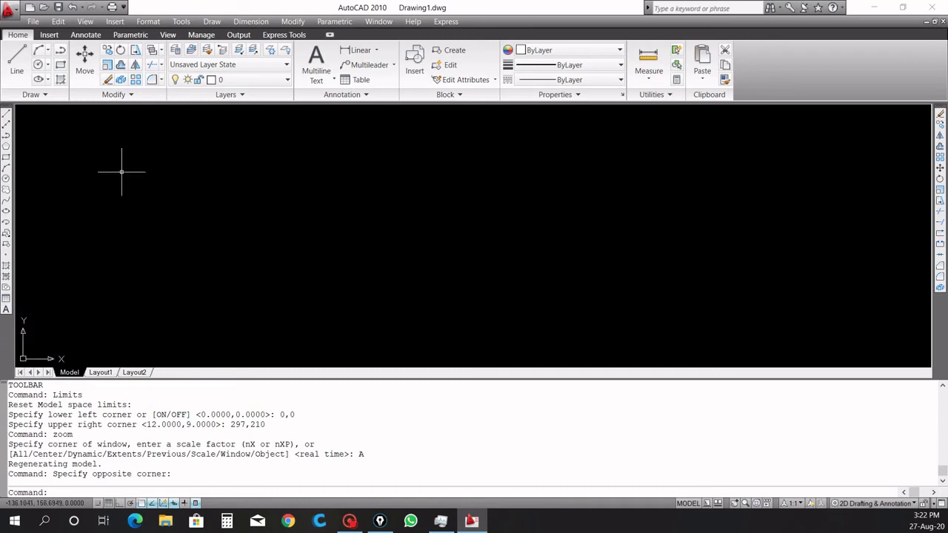
pyautogui.press('Return')
# Write note lines saying the Line tool can be selected from the Draw toolbar or typed.
pyautogui.write('Fi')
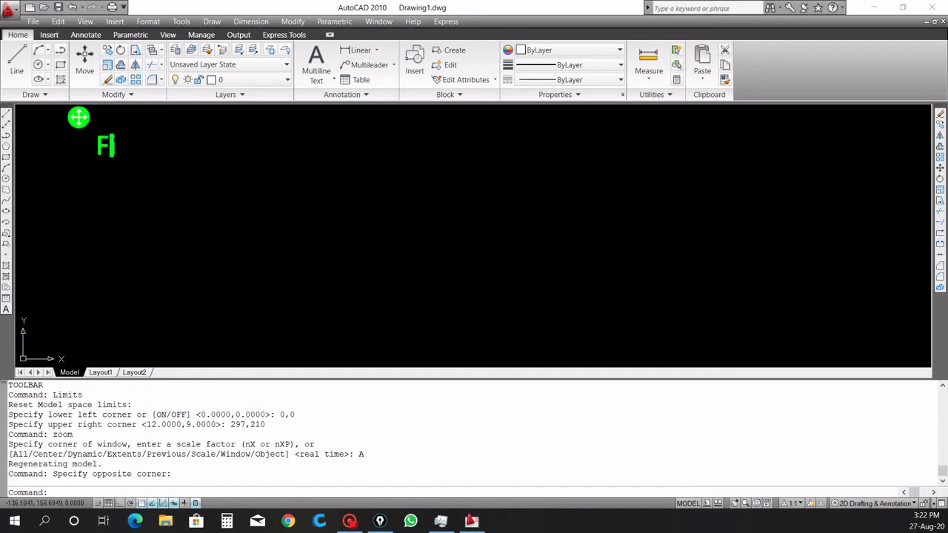
pyautogui.write('rst we go')
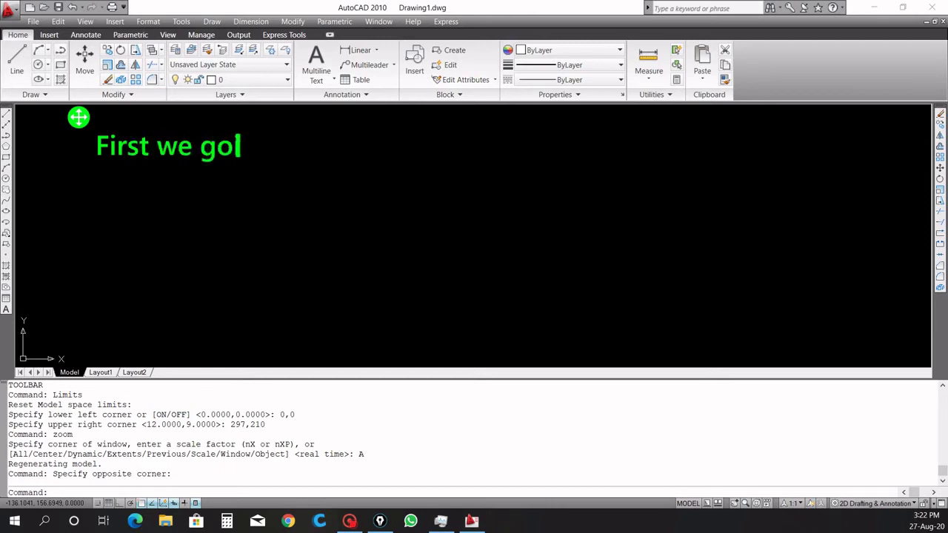
pyautogui.write('ing to use ')
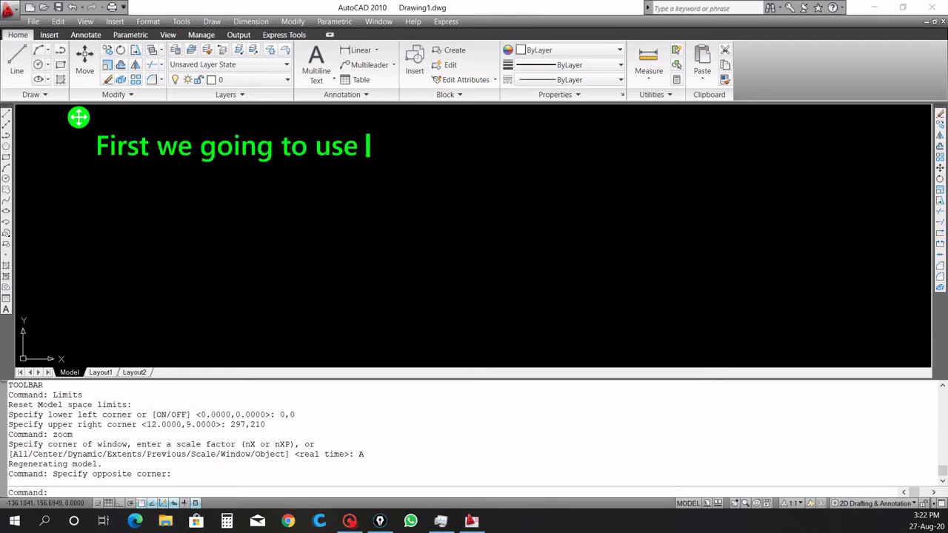
pyautogui.write('line Comm')
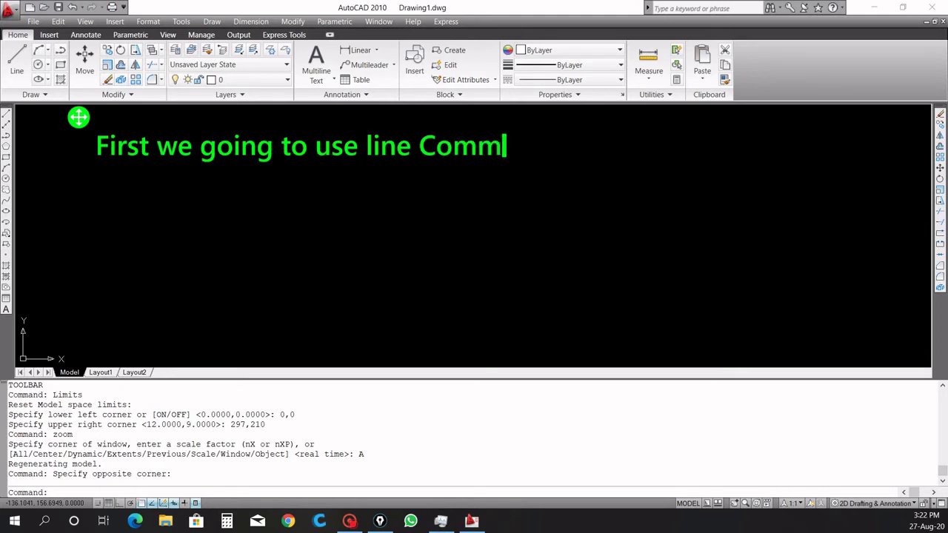
pyautogui.write('and')
pyautogui.press('Return')
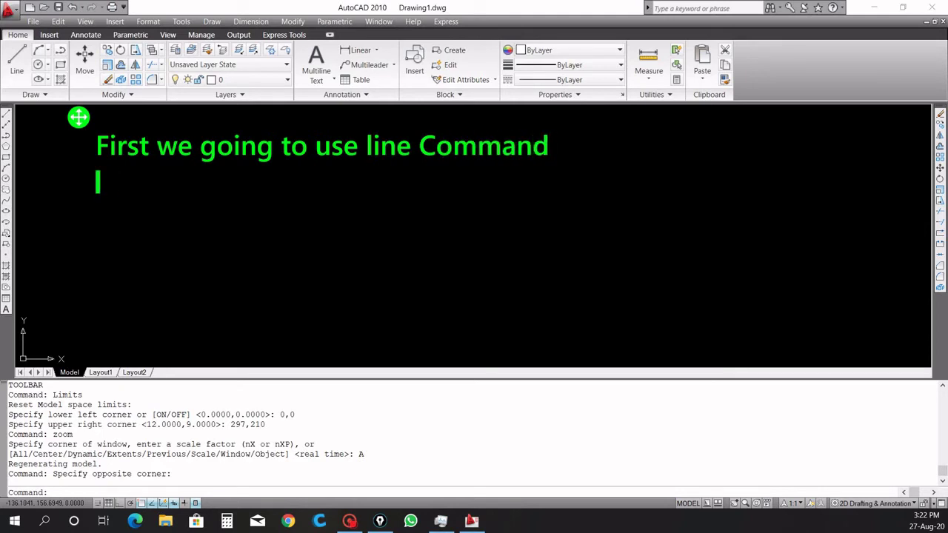
pyautogui.write('y')
pyautogui.write('oucan ')
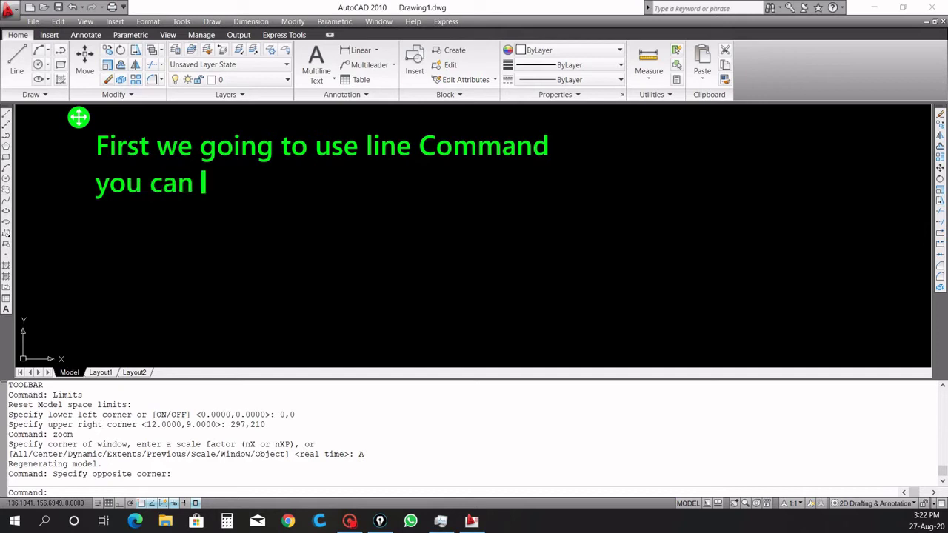
pyautogui.write('d')
pyautogui.press('BackSpace')
pyautogui.write('sele')
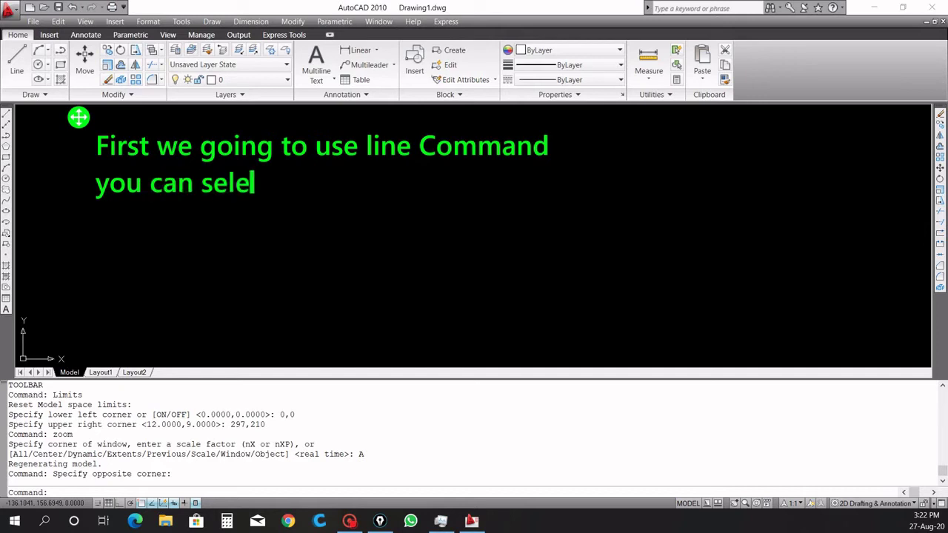
pyautogui.write('ct th')
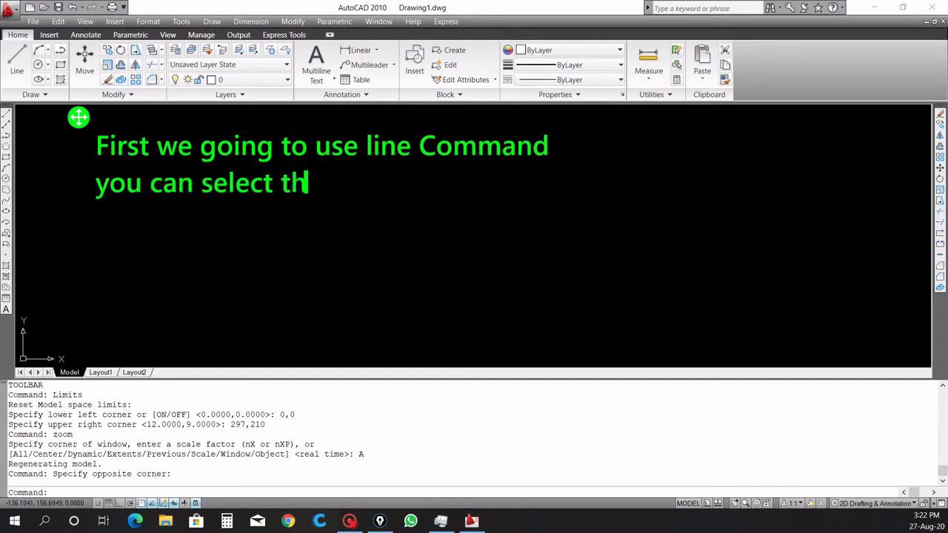
pyautogui.write('e to')
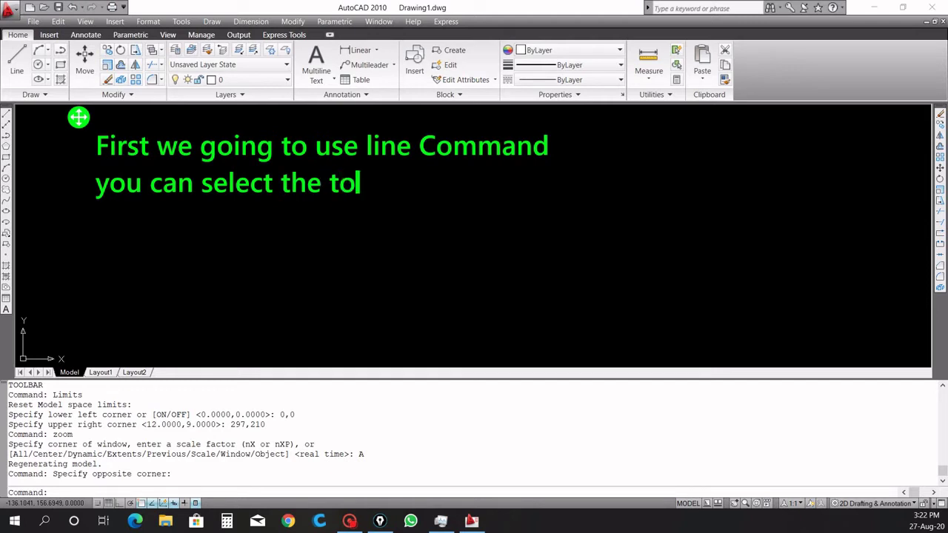
pyautogui.write('ol in the ')
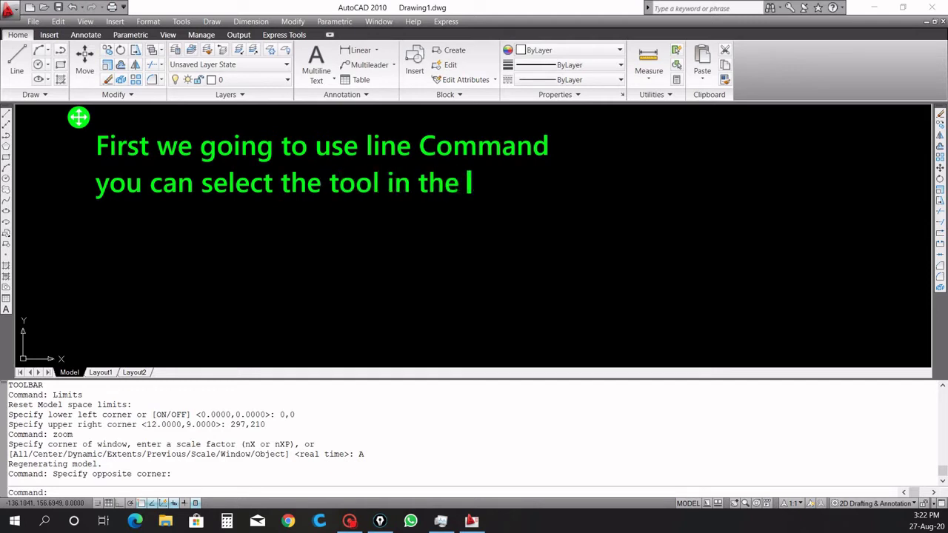
pyautogui.write('draw too')
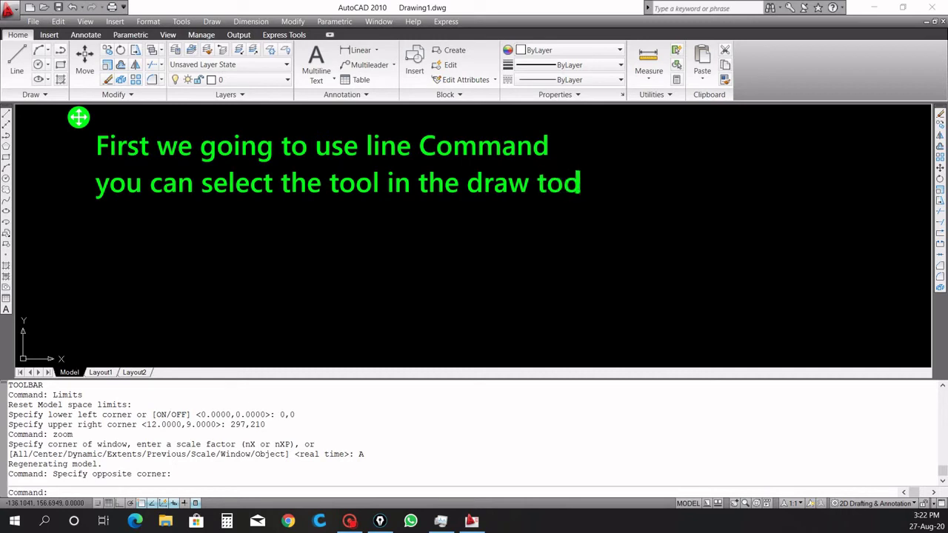
pyautogui.write('lbar ')
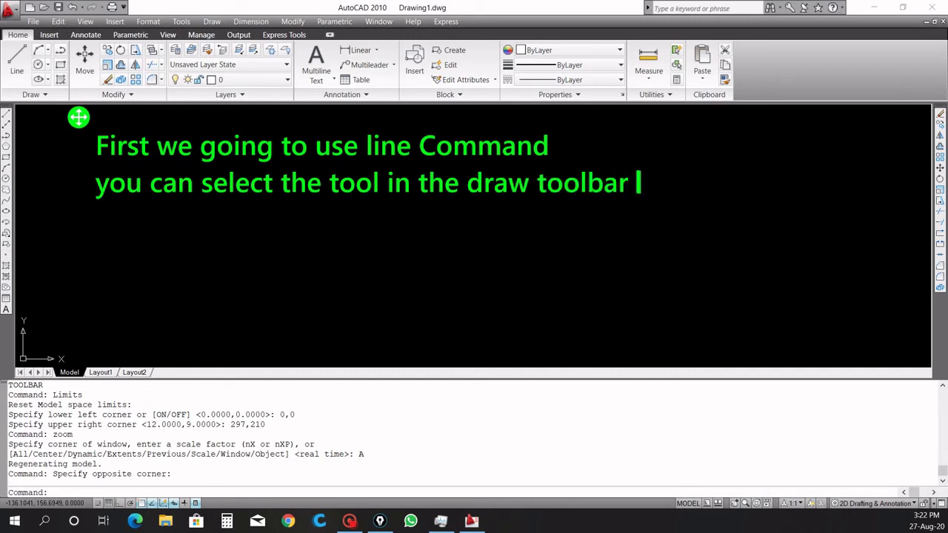
pyautogui.write('or ')
pyautogui.write('yo')
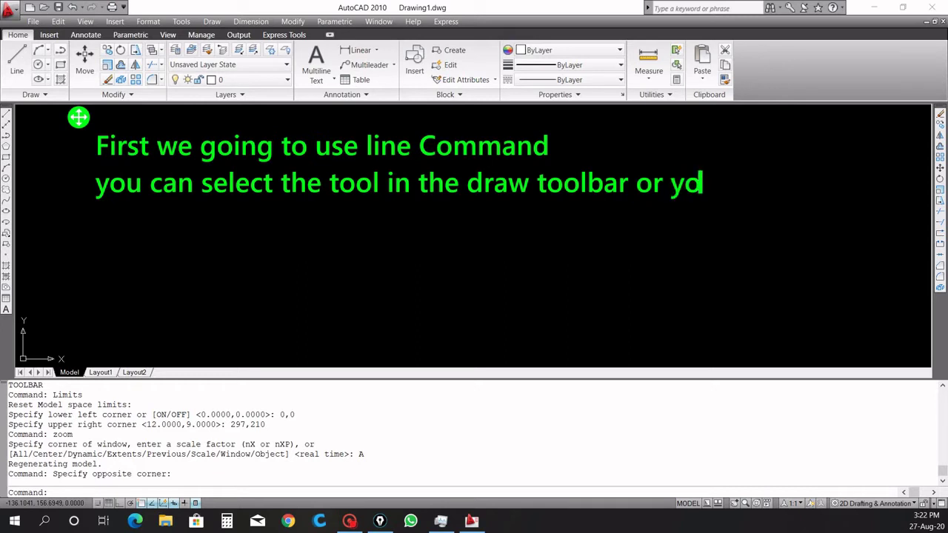
pyautogui.write('u can ')
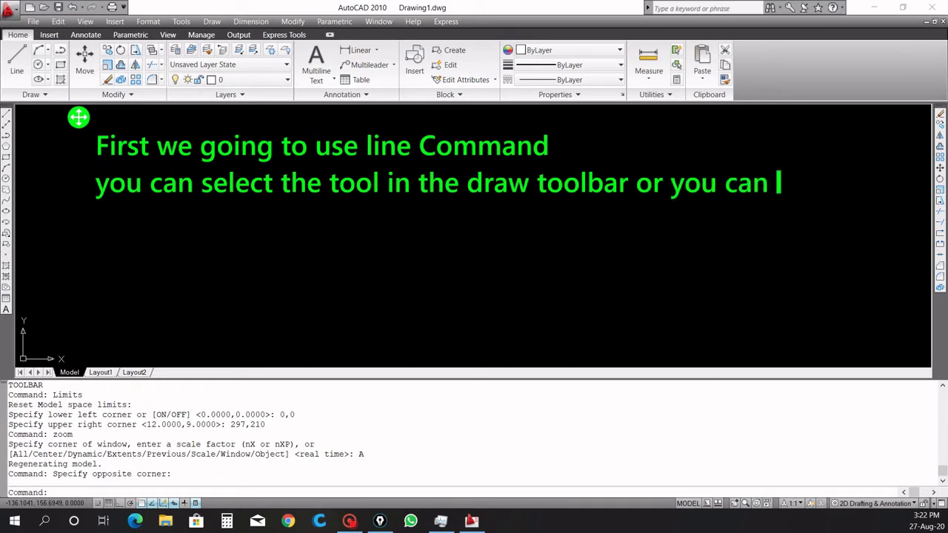
pyautogui.write('type')
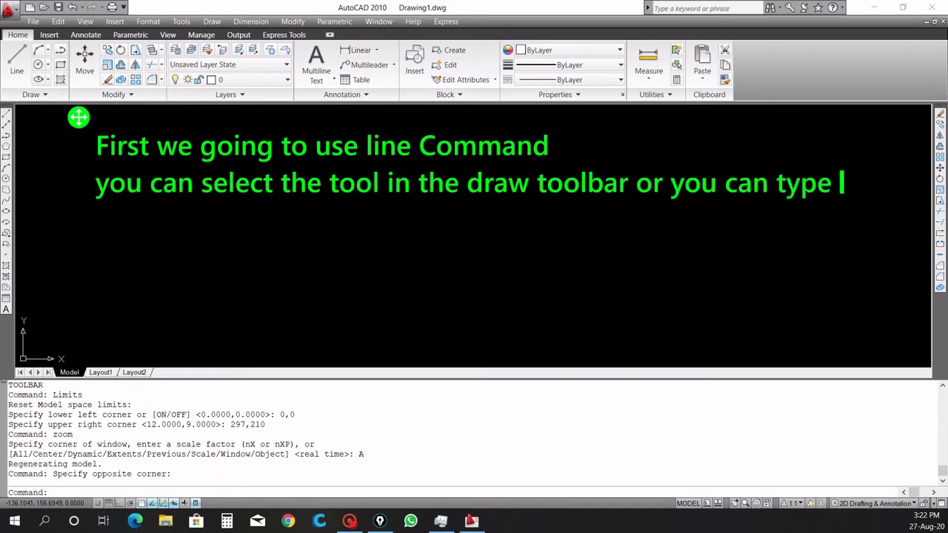
# Add note lines 'command Line or L' and 'then Enter', then return to the drawing window.
pyautogui.press('Return')
pyautogui.write('command ')
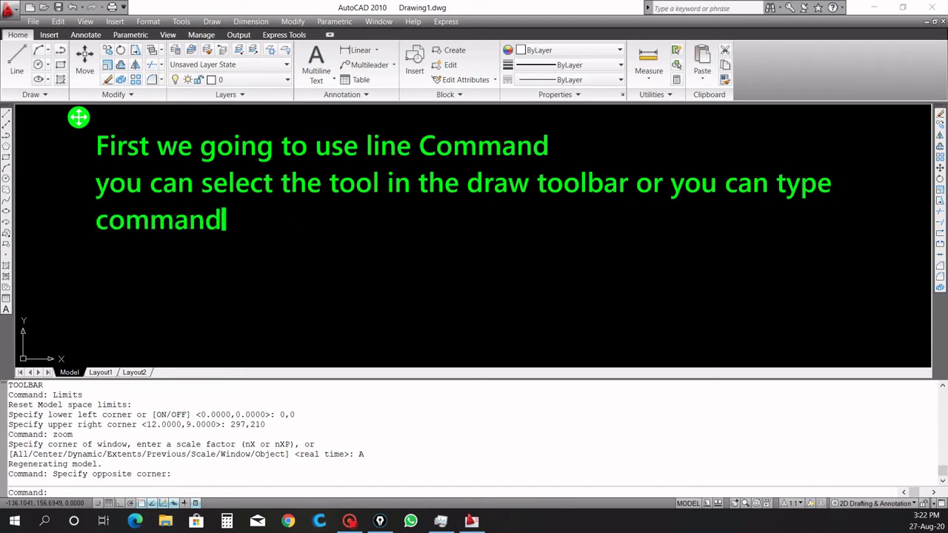
pyautogui.write('line')
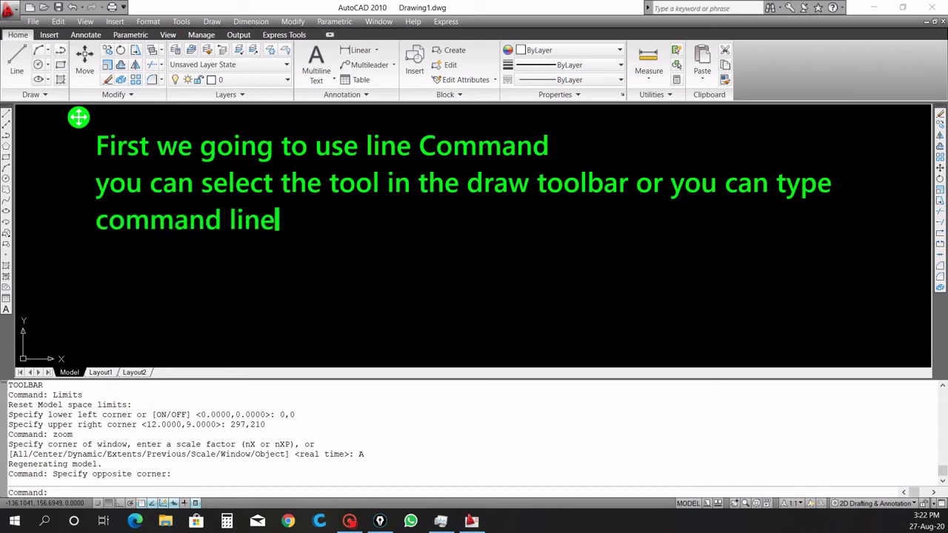
pyautogui.press('BackSpace')
pyautogui.press('BackSpace')
pyautogui.press('BackSpace')
pyautogui.press('BackSpace')
pyautogui.write('Lin')
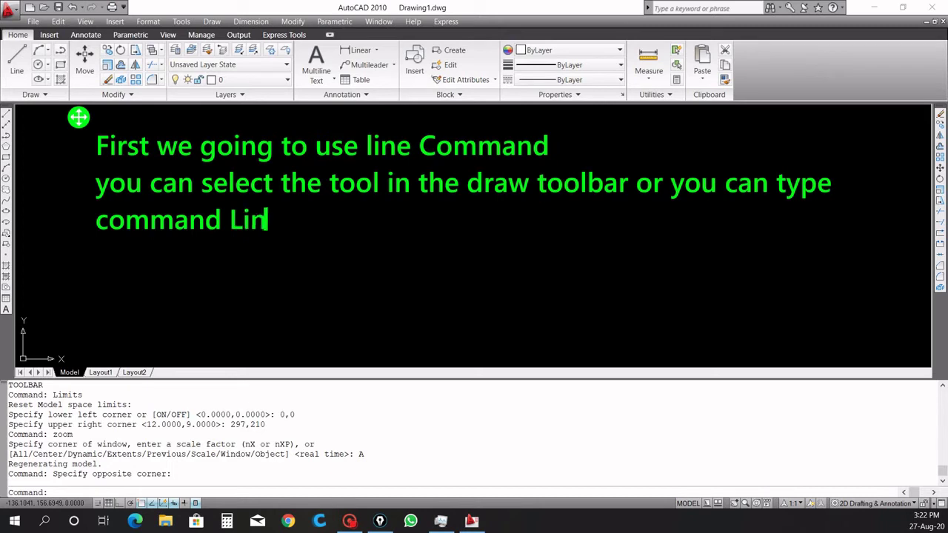
pyautogui.write('e or L')
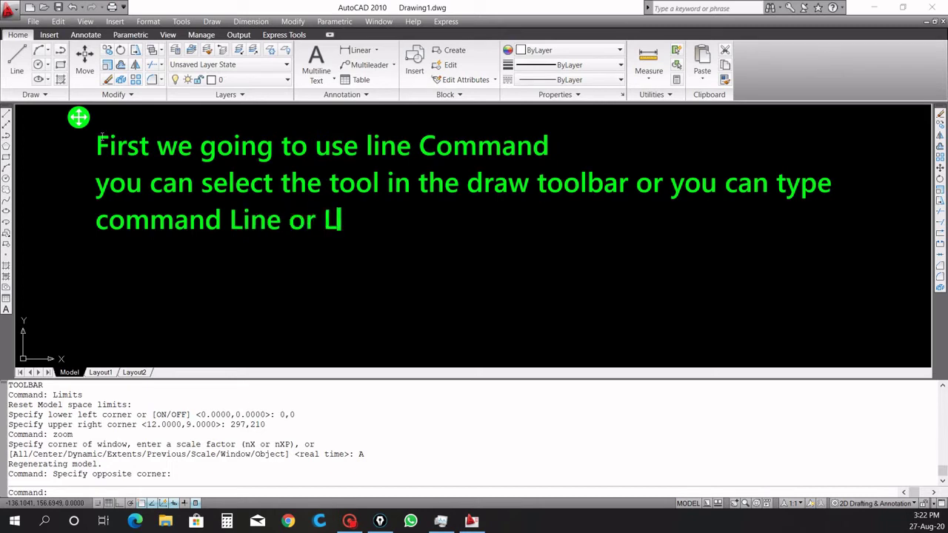
pyautogui.press('Return')
pyautogui.write('and go')
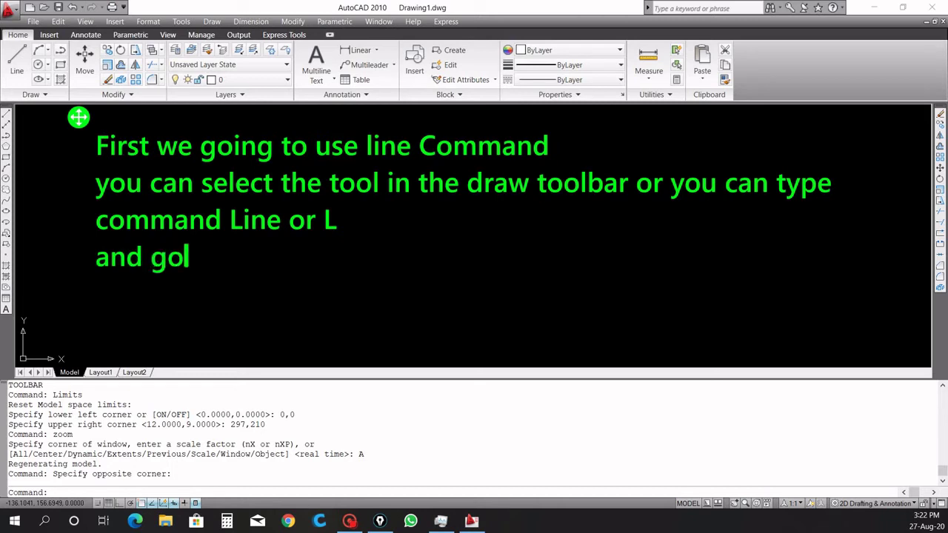
pyautogui.write('i')
pyautogui.press('BackSpace')
pyautogui.press('BackSpace')
pyautogui.write('iv')
pyautogui.write('e Ente')
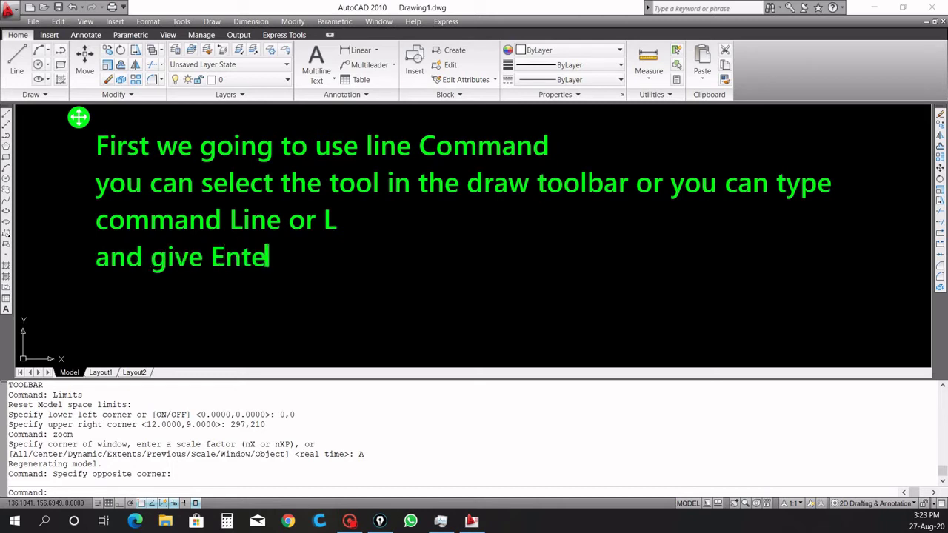
pyautogui.write('r')
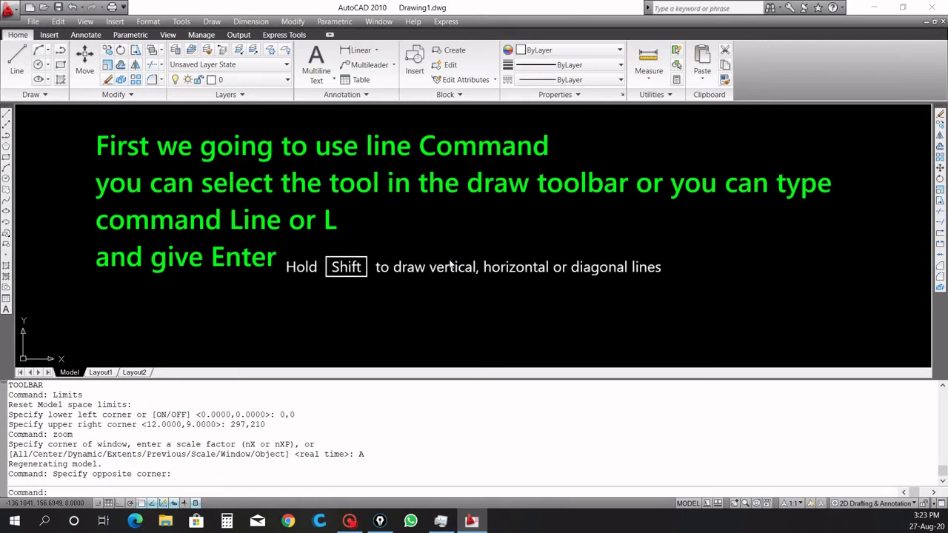
pyautogui.click(450, 263)
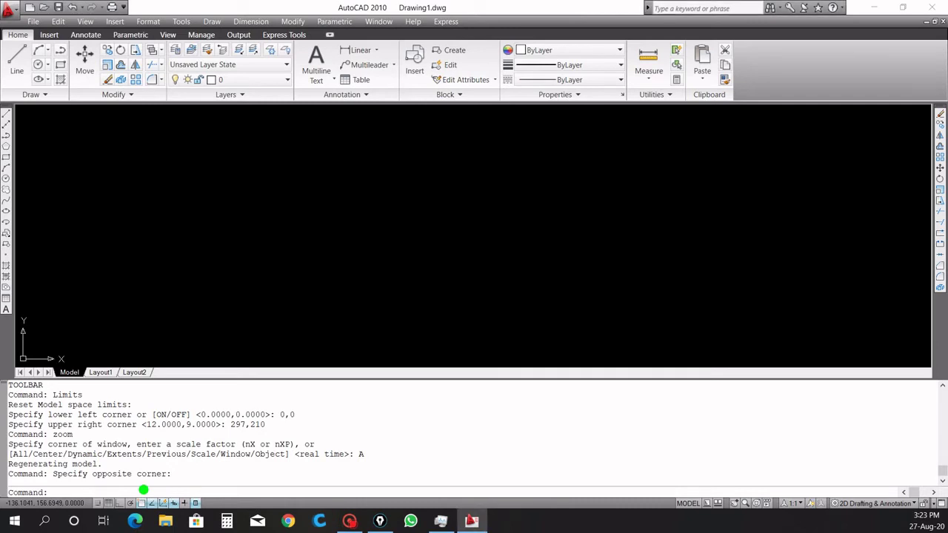
# Draw a closed zigzag of free-angled lines with L, ending back at the start point.
pyautogui.write('L')
pyautogui.press('Return')
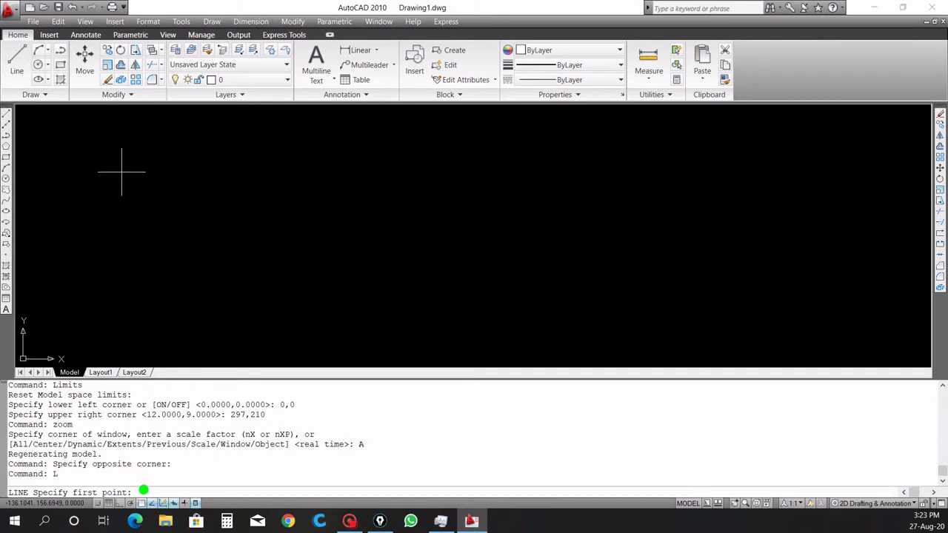
pyautogui.click(190, 253)
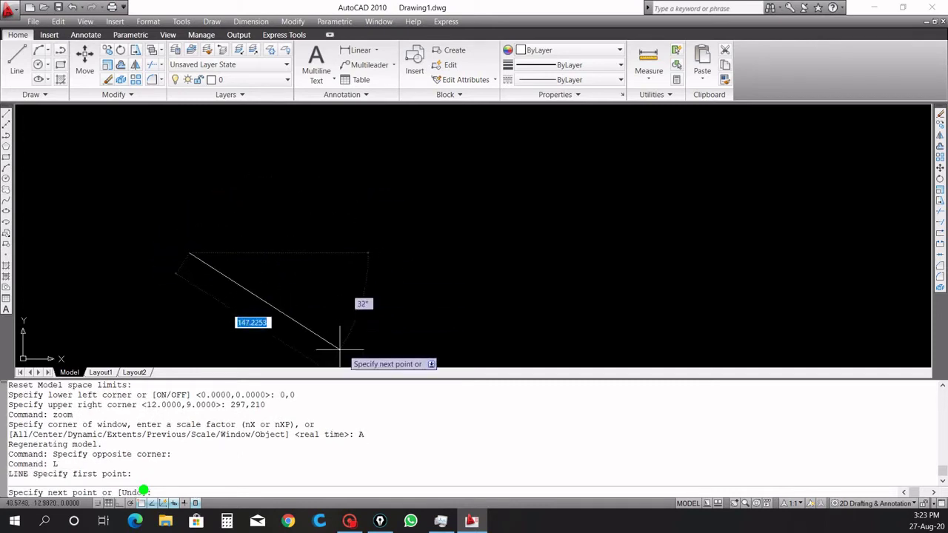
pyautogui.click(396, 254)
pyautogui.click(428, 167)
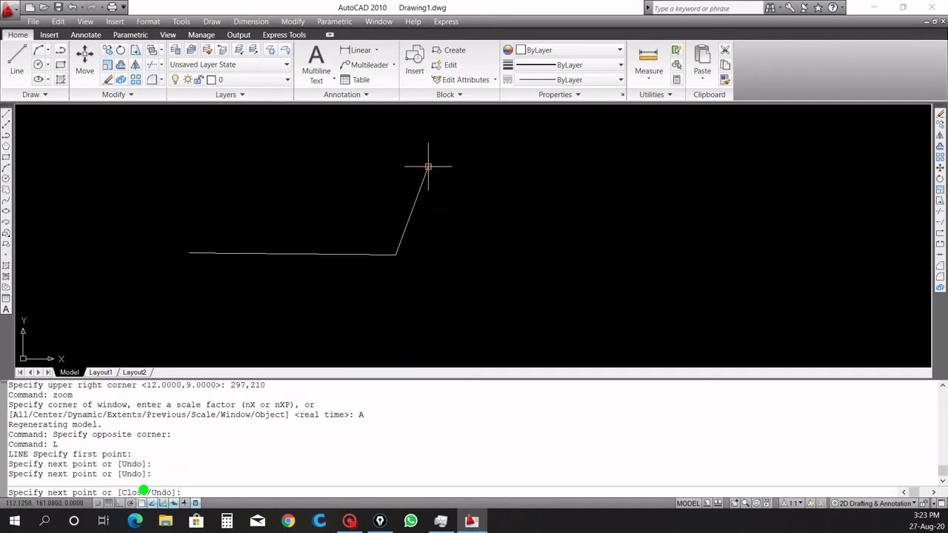
pyautogui.click(589, 188)
pyautogui.click(547, 263)
pyautogui.click(626, 307)
pyautogui.click(716, 205)
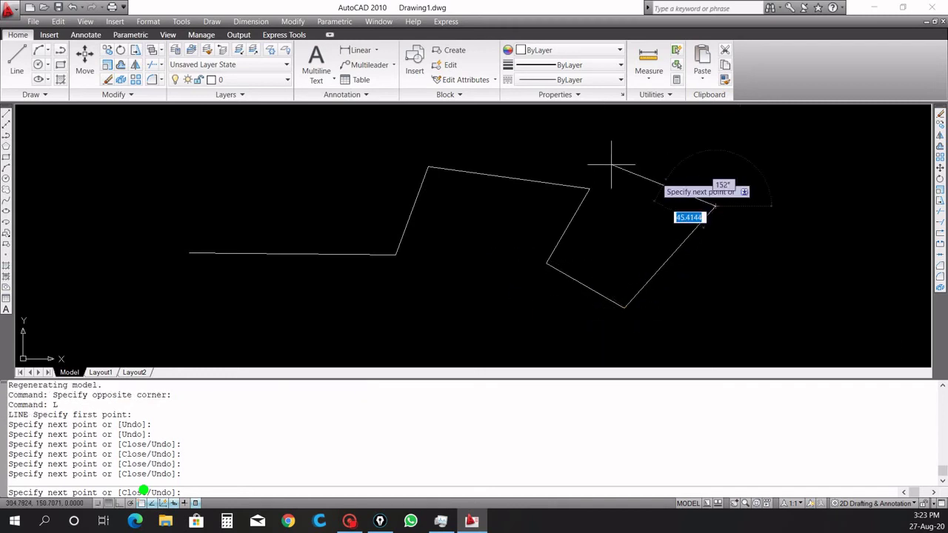
pyautogui.click(585, 158)
pyautogui.click(356, 166)
pyautogui.click(245, 133)
pyautogui.click(153, 202)
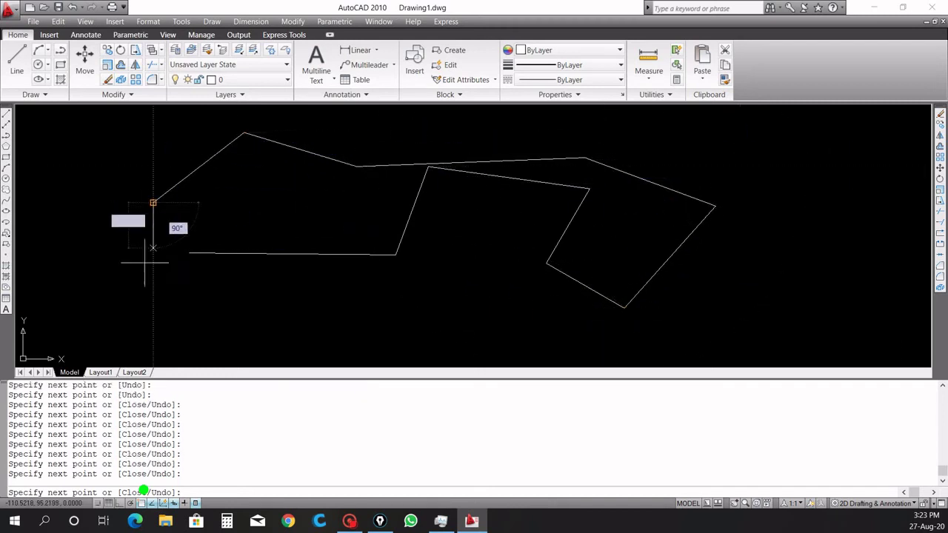
pyautogui.click(190, 253)
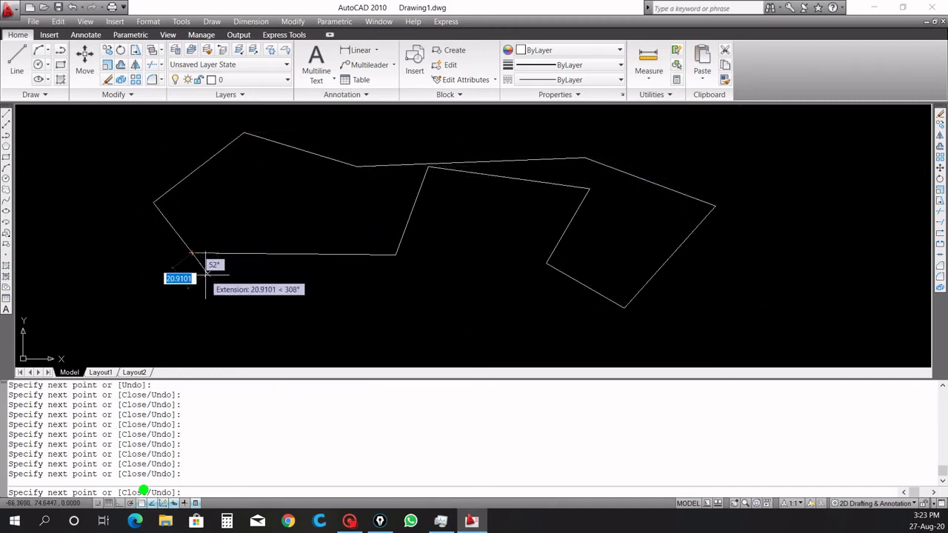
pyautogui.press('Escape')
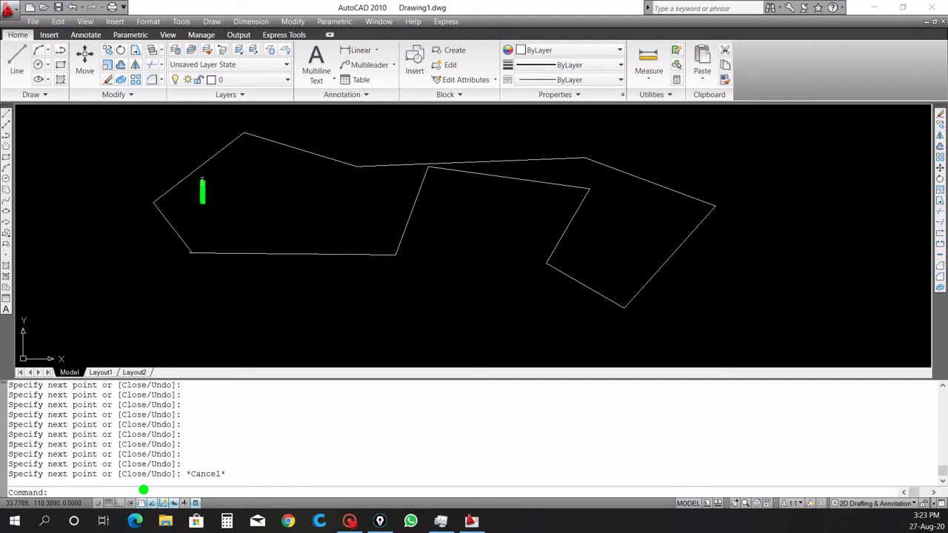
# Write the note line 'after entering line you can use enter or esc to complete'.
pyautogui.write('after')
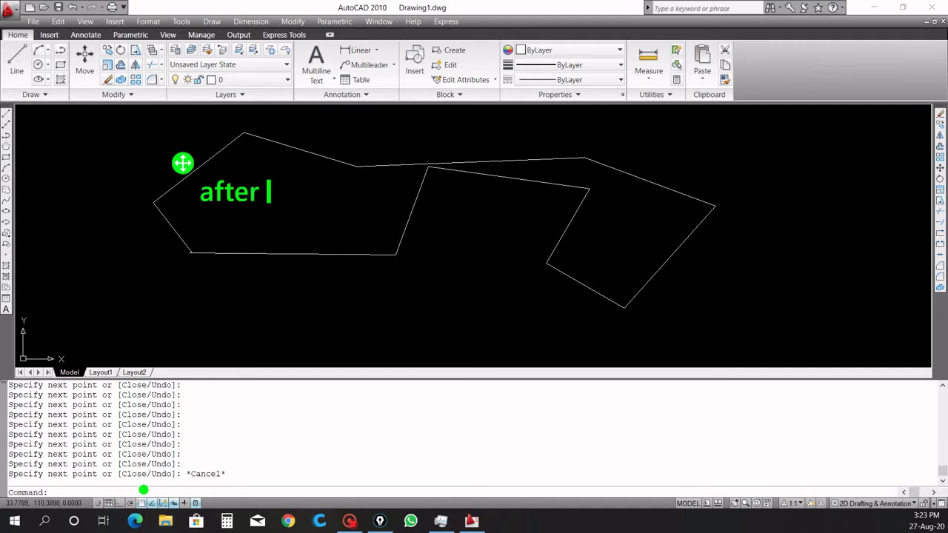
pyautogui.write('entering l')
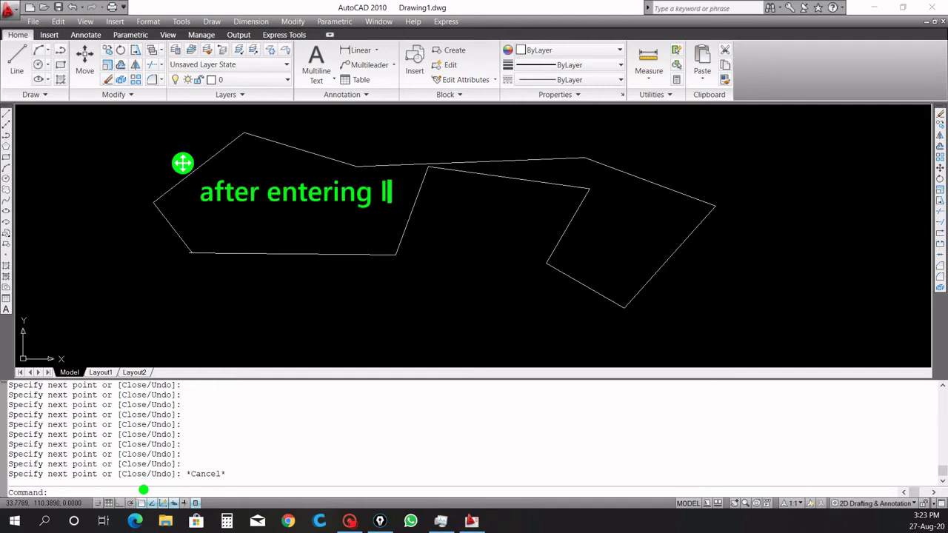
pyautogui.write('ine you ')
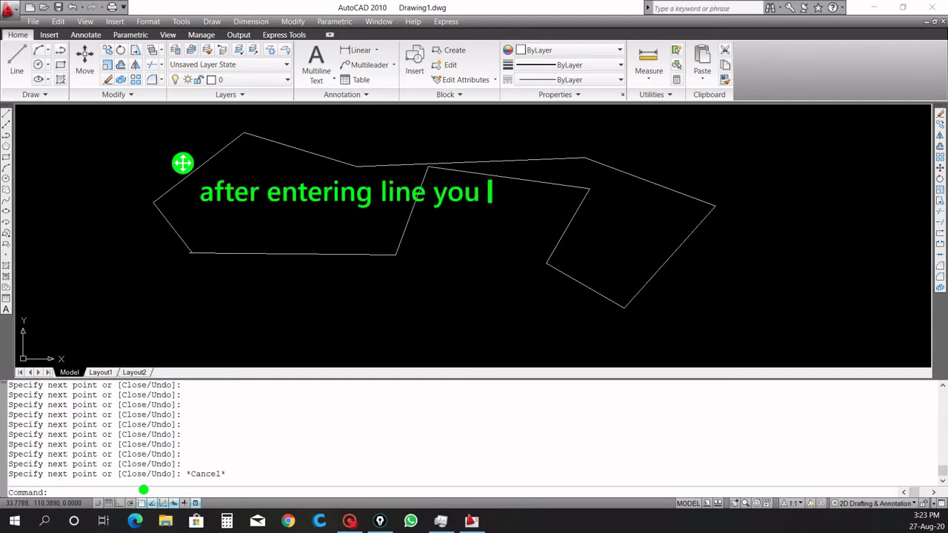
pyautogui.write('can use ')
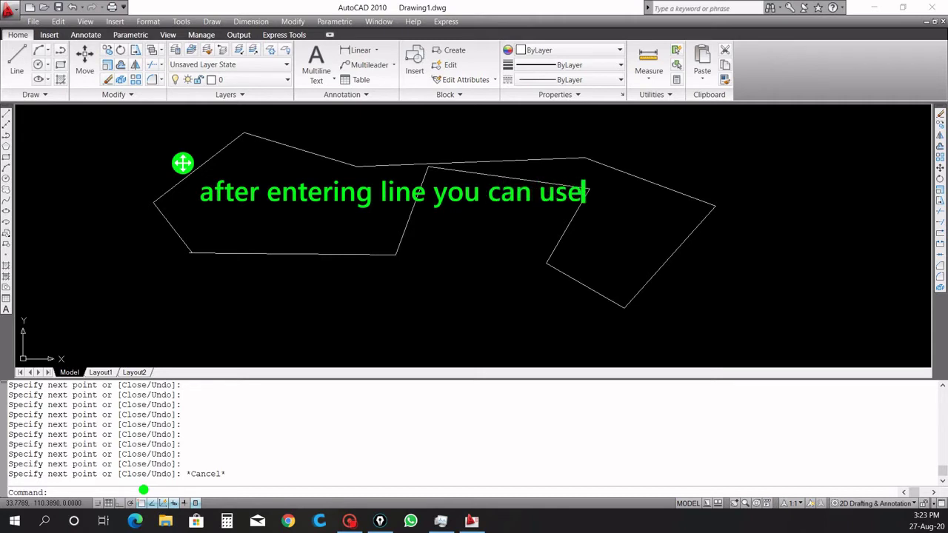
pyautogui.write('enter c')
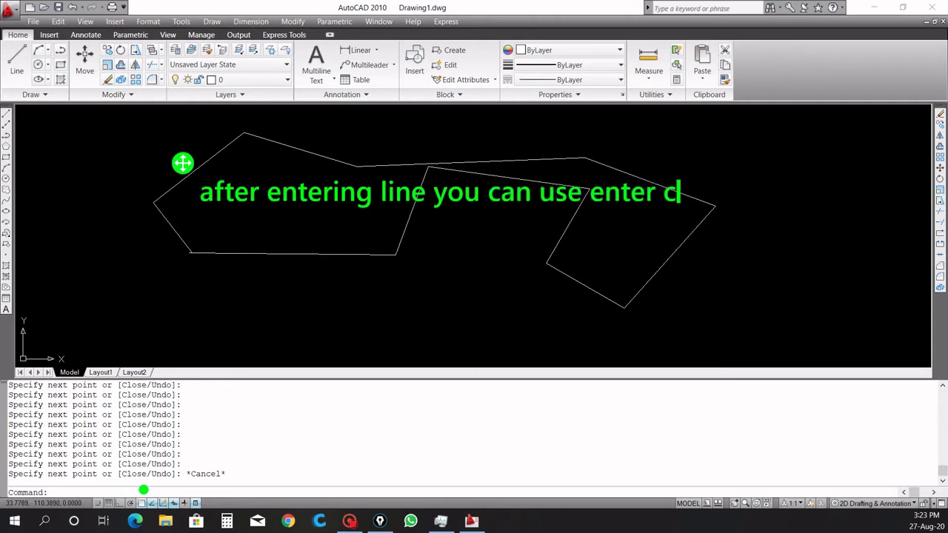
pyautogui.write('ol')
pyautogui.press('BackSpace')
pyautogui.press('BackSpace')
pyautogui.press('BackSpace')
pyautogui.write('or')
pyautogui.write(' esc to col')
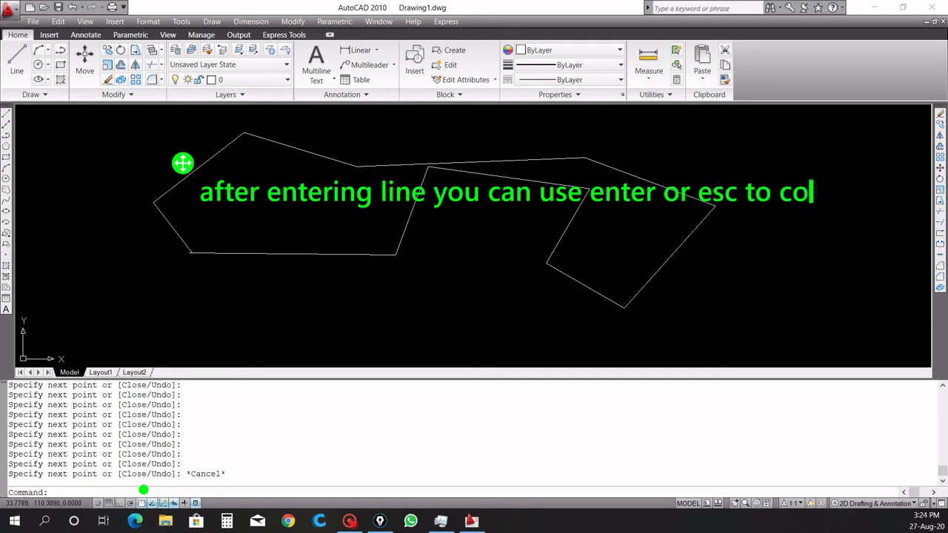
pyautogui.press('BackSpace')
pyautogui.write('mm')
pyautogui.press('BackSpace')
pyautogui.write('ple')
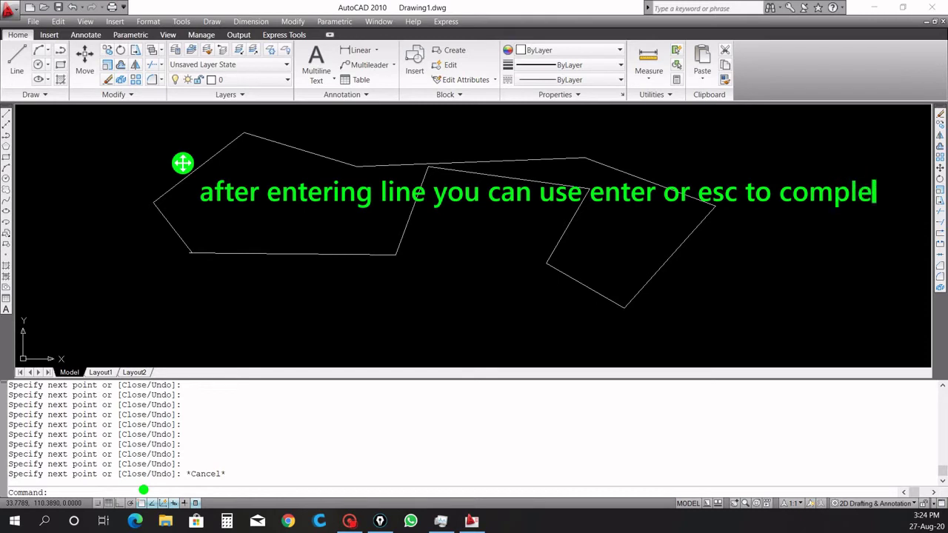
pyautogui.write('te')
# Add the second note line 'or end the command'.
pyautogui.press('Return')
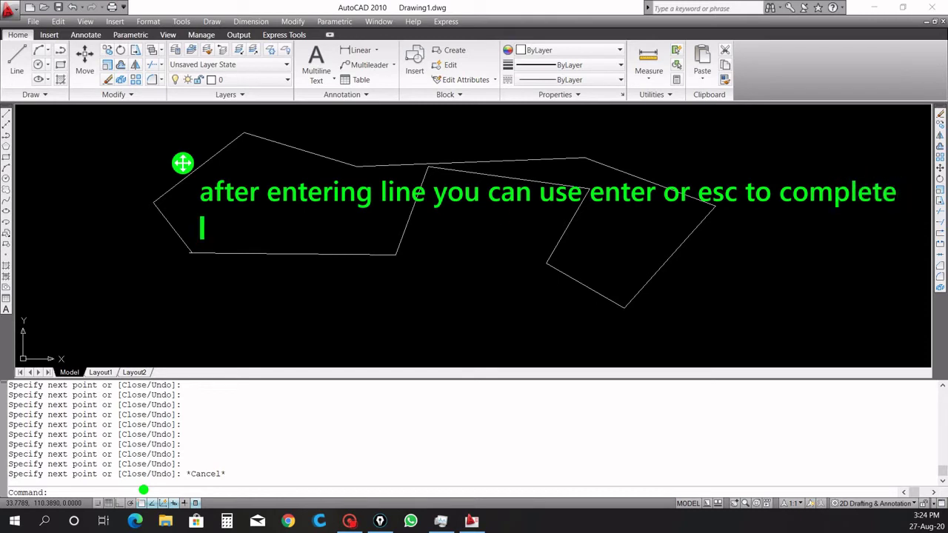
pyautogui.write('t')
pyautogui.press('BackSpace')
pyautogui.write('or end ')
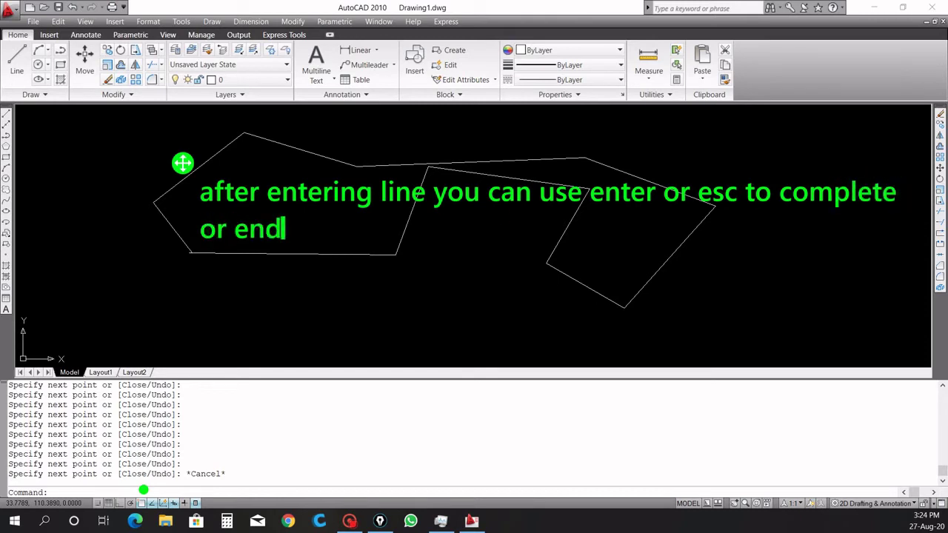
pyautogui.write('the comma')
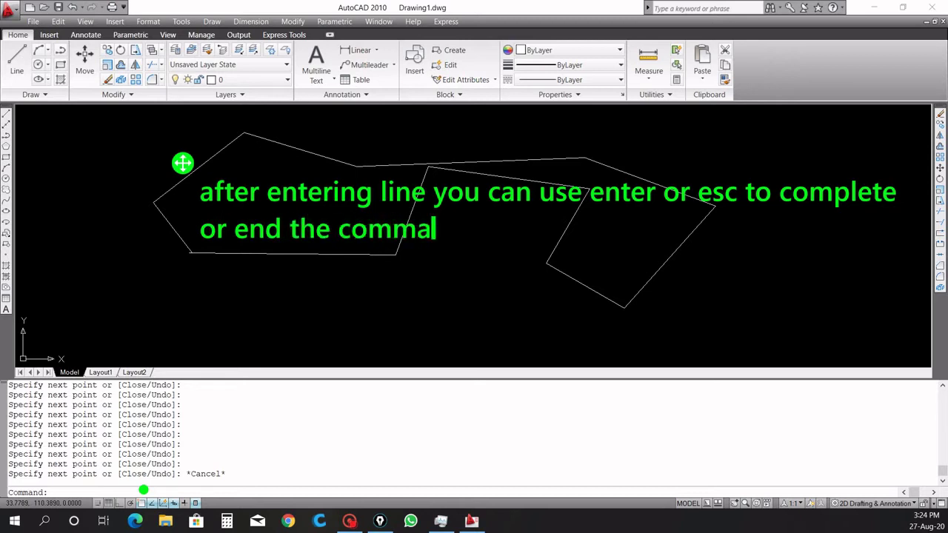
pyautogui.write('ne')
pyautogui.press('BackSpace')
pyautogui.write('d')
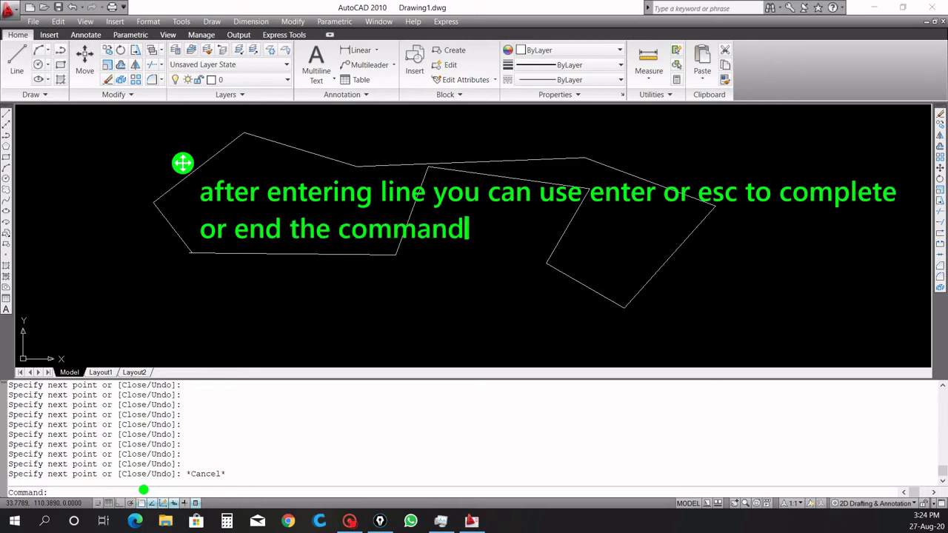
pyautogui.press('Return')
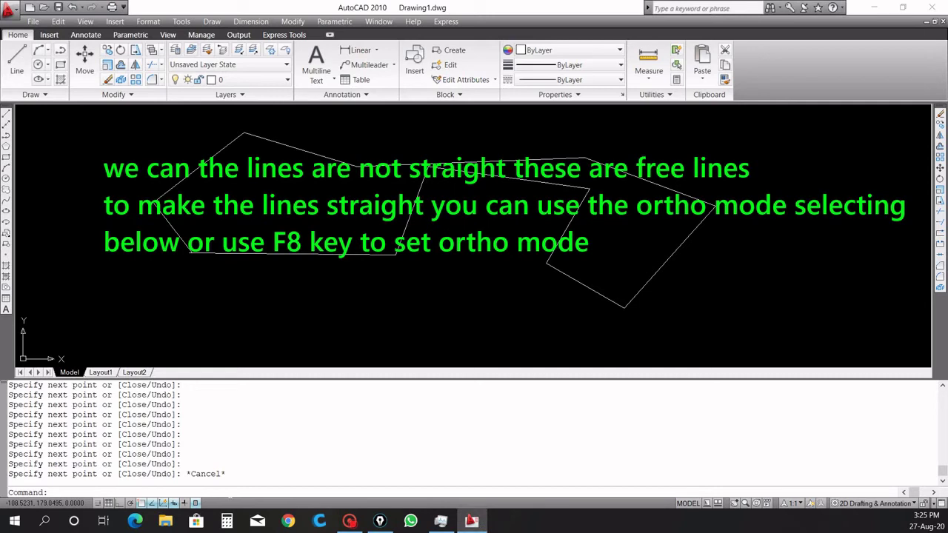
# Start a new Line command with L.
pyautogui.write('l')
pyautogui.press('Return')
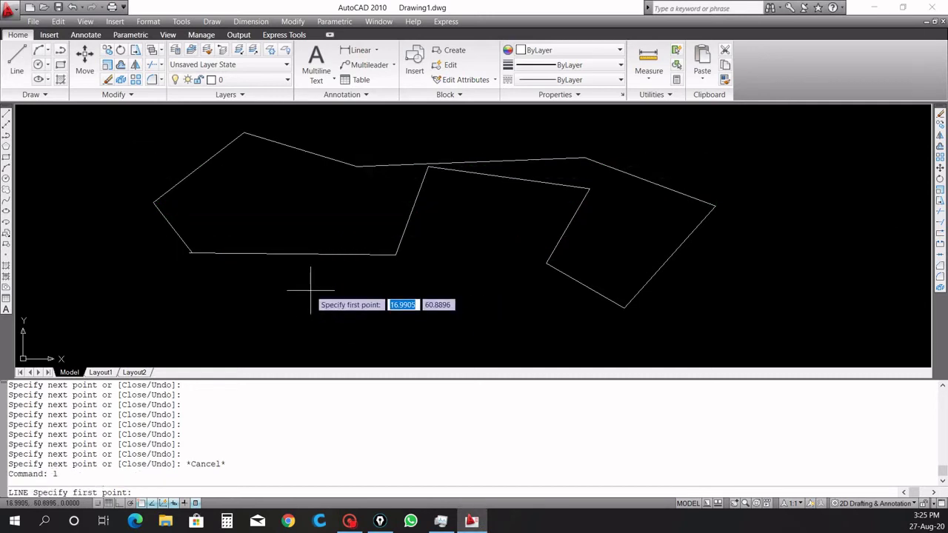
# Draw a free first segment, then turn on Ortho Mode from the status bar.
pyautogui.click(250, 279)
pyautogui.click(412, 286)
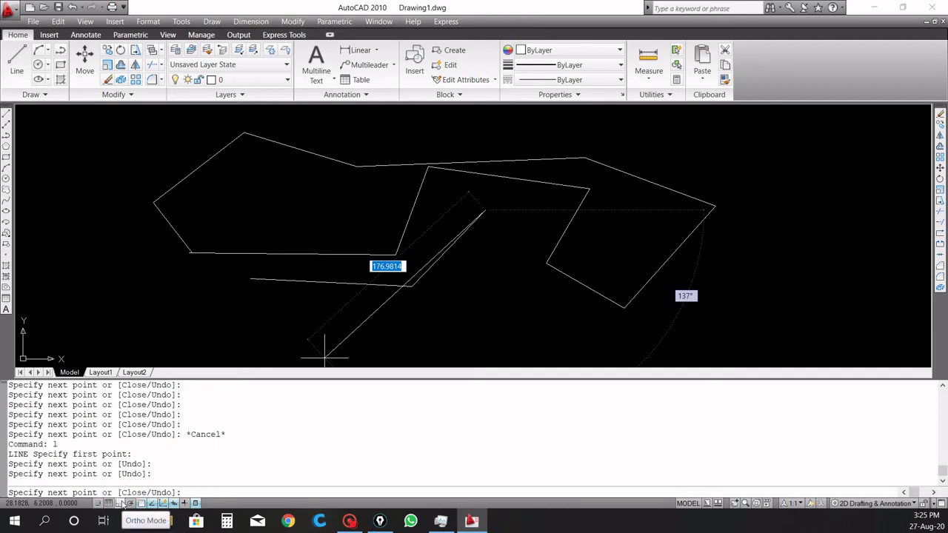
pyautogui.click(130, 503)
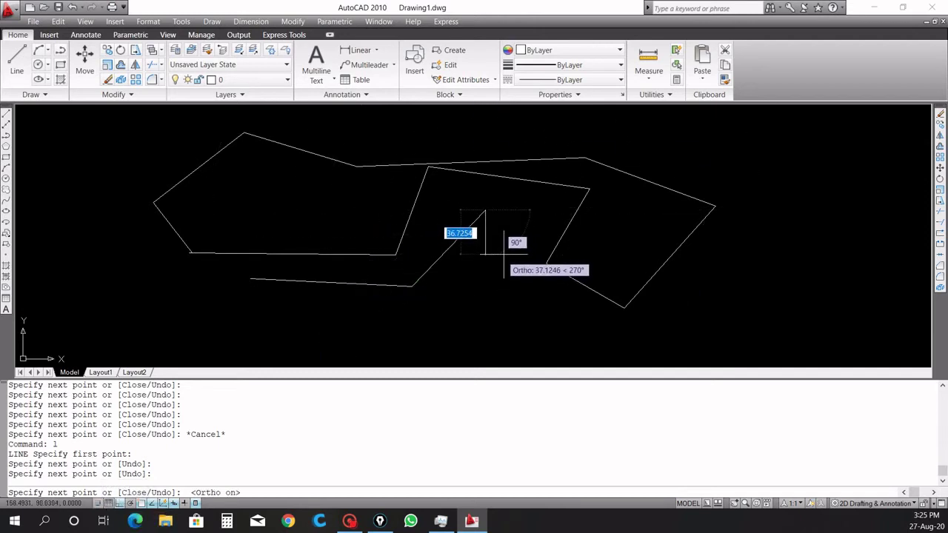
# Continue the chain in horizontal and vertical steps, then turn ortho off with F8.
pyautogui.click(594, 214)
pyautogui.click(600, 146)
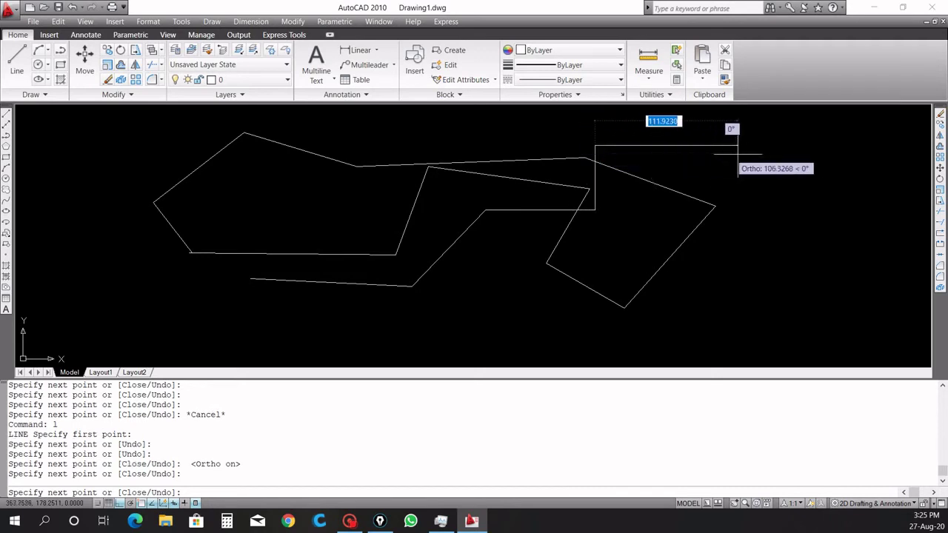
pyautogui.click(751, 146)
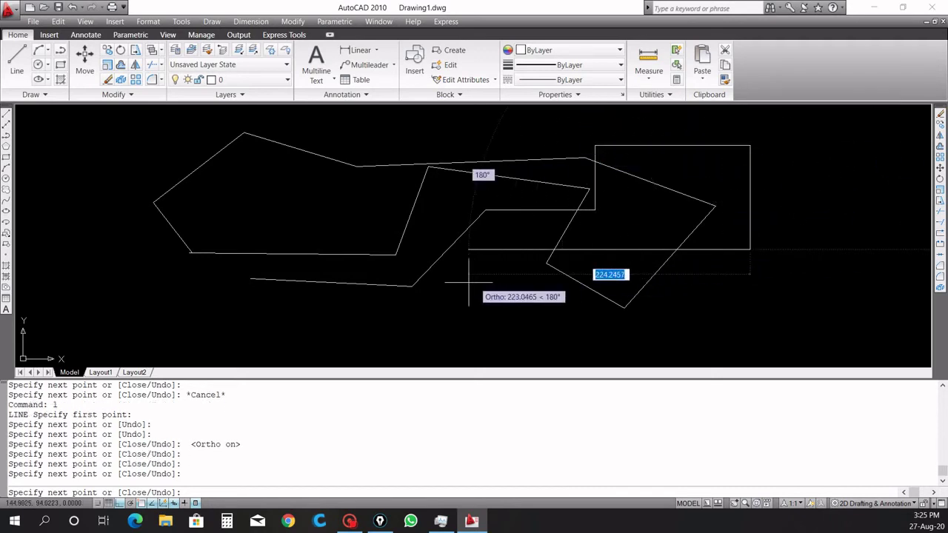
pyautogui.click(831, 249)
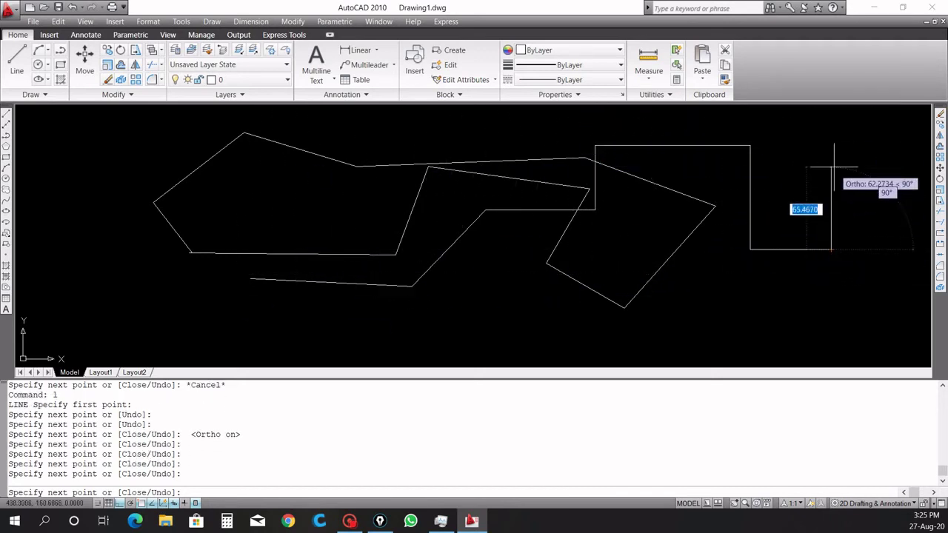
pyautogui.click(831, 161)
pyautogui.click(877, 161)
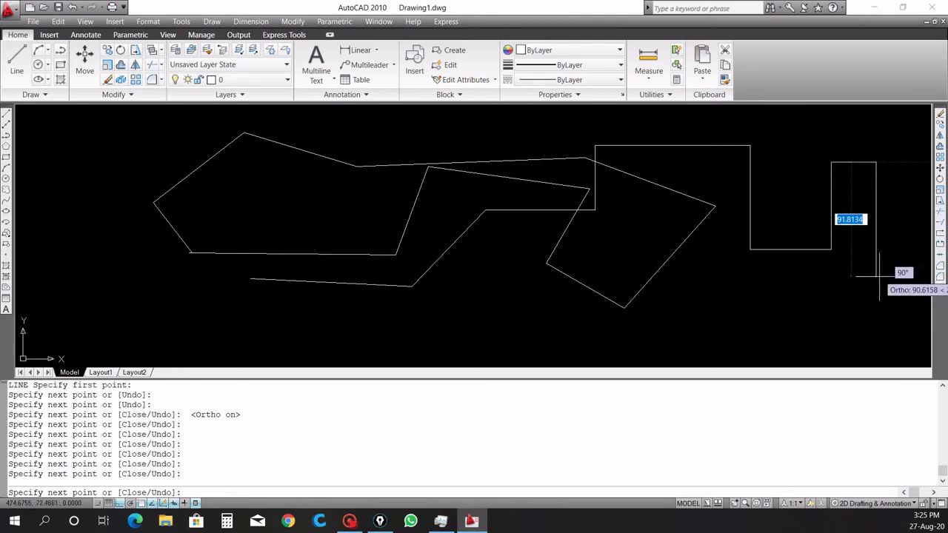
pyautogui.click(877, 279)
pyautogui.click(701, 279)
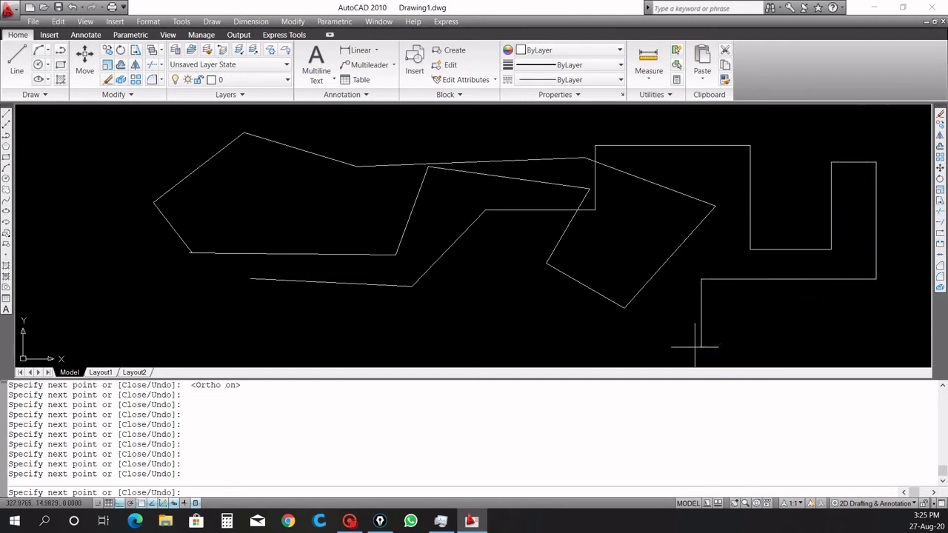
pyautogui.click(701, 346)
pyautogui.click(449, 347)
pyautogui.click(462, 294)
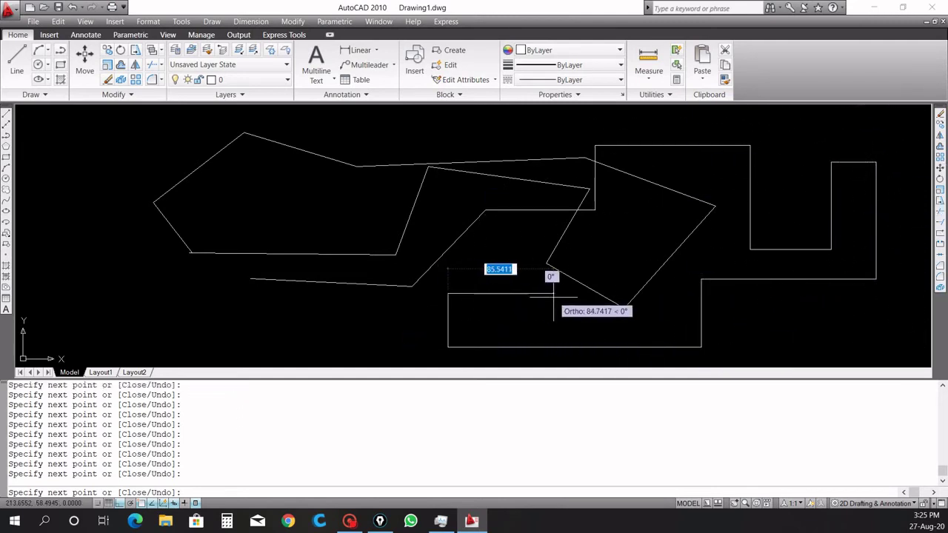
pyautogui.press('F8')
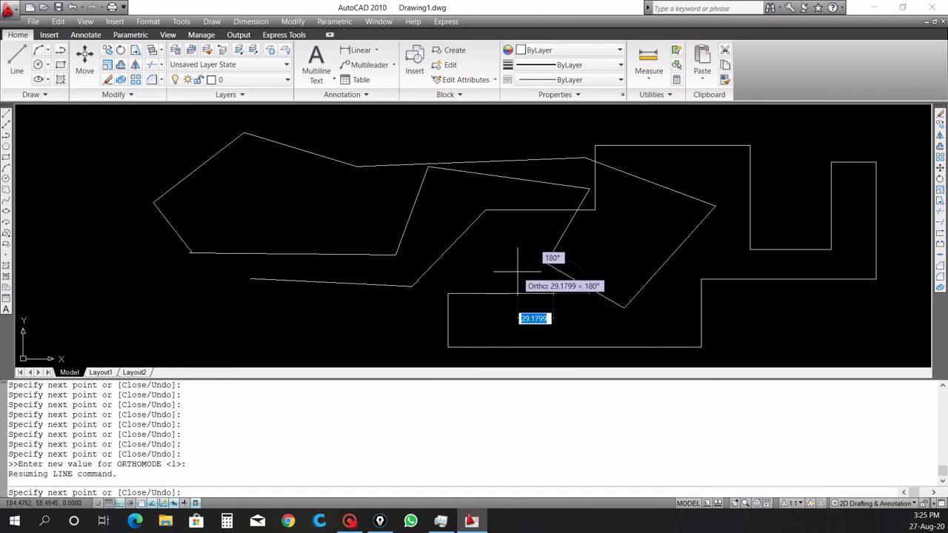
pyautogui.press('Escape')
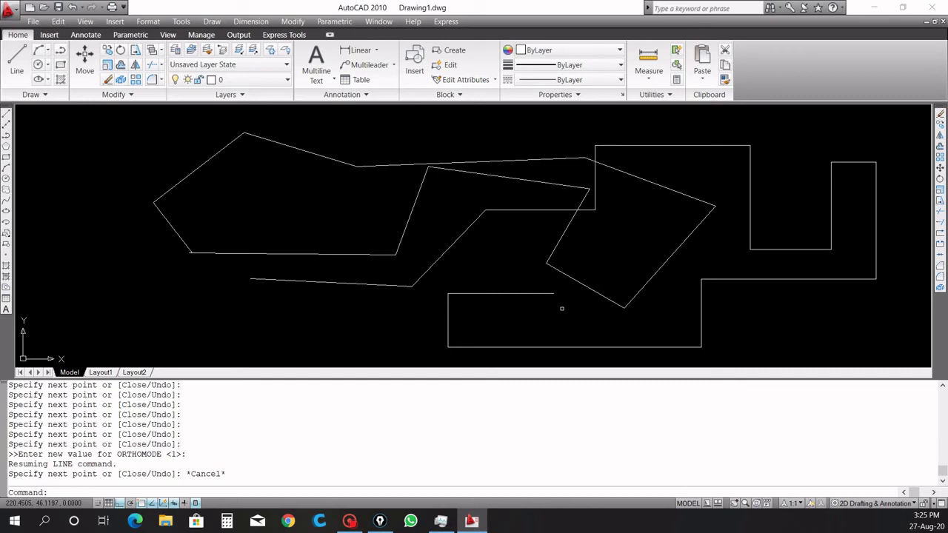
# Window-select all 26 lines and delete them.
pyautogui.click(555, 311)
pyautogui.click(539, 315)
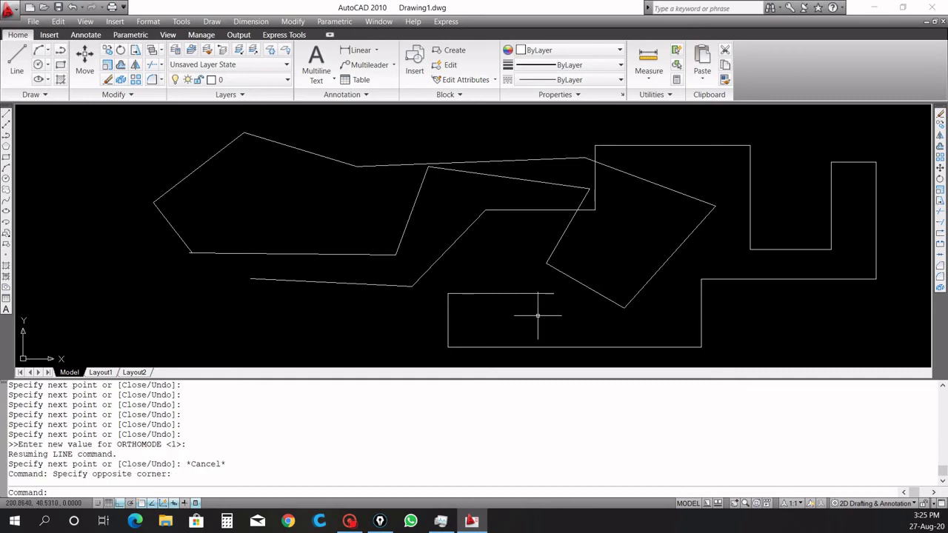
pyautogui.click(99, 128)
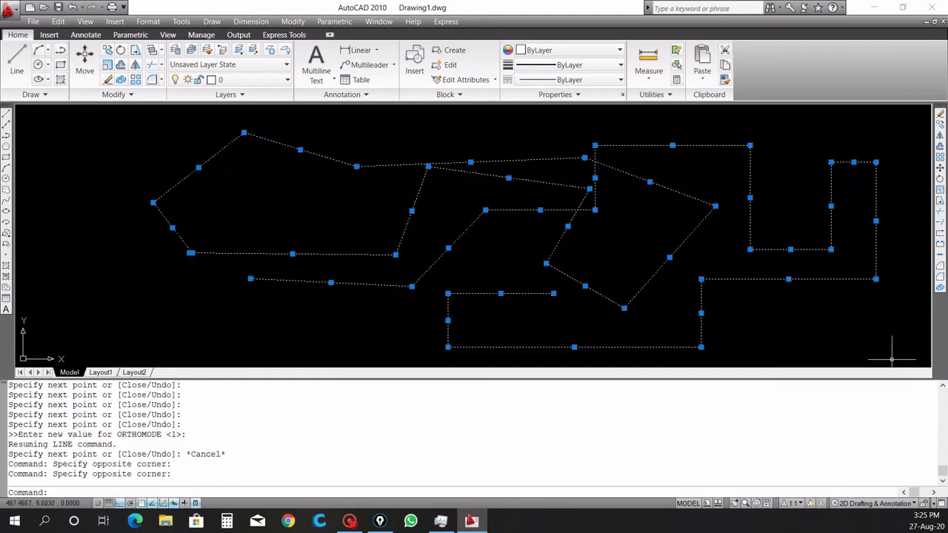
pyautogui.click(883, 345)
pyautogui.press('Delete')
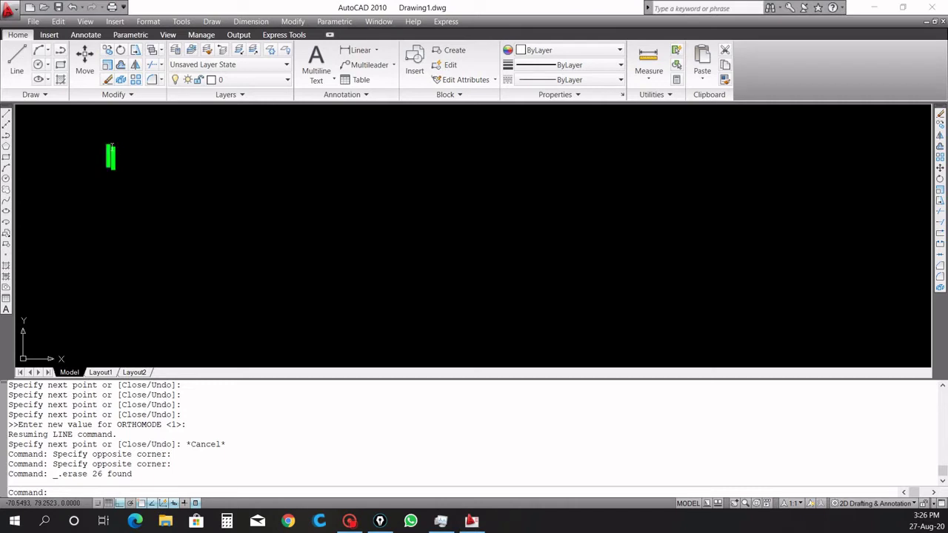
pyautogui.write('if you ')
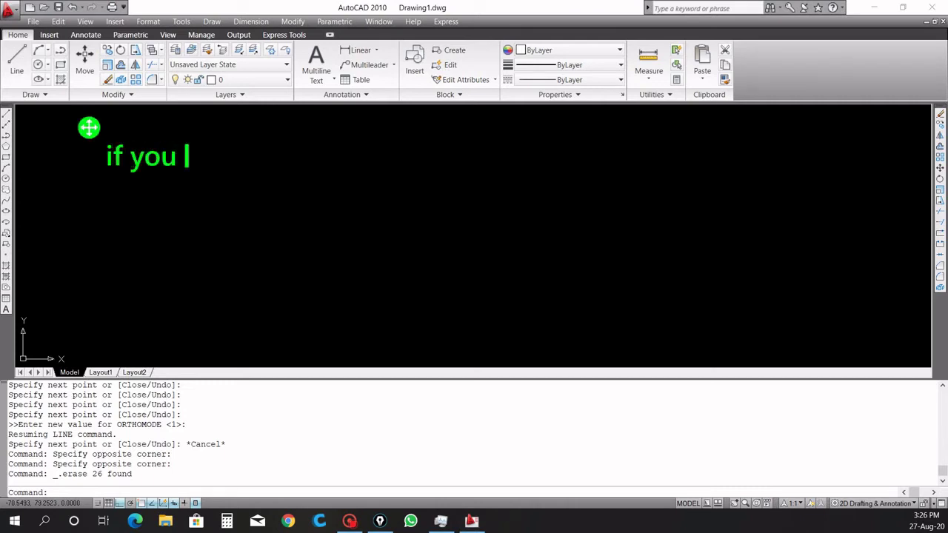
pyautogui.write('c')
pyautogui.press('BackSpace')
pyautogui.write('want to')
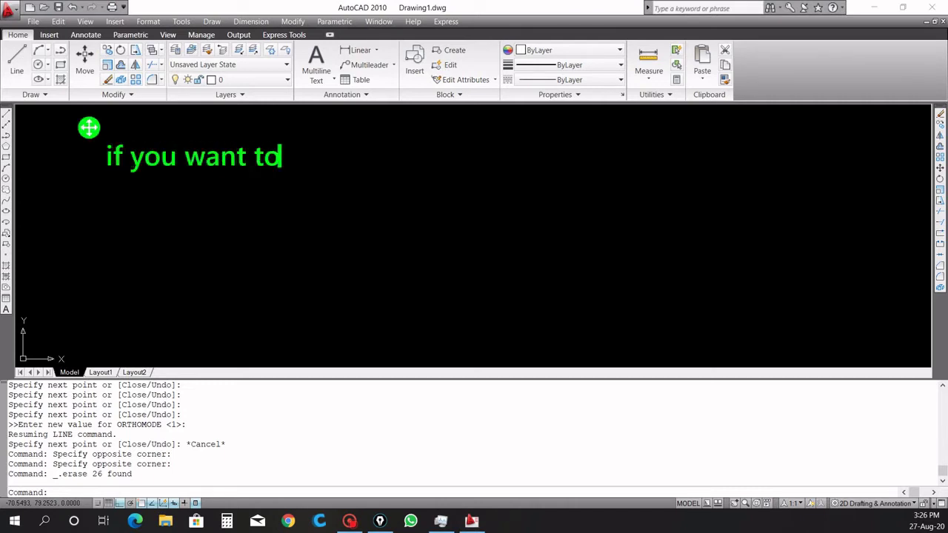
pyautogui.write(' make line')
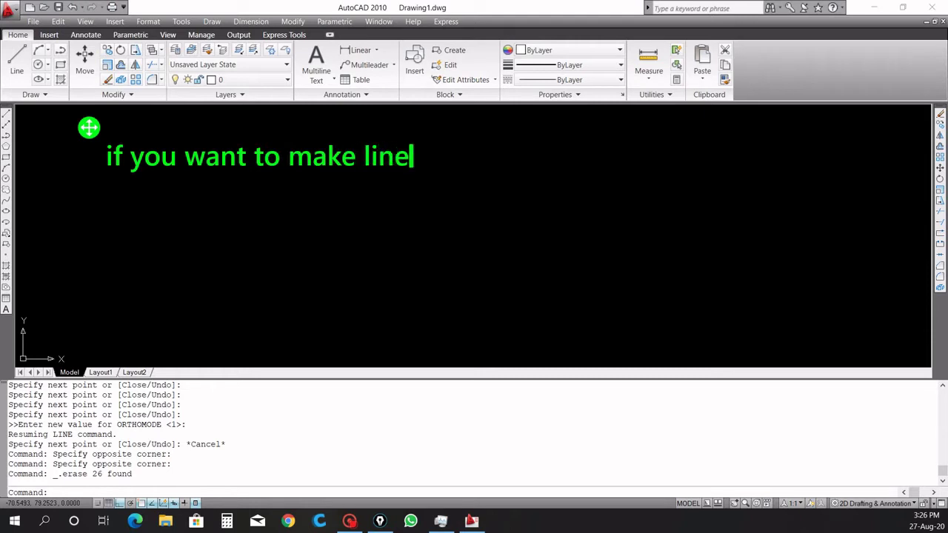
pyautogui.write('s in ')
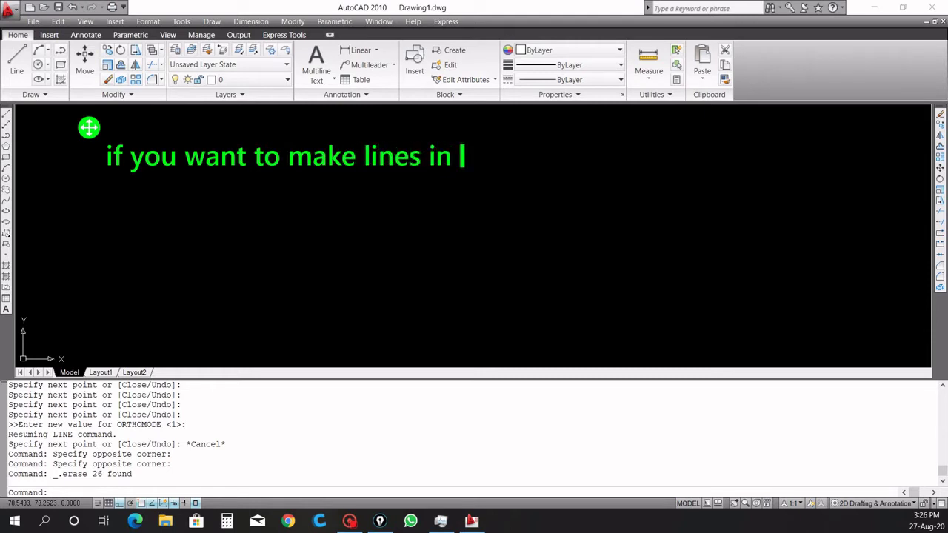
pyautogui.write('s')
pyautogui.press('BackSpace')
pyautogui.write('d')
pyautogui.press('BackSpace')
pyautogui.write('certa')
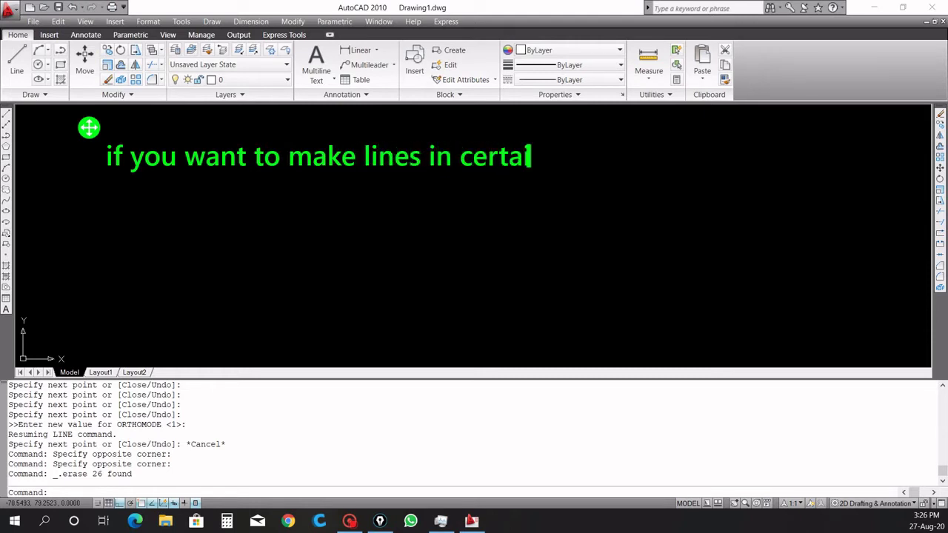
pyautogui.write('in angles')
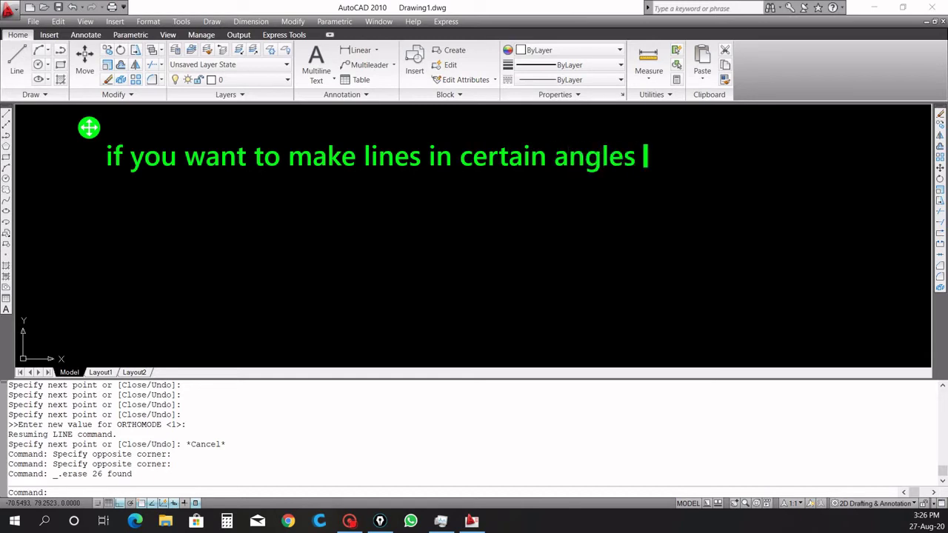
pyautogui.press('Return')
pyautogui.write('th')
pyautogui.press('BackSpace')
pyautogui.press('BackSpace')
pyautogui.write('of')
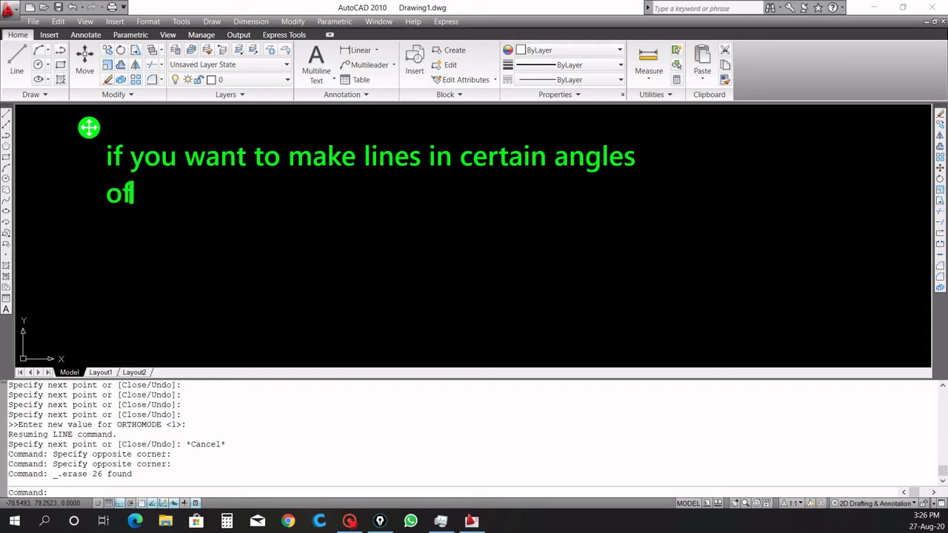
pyautogui.write('f the')
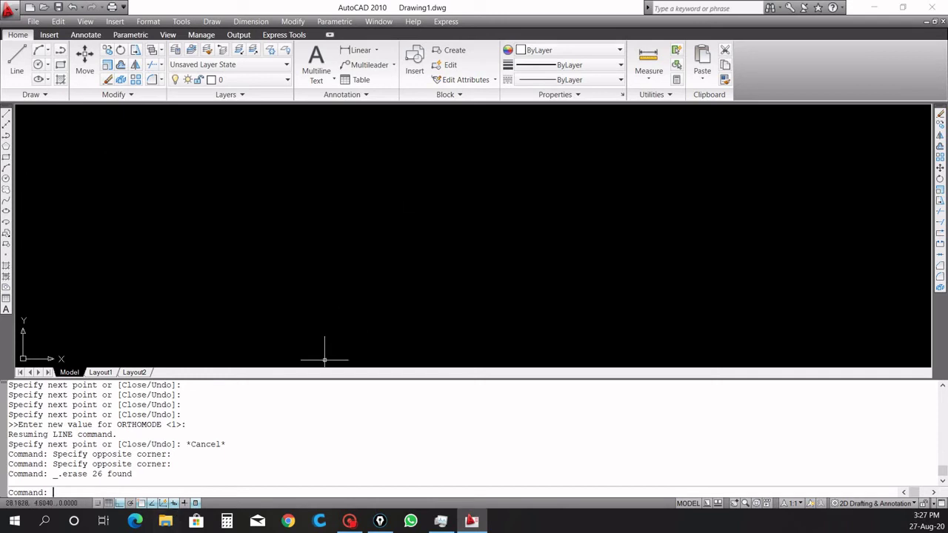
# Draw a horizontal line, then continue with a line locked at <30 degrees.
pyautogui.write('l')
pyautogui.press('Return')
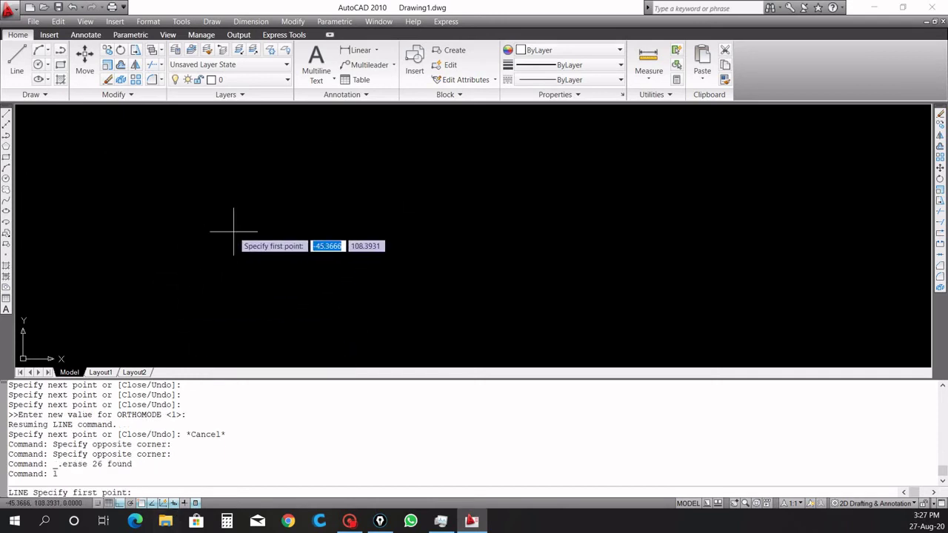
pyautogui.click(237, 233)
pyautogui.click(408, 219)
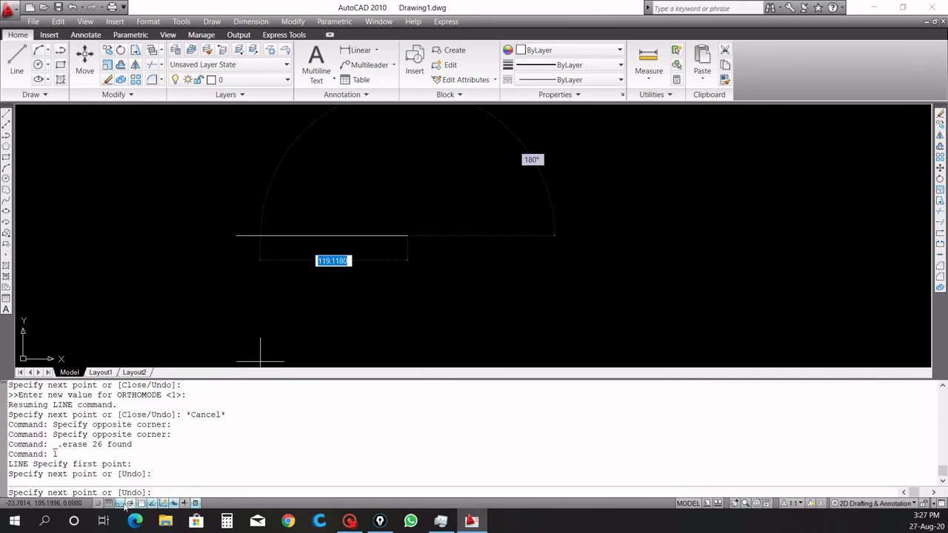
pyautogui.click(122, 504)
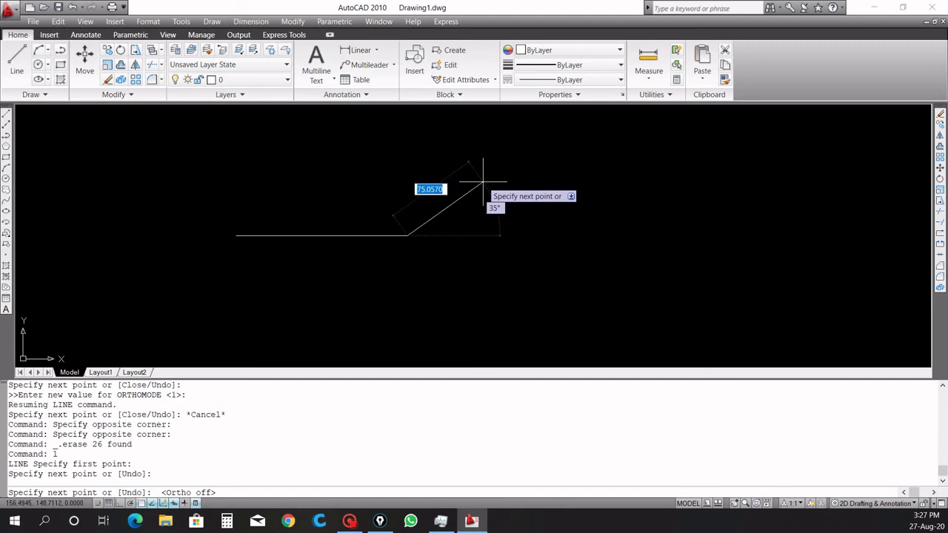
pyautogui.write('<30')
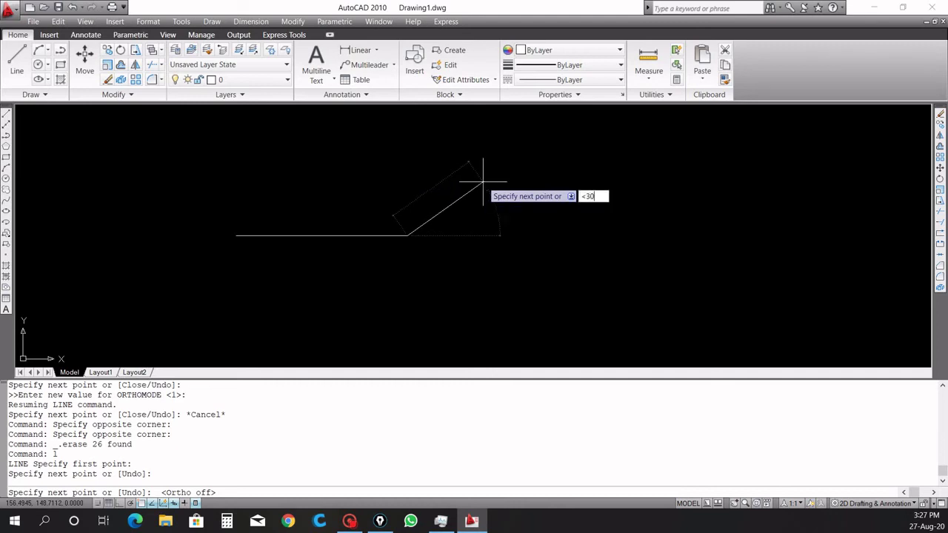
pyautogui.press('Return')
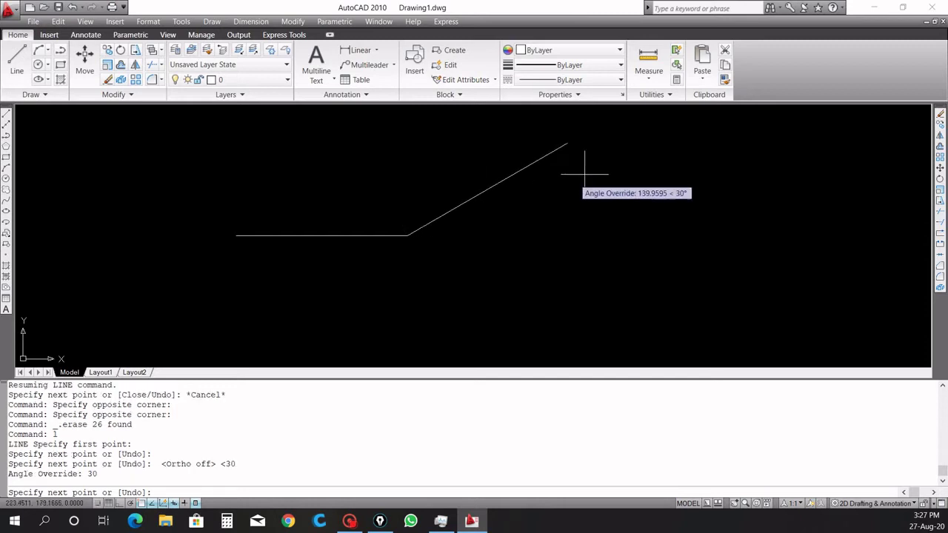
pyautogui.click(574, 160)
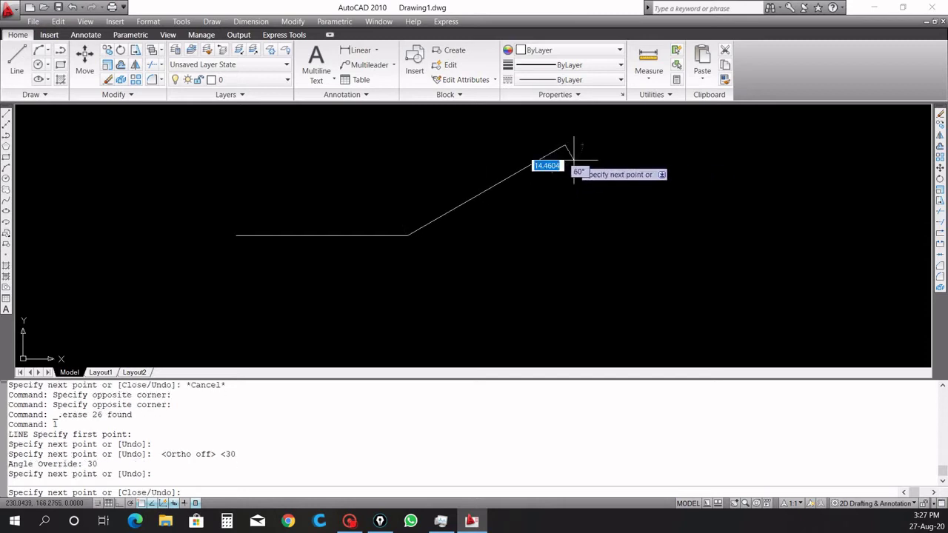
pyautogui.press('Escape')
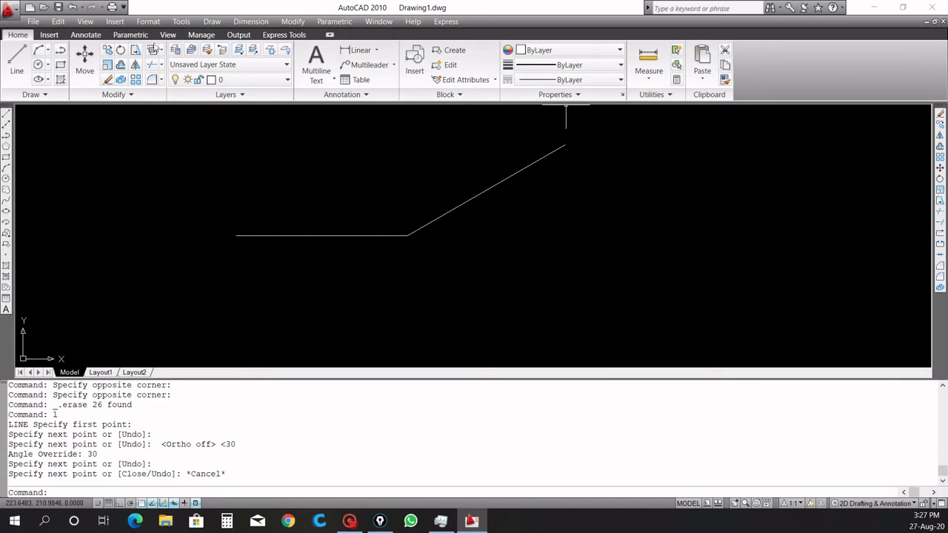
# Browse the Parametric tab's linear constraint options and the View and Annotate tabs.
pyautogui.click(126, 37)
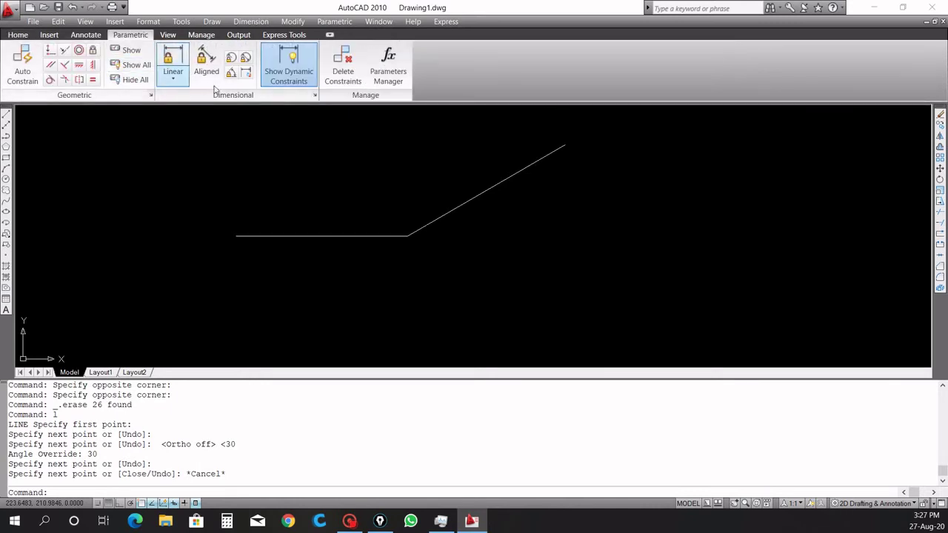
pyautogui.click(175, 74)
pyautogui.click(176, 82)
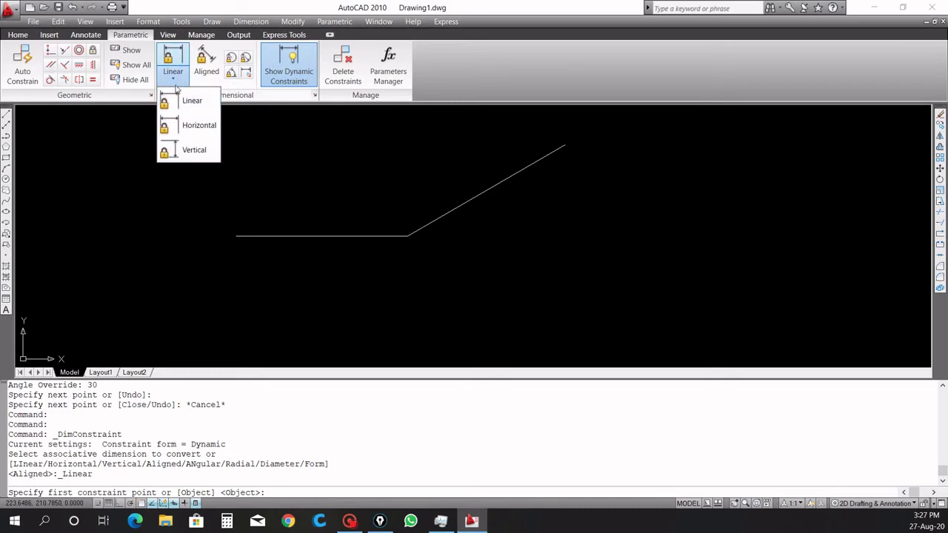
pyautogui.click(158, 37)
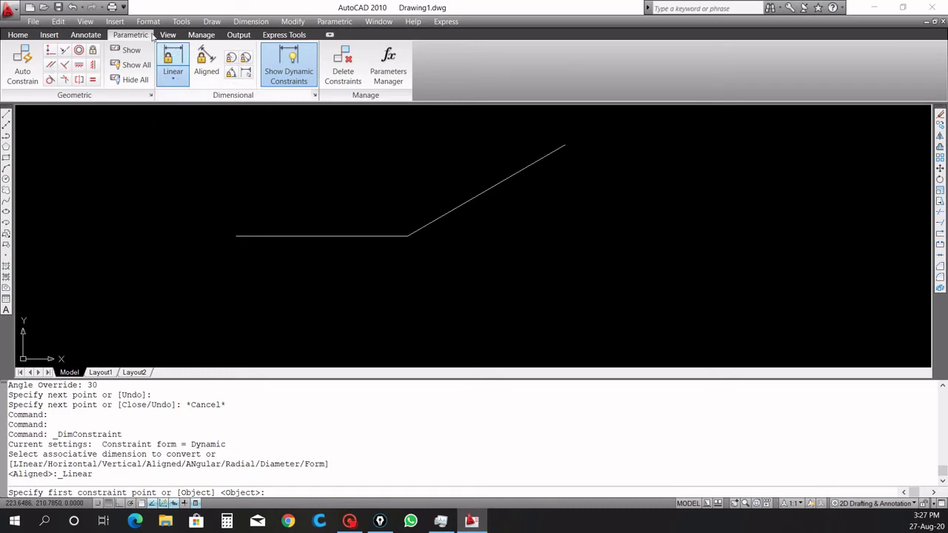
pyautogui.click(167, 35)
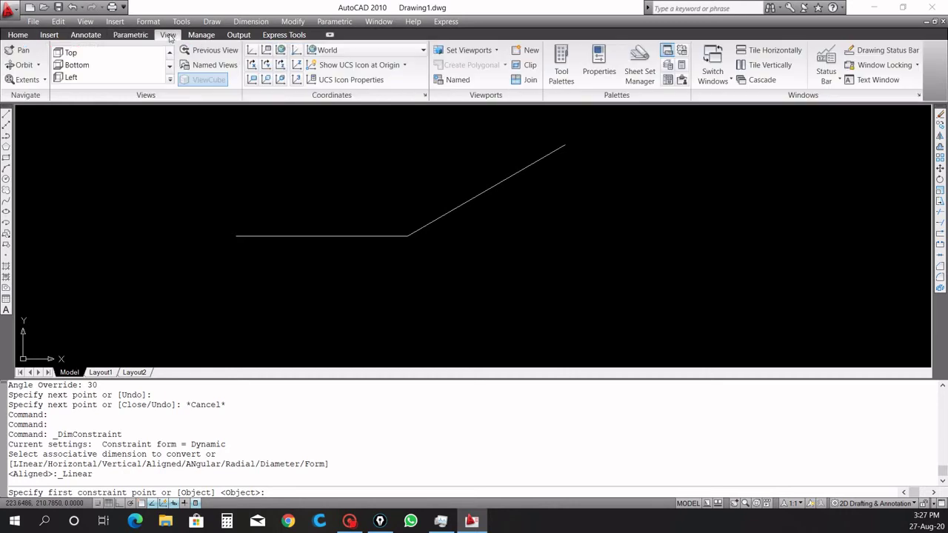
pyautogui.click(96, 37)
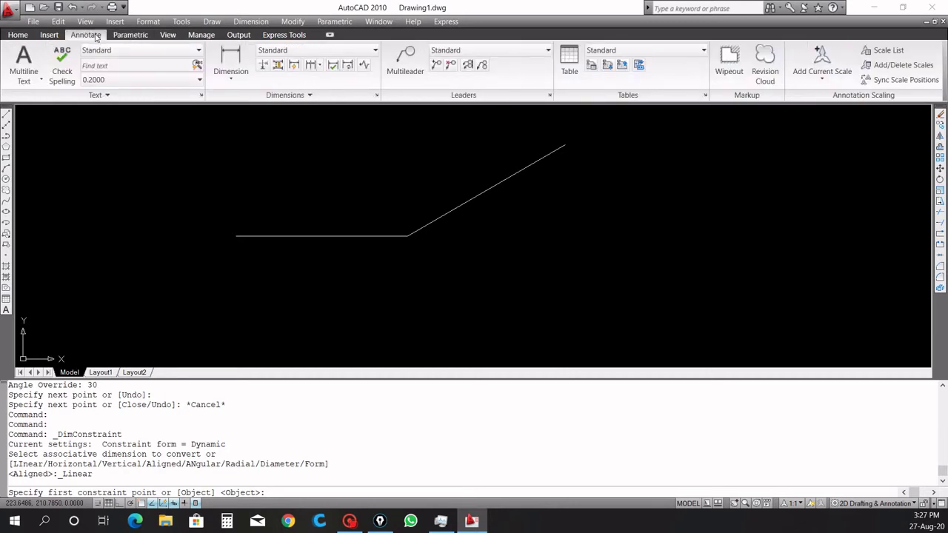
pyautogui.click(134, 34)
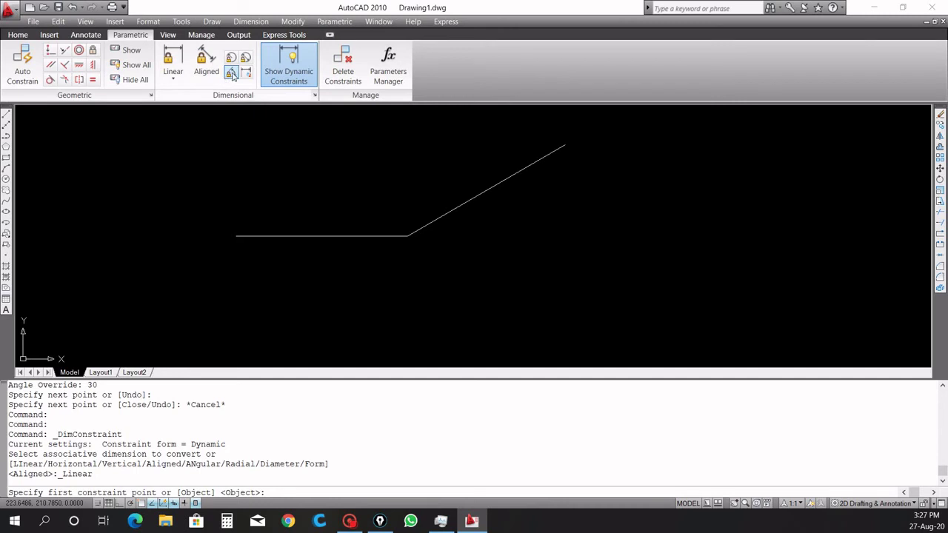
# Add angular constraint ang1=30 between the slanted and horizontal lines.
pyautogui.click(232, 74)
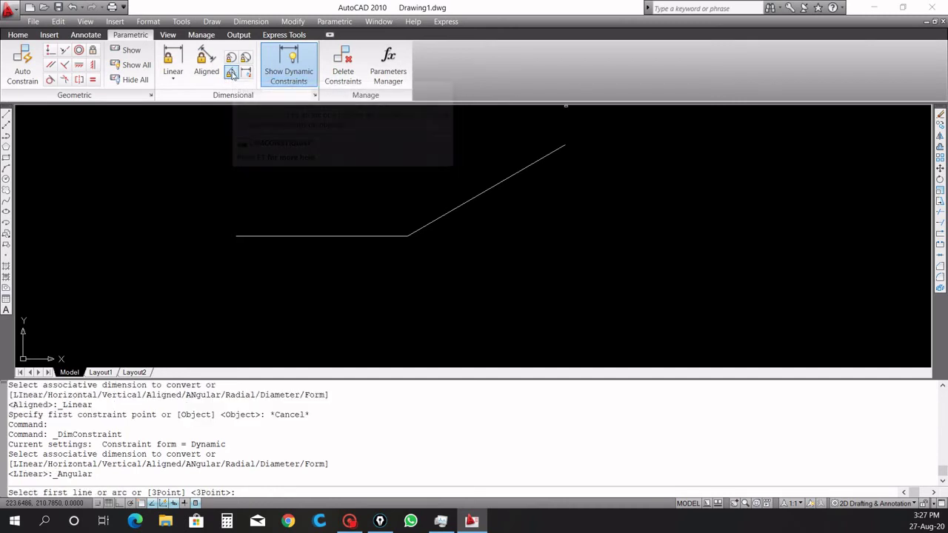
pyautogui.click(468, 204)
pyautogui.click(398, 236)
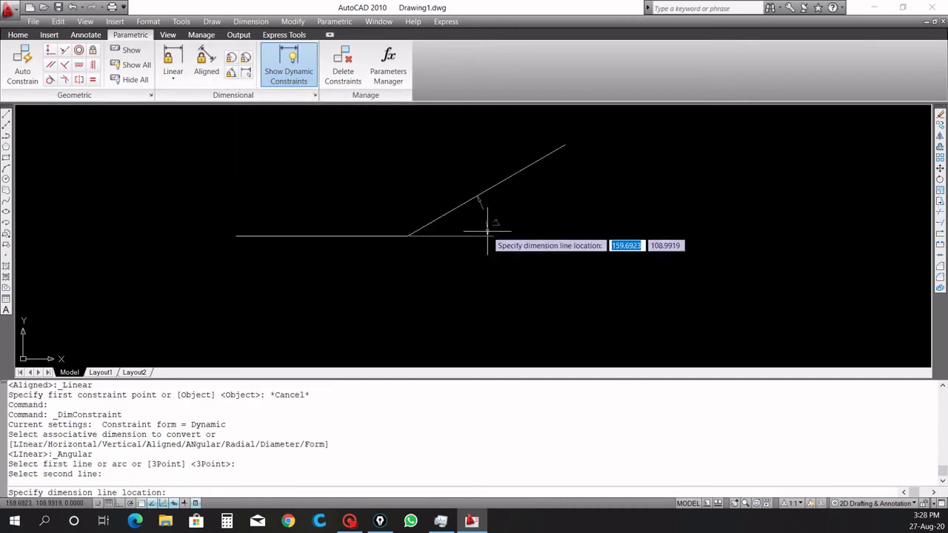
pyautogui.click(502, 211)
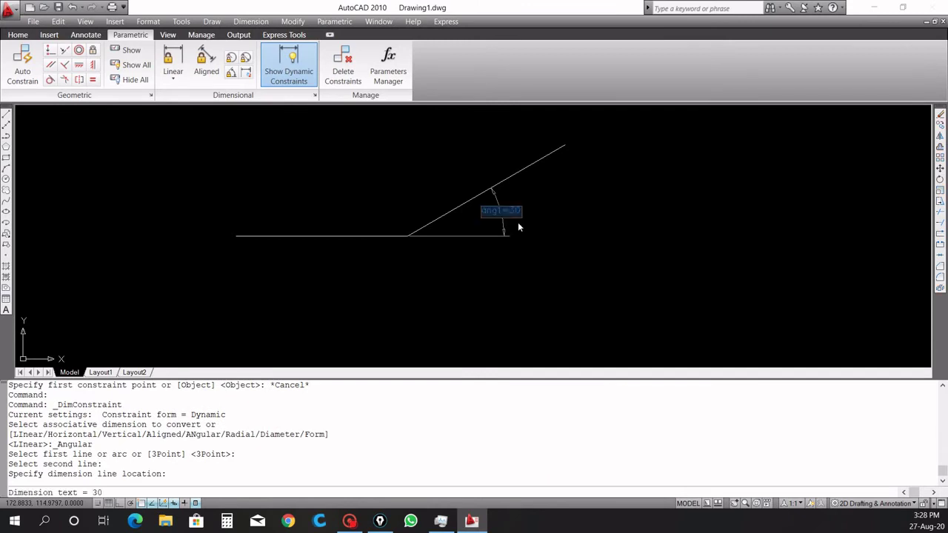
pyautogui.press('Return')
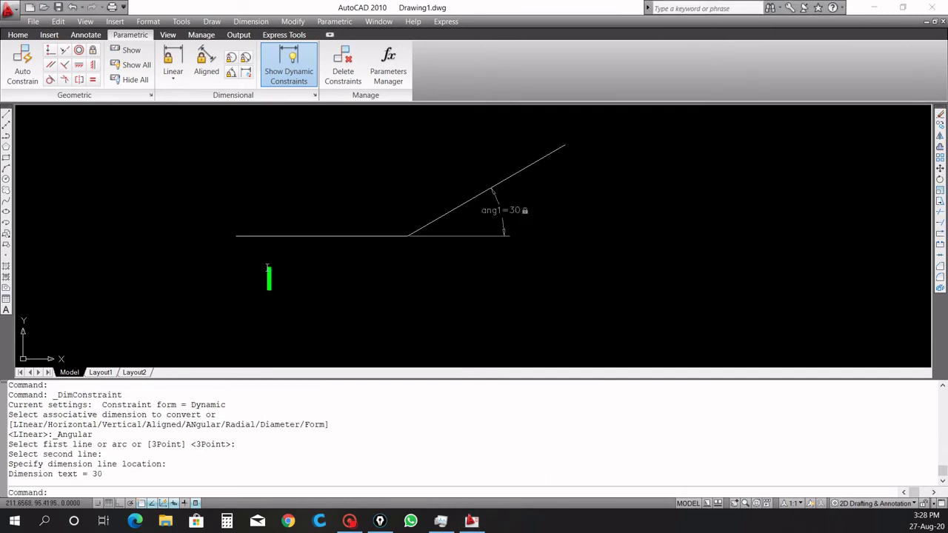
# Note 'now we got the line in 30degree', then erase both lines and the constraint.
pyautogui.write('now ')
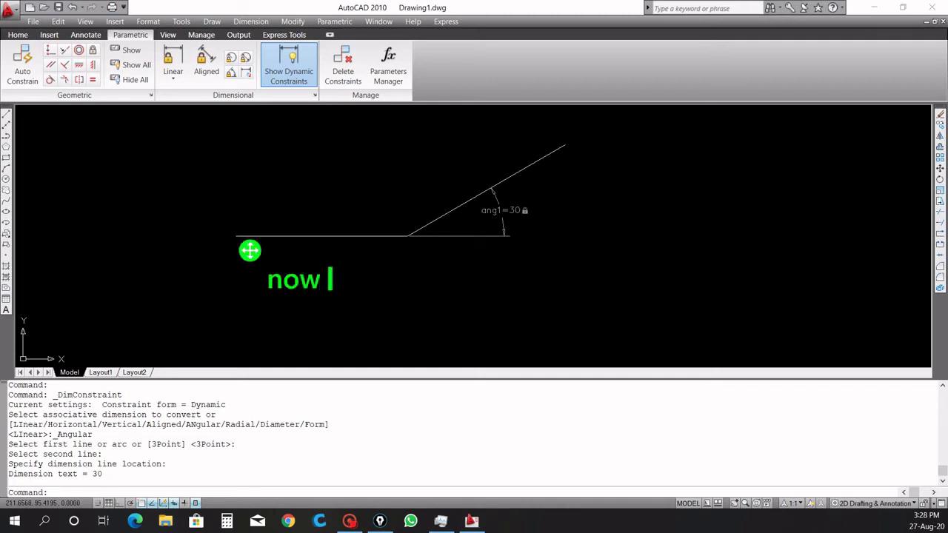
pyautogui.write('we got the ')
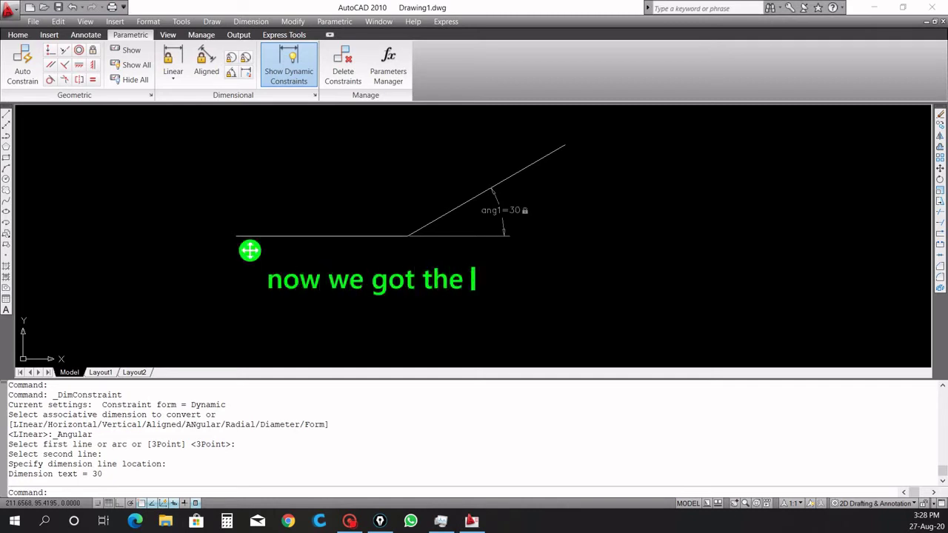
pyautogui.write('line')
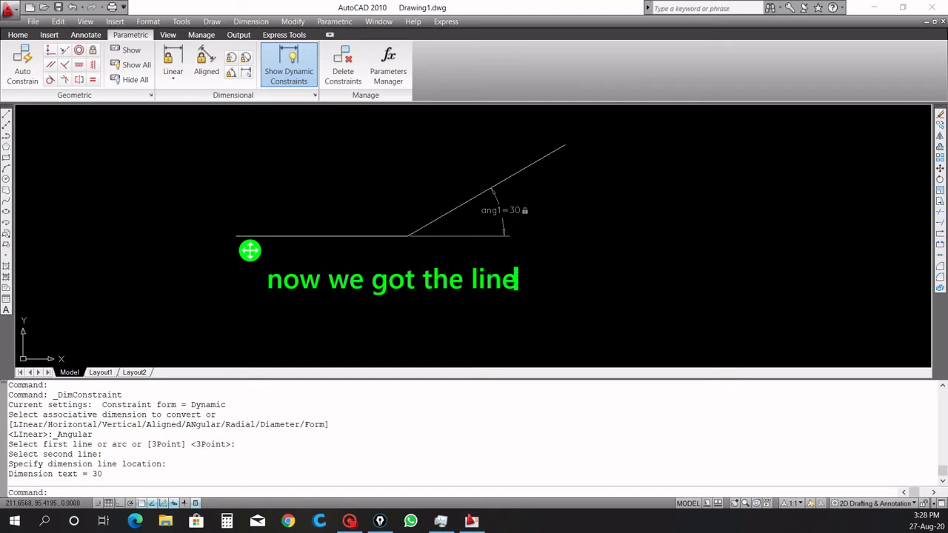
pyautogui.write(' in 30de')
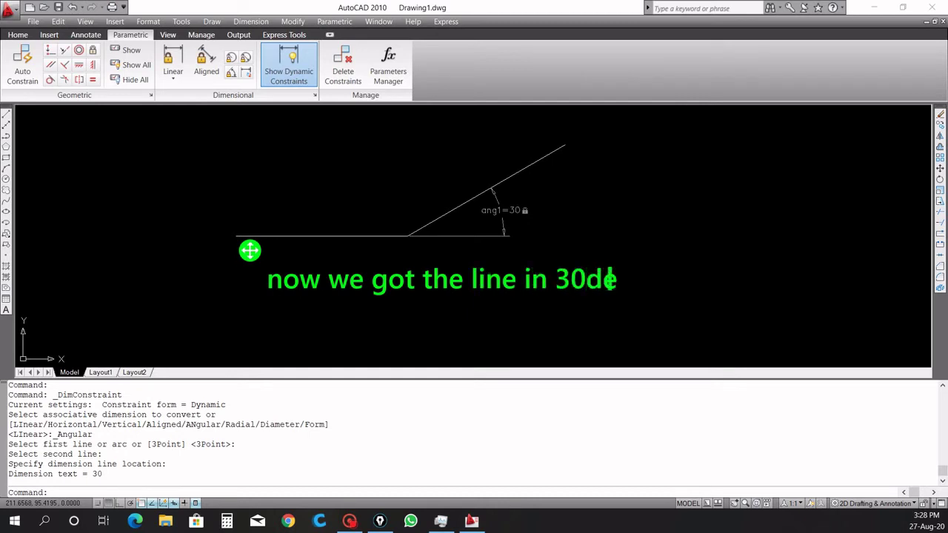
pyautogui.write('gree')
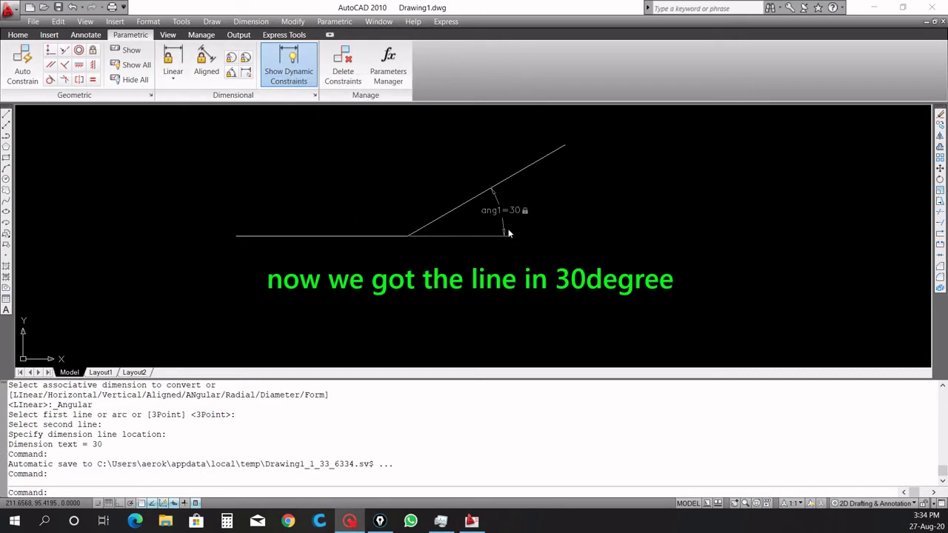
pyautogui.click(589, 260)
pyautogui.click(189, 142)
pyautogui.press('Delete')
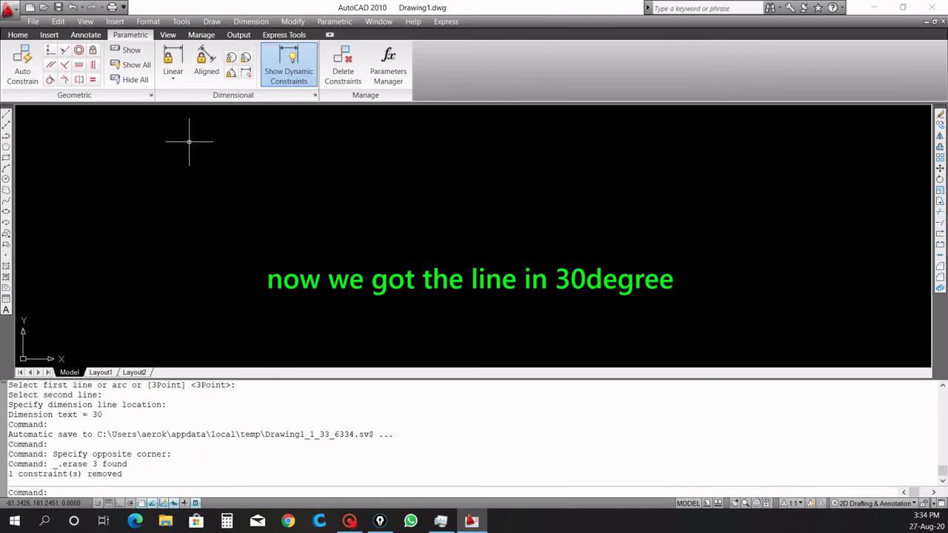
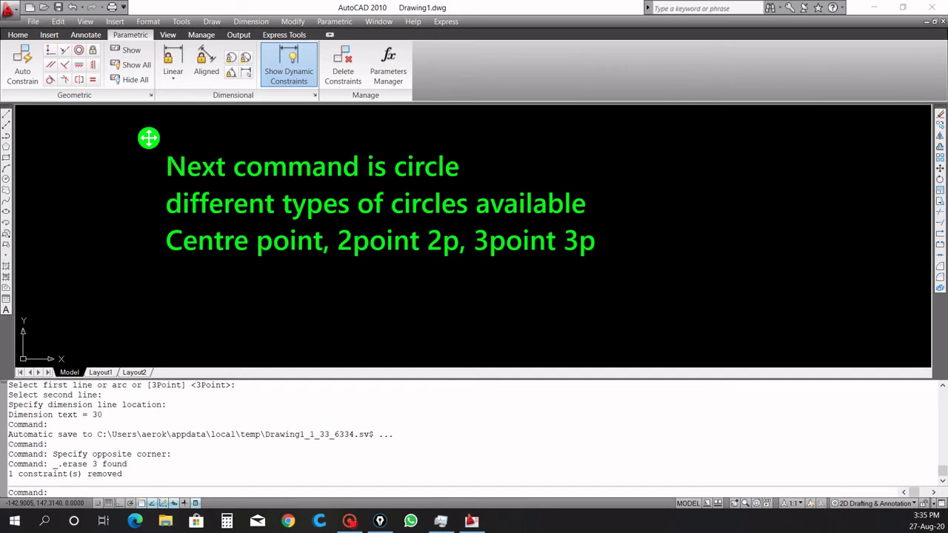
# Start a circle with CI and place its centre to the right of the green notes.
pyautogui.write('circle')
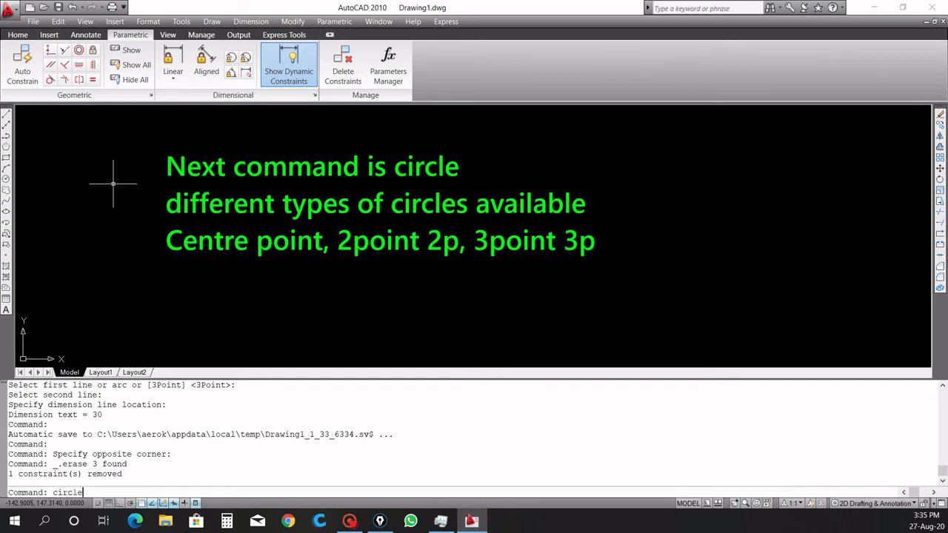
pyautogui.press('Return')
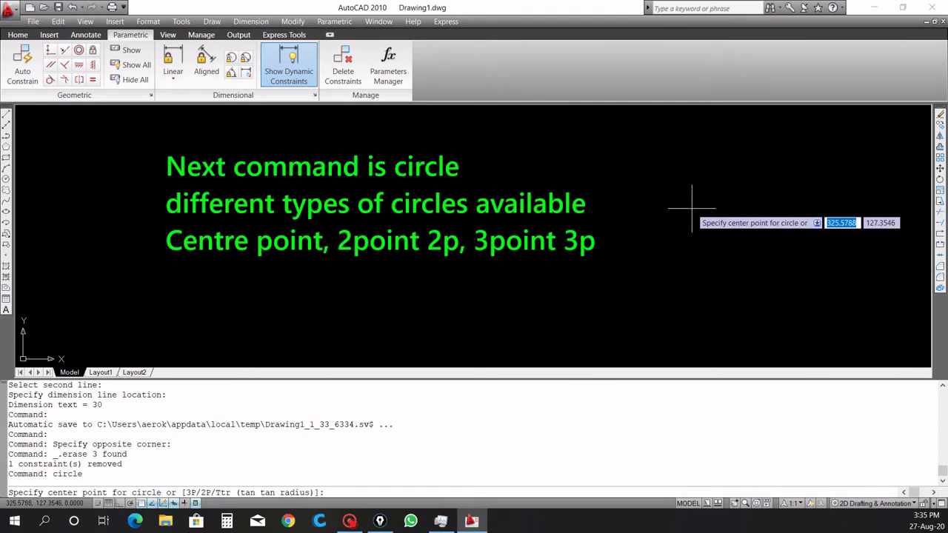
pyautogui.click(692, 209)
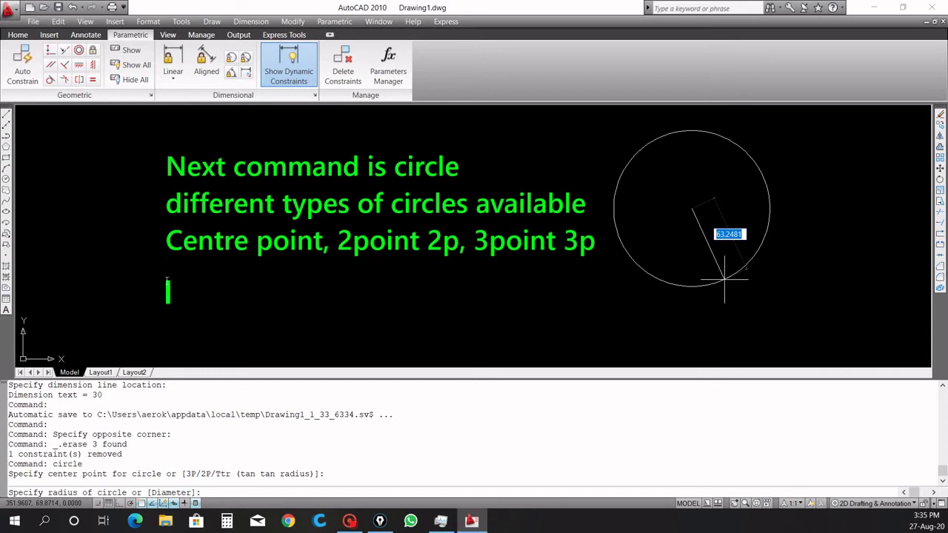
# Dismiss the stray radius entry and write the note line 'circle command is circle or c'.
pyautogui.write('circle')
pyautogui.press('Return')
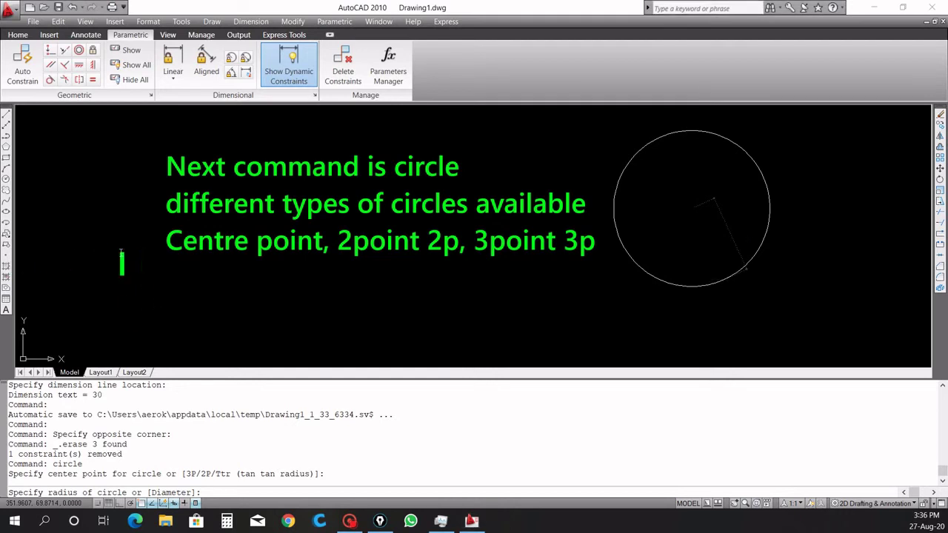
pyautogui.click(121, 262)
pyautogui.write('circle')
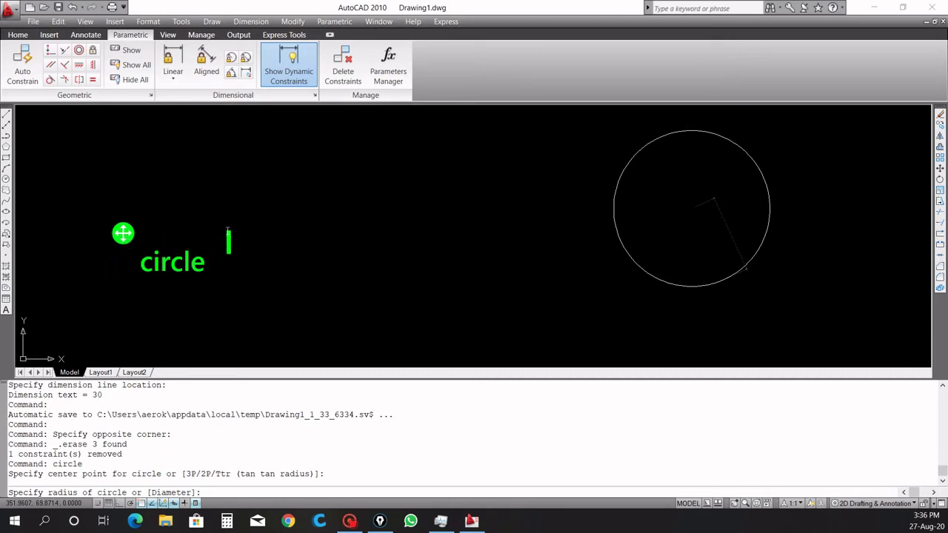
pyautogui.write(' com')
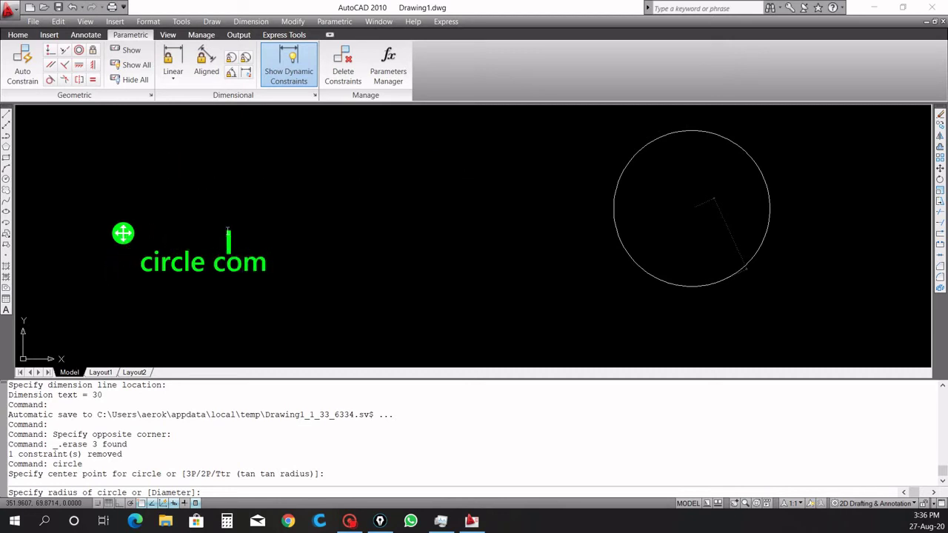
pyautogui.write('man')
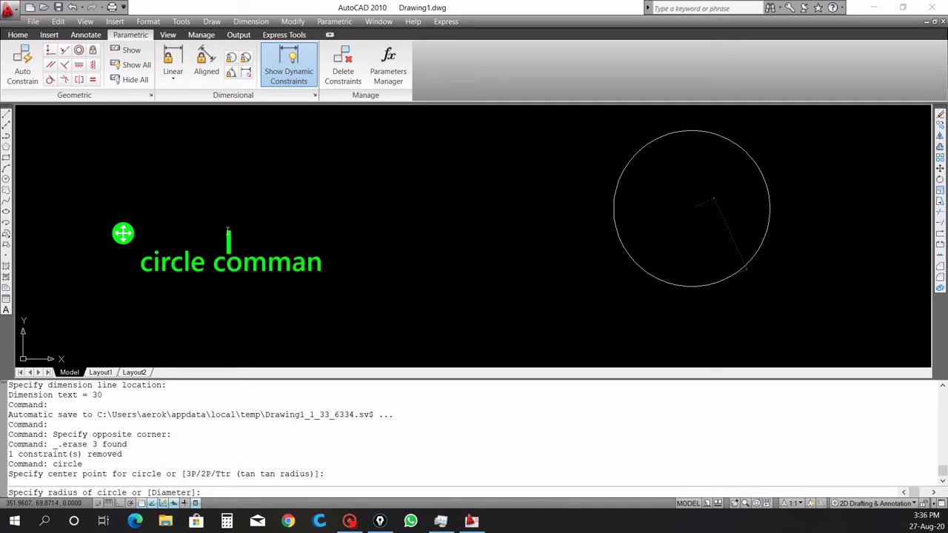
pyautogui.write('d is cir')
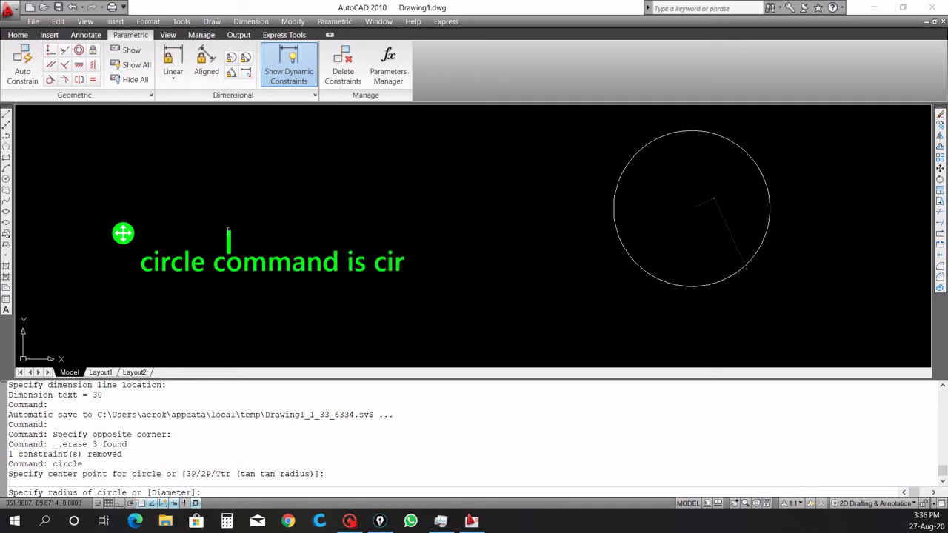
pyautogui.write('cel')
pyautogui.press('BackSpace')
pyautogui.press('BackSpace')
pyautogui.write('le or c')
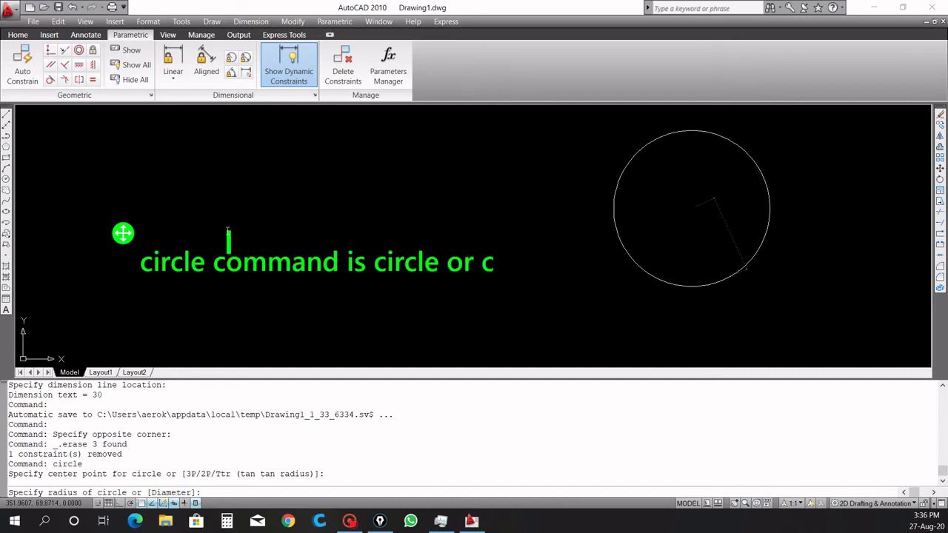
pyautogui.press('Return')
# Add the second note line 'default is centre point circle'.
pyautogui.write('defa')
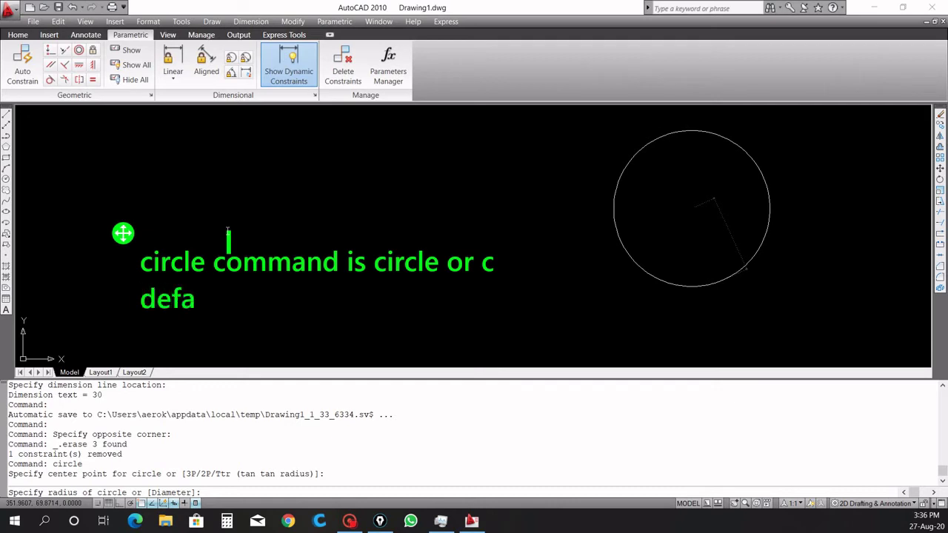
pyautogui.write('ul')
pyautogui.press('BackSpace')
pyautogui.press('BackSpace')
pyautogui.press('BackSpace')
pyautogui.write('au')
pyautogui.write('lt ids')
pyautogui.press('BackSpace')
pyautogui.press('BackSpace')
pyautogui.write('s centre')
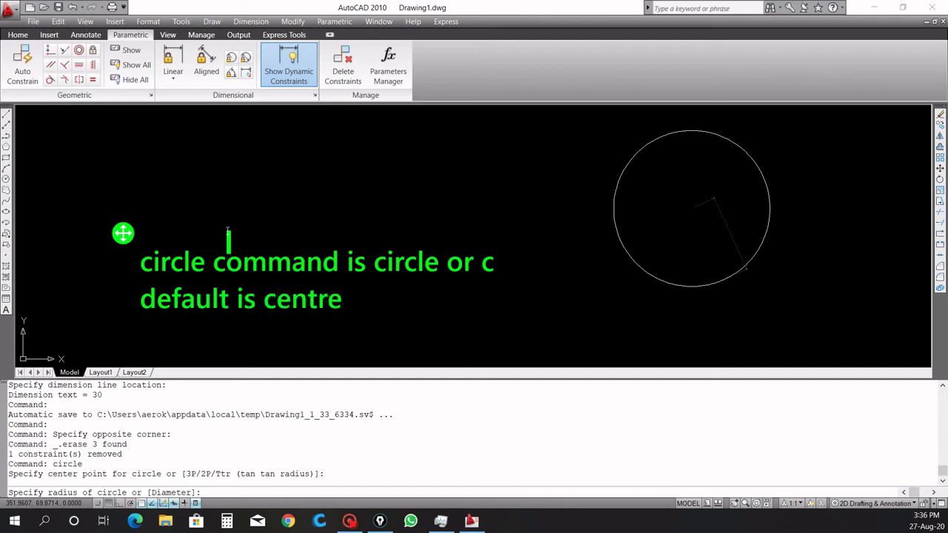
pyautogui.write(' poin')
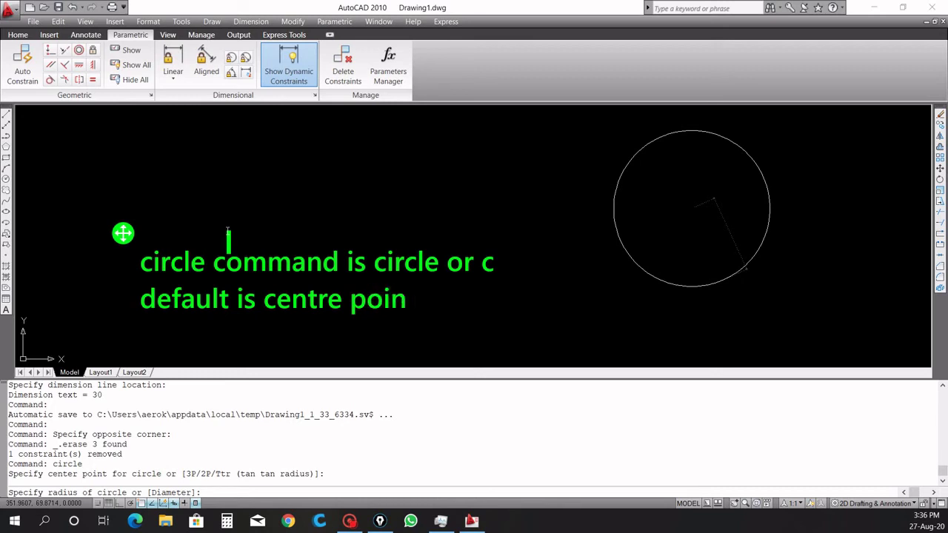
pyautogui.write('t circle')
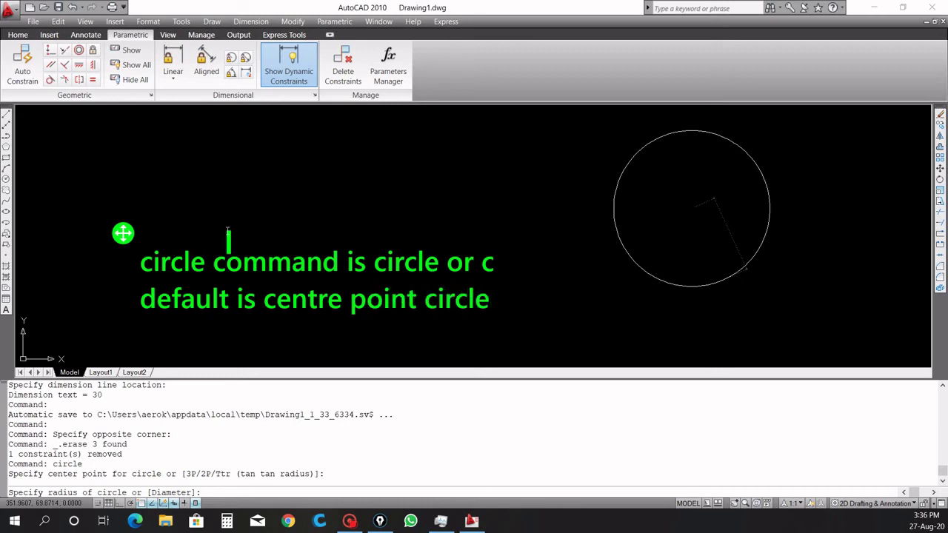
pyautogui.press('Return')
# Add the third line 'it will ask for radius if you know only diameter type D and'.
pyautogui.write('it wil')
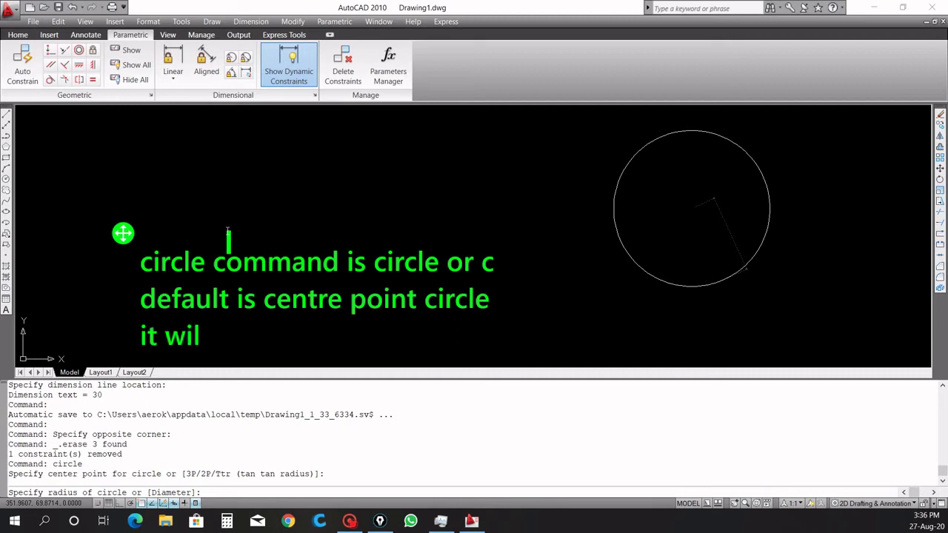
pyautogui.write('l aske for')
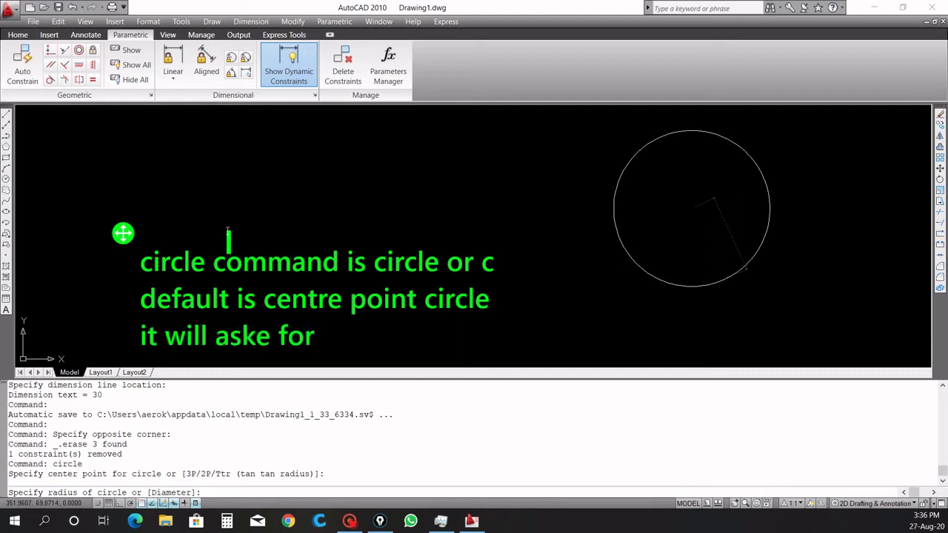
pyautogui.write(' radid')
pyautogui.press('BackSpace')
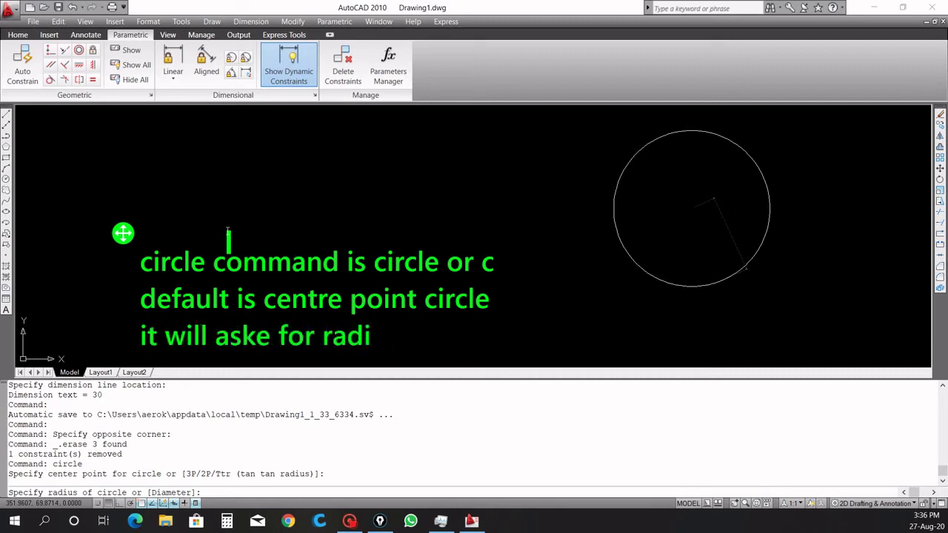
pyautogui.write('us if')
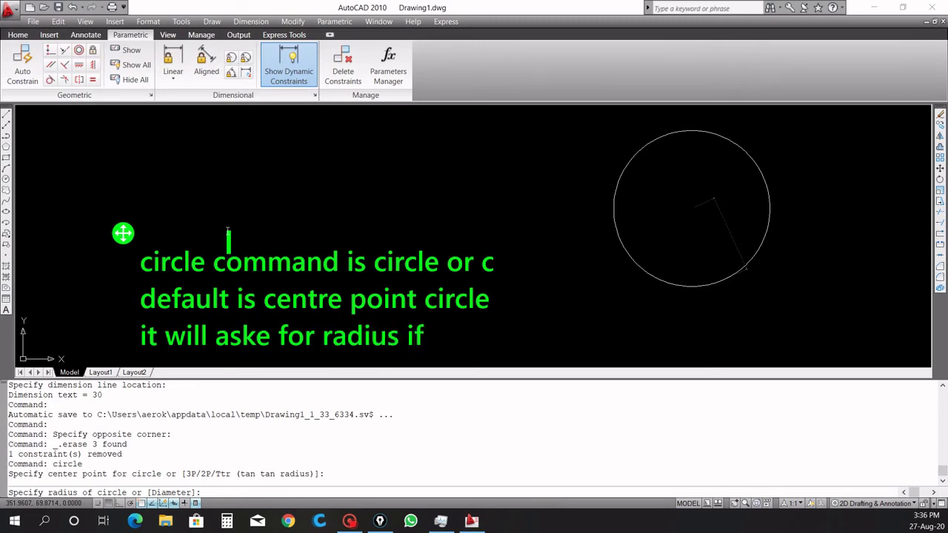
pyautogui.write(' you n')
pyautogui.press('BackSpace')
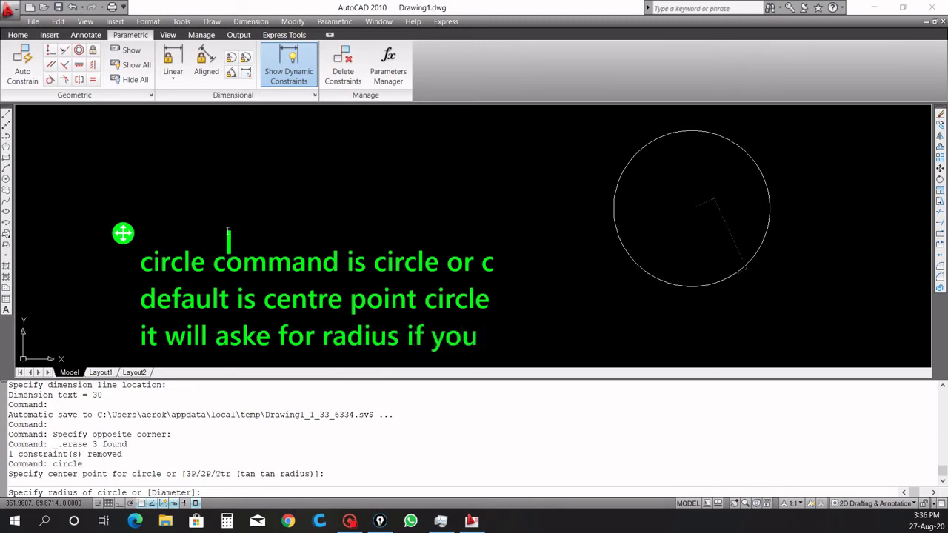
pyautogui.write('know on')
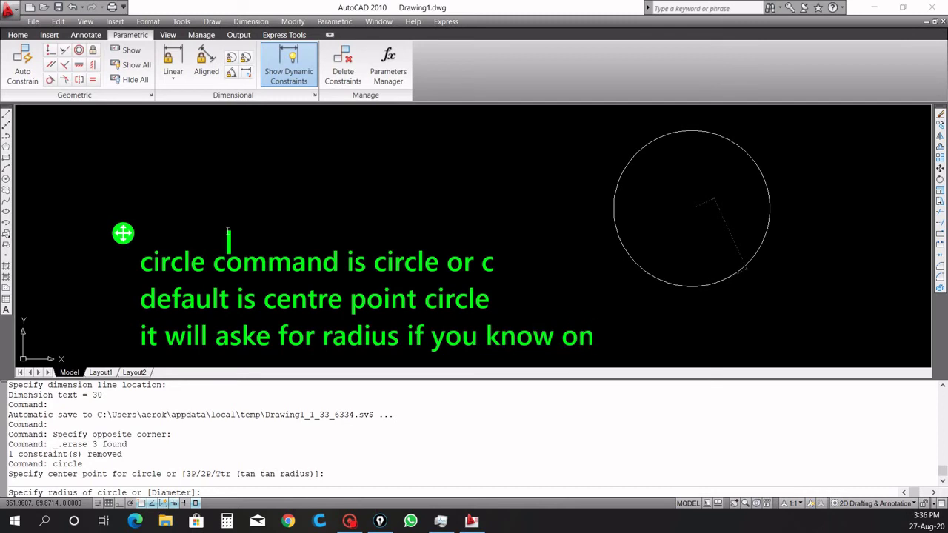
pyautogui.write('ly dia')
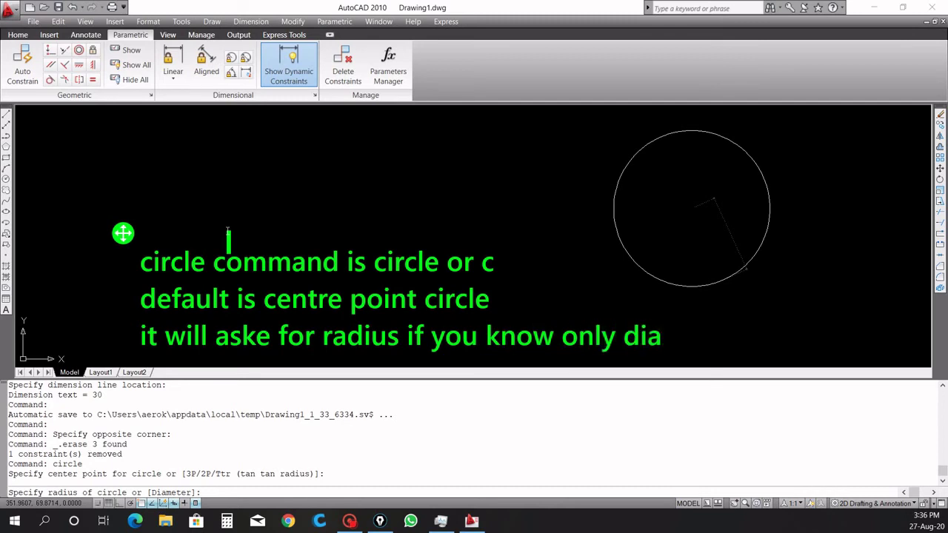
pyautogui.write('meter')
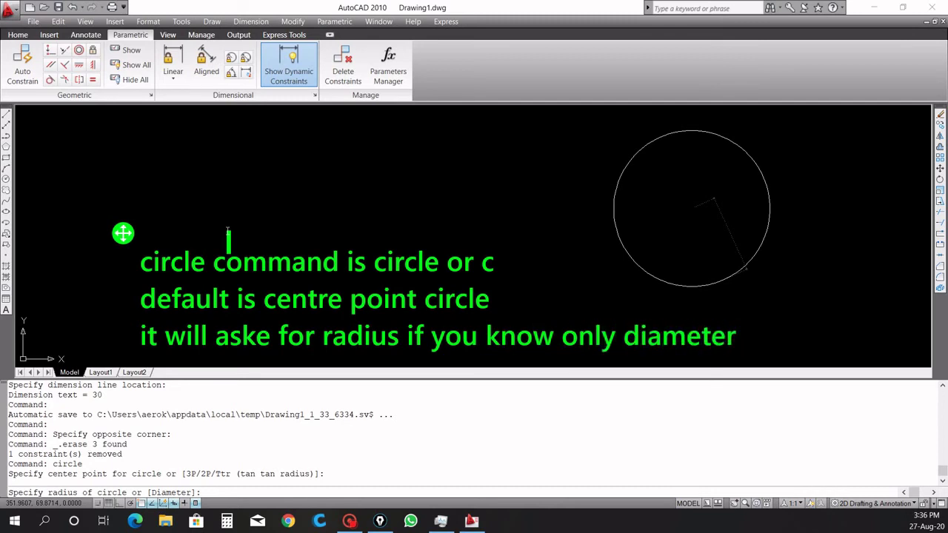
pyautogui.write(' type ')
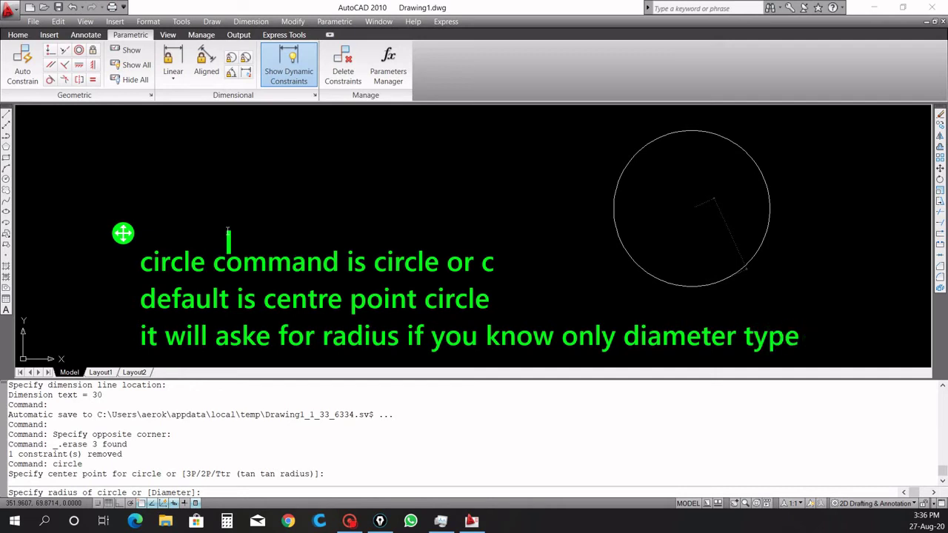
pyautogui.write('D')
pyautogui.write(' and')
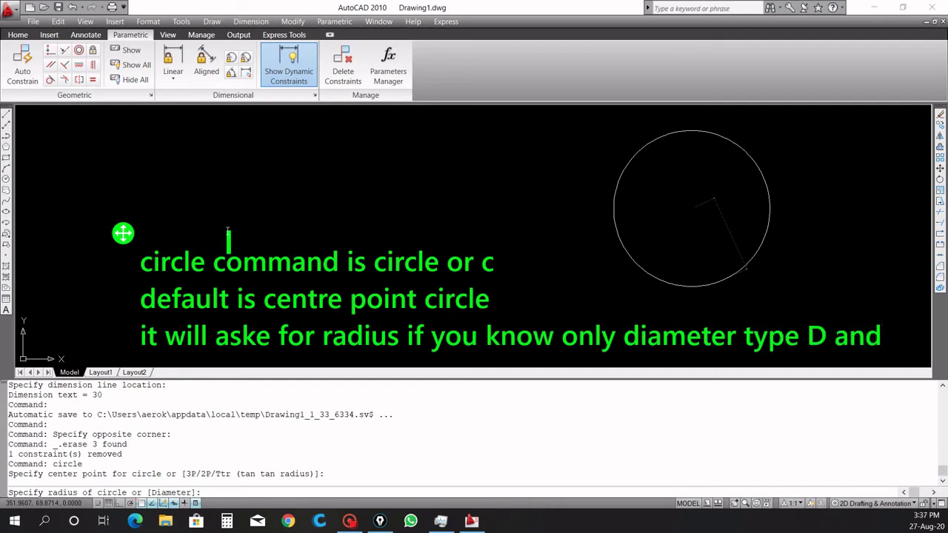
pyautogui.press('Return')
pyautogui.write('give')
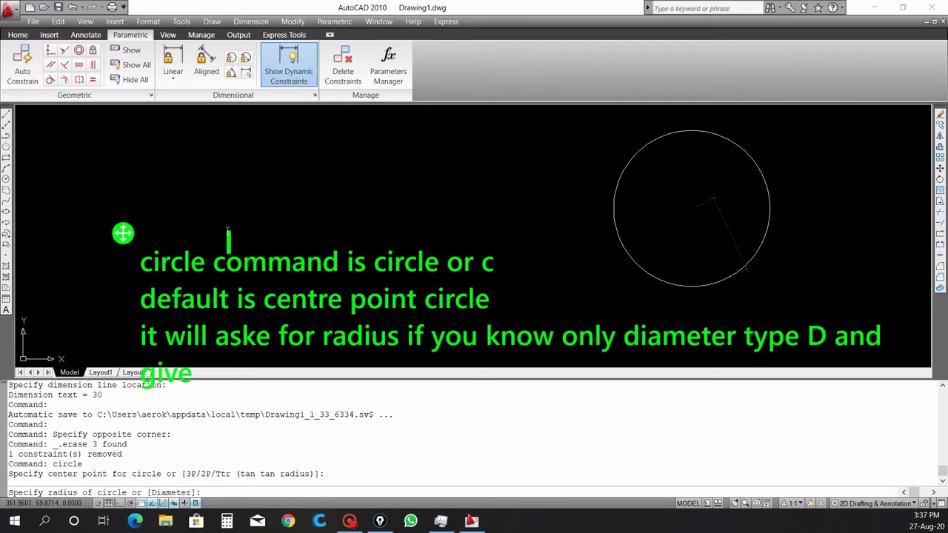
pyautogui.press('BackSpace')
pyautogui.press('BackSpace')
pyautogui.press('BackSpace')
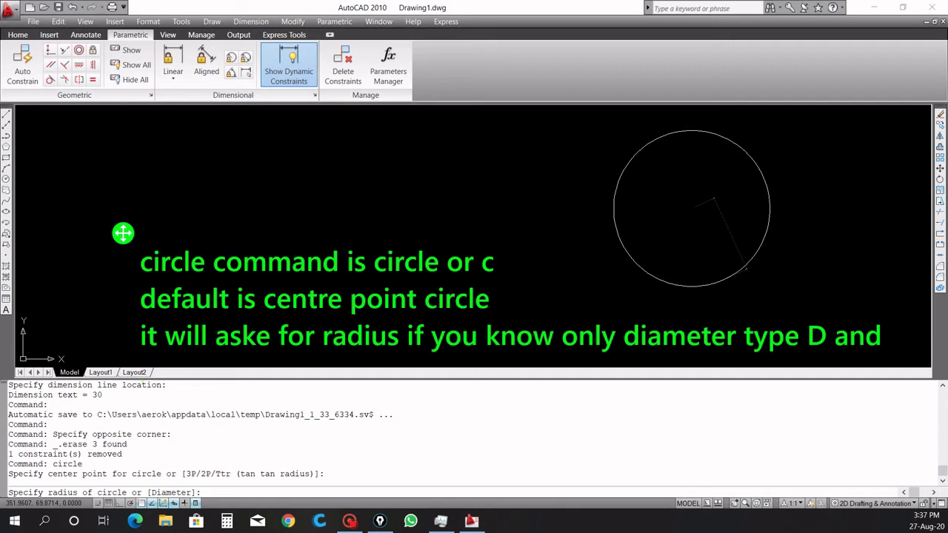
pyautogui.rightClick(239, 290)
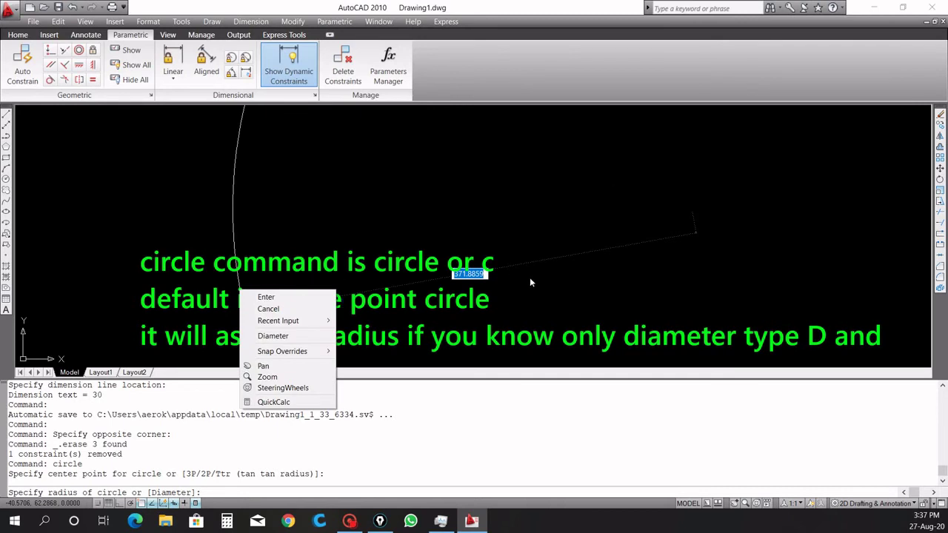
pyautogui.press('Return')
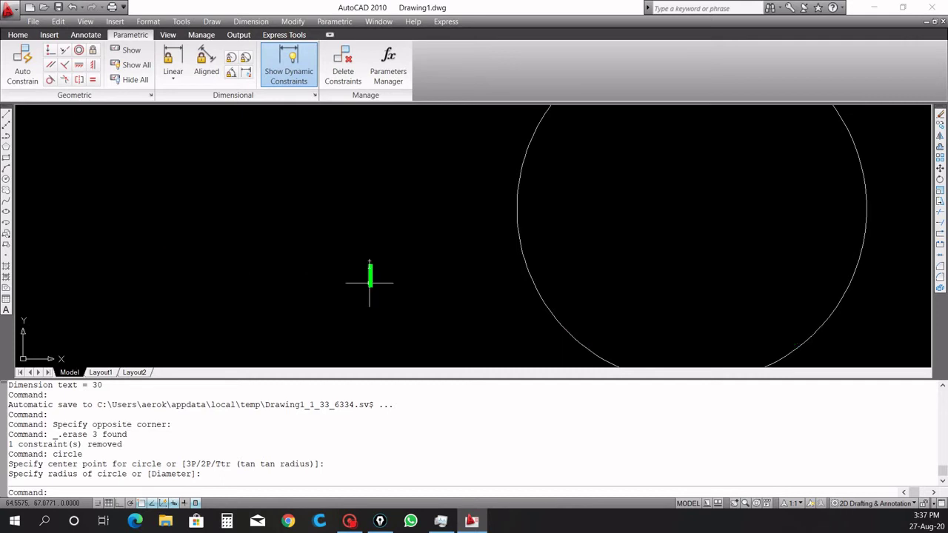
pyautogui.write('t')
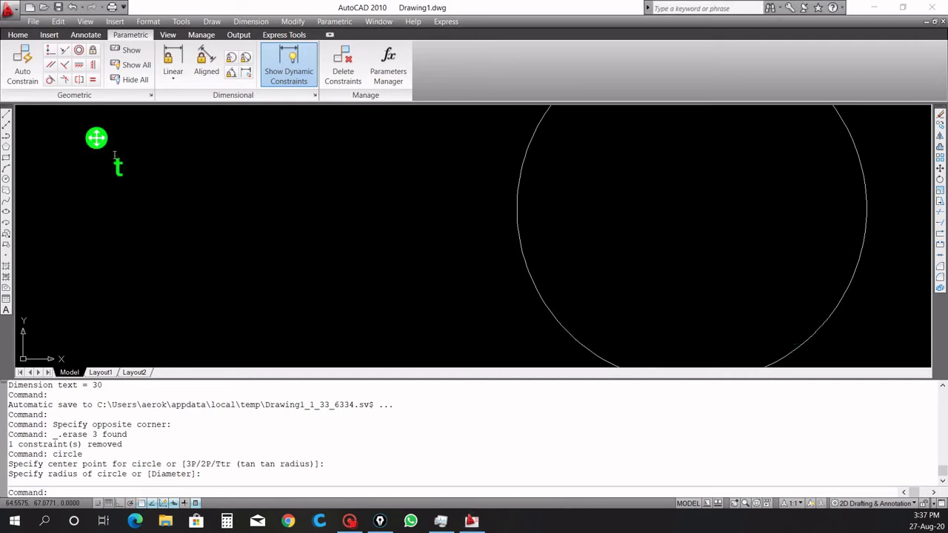
pyautogui.write('ype D a')
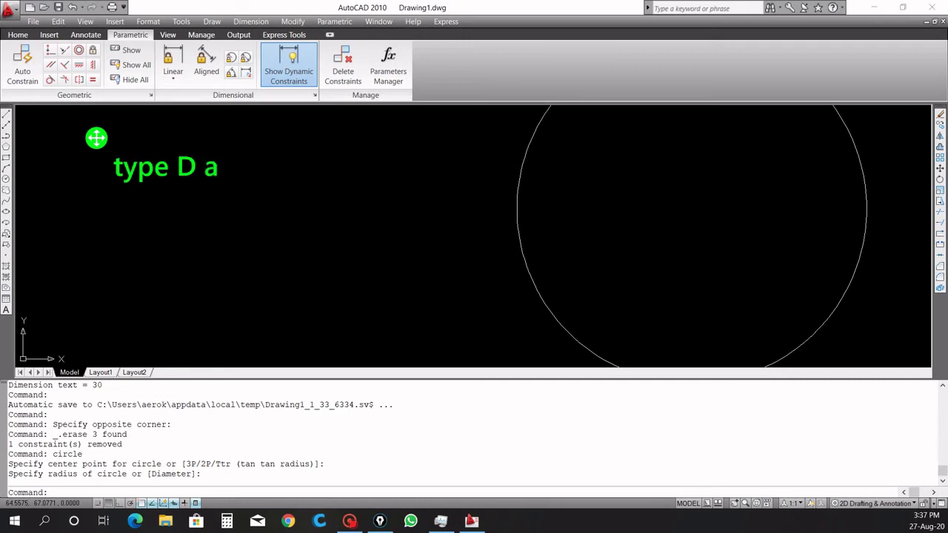
pyautogui.write('nd give ')
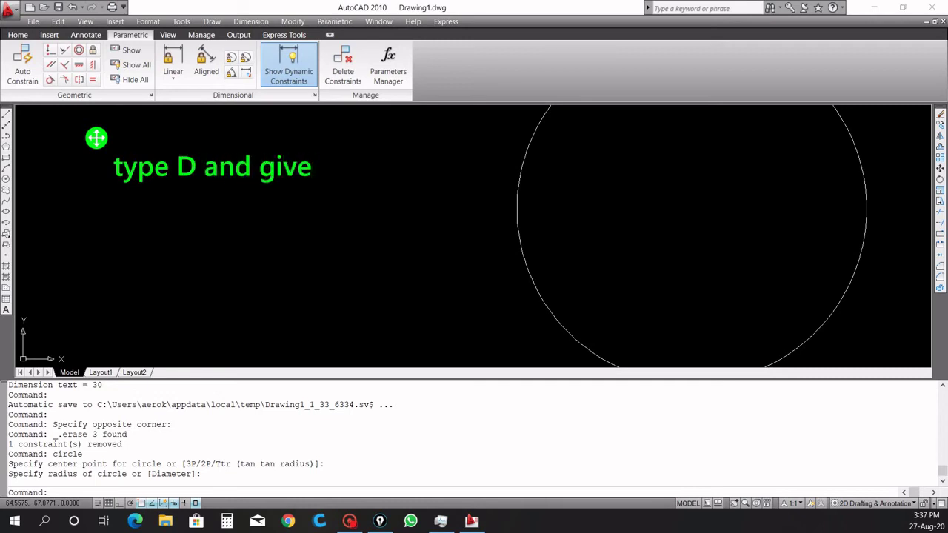
pyautogui.write('enter to ')
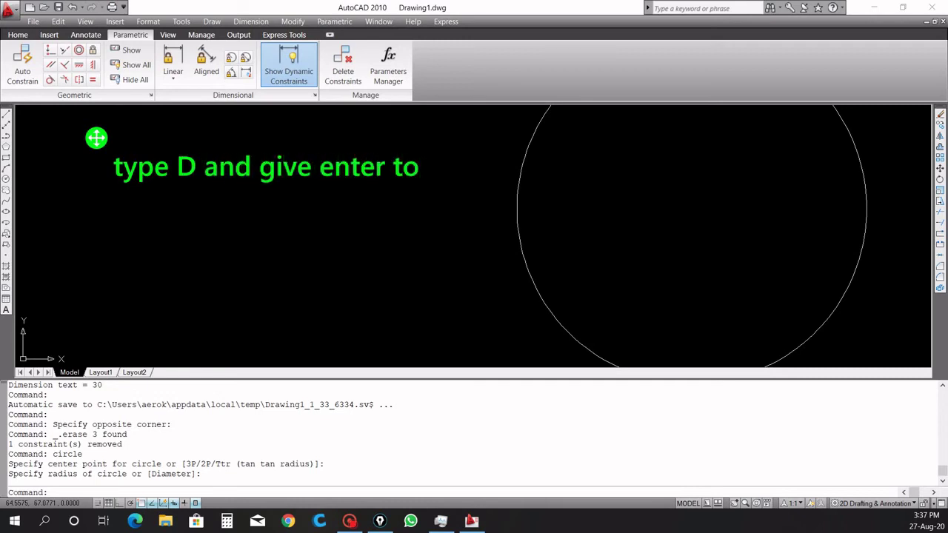
pyautogui.write('give d')
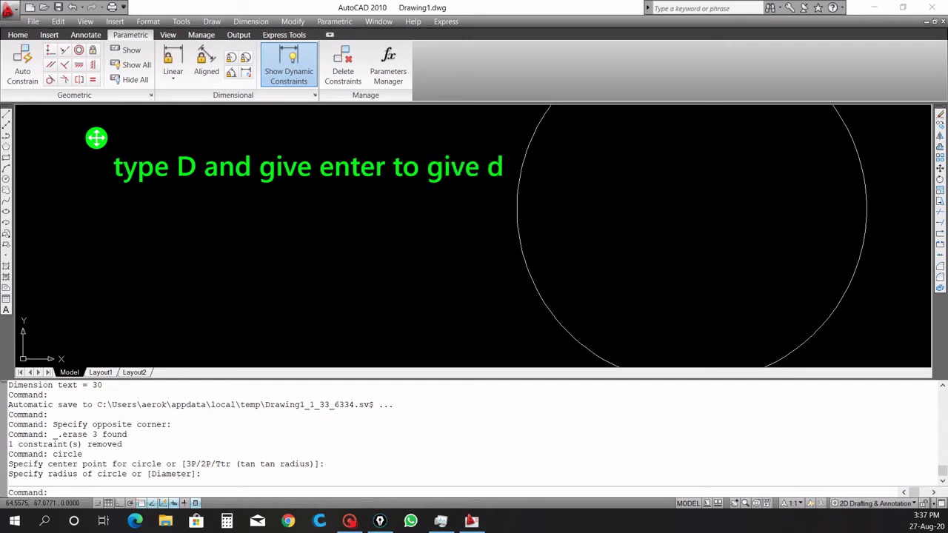
pyautogui.write('iameter fd')
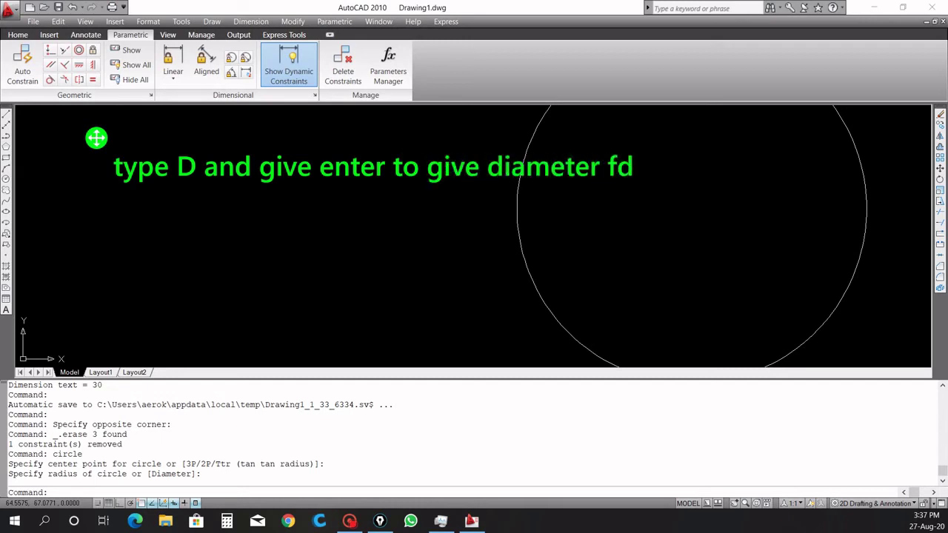
pyautogui.press('BackSpace')
pyautogui.press('BackSpace')
pyautogui.write('direc')
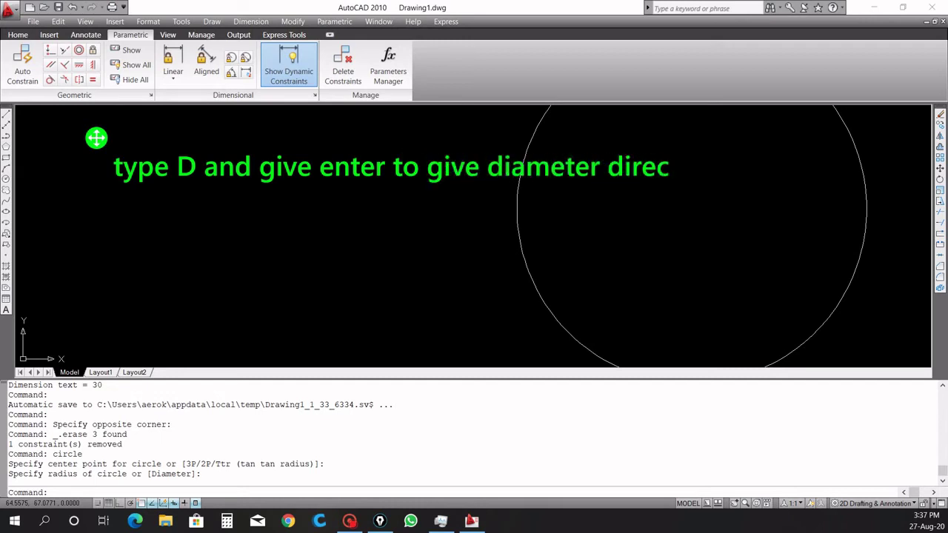
pyautogui.write('tly')
pyautogui.click(202, 255)
pyautogui.press('Return')
# Window-select the large circle and delete it.
pyautogui.click(484, 257)
pyautogui.click(585, 268)
pyautogui.click(567, 271)
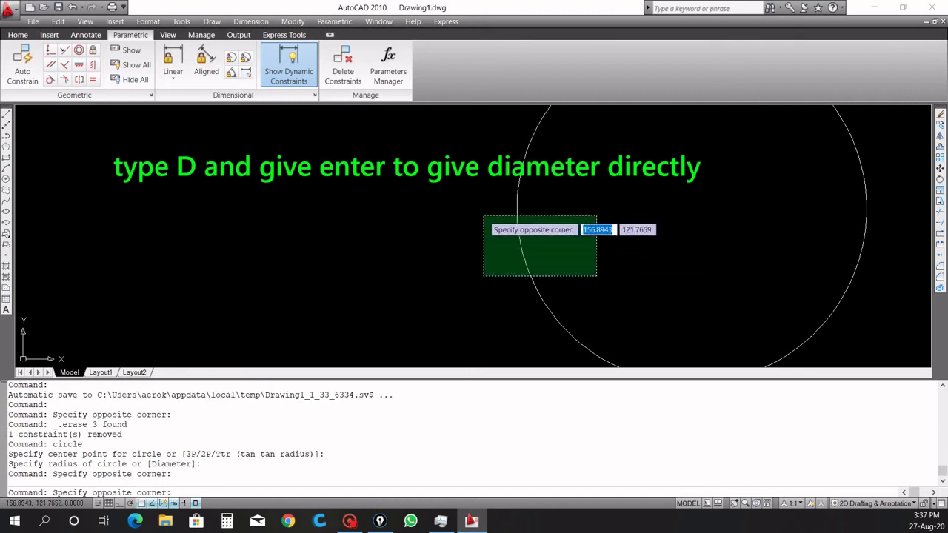
pyautogui.click(483, 216)
pyautogui.press('Delete')
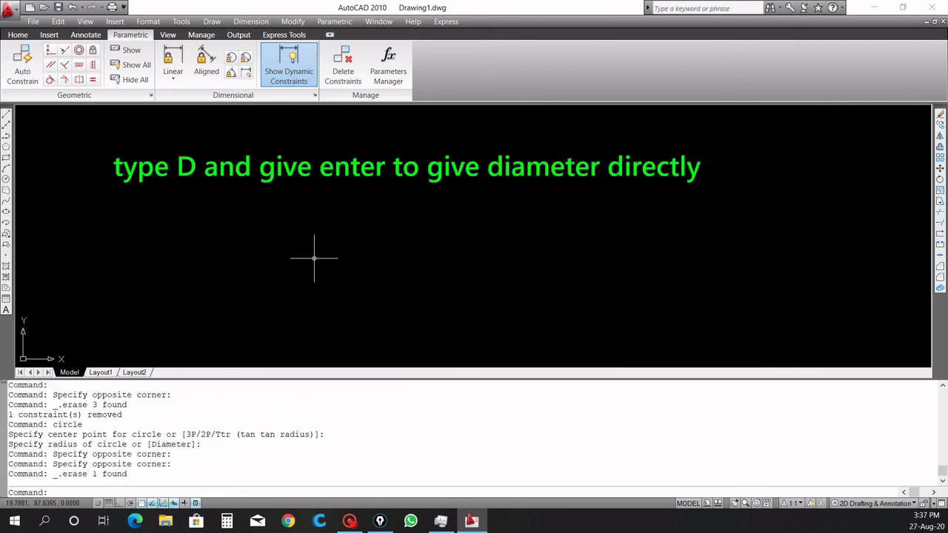
# Draw a new circle left of centre with a diameter of 100.
pyautogui.write('c')
pyautogui.press('Return')
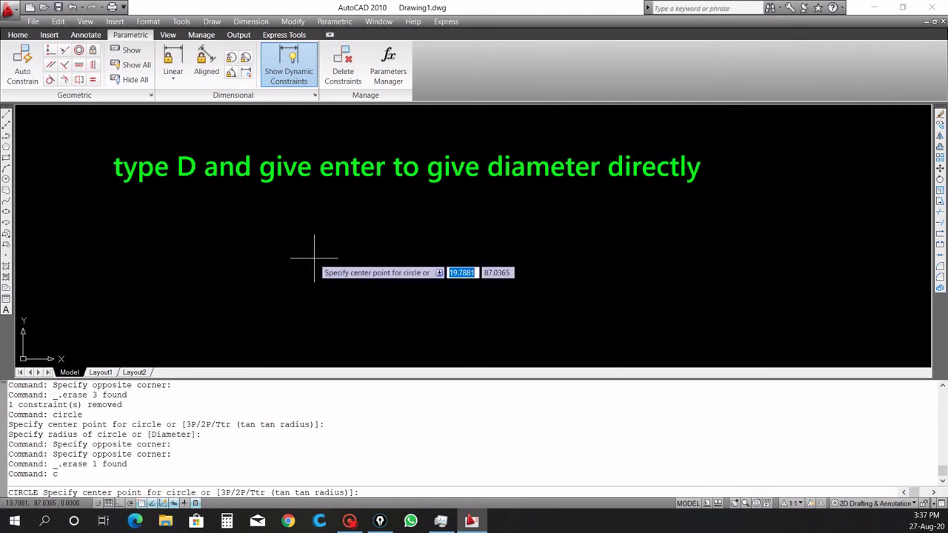
pyautogui.click(357, 246)
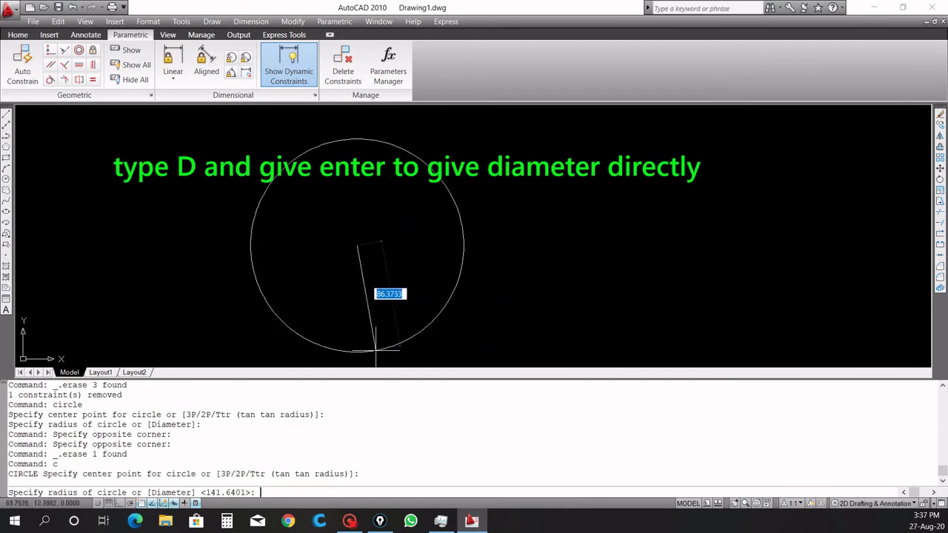
pyautogui.write('D')
pyautogui.press('Return')
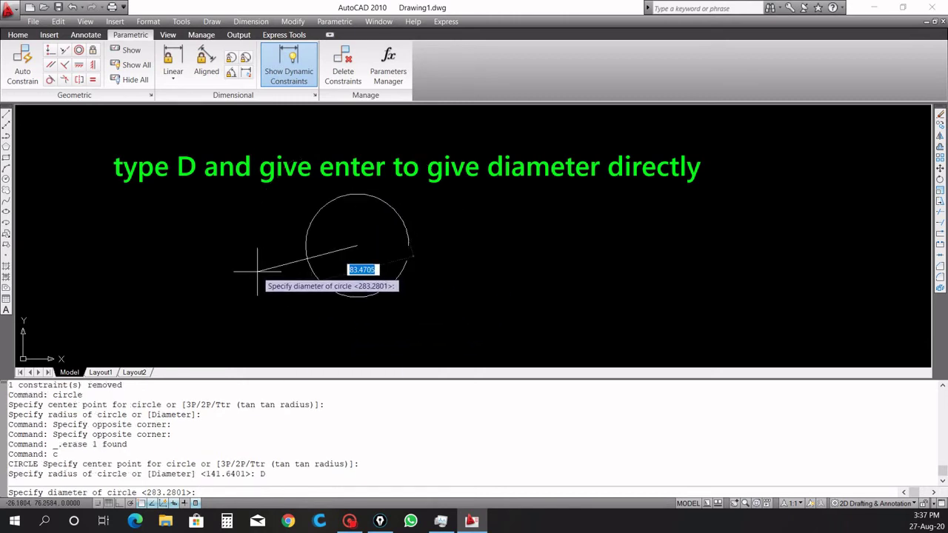
pyautogui.write('10')
pyautogui.press('Return')
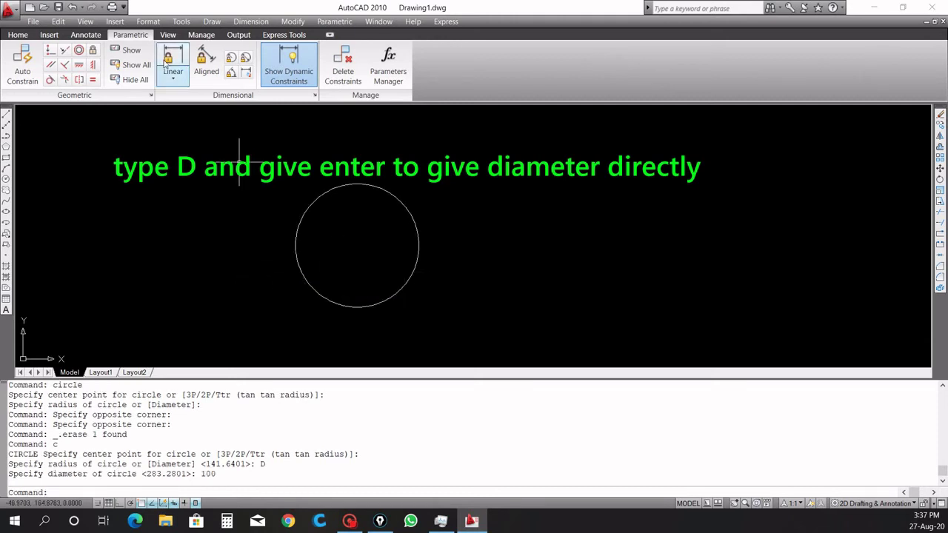
# Apply a diameter constraint dia1 = 100.0000 to the new circle.
pyautogui.click(245, 60)
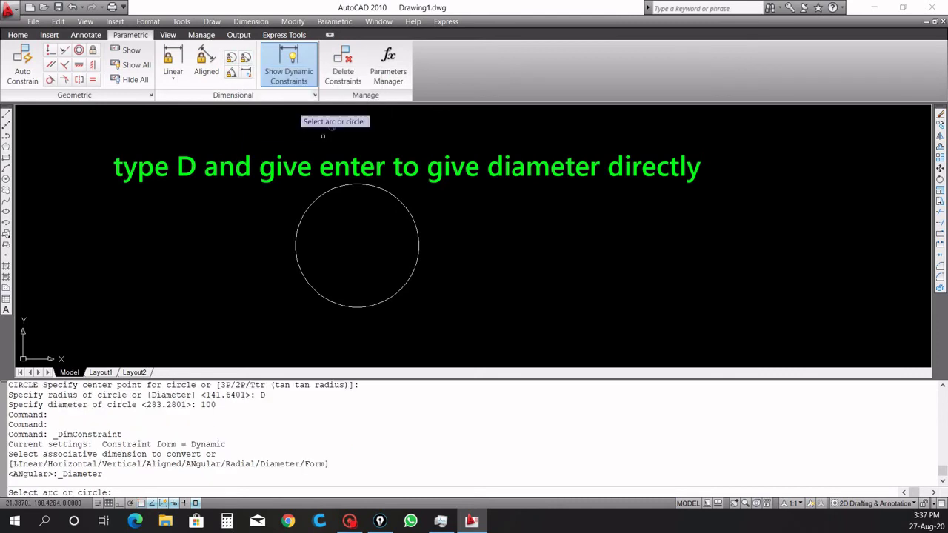
pyautogui.click(424, 219)
pyautogui.click(374, 270)
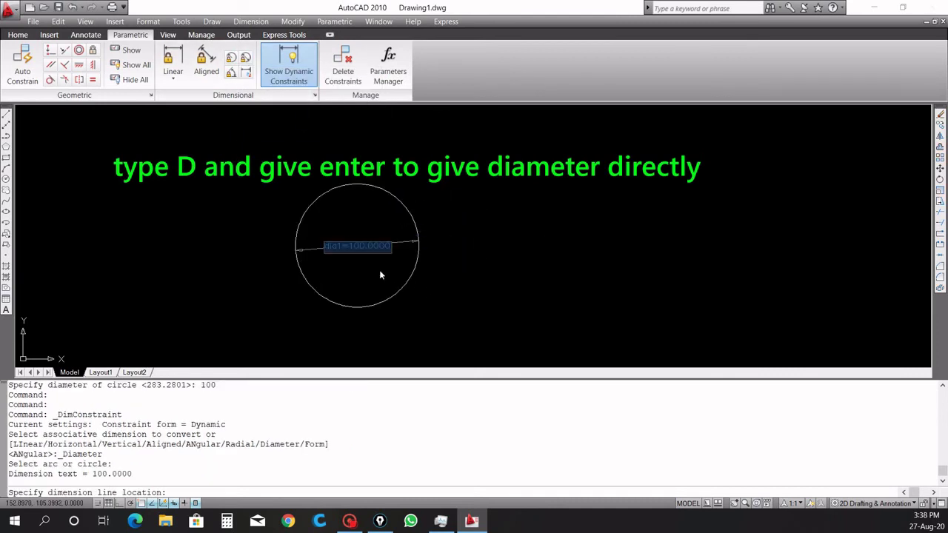
pyautogui.press('Return')
pyautogui.scroll(1, 366, 270)
pyautogui.scroll(2, 356, 256)
pyautogui.scroll(-3, 338, 250)
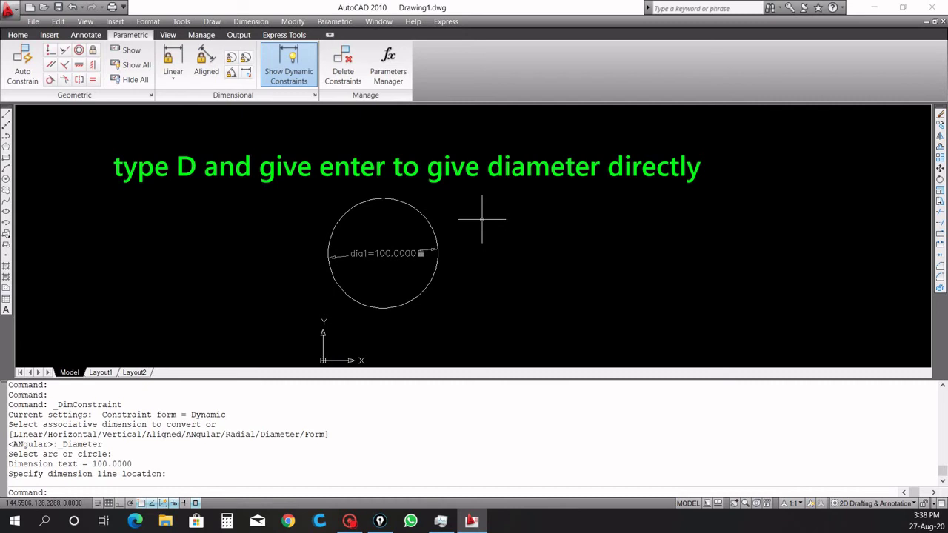
pyautogui.scroll(-1, 434, 222)
pyautogui.scroll(1, 452, 248)
pyautogui.scroll(1, 464, 254)
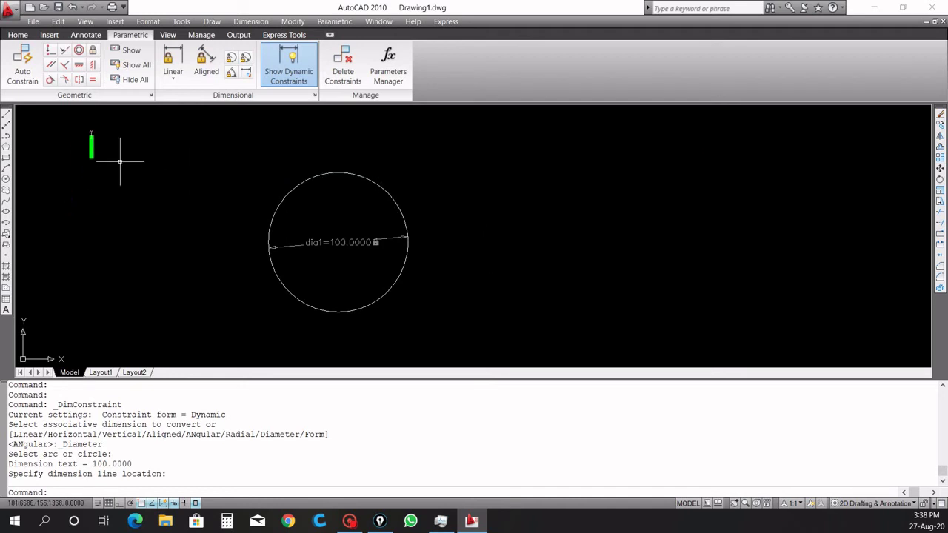
pyautogui.write('2p')
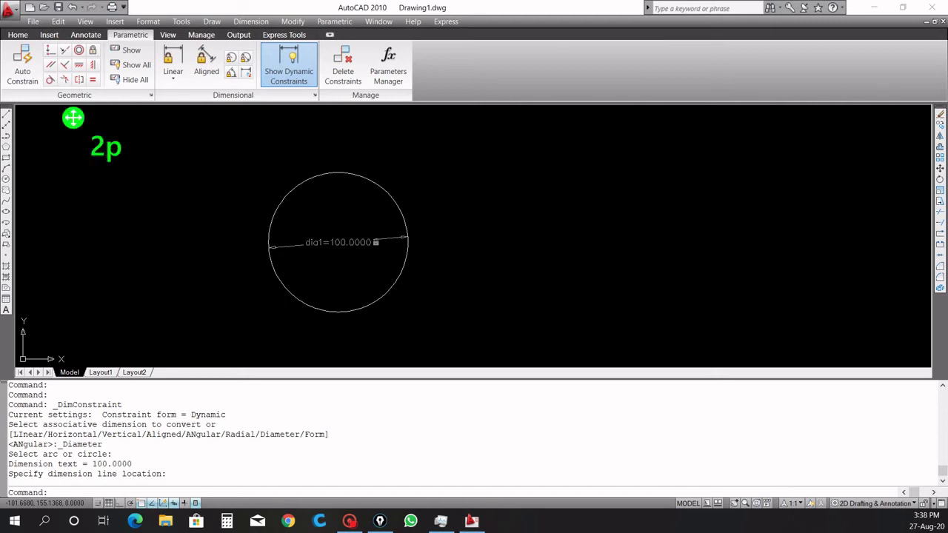
pyautogui.write(' circle')
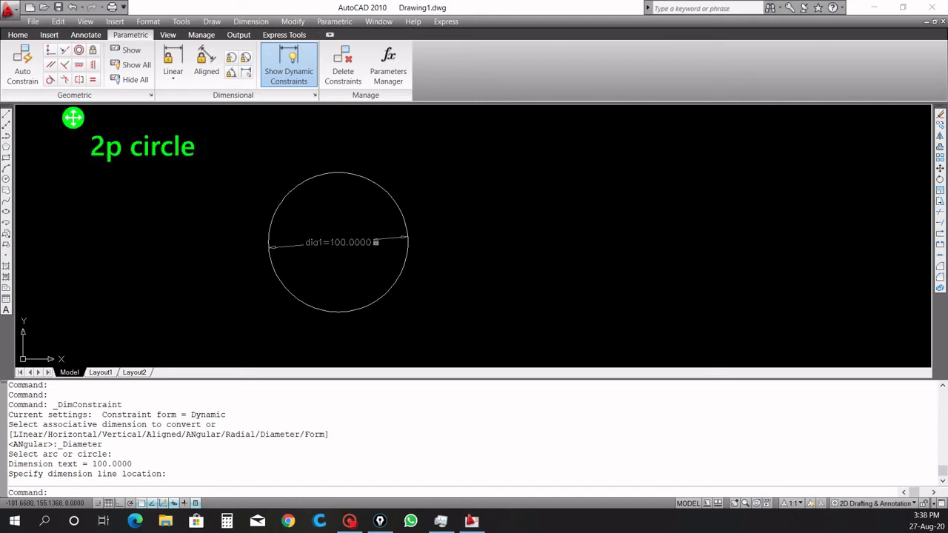
pyautogui.write(' uses')
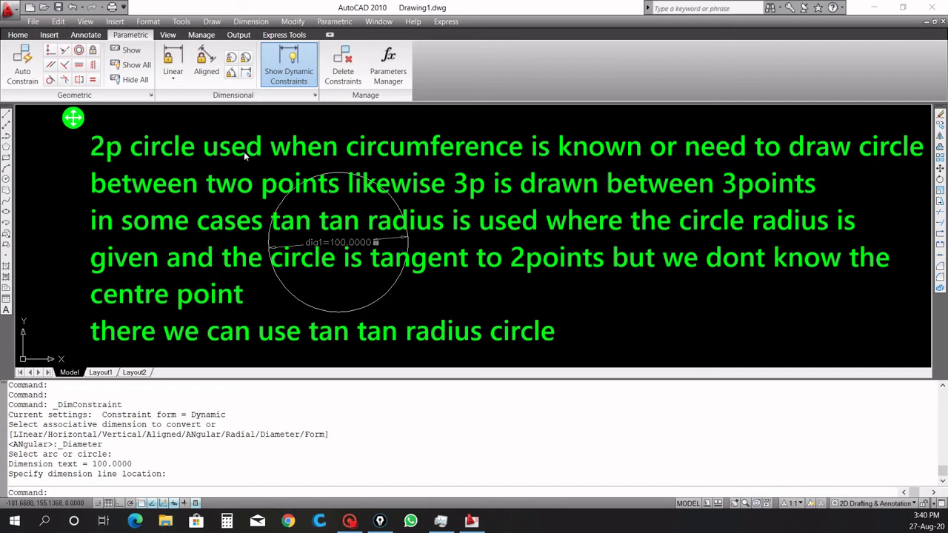
# Window-select the circle with its dia1 constraint and delete both.
pyautogui.click(265, 185)
pyautogui.click(446, 296)
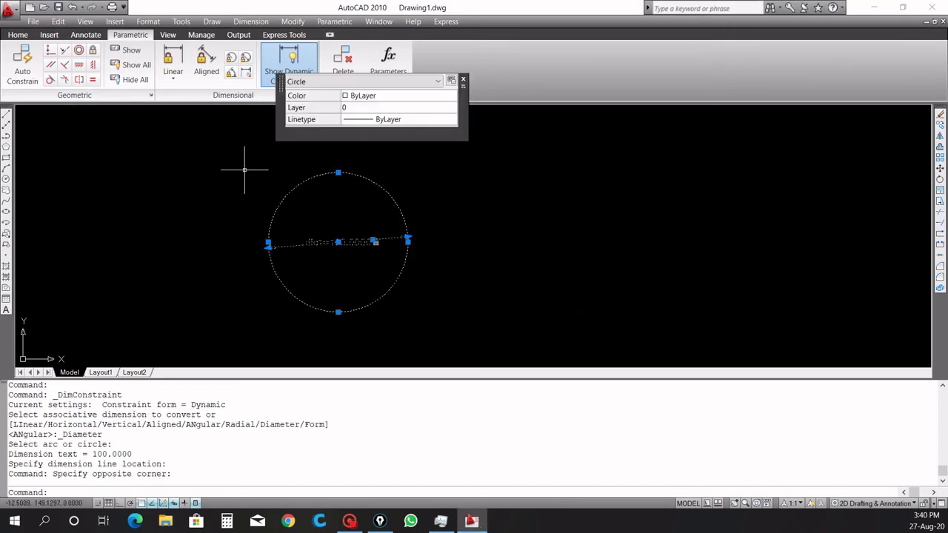
pyautogui.press('Delete')
pyautogui.write('next')
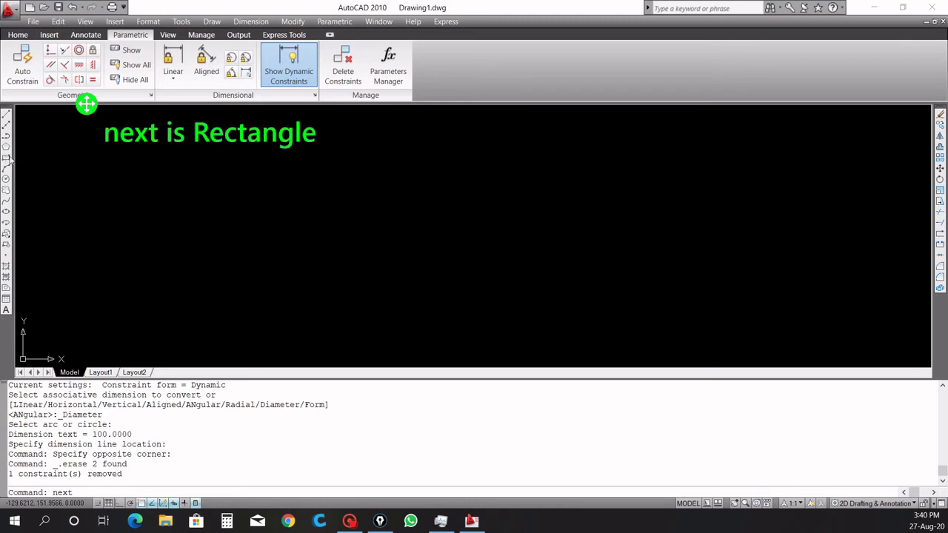
# Draw a rectangle from a lower-left corner to an opposite upper-right corner mid-canvas.
pyautogui.click(6, 158)
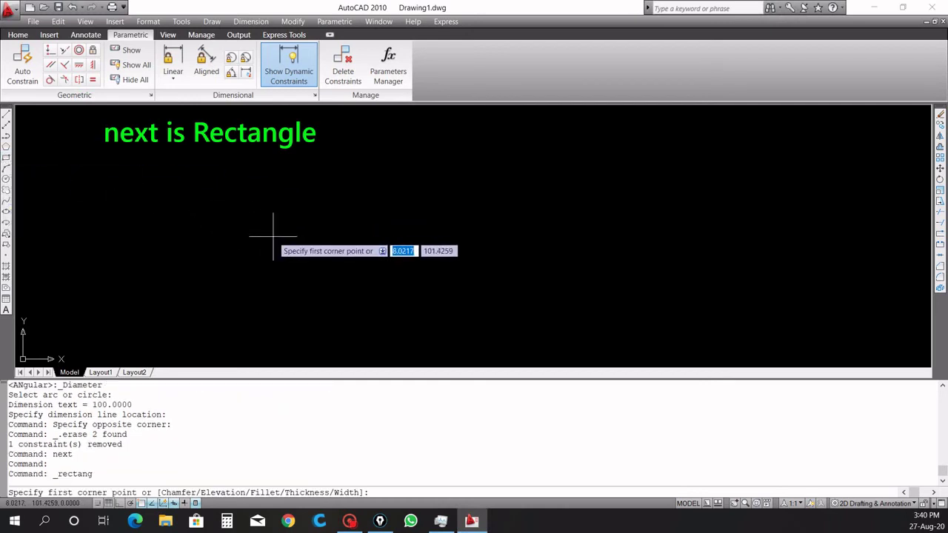
pyautogui.click(294, 316)
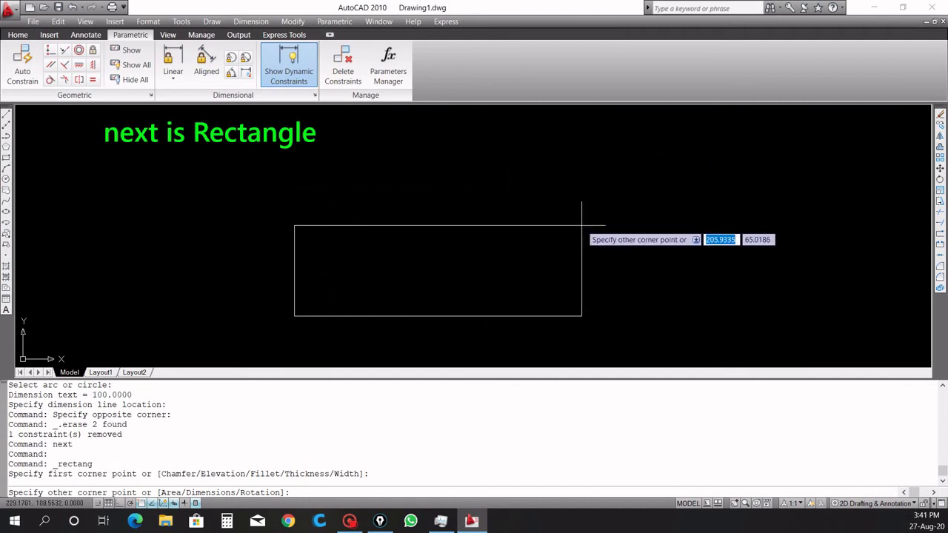
pyautogui.click(591, 189)
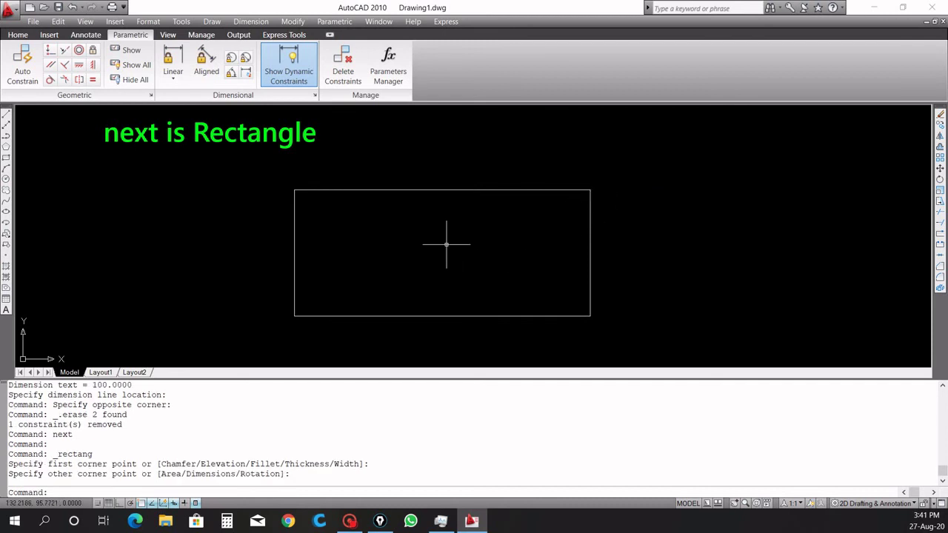
# Type a note: rectangle works like limits; 30,40 means 30 mm in X, 40 mm in Y.
pyautogui.press('t')
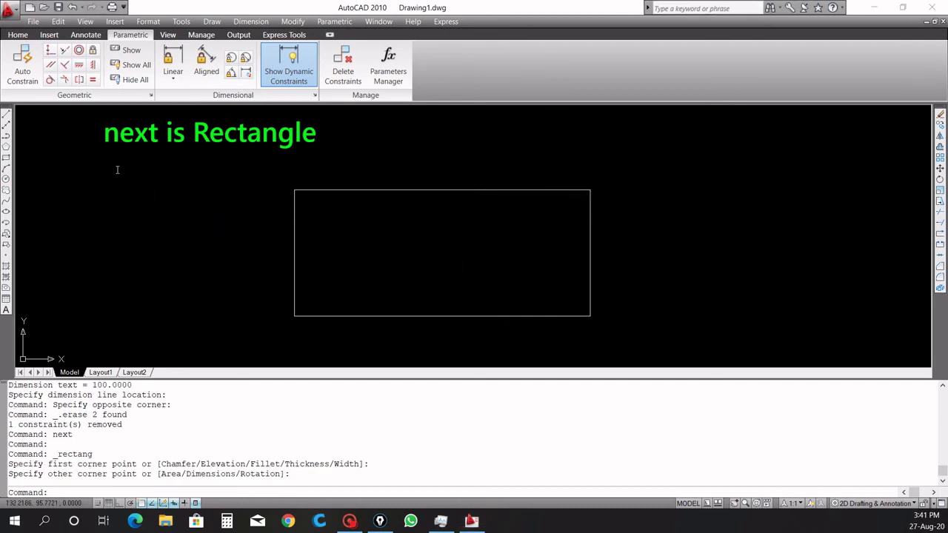
pyautogui.write('re')
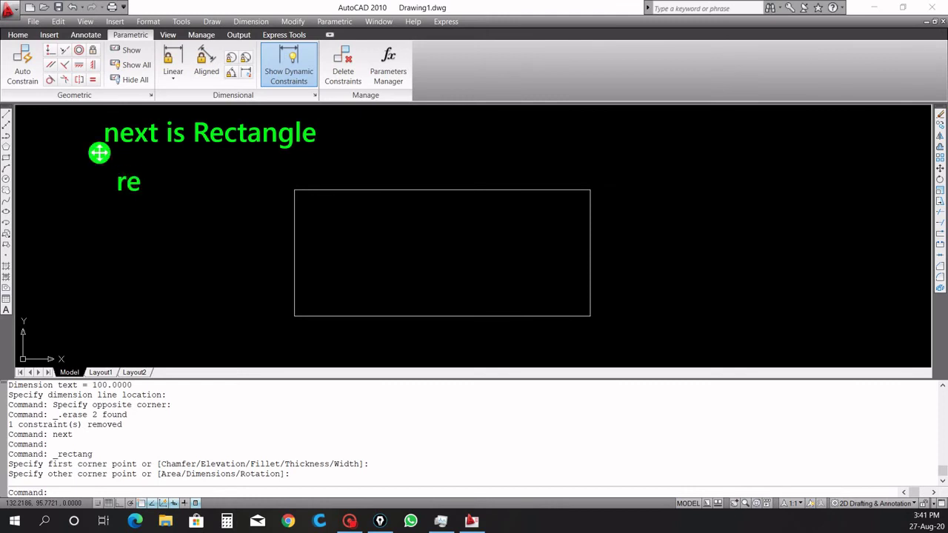
pyautogui.write('ctangl')
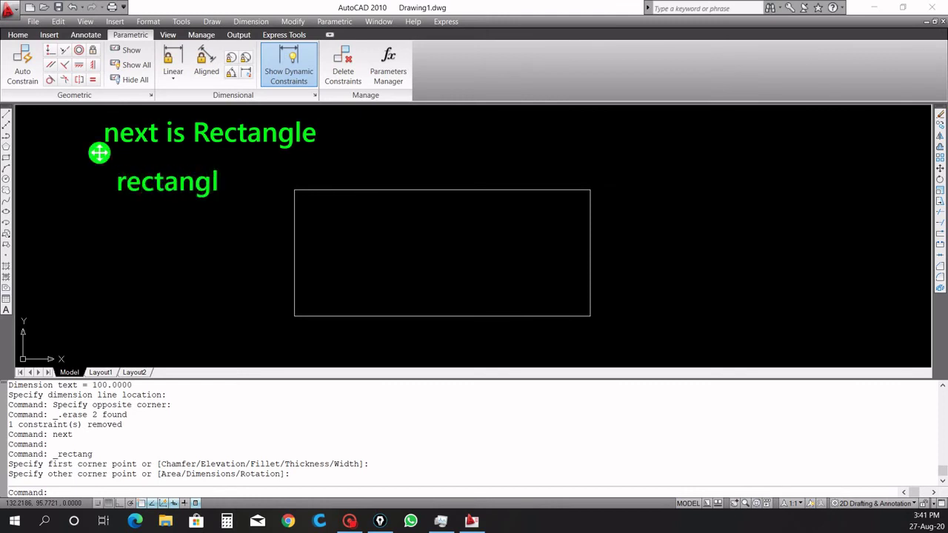
pyautogui.write('e is')
pyautogui.write(' same li')
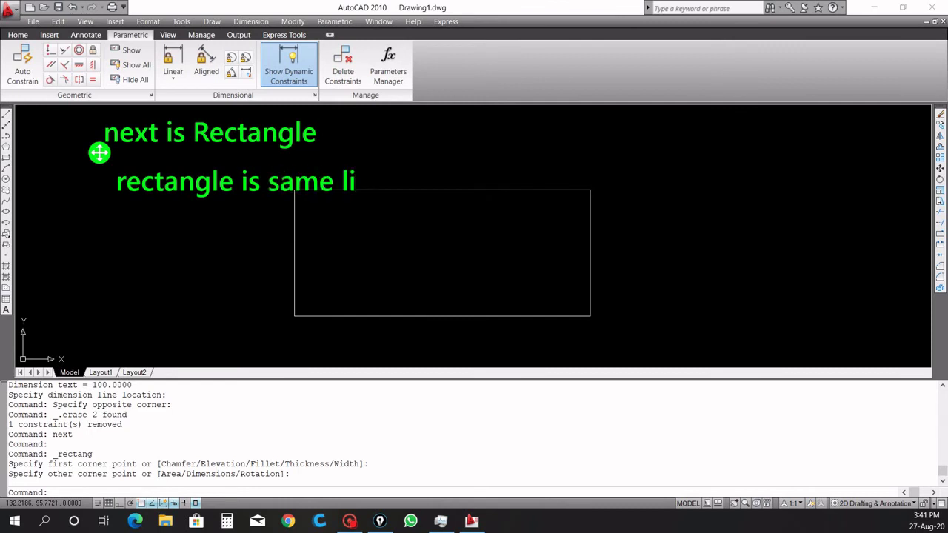
pyautogui.write('ke limits ')
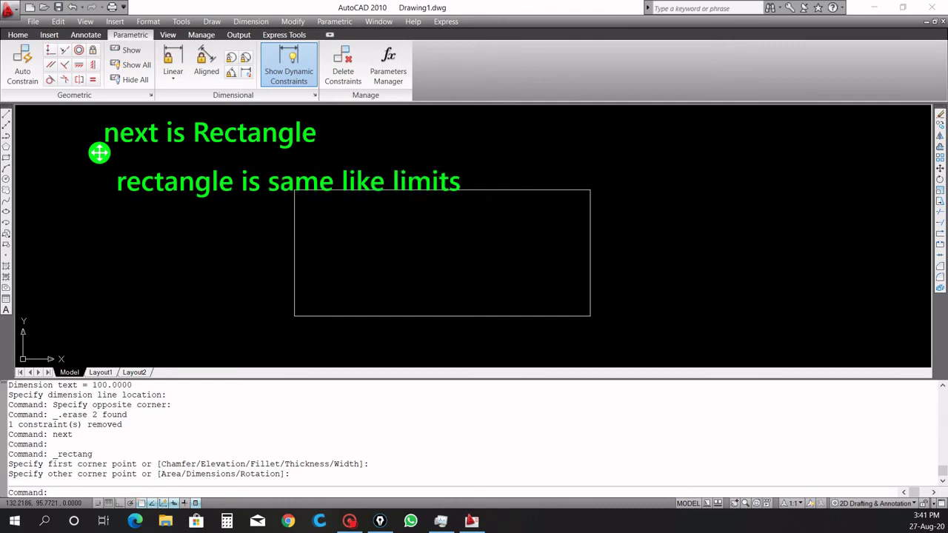
pyautogui.write('you ')
pyautogui.write('can select')
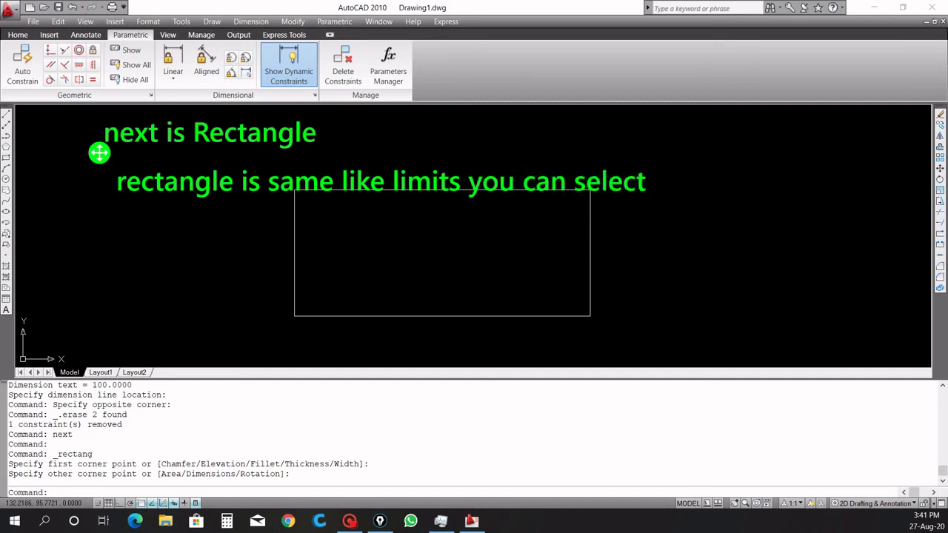
pyautogui.write(' the sta')
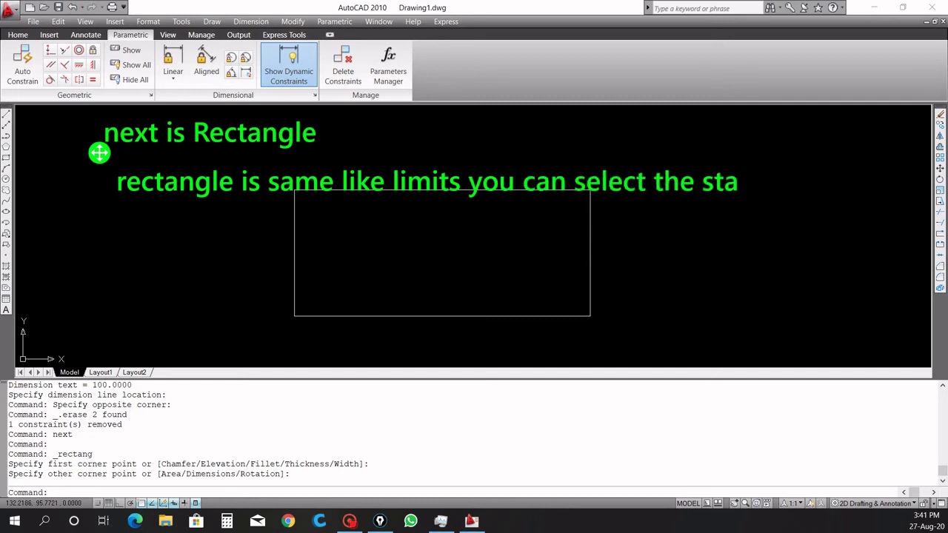
pyautogui.write('rting poin')
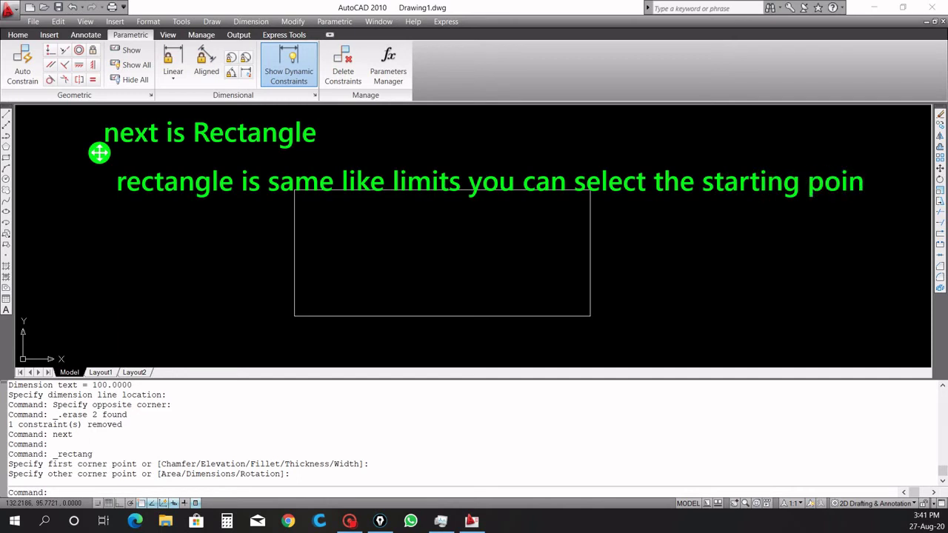
pyautogui.write('t an')
pyautogui.write('d give the')
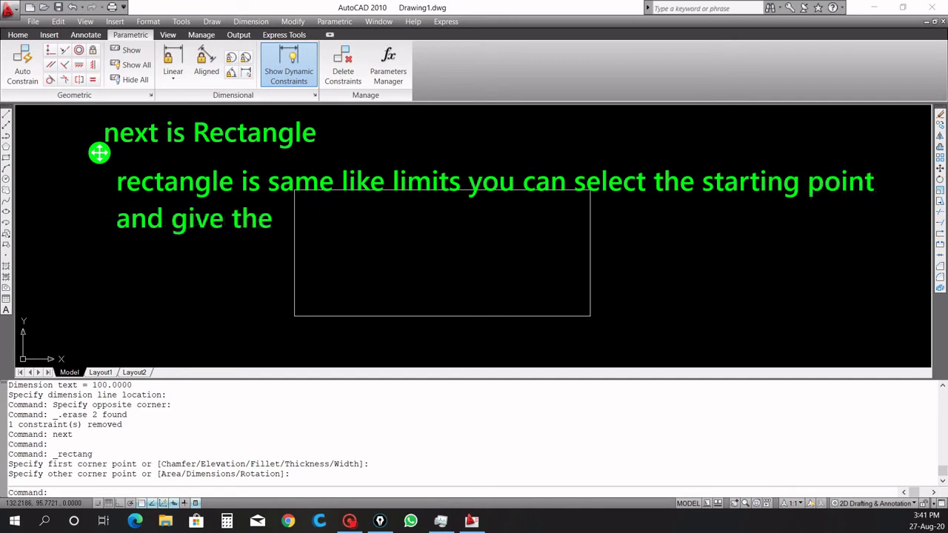
pyautogui.write(' maximum')
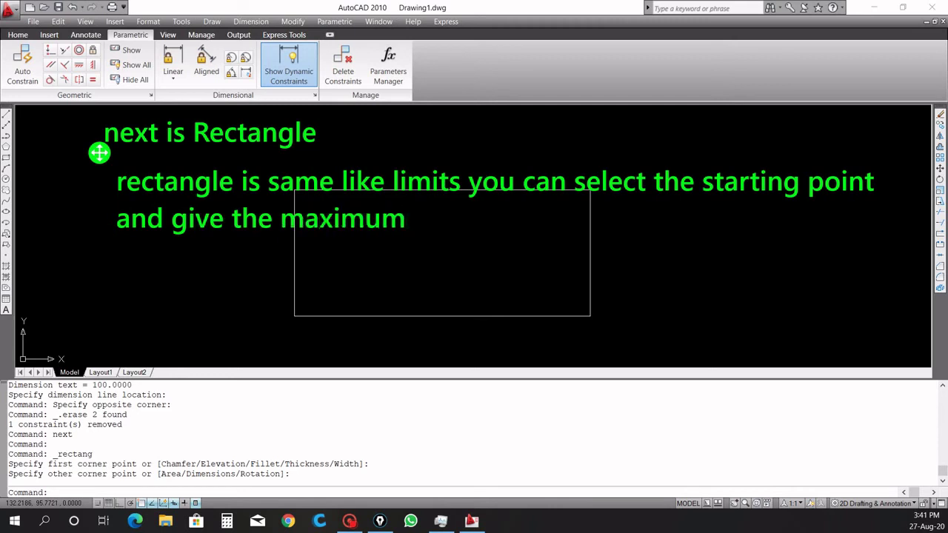
pyautogui.write(' point in ')
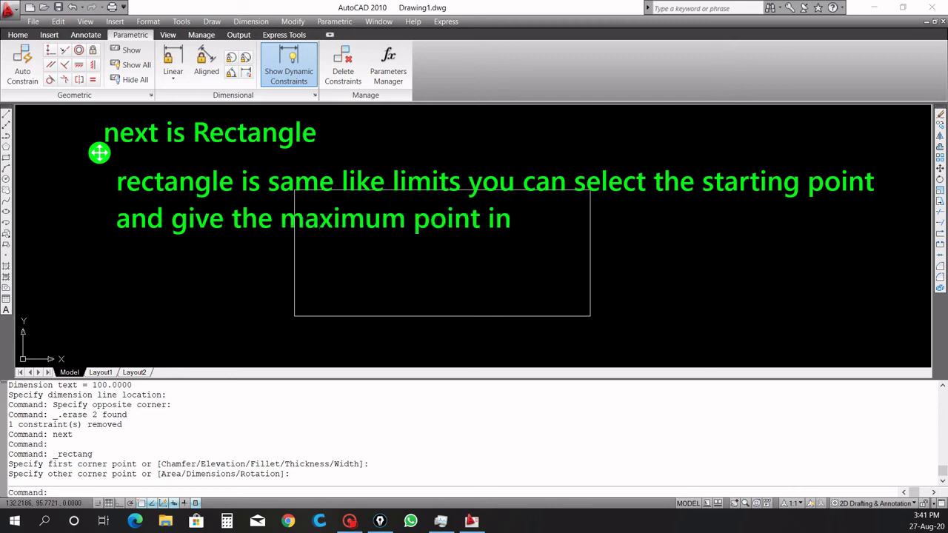
pyautogui.write('x')
pyautogui.write(',y co')
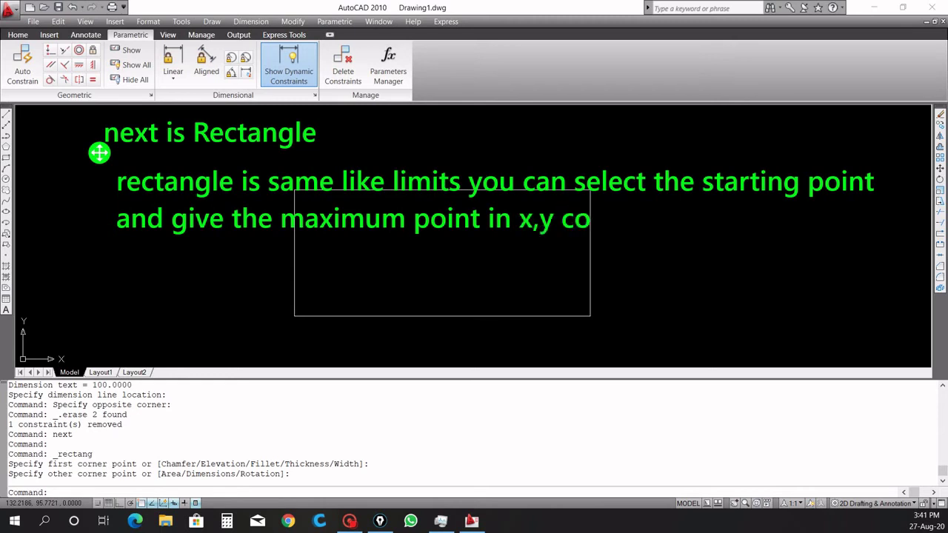
pyautogui.write('ordinat')
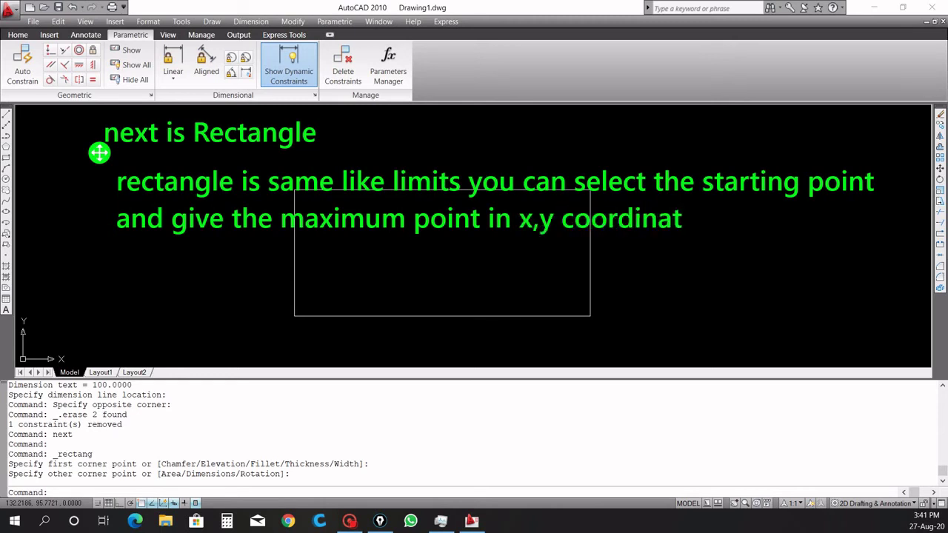
pyautogui.write('e lik')
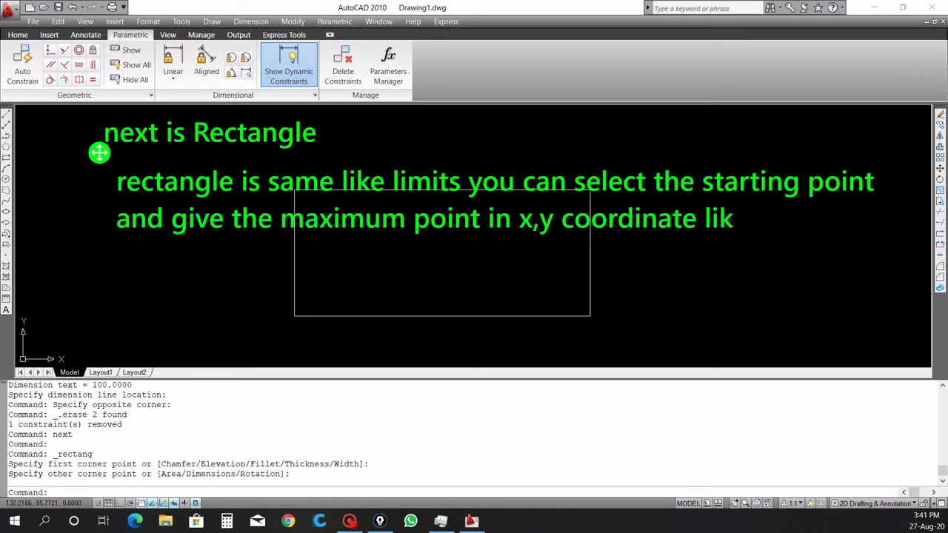
pyautogui.write('e 30')
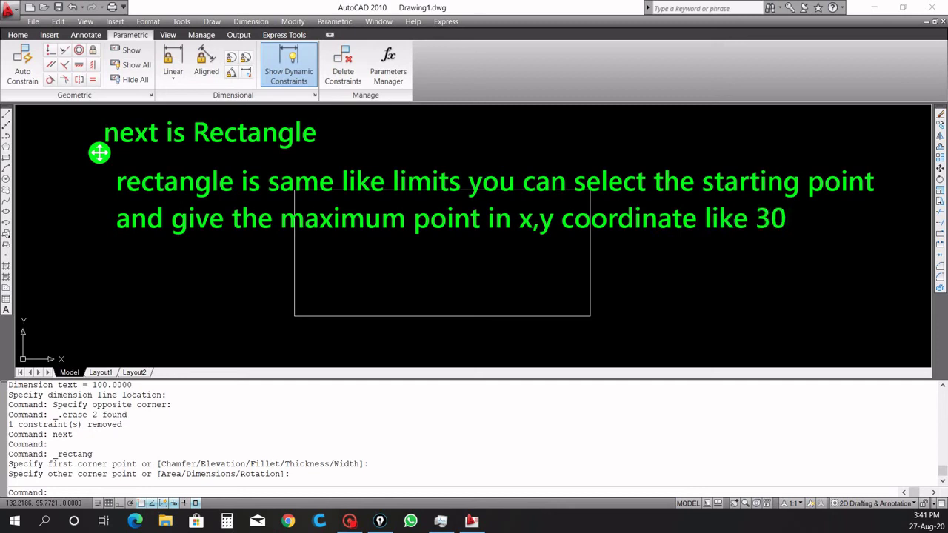
pyautogui.write(',40')
pyautogui.press('Return')
pyautogui.write('means')
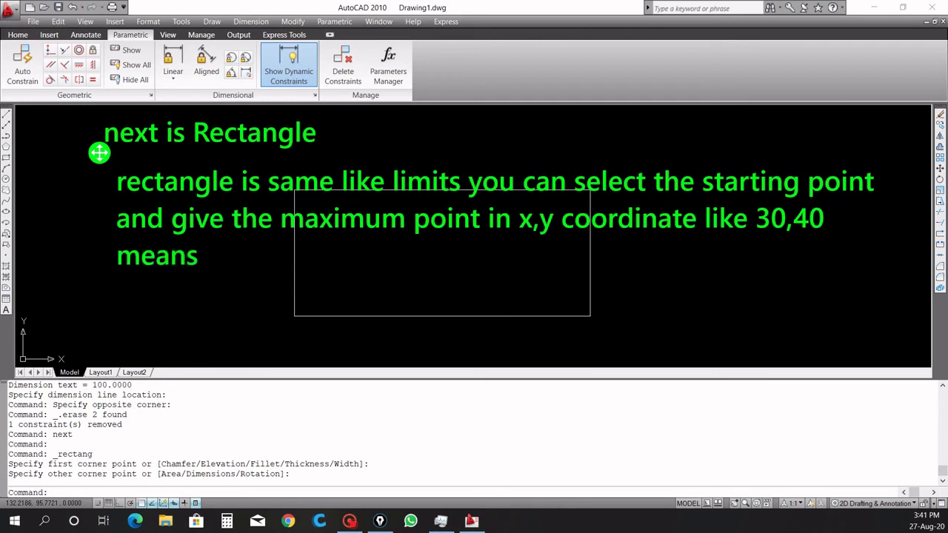
pyautogui.write(' it is ')
pyautogui.write('30')
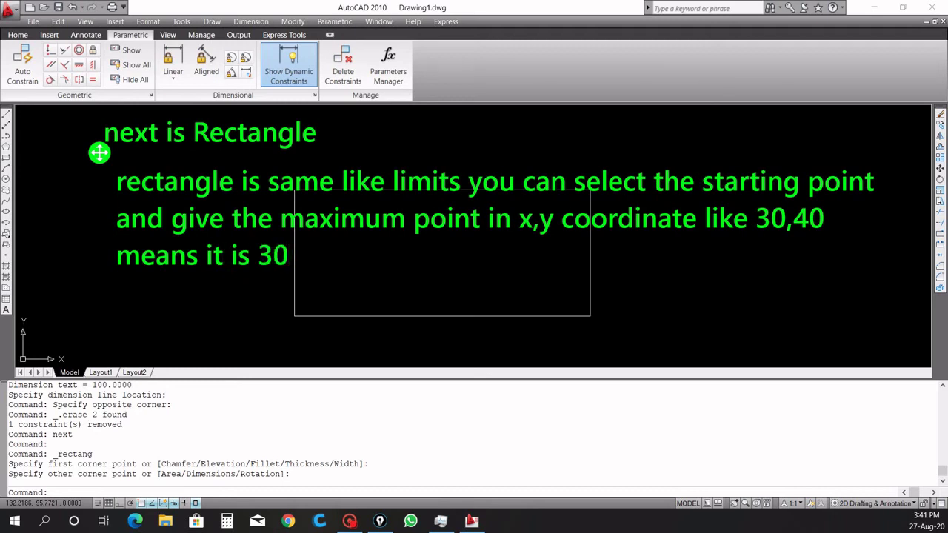
pyautogui.write('mm')
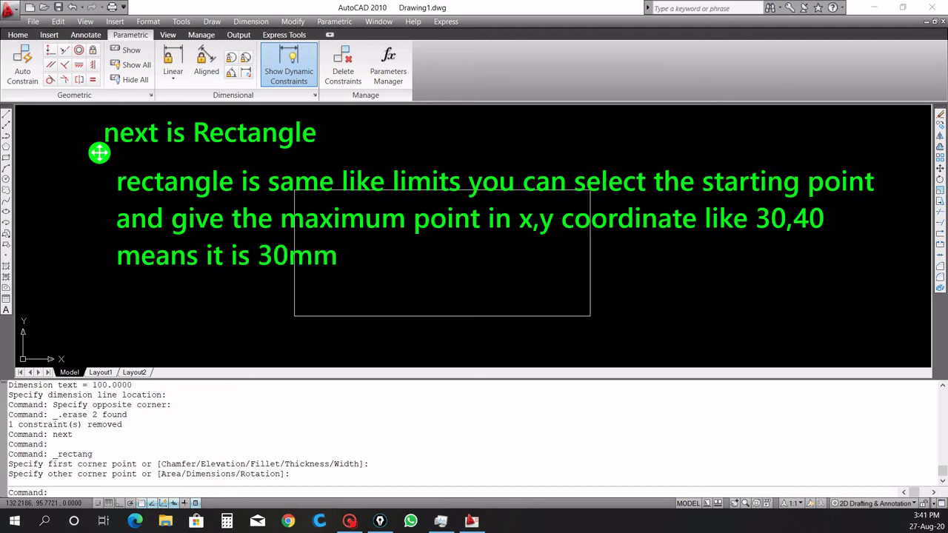
pyautogui.write(' away fr')
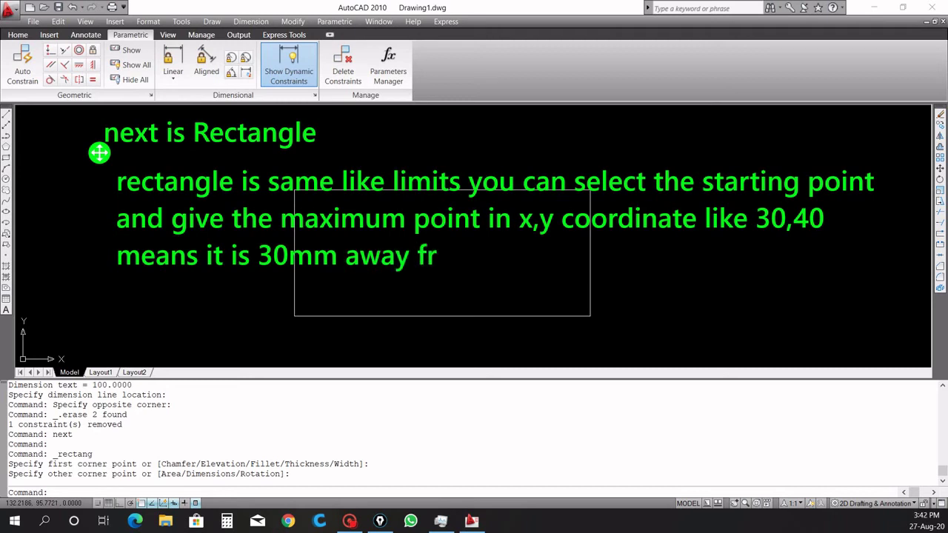
pyautogui.write('om star')
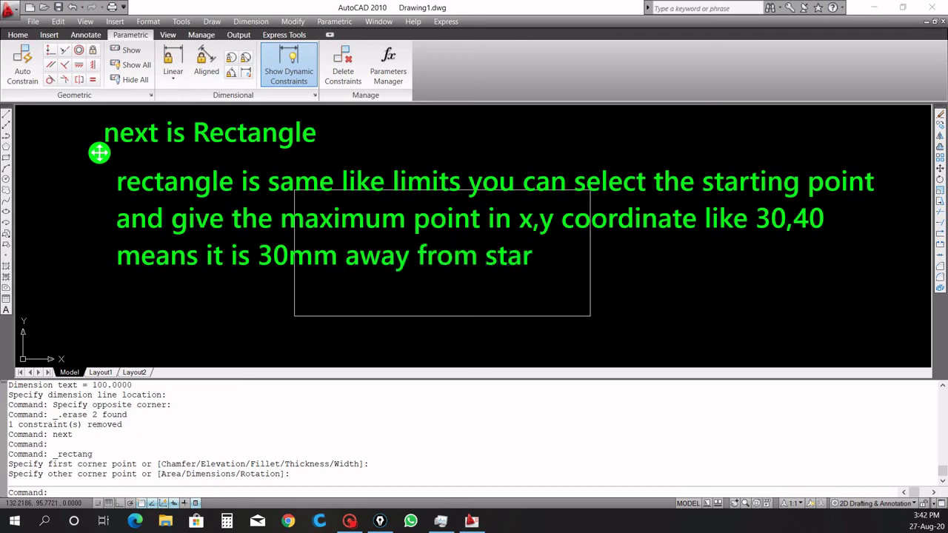
pyautogui.write('ting poi')
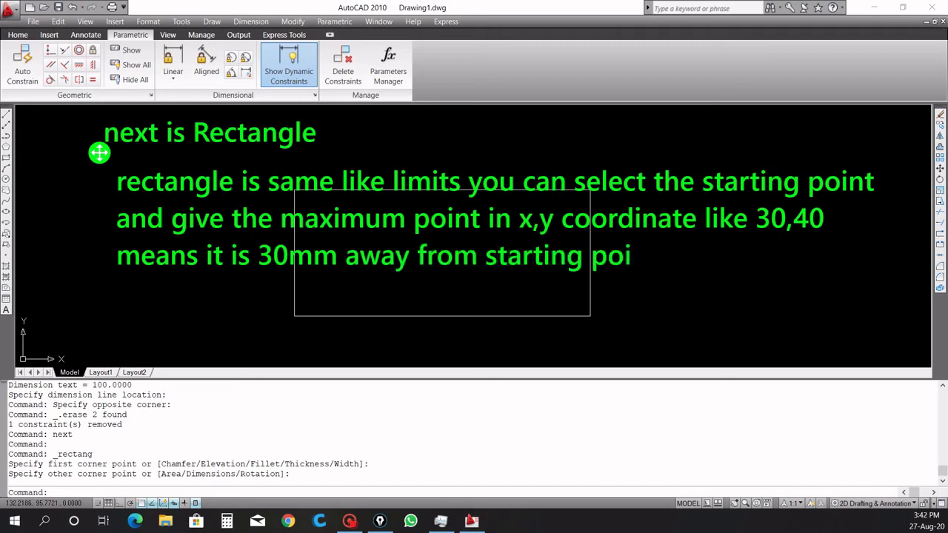
pyautogui.write('nt in ')
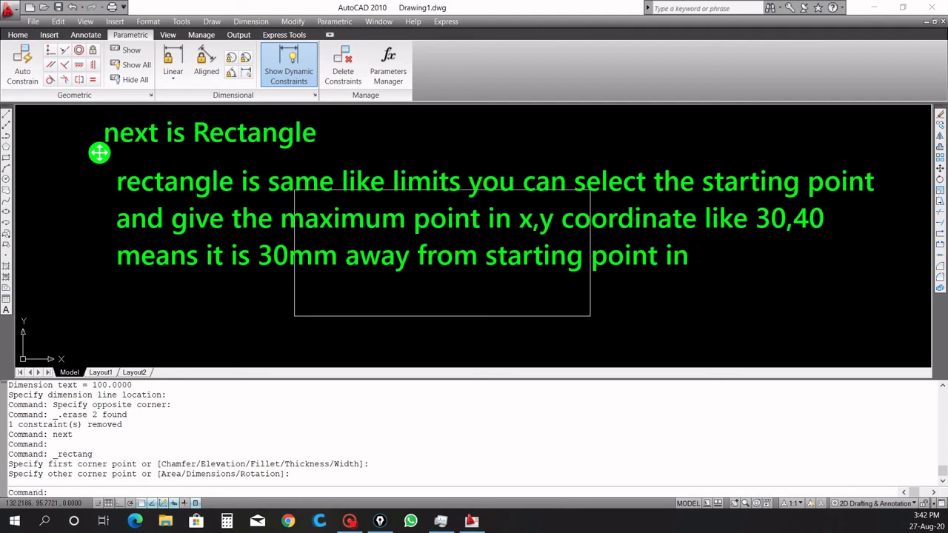
pyautogui.write('X and 4')
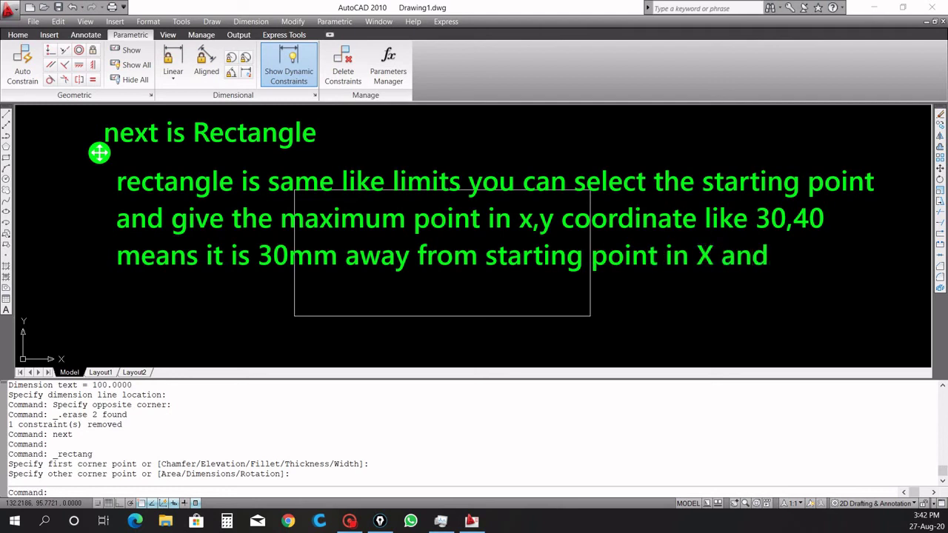
pyautogui.write('0 ')
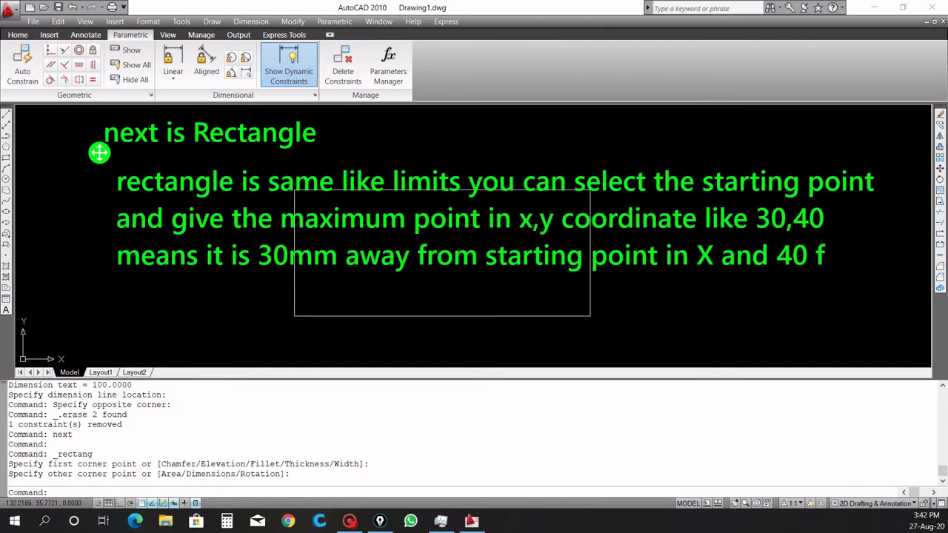
pyautogui.write('mm')
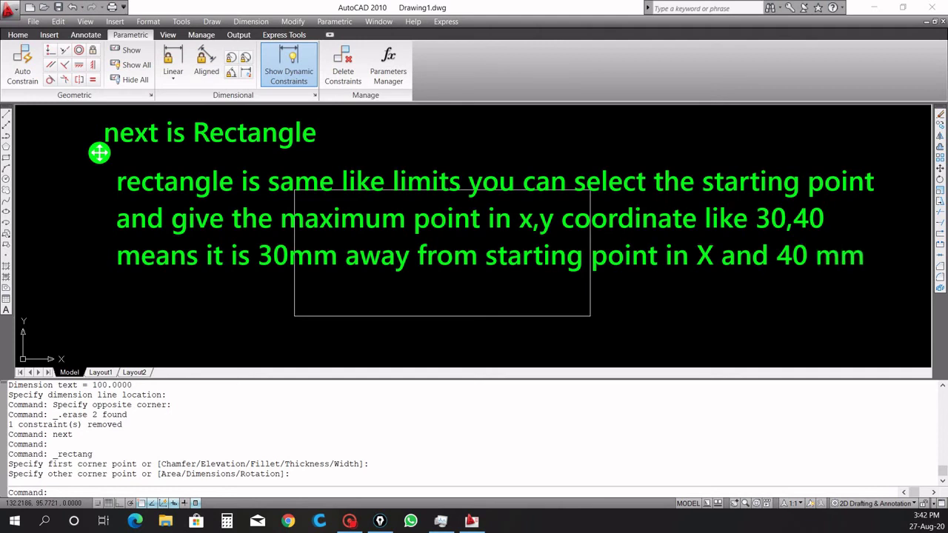
pyautogui.write(' in')
pyautogui.write(' Y')
pyautogui.press('Return')
pyautogui.write('espectivel')
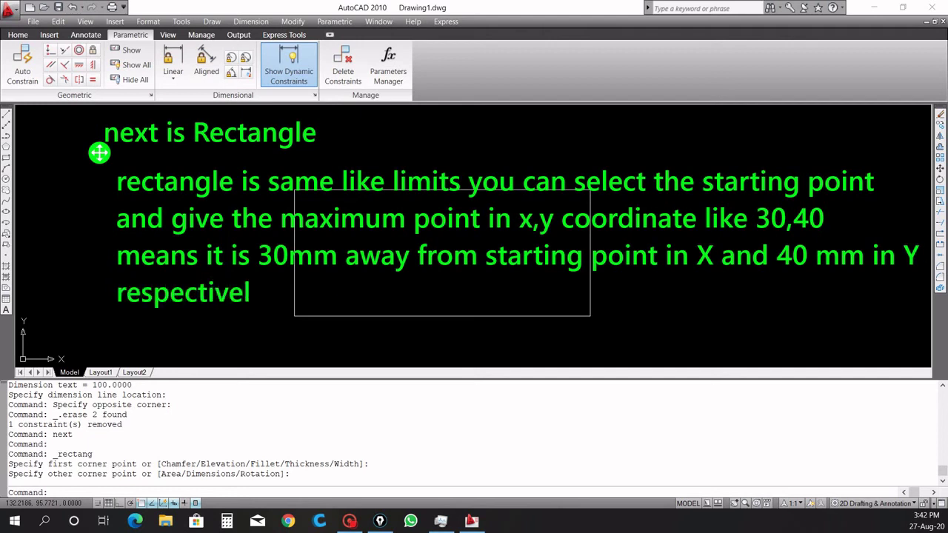
pyautogui.write('y')
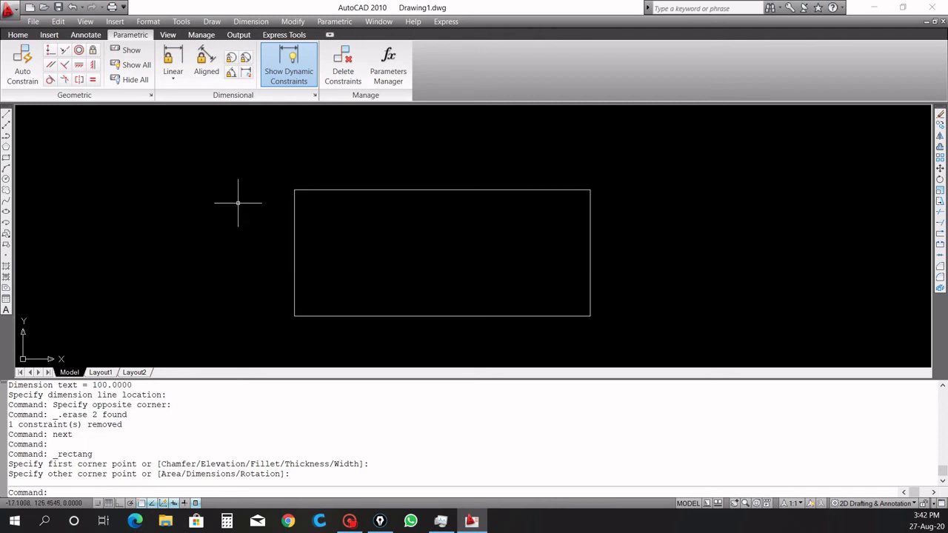
# Erase the rectangle using a crossing selection.
pyautogui.click(664, 337)
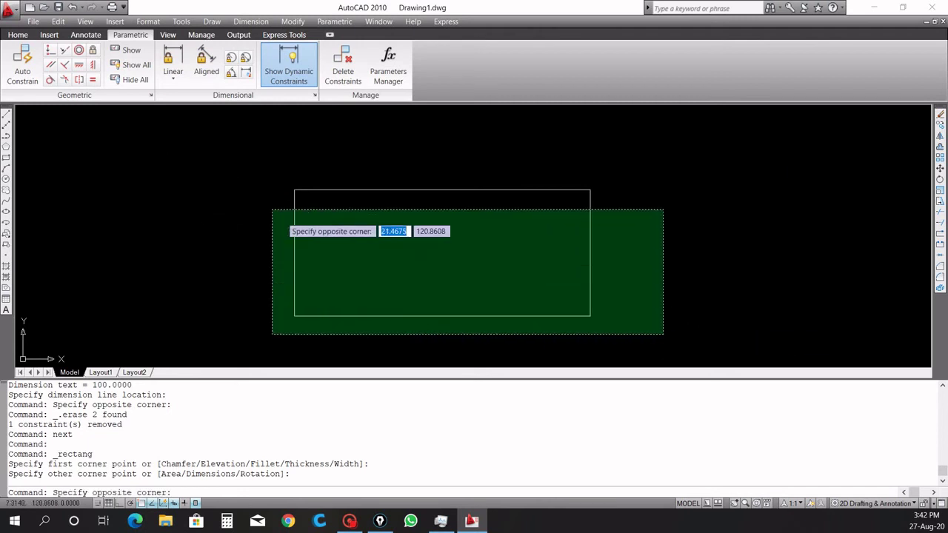
pyautogui.click(226, 161)
pyautogui.press('Delete')
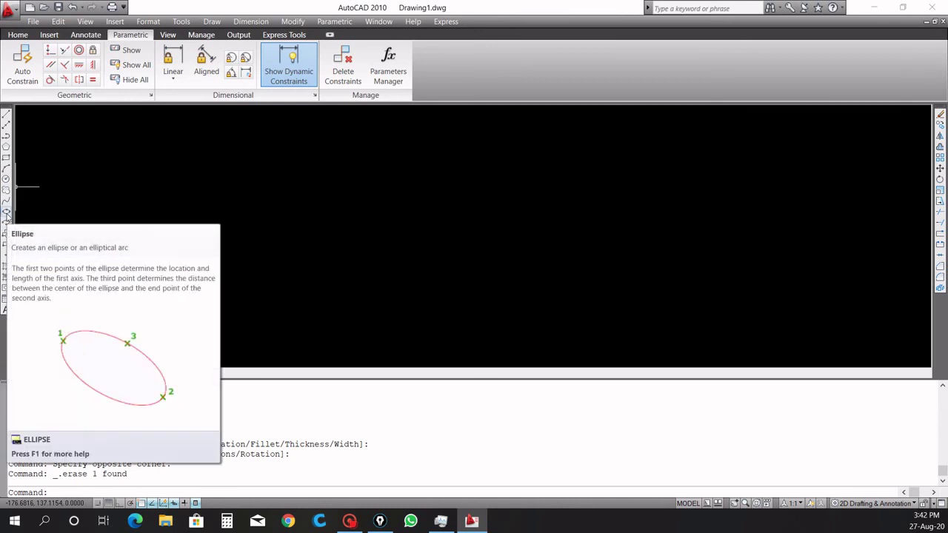
# Draw a wide horizontal ellipse from its centre with Ortho turned on.
pyautogui.click(6, 212)
pyautogui.write('c')
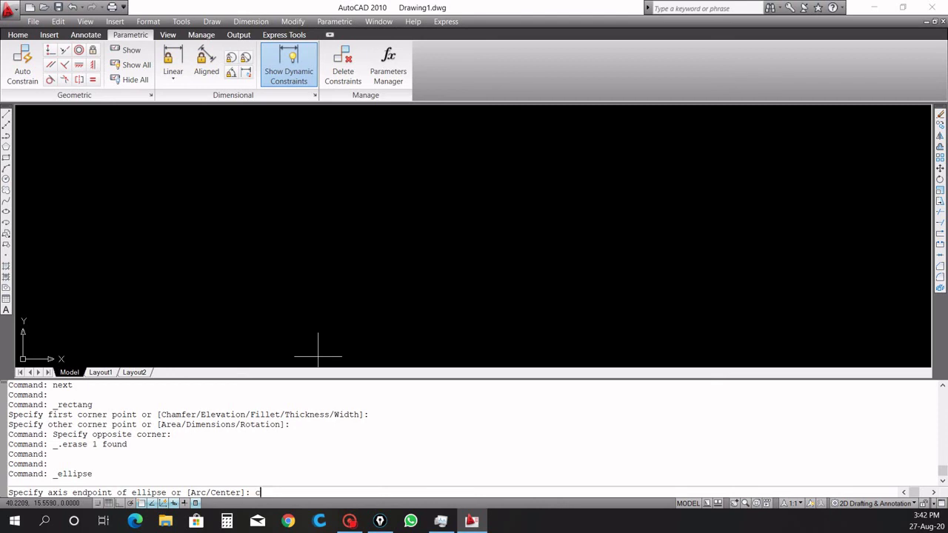
pyautogui.press('Return')
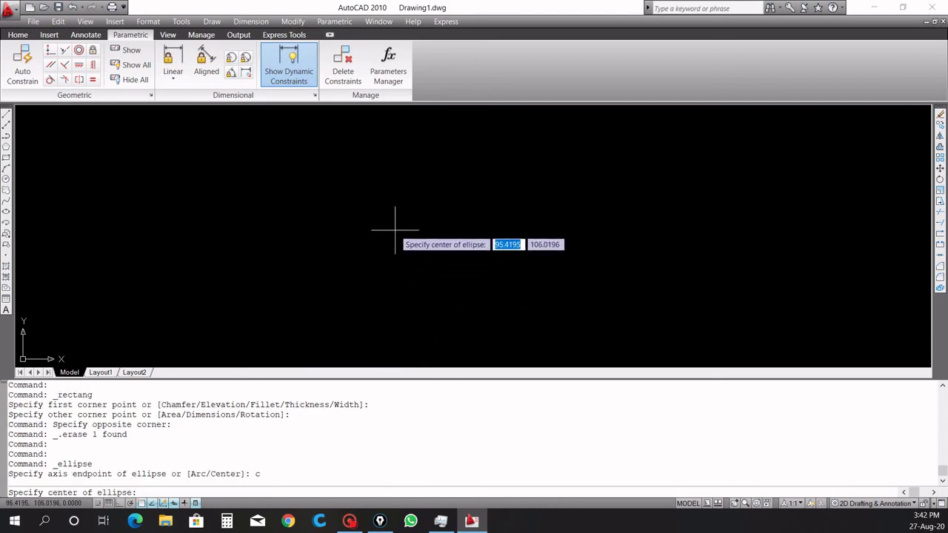
pyautogui.click(395, 231)
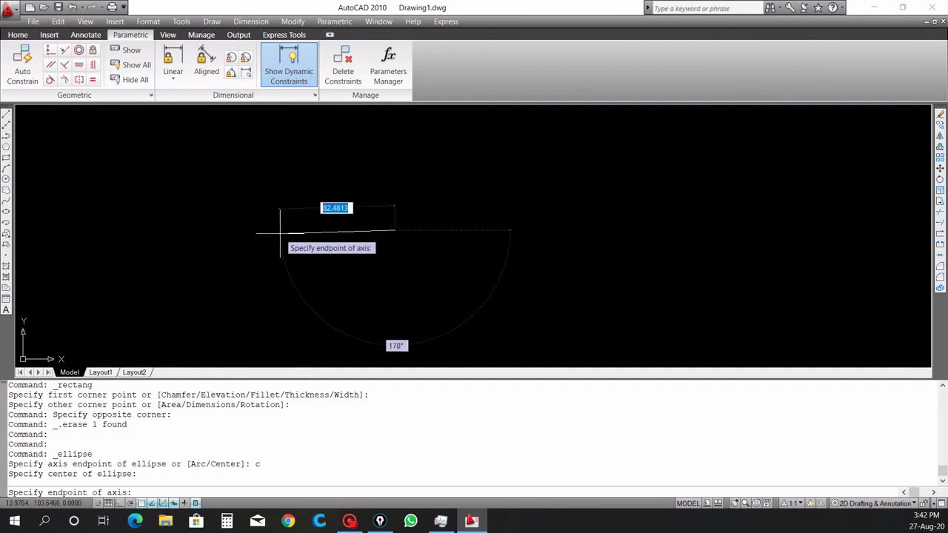
pyautogui.press('F8')
pyautogui.click(282, 231)
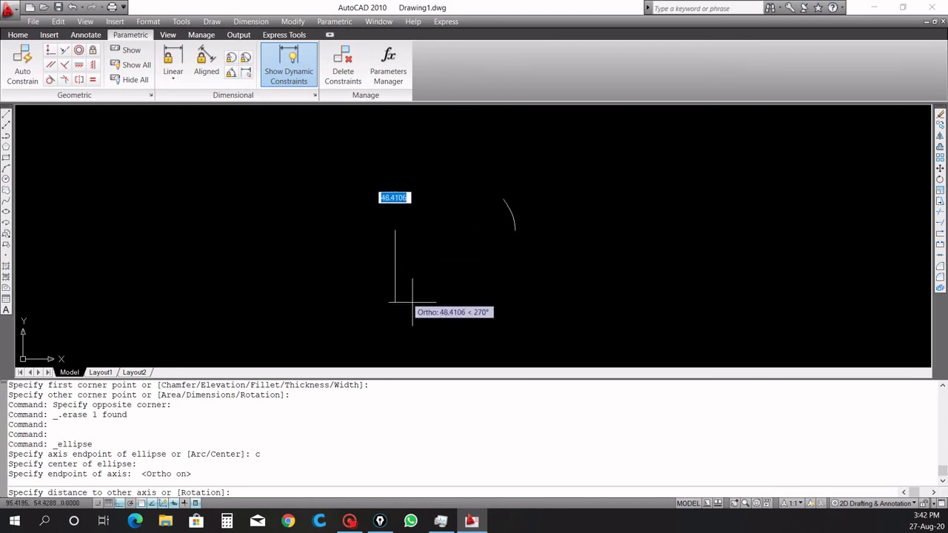
pyautogui.click(422, 275)
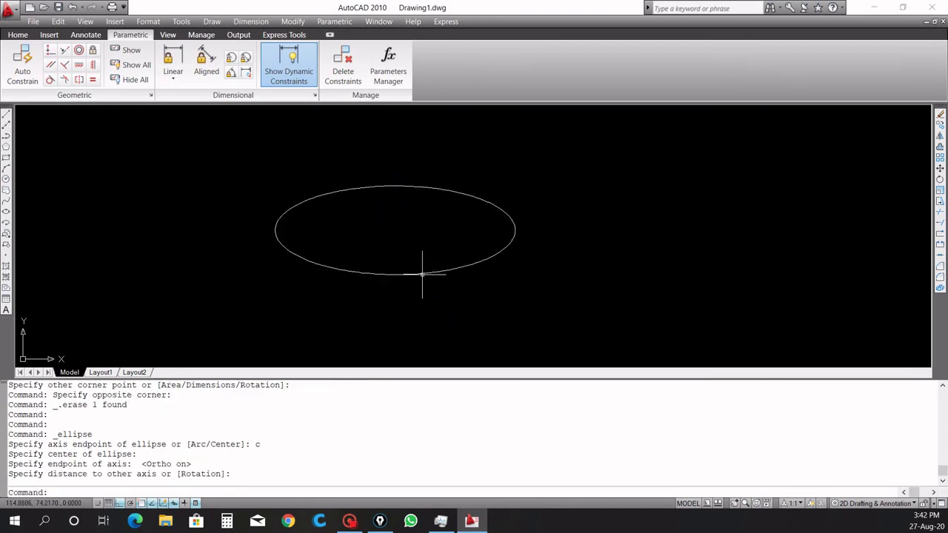
pyautogui.click(173, 63)
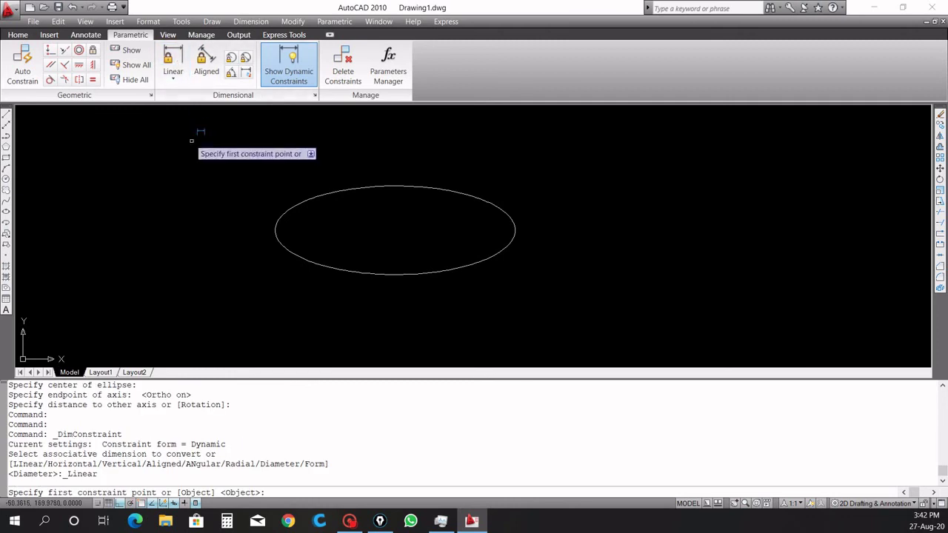
pyautogui.click(395, 230)
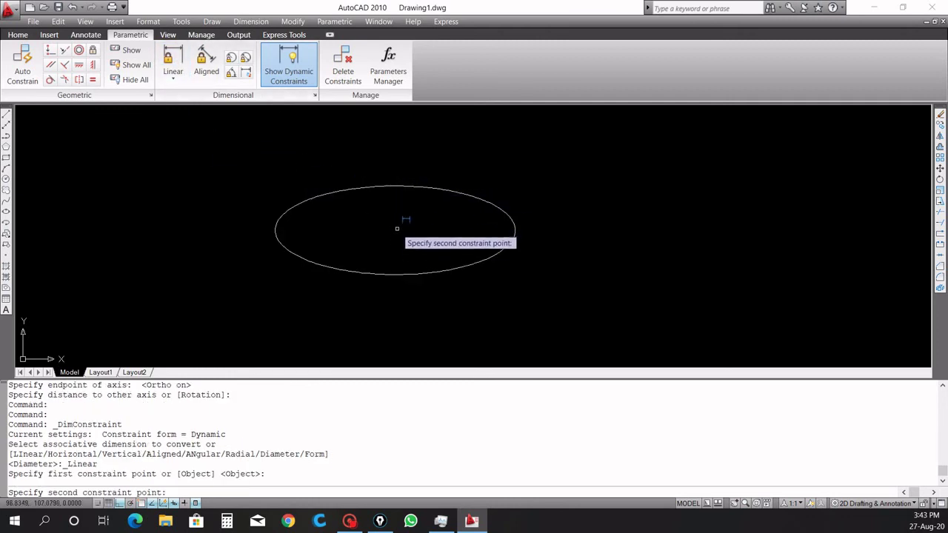
pyautogui.click(397, 269)
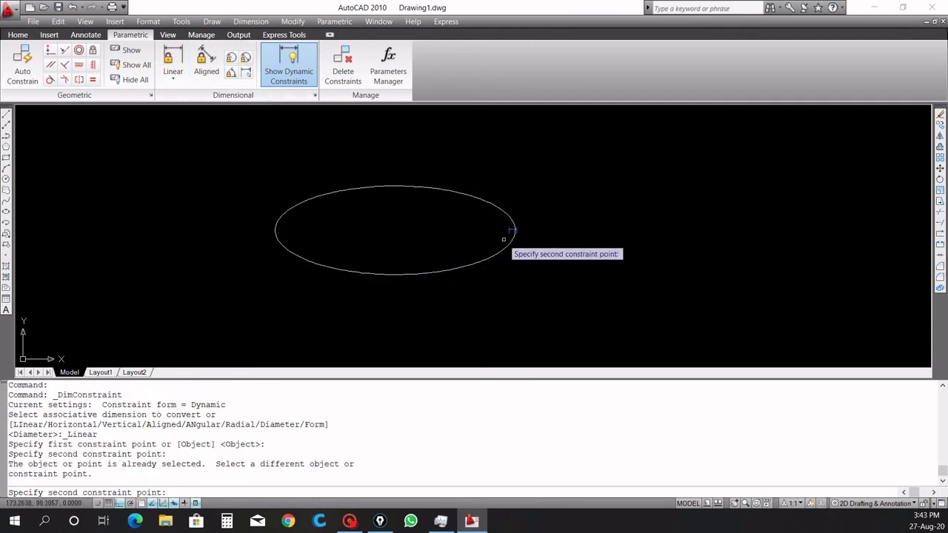
pyautogui.press('Escape')
pyautogui.press('Escape')
pyautogui.press('Escape')
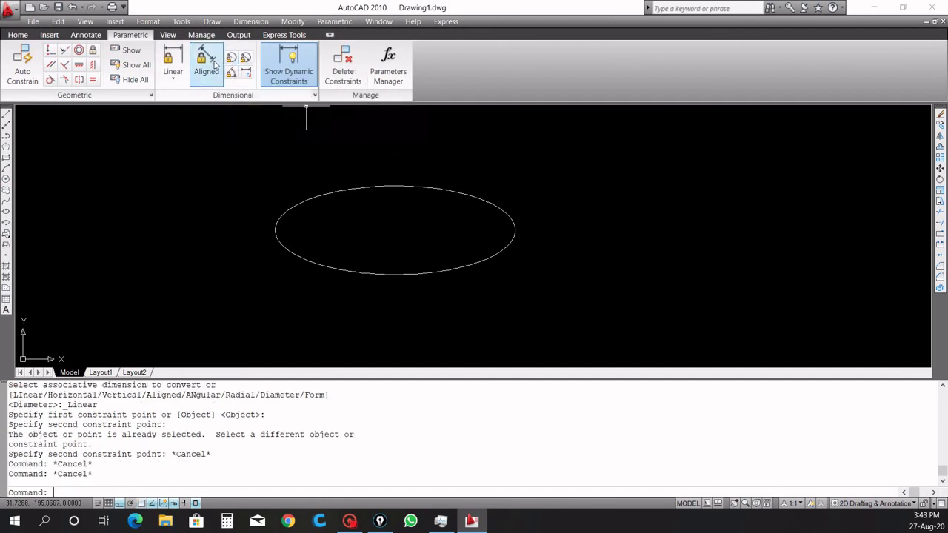
pyautogui.click(172, 74)
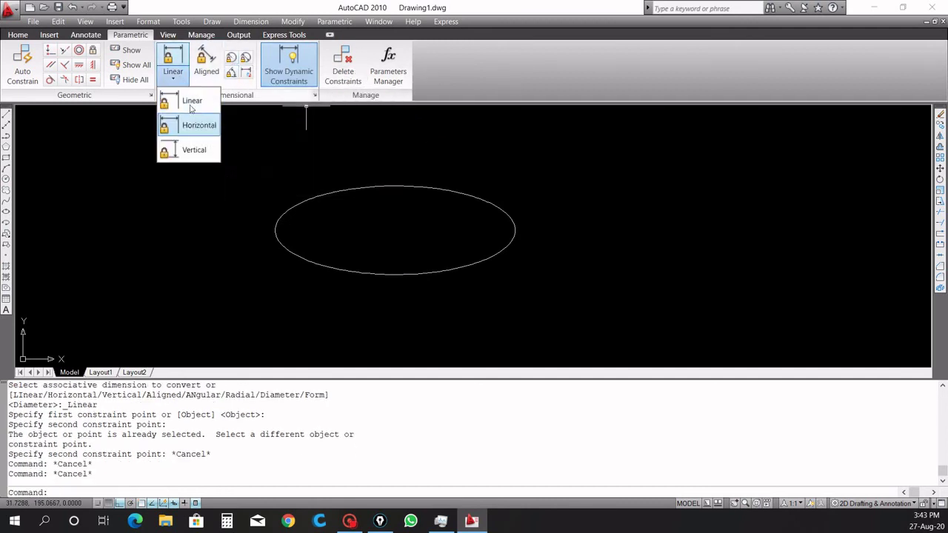
pyautogui.click(196, 126)
pyautogui.click(284, 219)
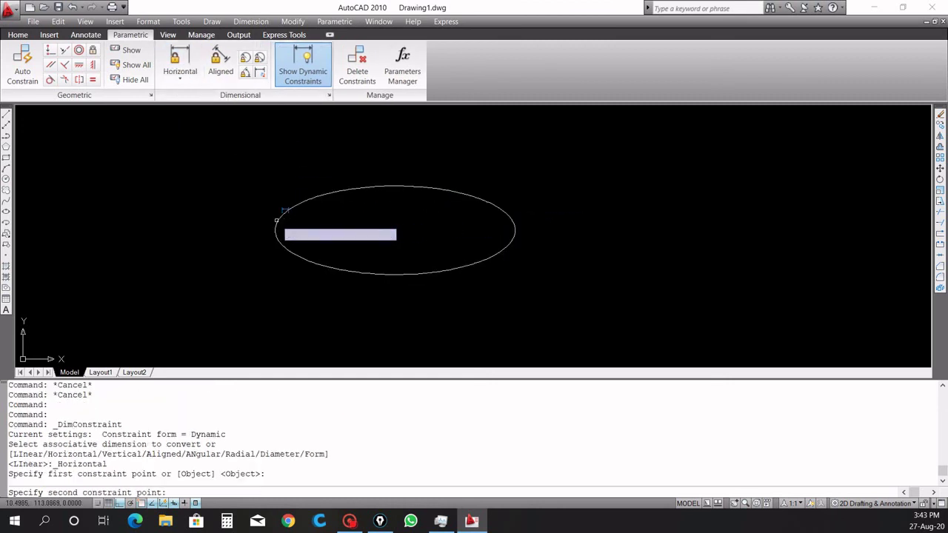
pyautogui.click(514, 224)
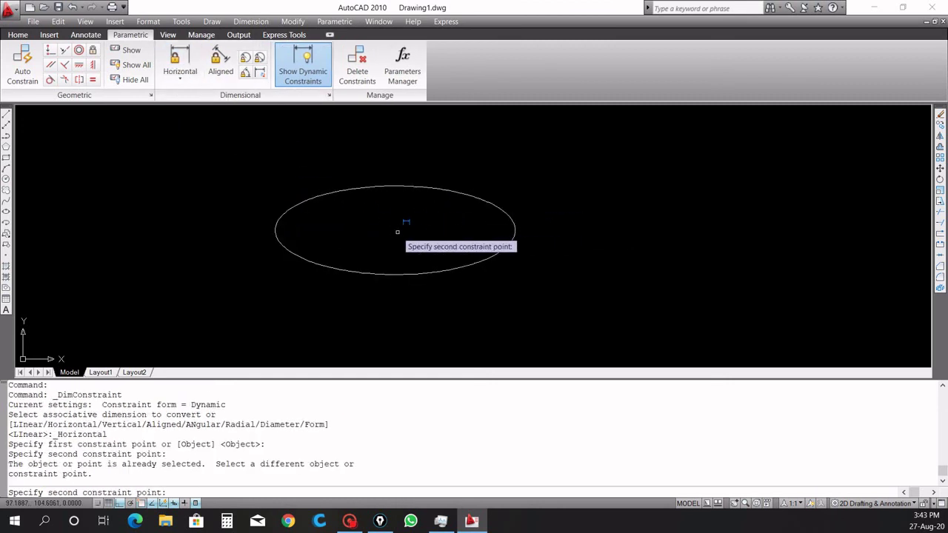
pyautogui.click(393, 227)
pyautogui.click(397, 223)
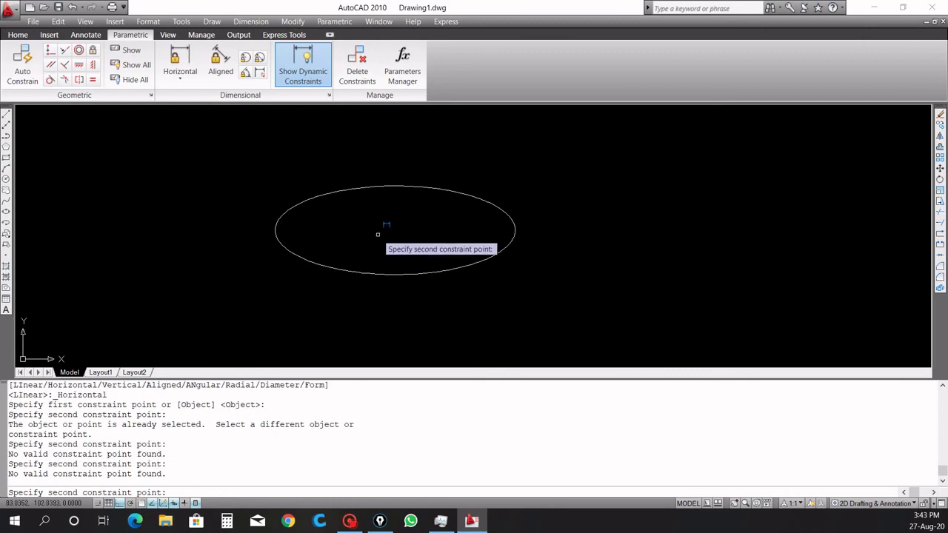
pyautogui.press('Escape')
pyautogui.press('Escape')
pyautogui.press('Escape')
pyautogui.click(551, 270)
# Delete the horizontal ellipse and draw a tall one from two axis endpoints and a width.
pyautogui.click(262, 163)
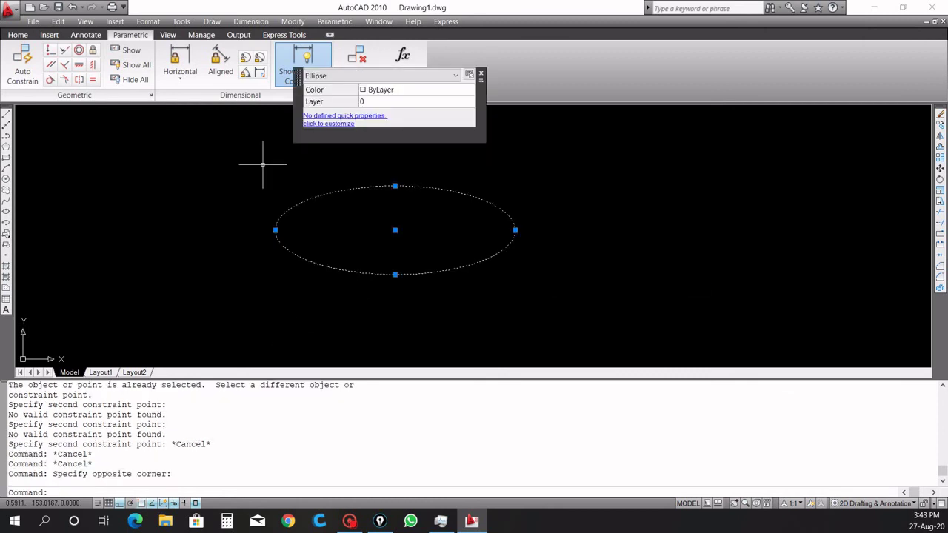
pyautogui.press('Delete')
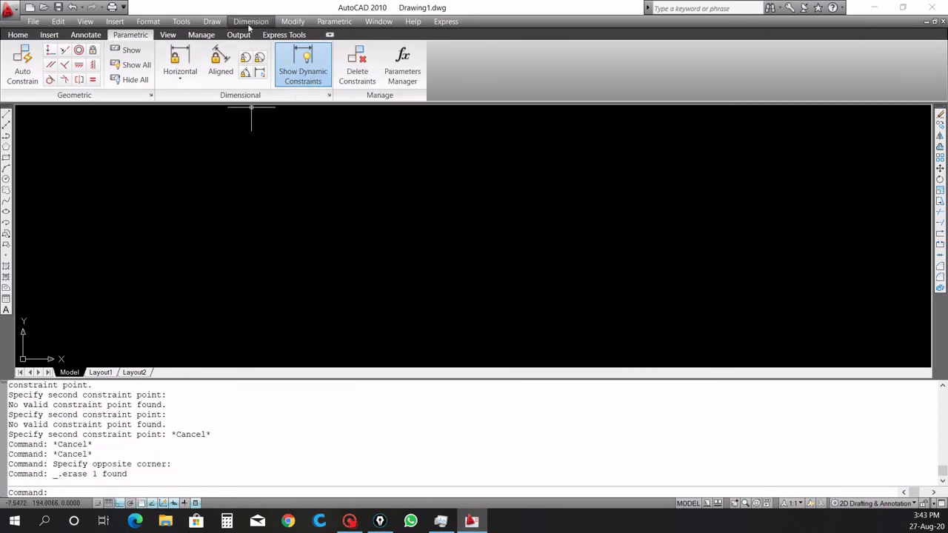
pyautogui.click(6, 212)
pyautogui.click(385, 229)
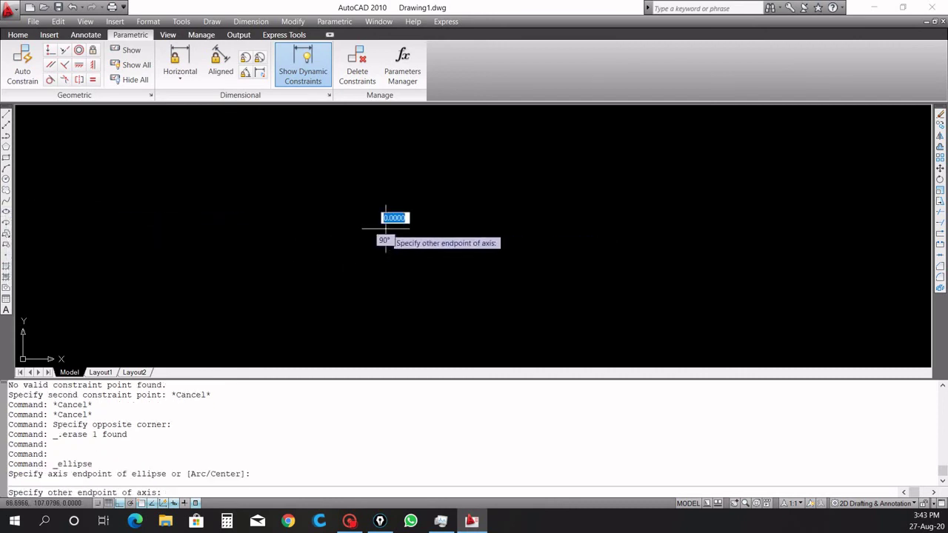
pyautogui.click(305, 230)
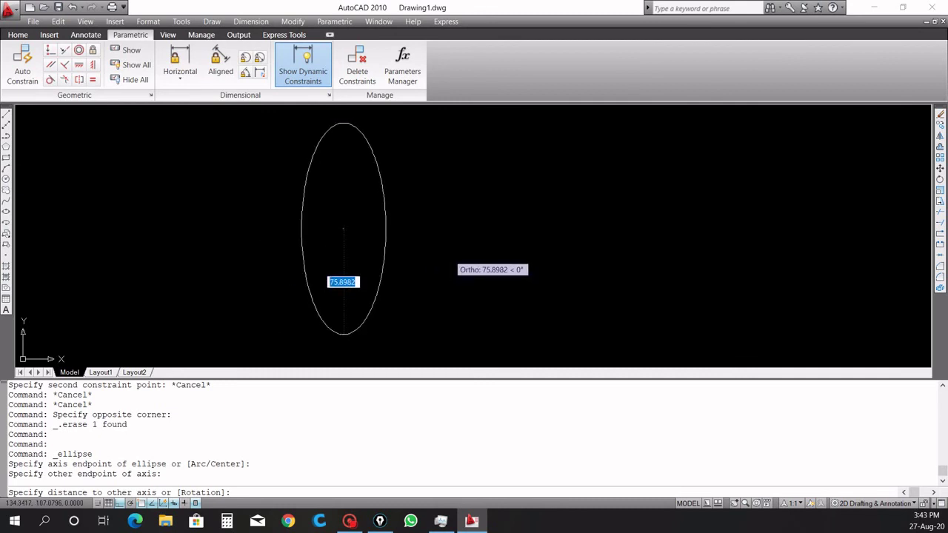
pyautogui.click(448, 256)
# Add a 151.7963 linear dimension from the ellipse's top to bottom, placed on the right.
pyautogui.click(251, 21)
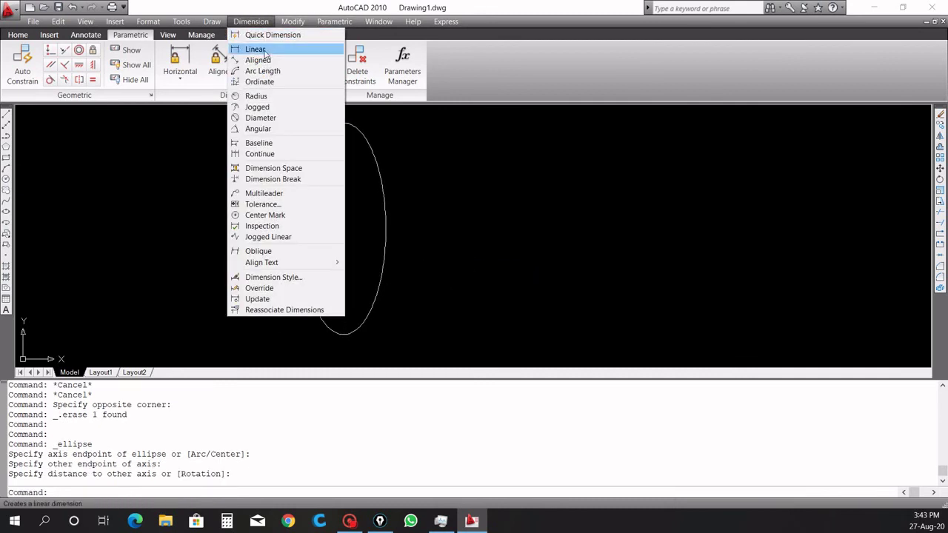
pyautogui.click(260, 49)
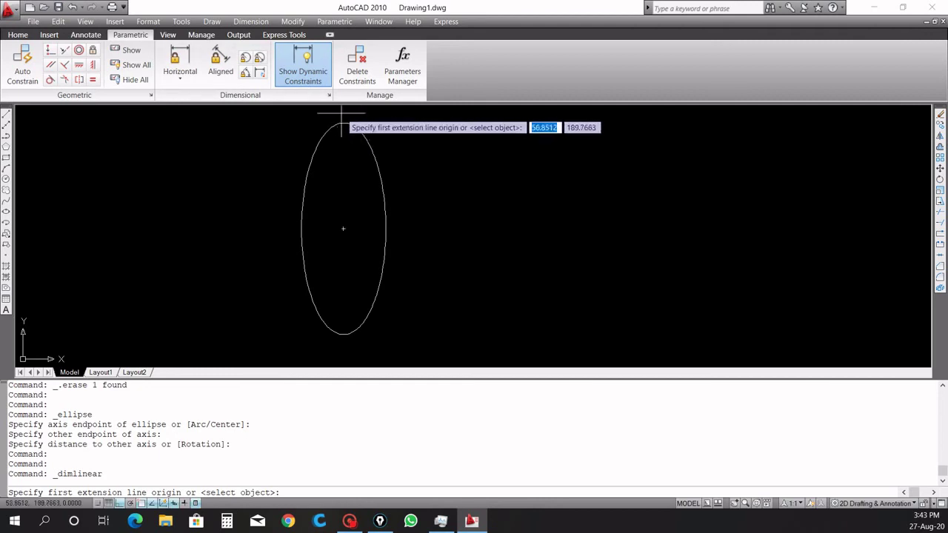
pyautogui.click(342, 123)
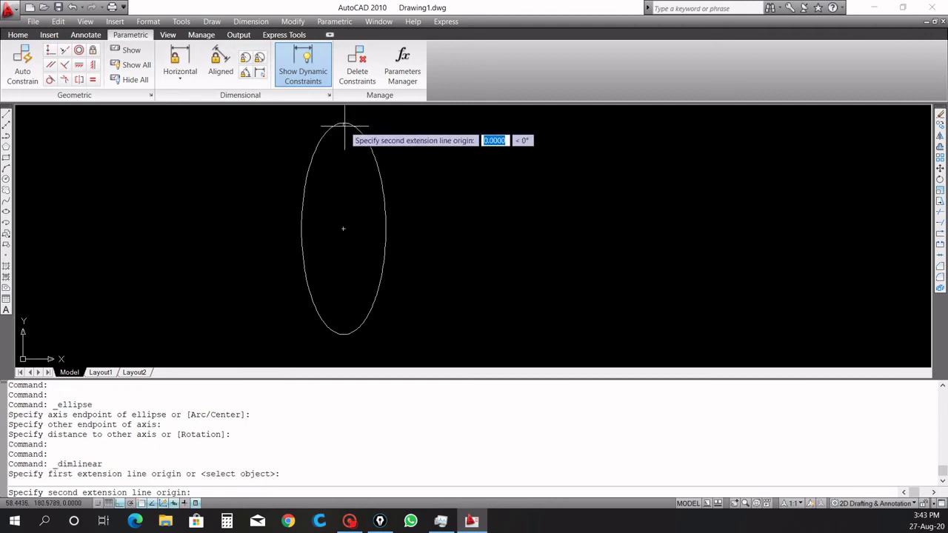
pyautogui.click(342, 335)
pyautogui.click(435, 272)
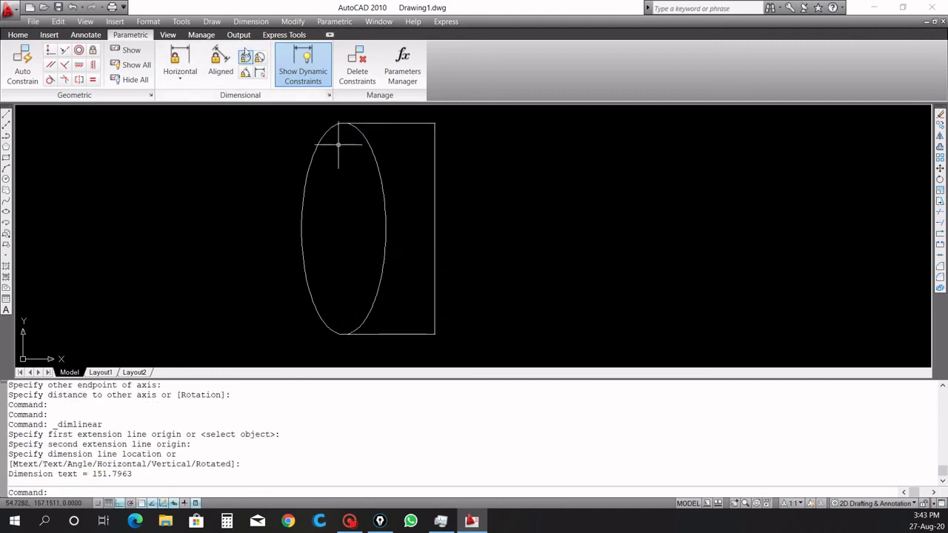
pyautogui.click(251, 21)
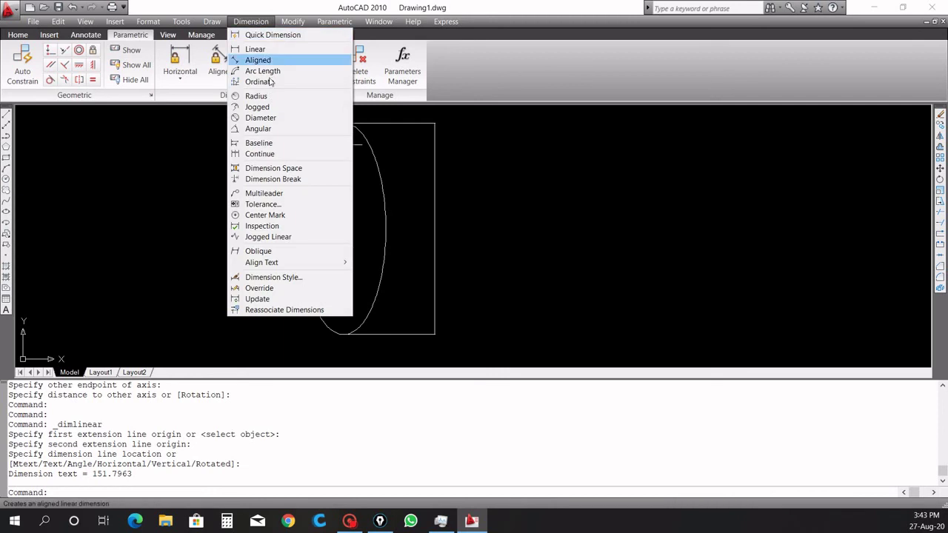
pyautogui.click(483, 200)
pyautogui.click(411, 181)
pyautogui.scroll(5, 437, 215)
pyautogui.scroll(5, 400, 237)
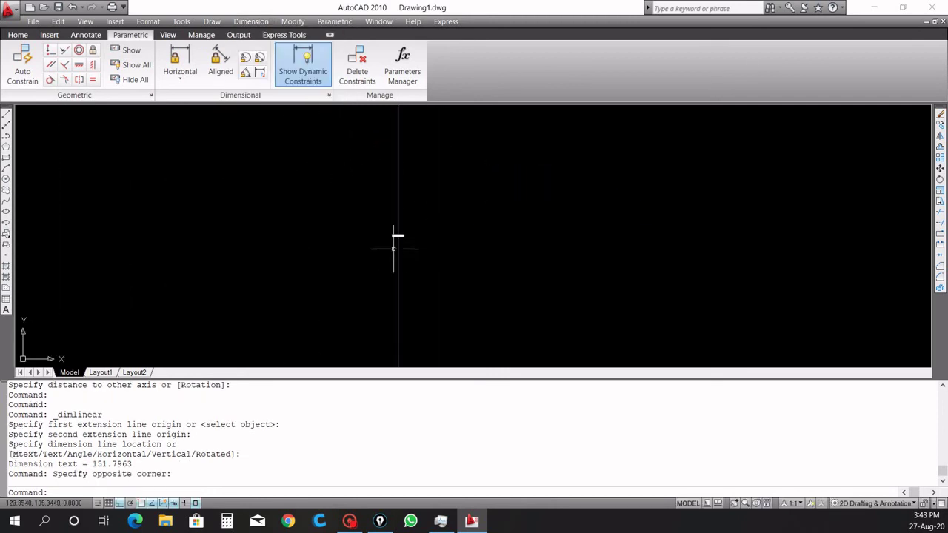
pyautogui.scroll(3, 422, 252)
pyautogui.scroll(2, 430, 253)
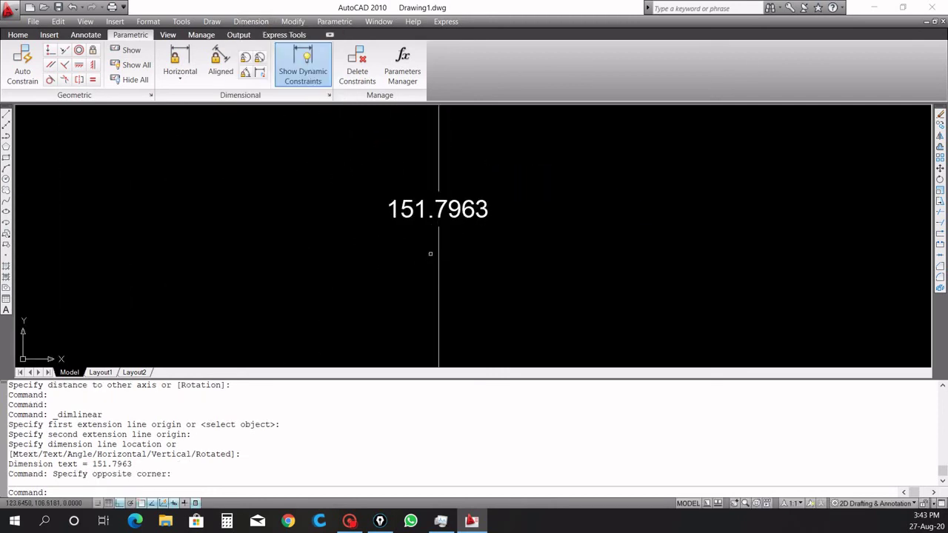
# Start a note above the dimension reading 'now we have an free ellipse'.
pyautogui.click(271, 175)
pyautogui.write('now we')
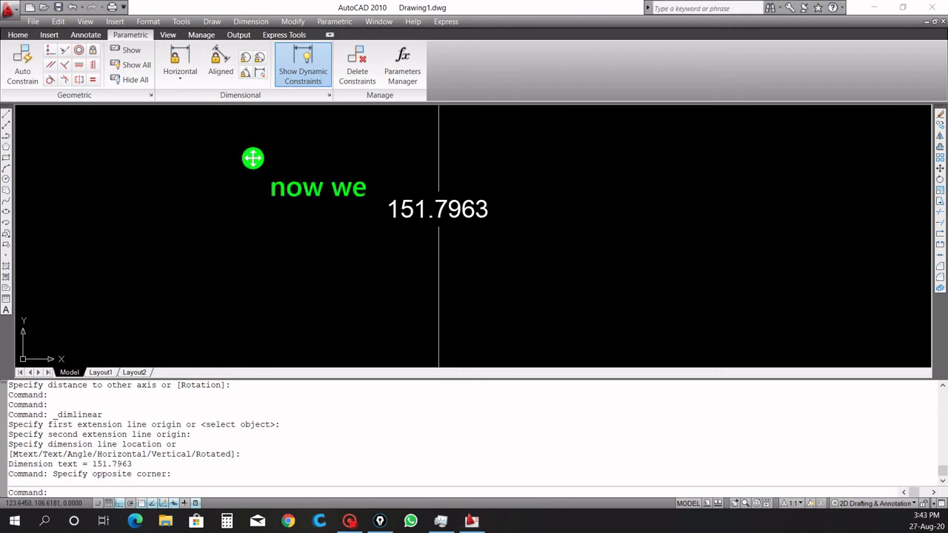
pyautogui.write(' have d')
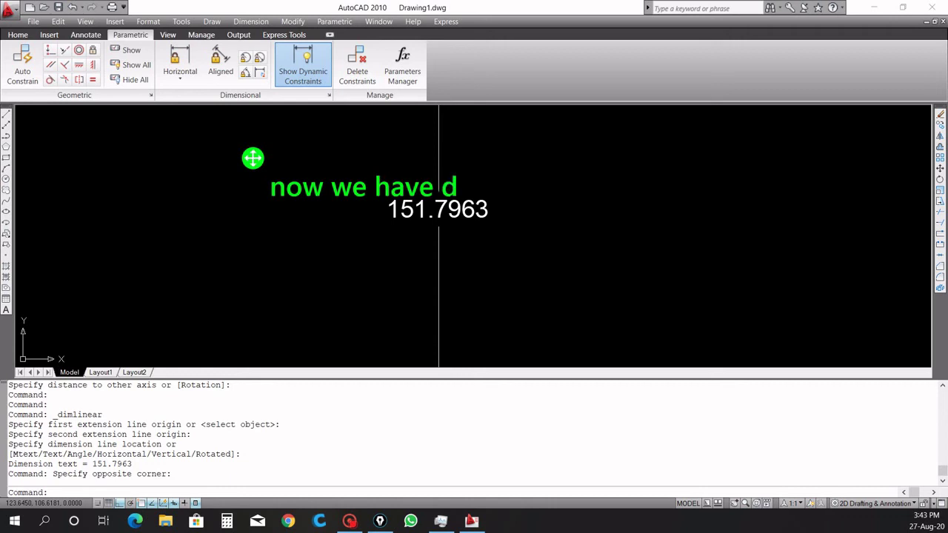
pyautogui.write('rawn')
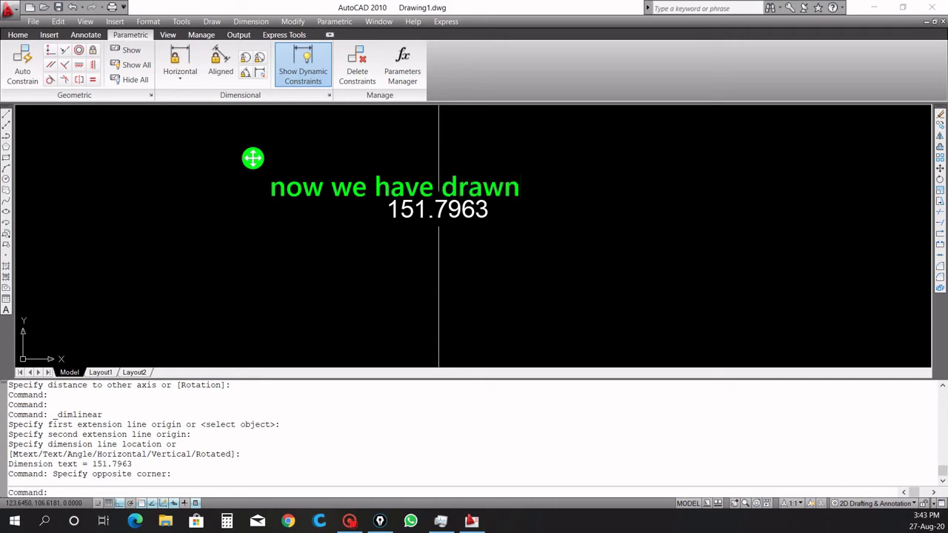
pyautogui.write(' n')
pyautogui.press('BackSpace')
pyautogui.write('an fr')
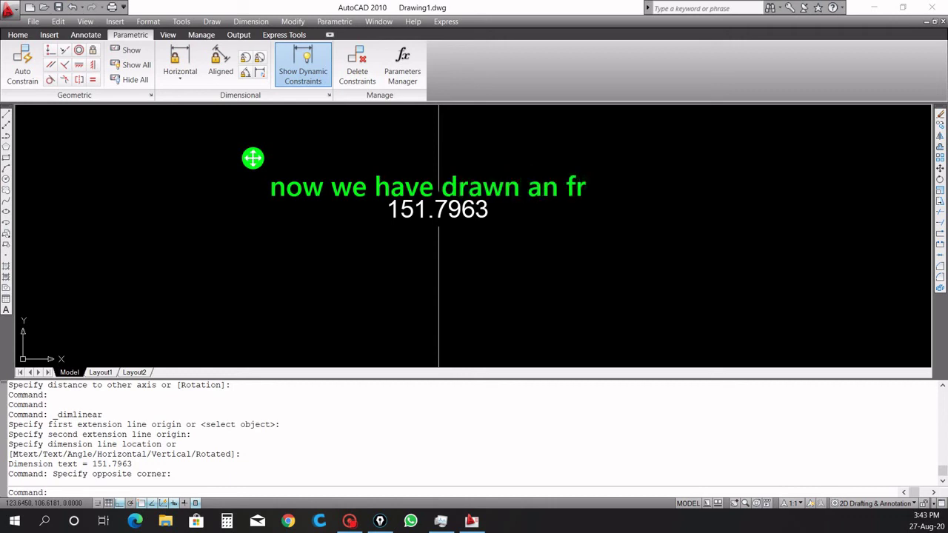
pyautogui.write('ee ellips')
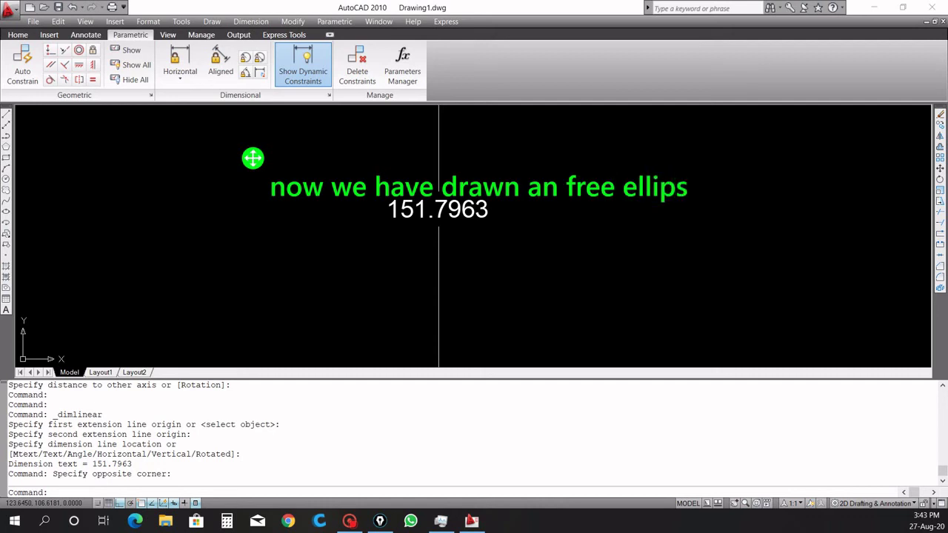
pyautogui.write('e')
# Add lines 'we have given dimension but it is not visible' and 'how to change the text size'.
pyautogui.press('Return')
pyautogui.write('ut')
pyautogui.press('BackSpace')
pyautogui.press('BackSpace')
pyautogui.write('we have g')
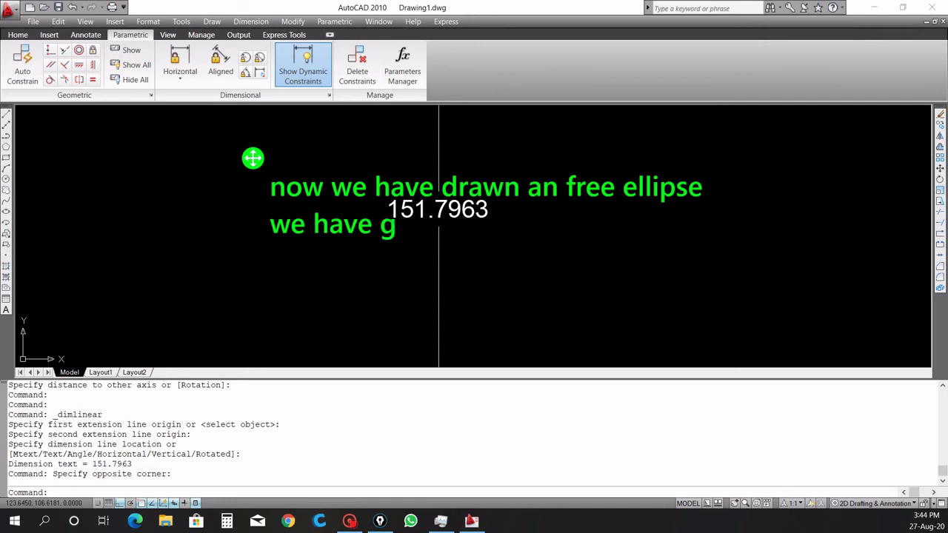
pyautogui.write('iven dimen')
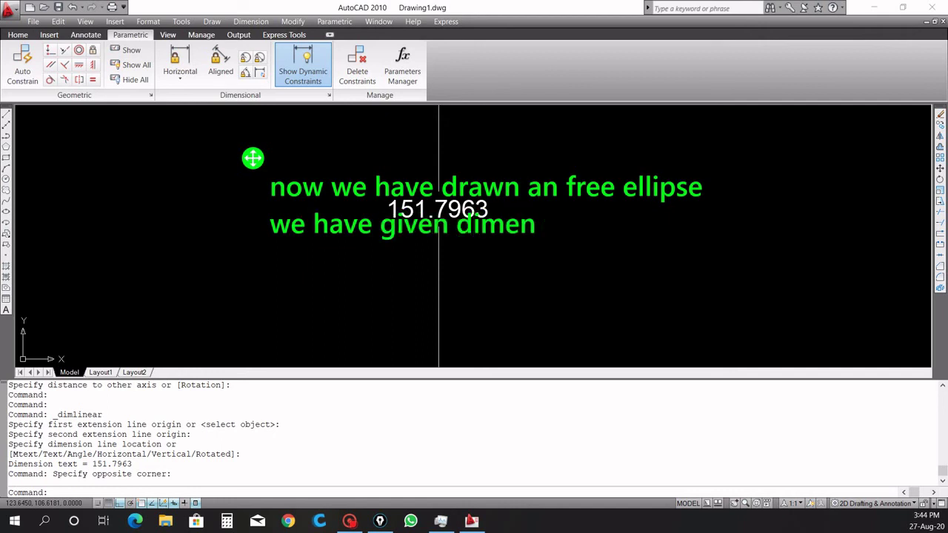
pyautogui.write('tion ')
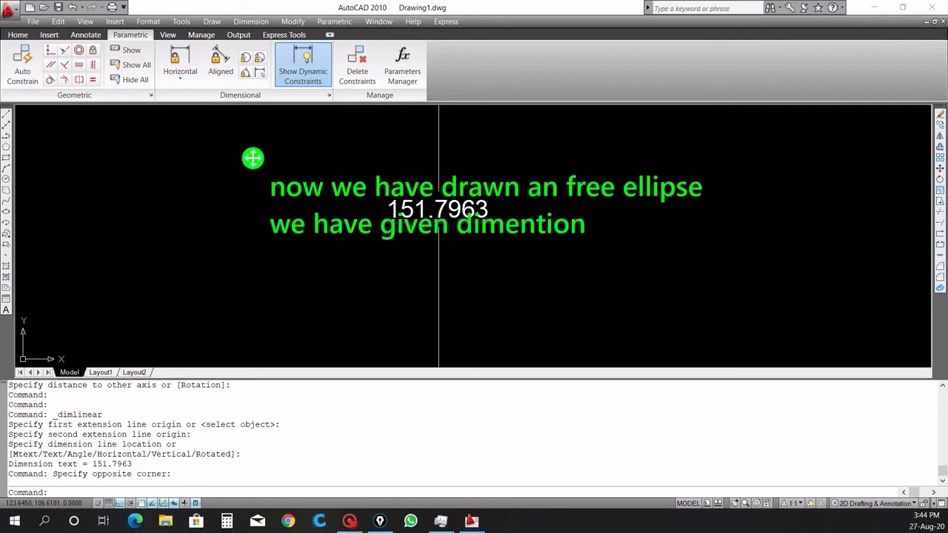
pyautogui.write('buts is')
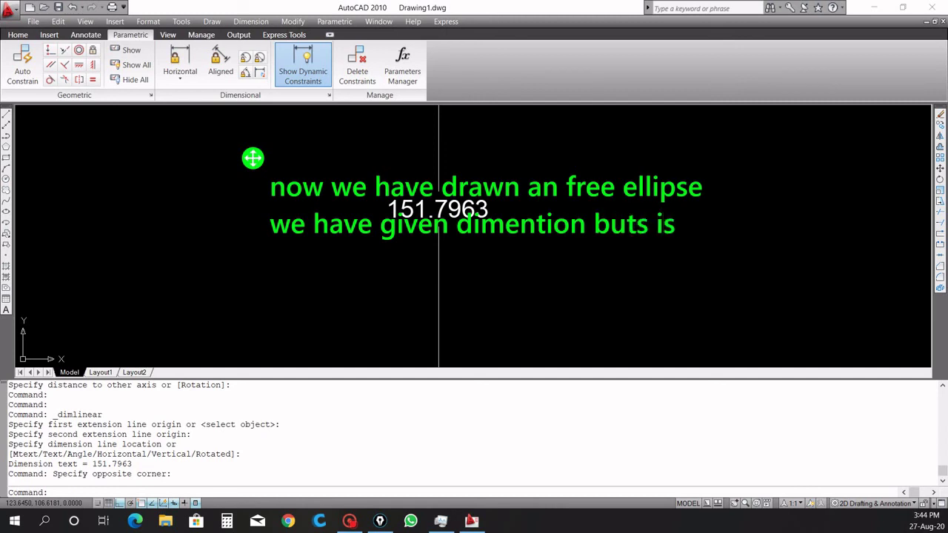
pyautogui.press('BackSpace')
pyautogui.press('BackSpace')
pyautogui.write('it')
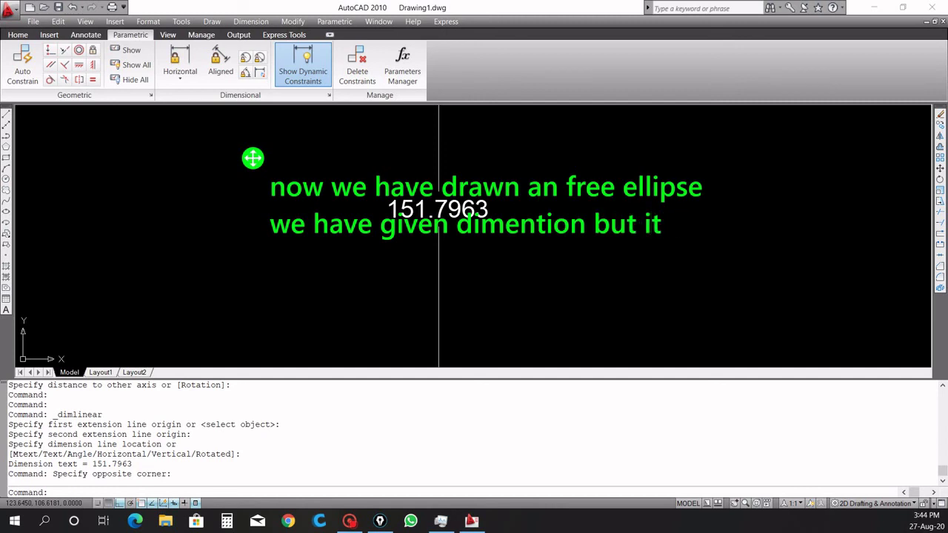
pyautogui.write(' is nowe')
pyautogui.press('BackSpace')
pyautogui.press('BackSpace')
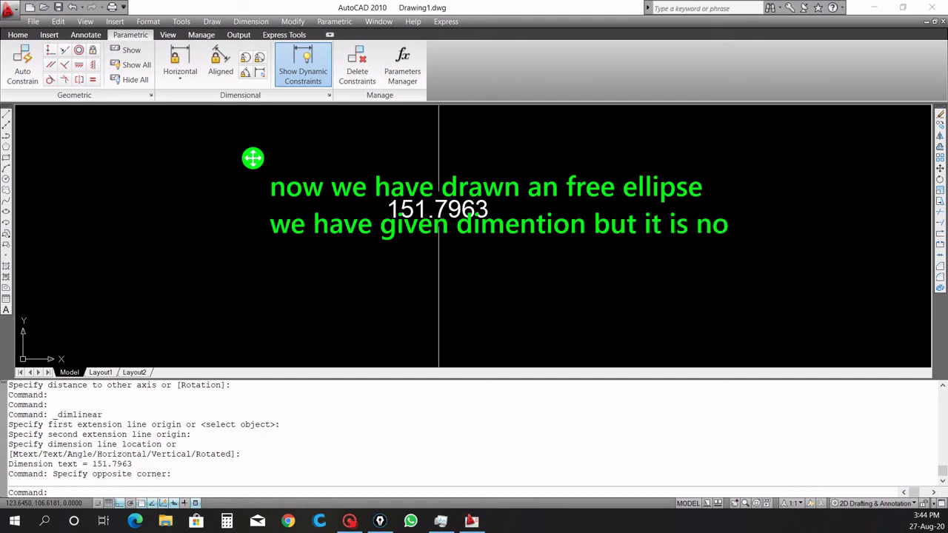
pyautogui.write('t v')
pyautogui.write('isible')
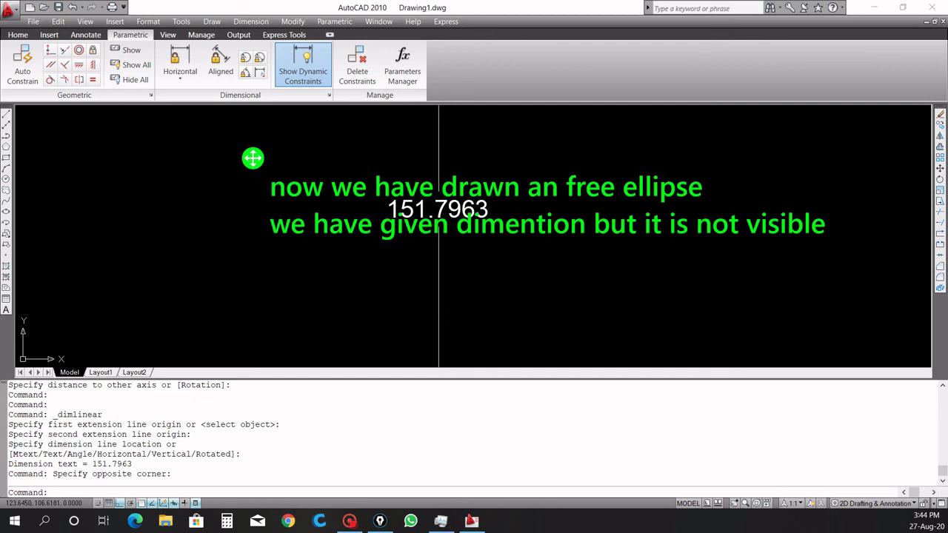
pyautogui.press('Return')
pyautogui.write('how to ch')
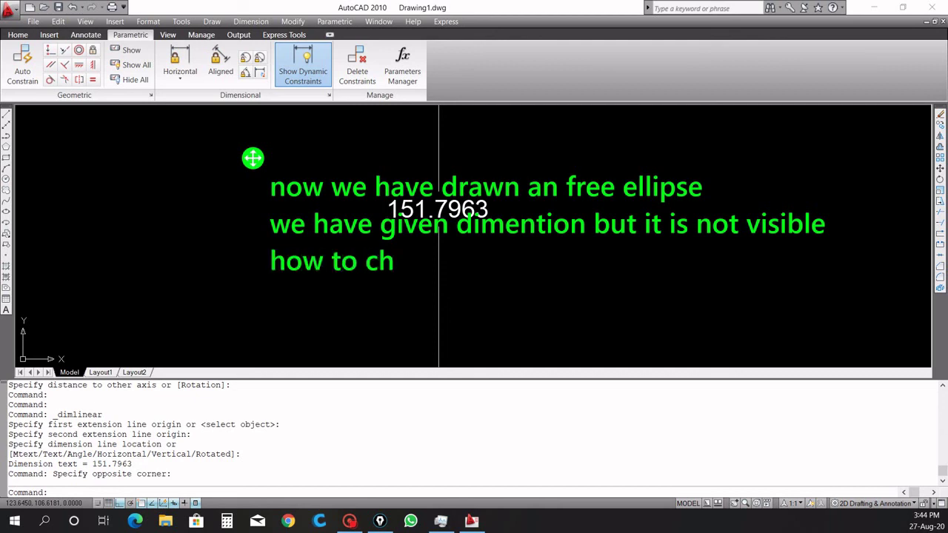
pyautogui.write('ange the')
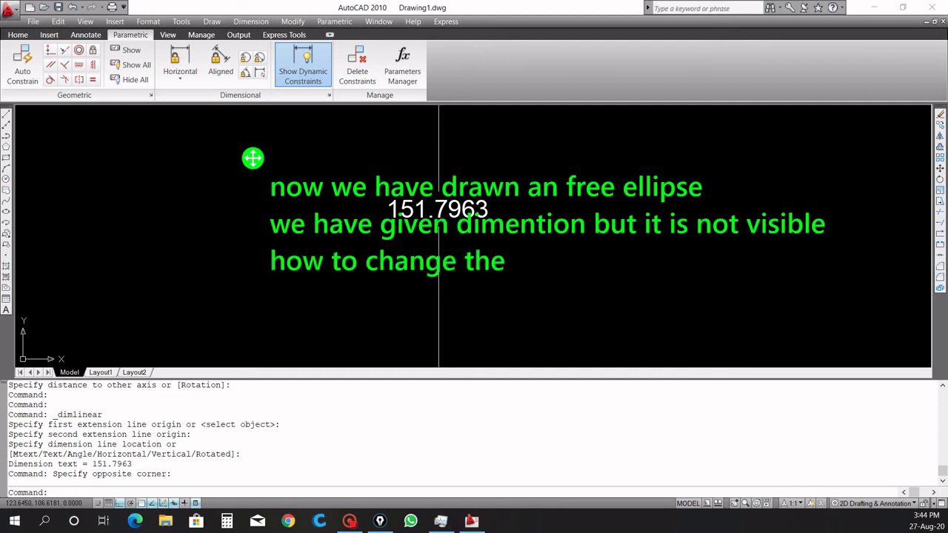
pyautogui.write(' text si')
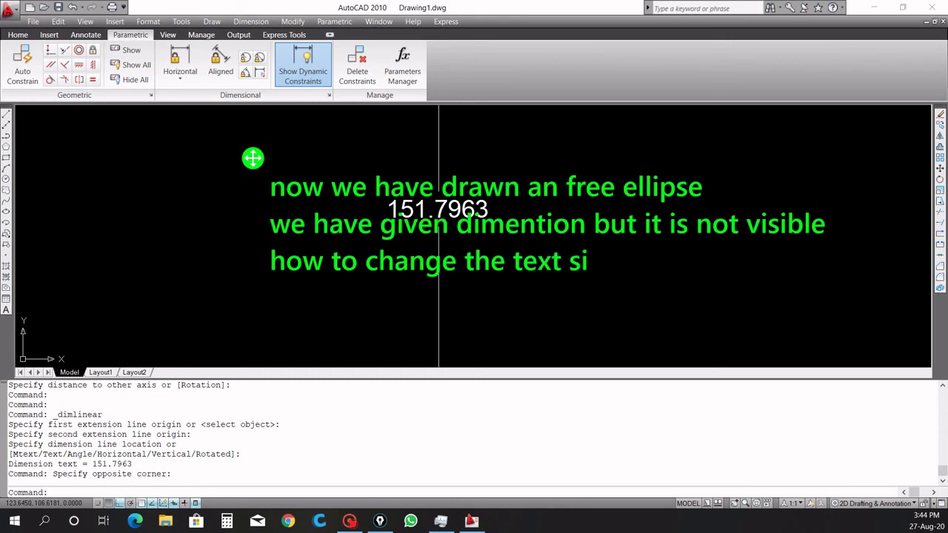
pyautogui.write('ze')
# Modify the Standard dimension style so its text height is 20.
pyautogui.click(251, 22)
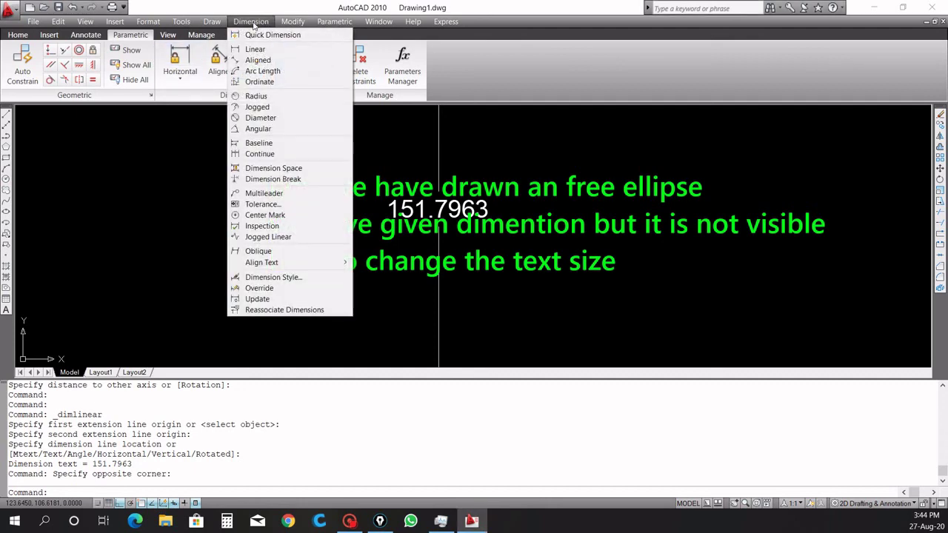
pyautogui.click(277, 278)
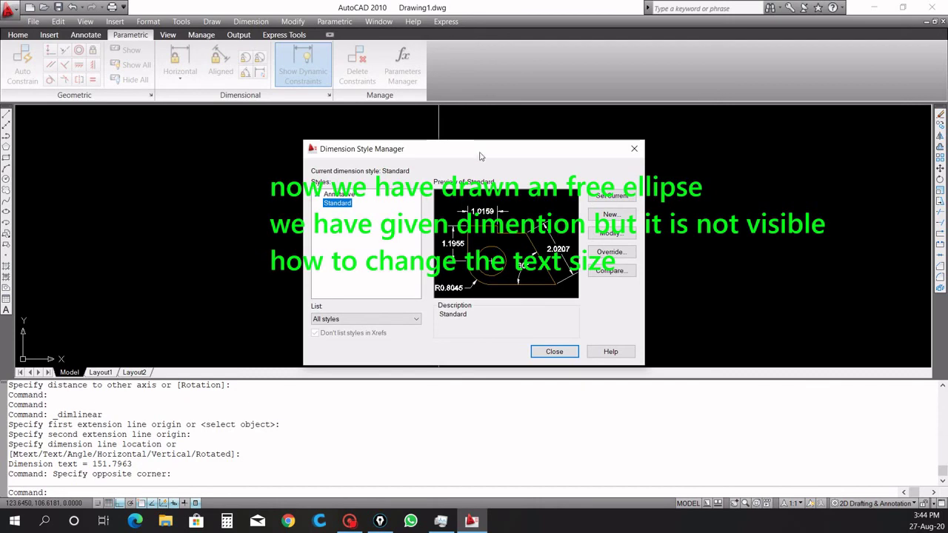
pyautogui.moveTo(480, 156); pyautogui.dragTo(197, 152)
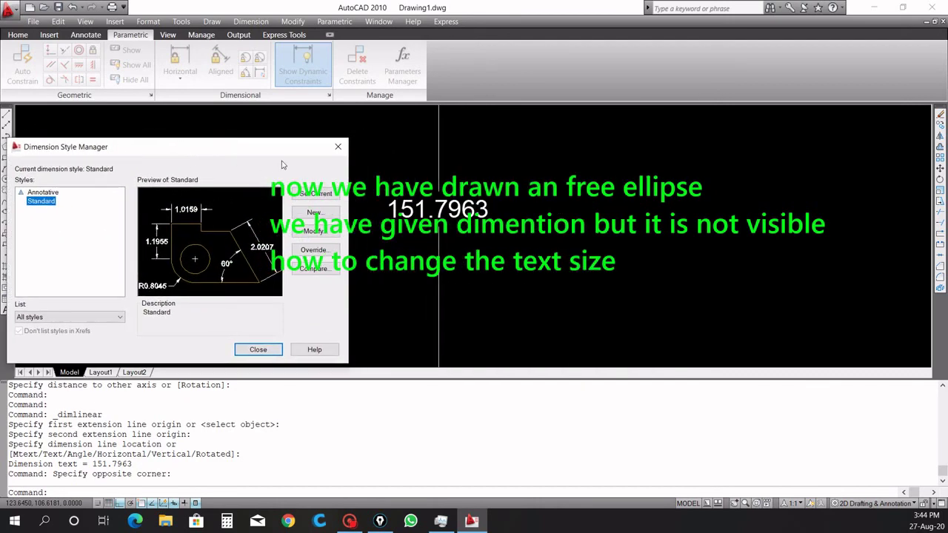
pyautogui.moveTo(281, 152); pyautogui.dragTo(700, 270)
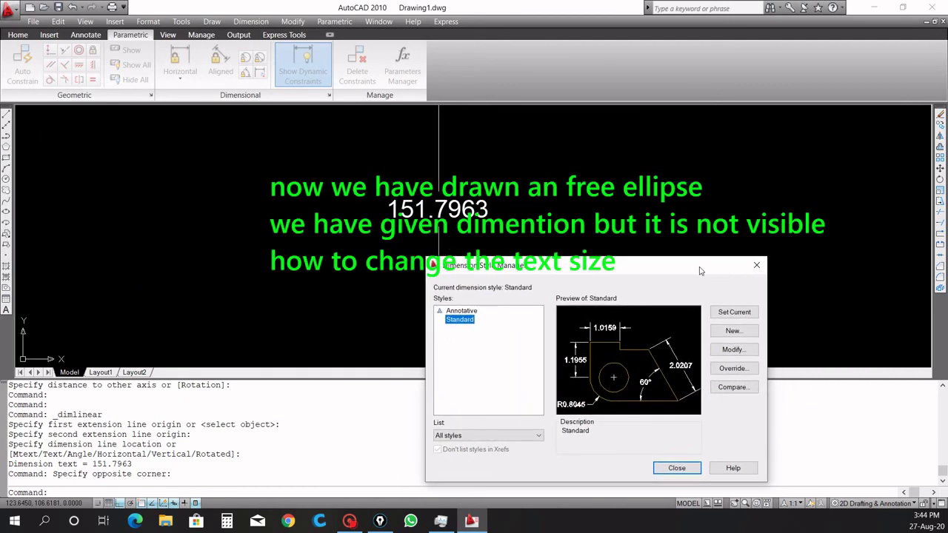
pyautogui.click(743, 353)
pyautogui.moveTo(634, 204); pyautogui.dragTo(344, 204)
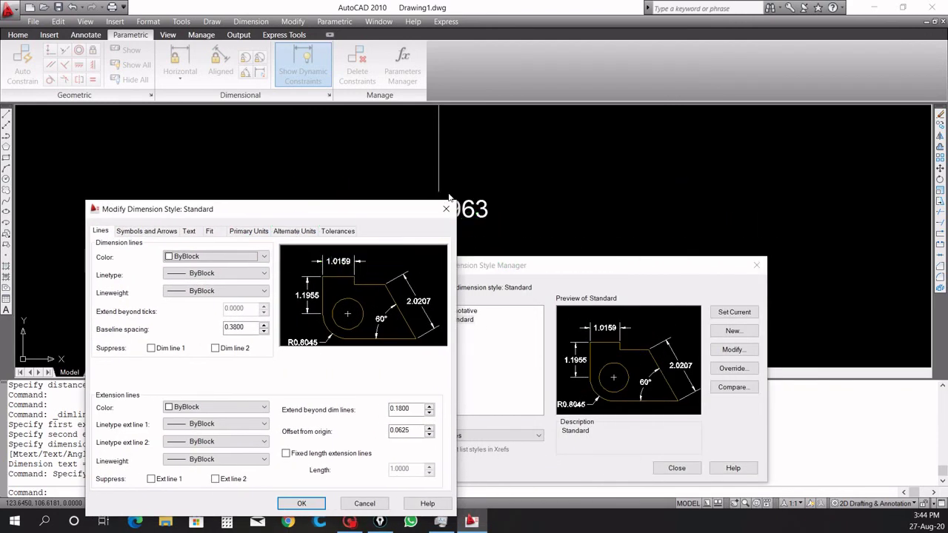
pyautogui.moveTo(364, 213); pyautogui.dragTo(364, 150)
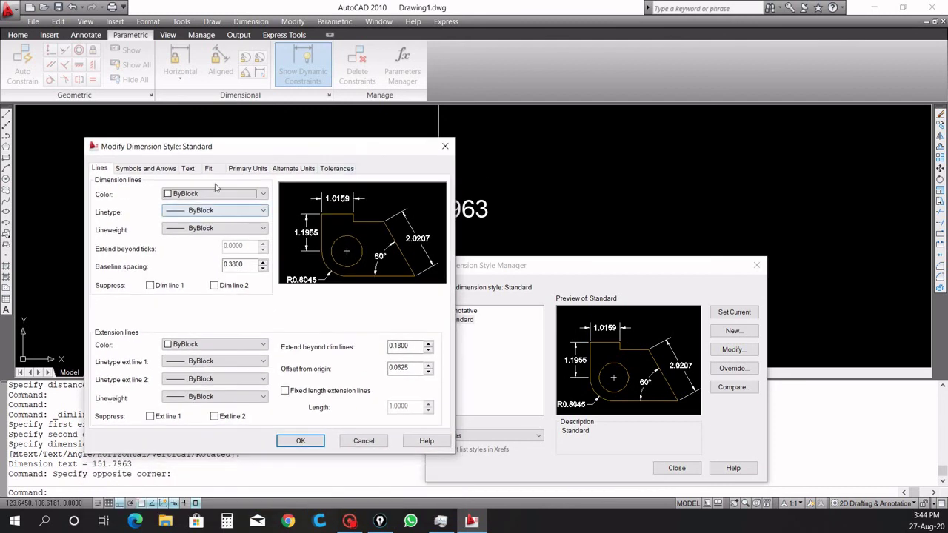
pyautogui.click(190, 169)
pyautogui.doubleClick(232, 255)
pyautogui.write('20')
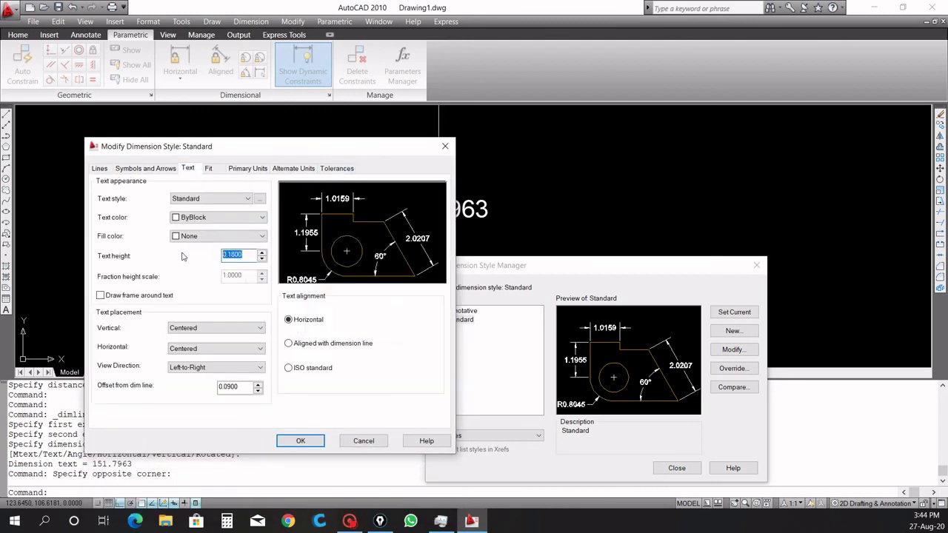
pyautogui.click(301, 441)
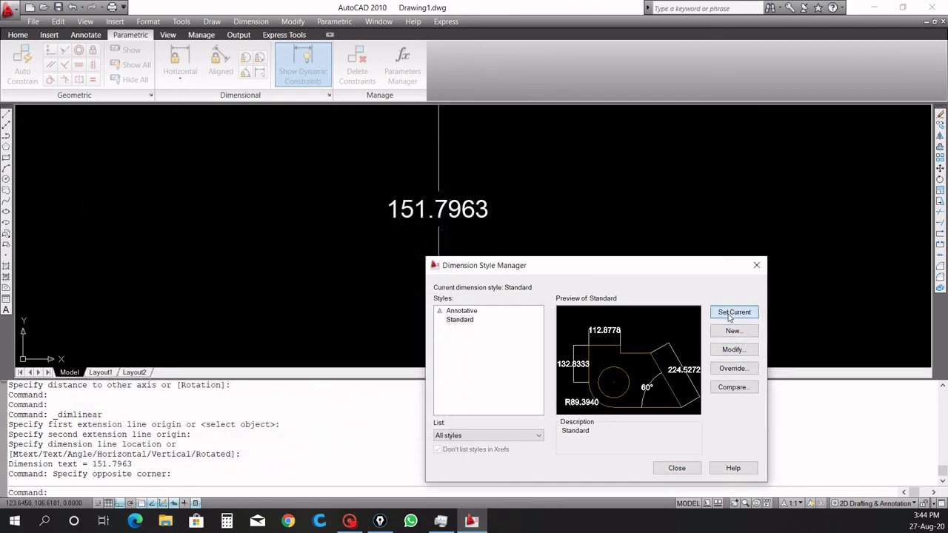
# Close the Dimension Style Manager and zoom to view the enlarged 151.7963 dimension.
pyautogui.click(677, 468)
pyautogui.scroll(-3, 517, 259)
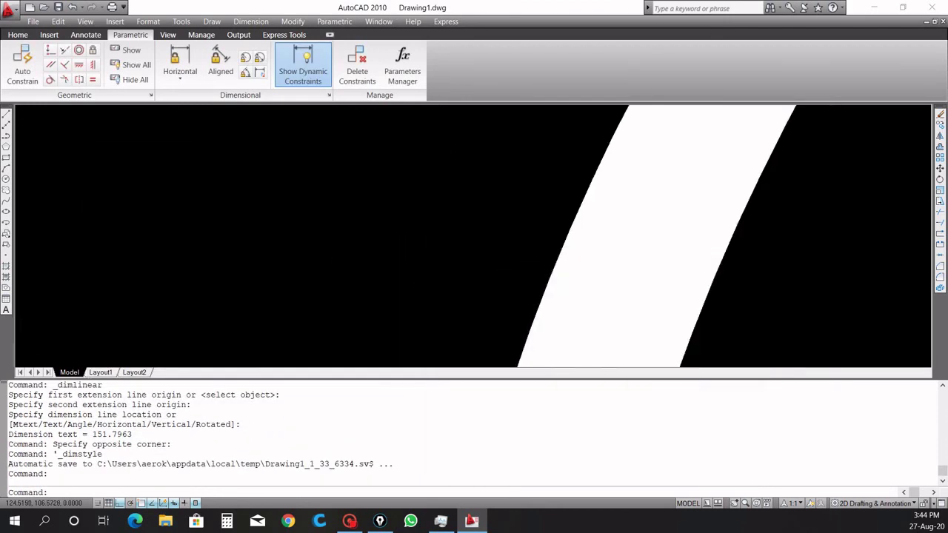
pyautogui.scroll(-3, 516, 258)
pyautogui.scroll(-3, 517, 259)
pyautogui.scroll(-3, 516, 259)
pyautogui.scroll(2, 516, 259)
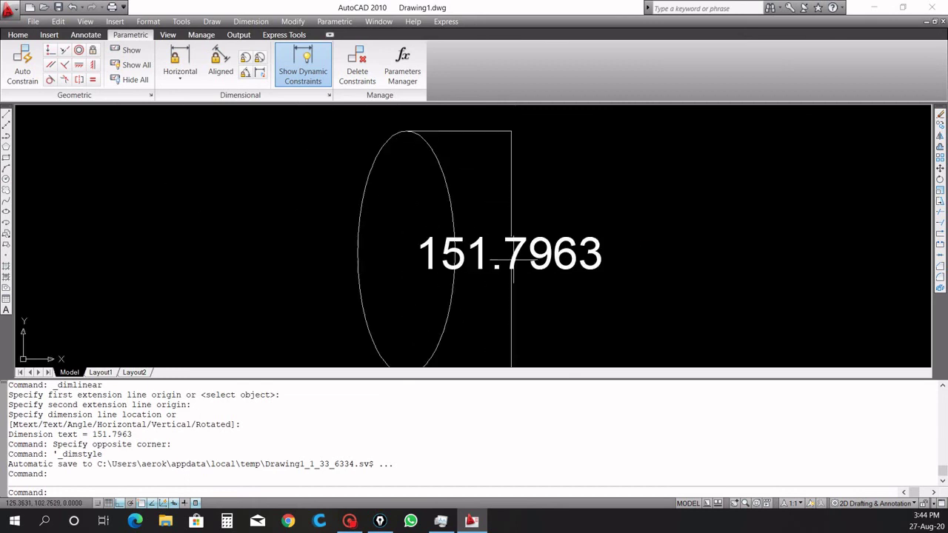
pyautogui.scroll(2, 519, 257)
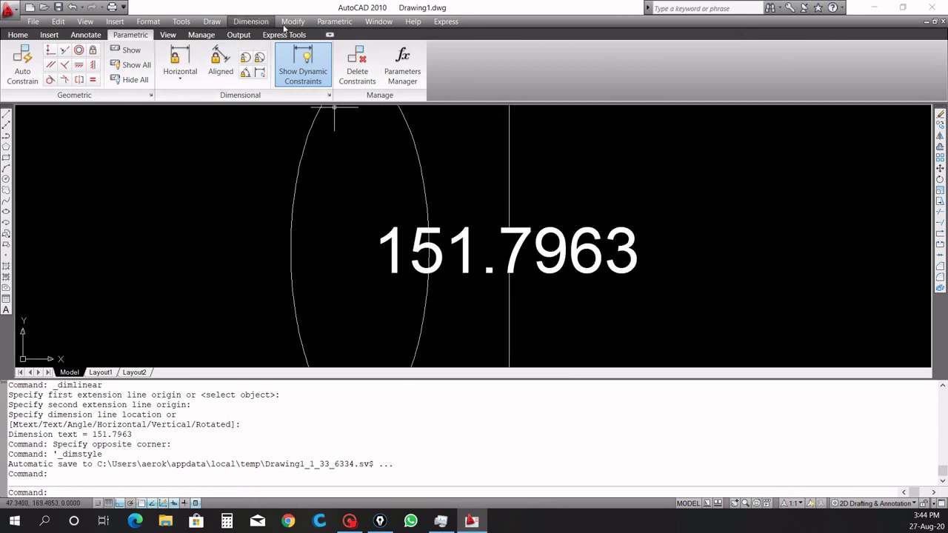
pyautogui.scroll(-2, 489, 211)
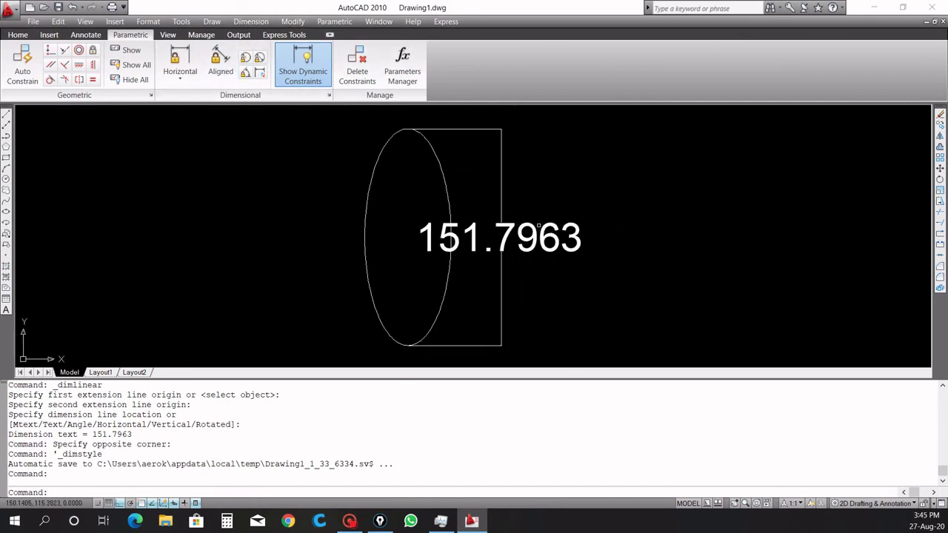
# Type the green note 'now the text is too large like wise you can change the dimention style' above the ellipse.
pyautogui.click(230, 158)
pyautogui.write('no')
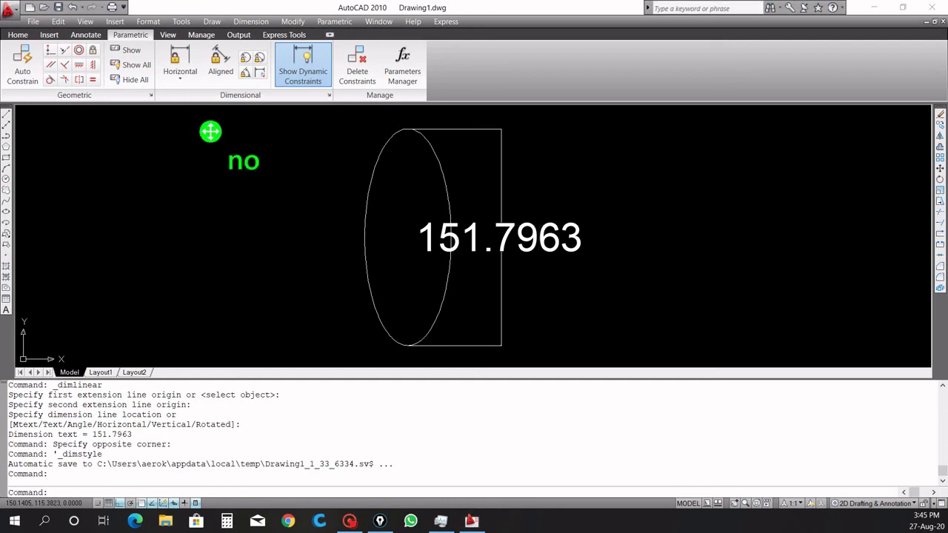
pyautogui.write('w the tex')
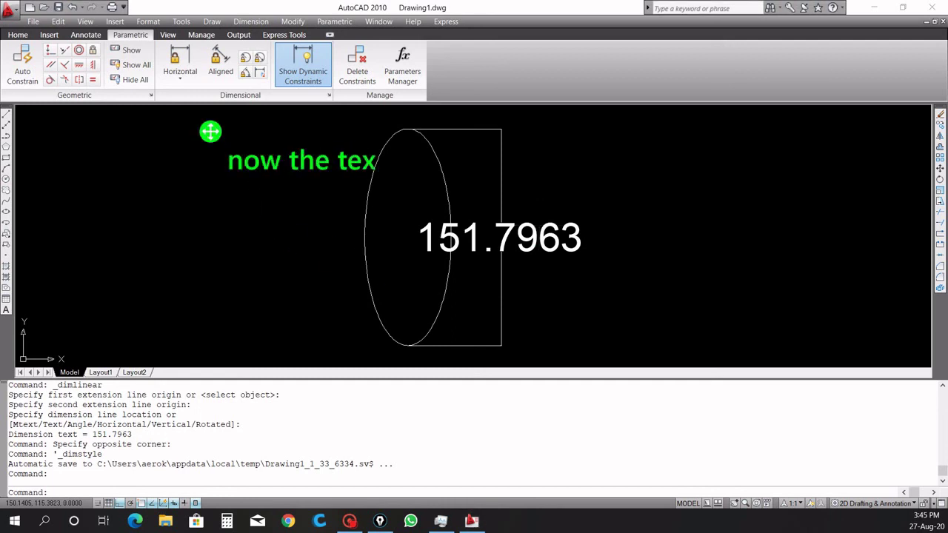
pyautogui.write('t is')
pyautogui.write(' too ')
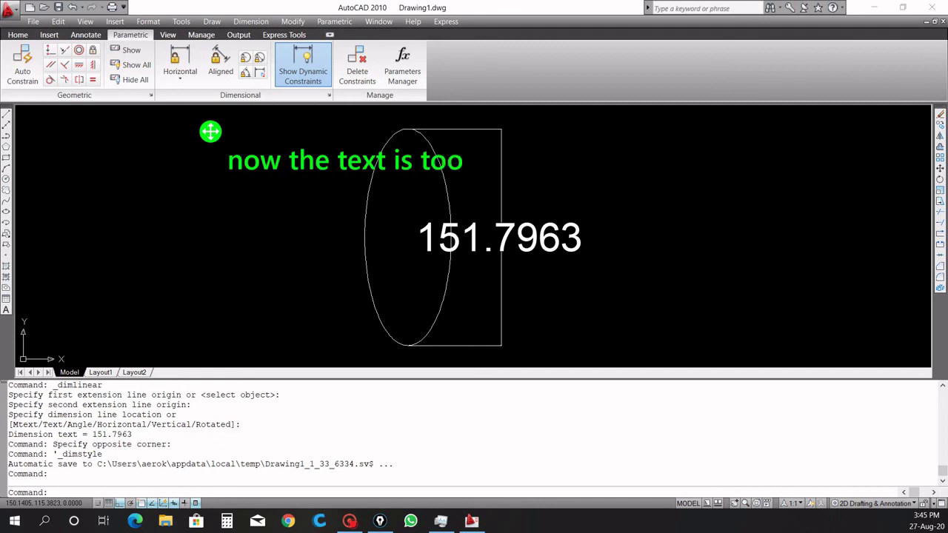
pyautogui.write('large')
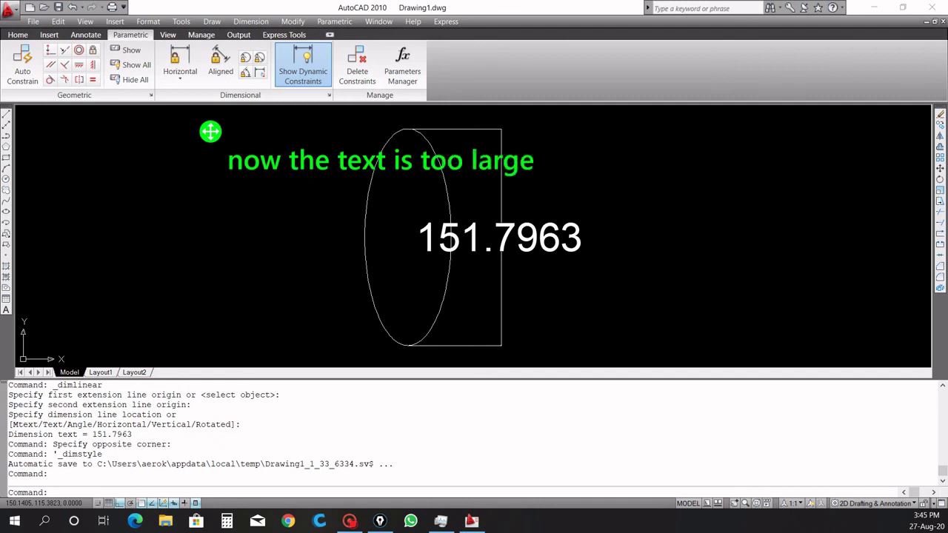
pyautogui.write(' like wis')
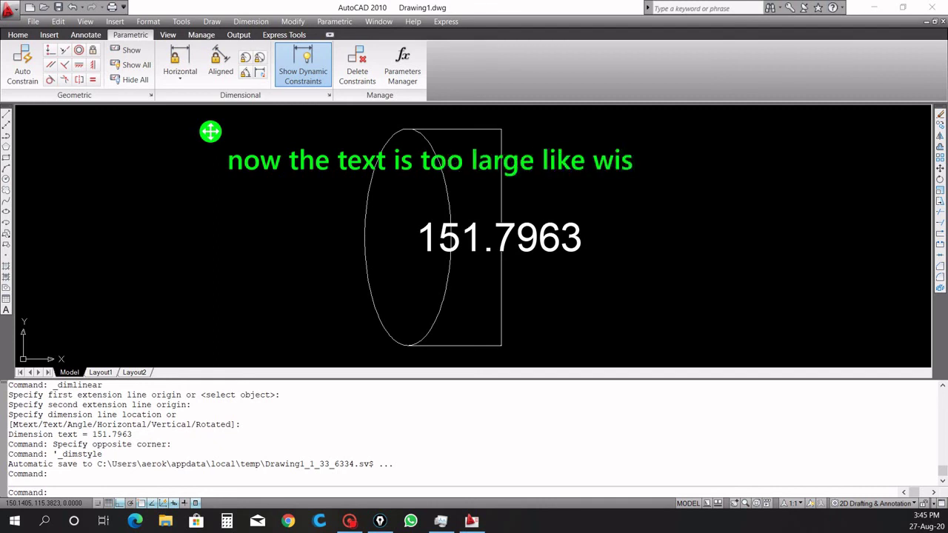
pyautogui.write('e you ca')
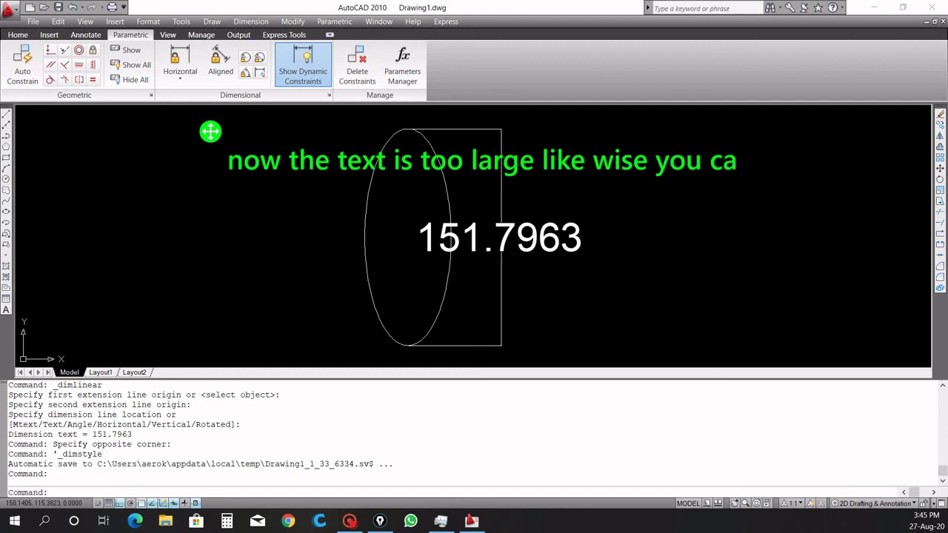
pyautogui.write('n change')
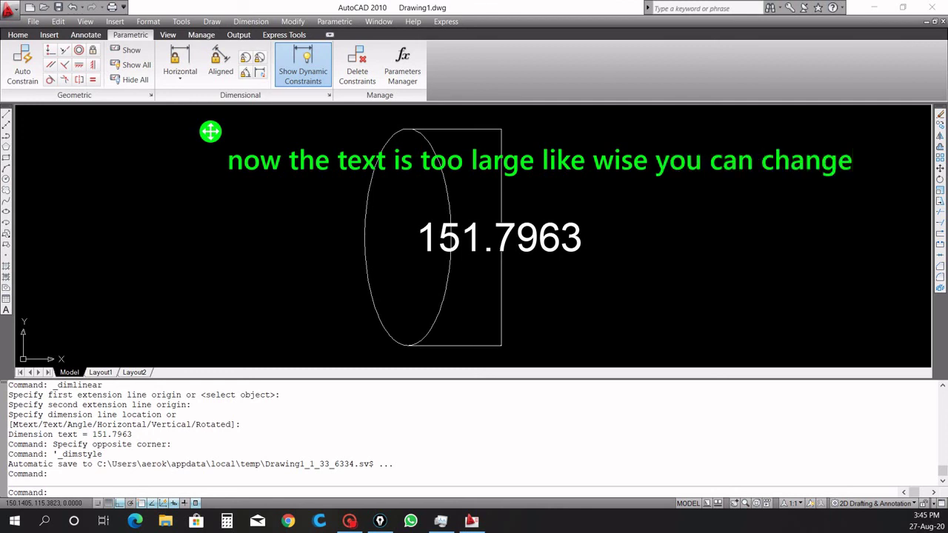
pyautogui.write(' the ')
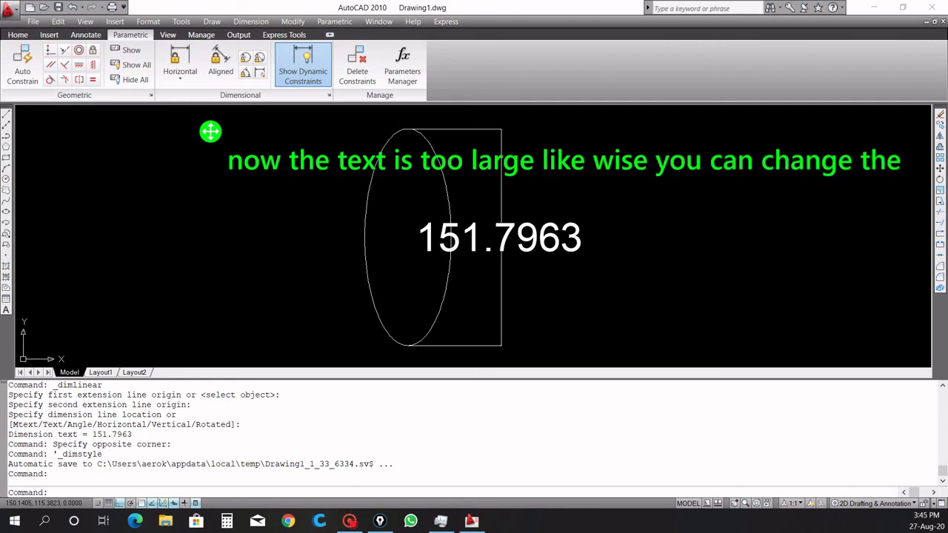
pyautogui.write('diment')
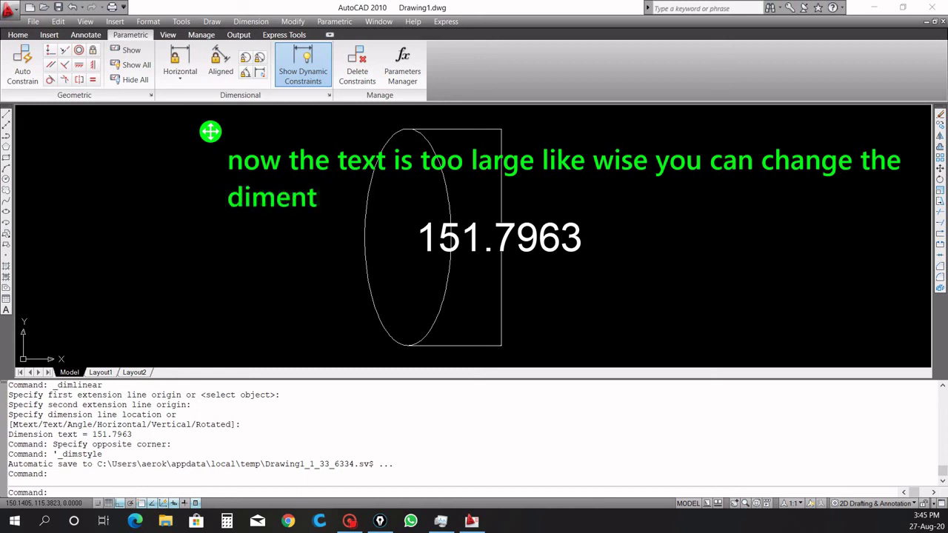
pyautogui.write('ion st')
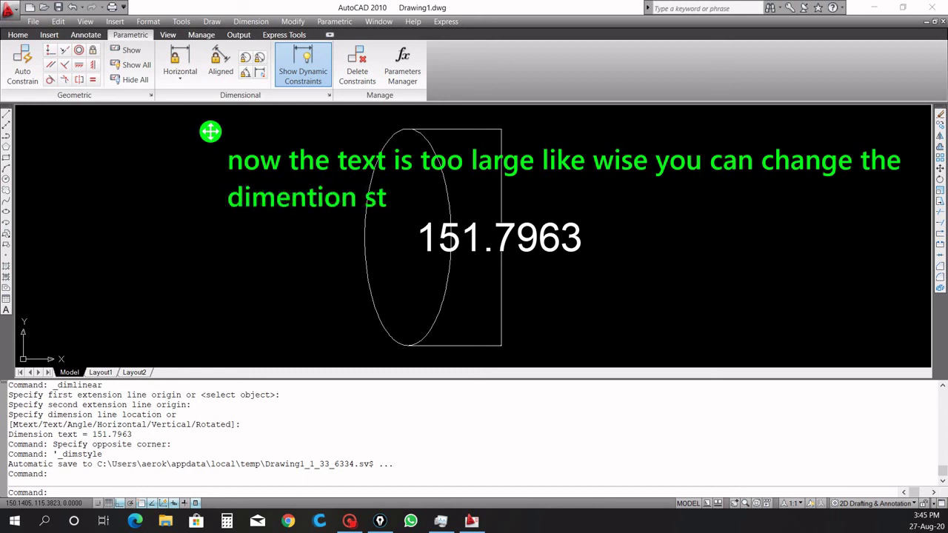
pyautogui.write('yle')
# Erase the ellipse and its 151.7963 dimension, then zoom to show all of model space.
pyautogui.press('Escape')
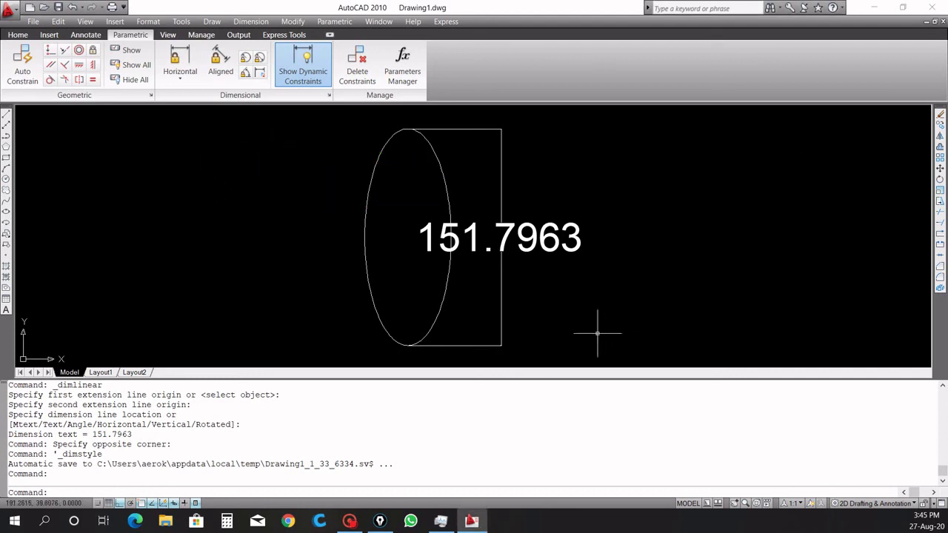
pyautogui.scroll(-4, 498, 230)
pyautogui.moveTo(556, 299); pyautogui.dragTo(460, 190)
pyautogui.press('Delete')
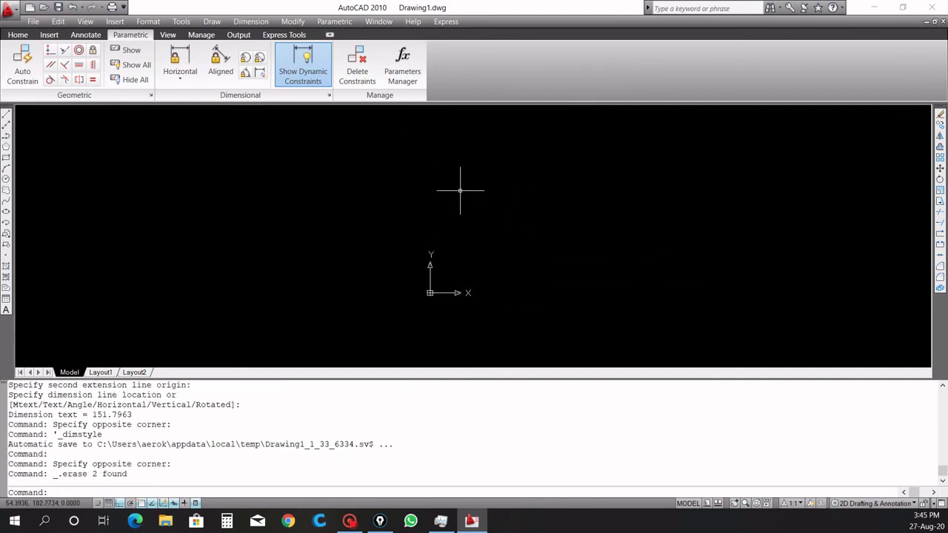
pyautogui.write('z')
pyautogui.press('Return')
pyautogui.write('a')
pyautogui.press('Return')
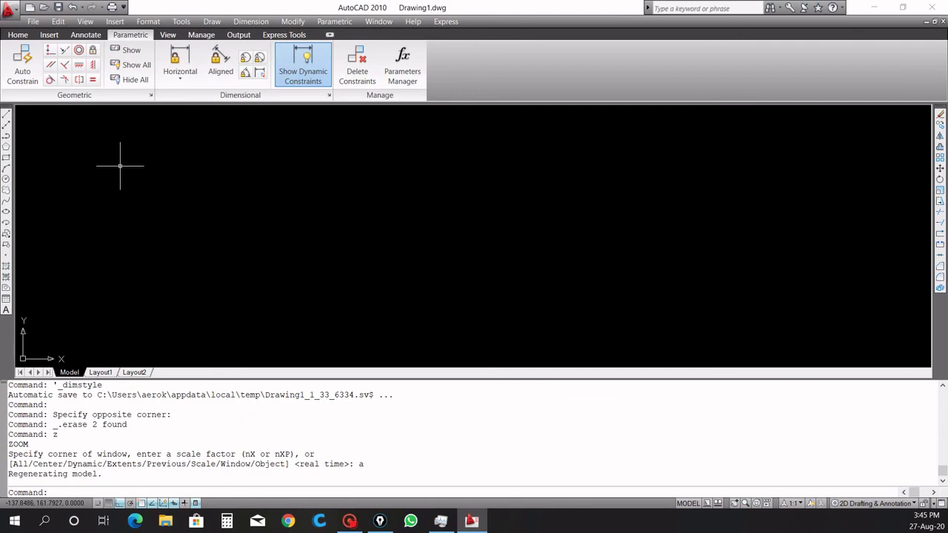
# Type the recap note 'today we have seen the line, circle, rectangle, ellipse, and orthomode' in the upper left.
pyautogui.write('tod')
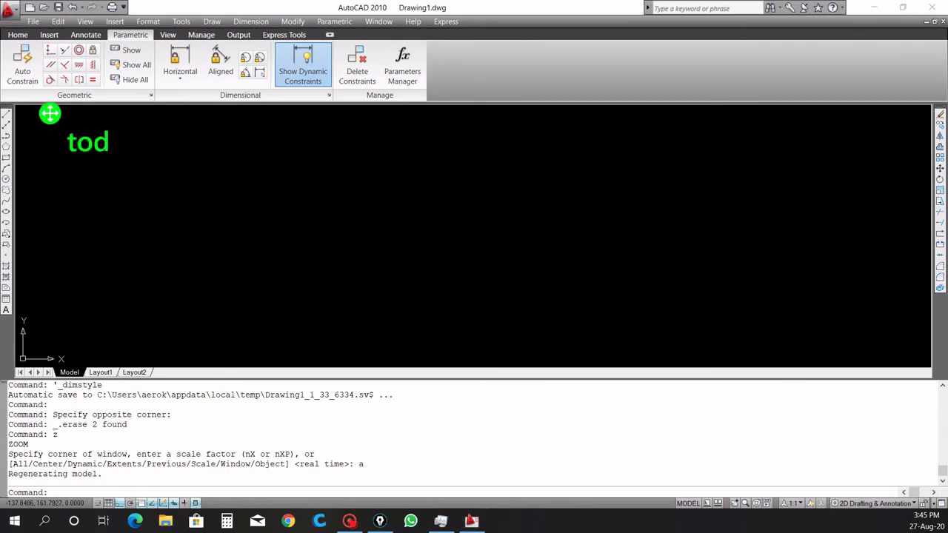
pyautogui.write('ay we')
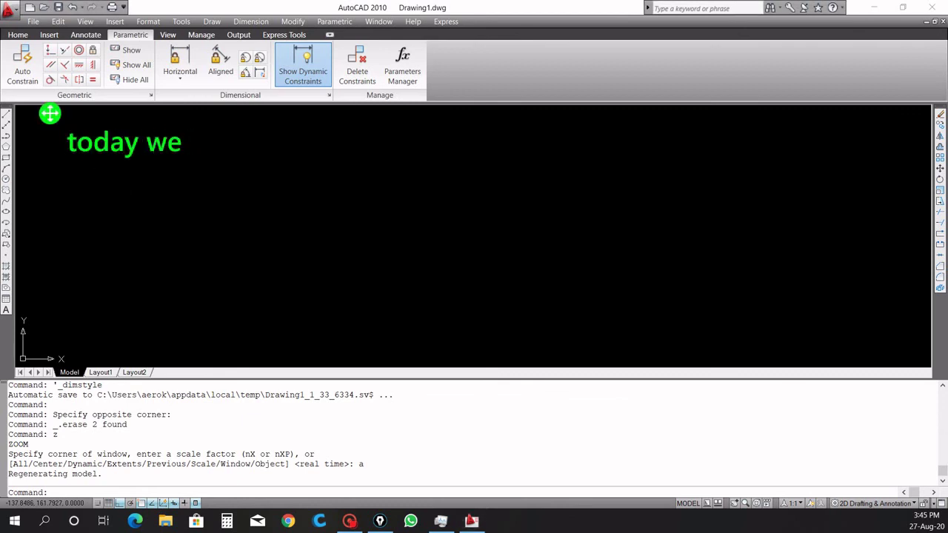
pyautogui.write(' have seen th')
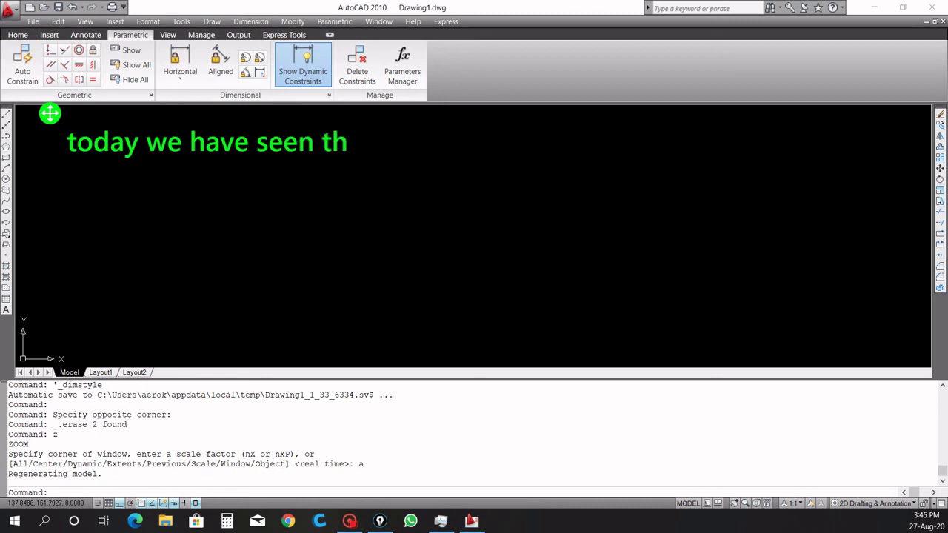
pyautogui.write('e line, ci')
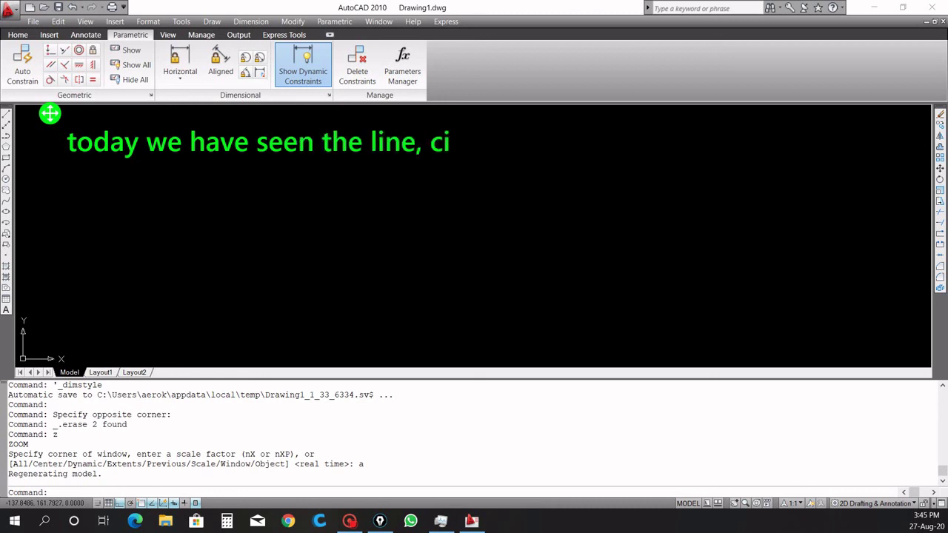
pyautogui.write('rcle, re')
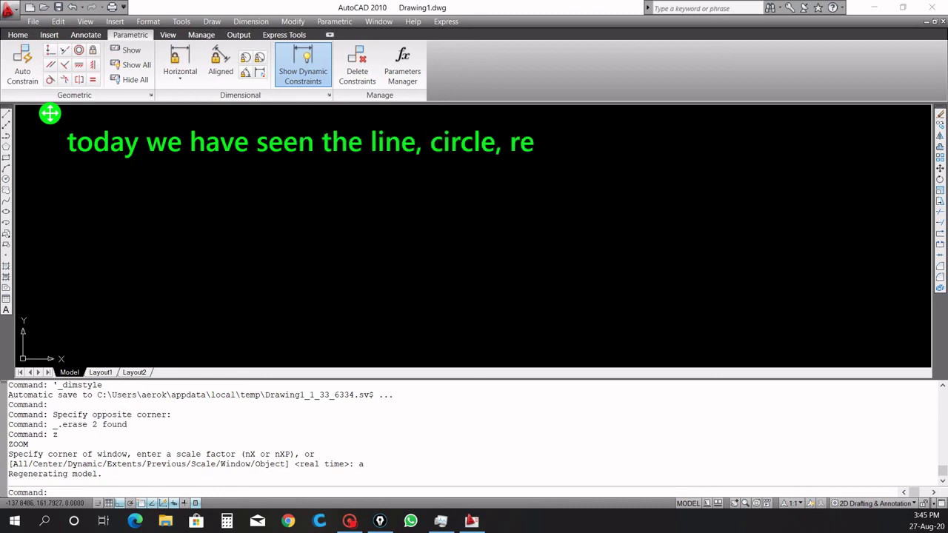
pyautogui.write('ctangle')
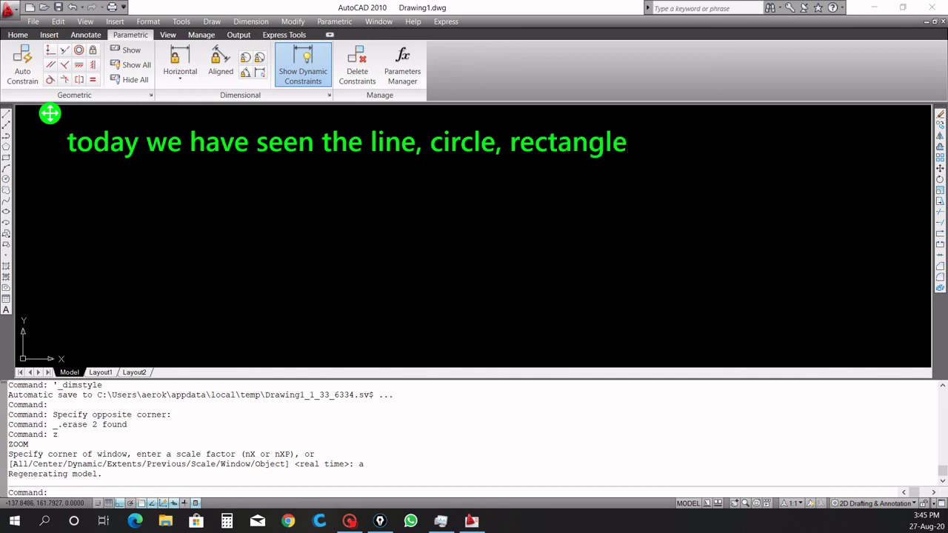
pyautogui.write(', elle')
pyautogui.press('BackSpace')
pyautogui.write('ipse')
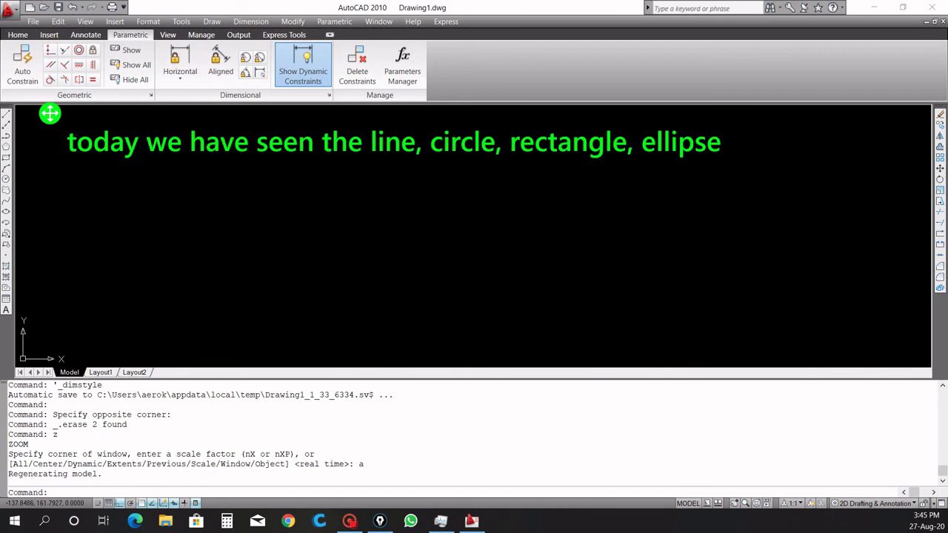
pyautogui.write(',')
pyautogui.write(' and orthomode')
pyautogui.write('next video we going to see the modify toolbar and dimentions')
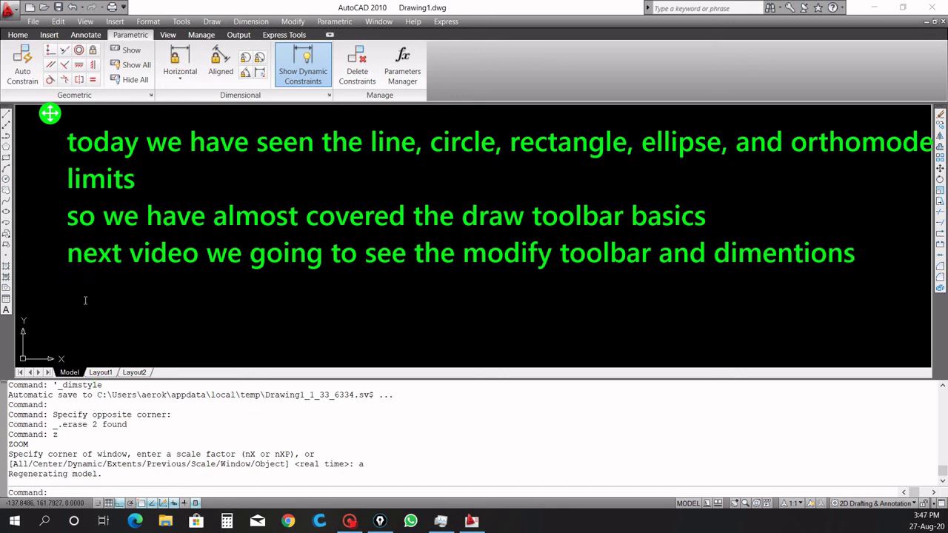
# Type 'Please subscribe for learning more contents in Autocad and tricks to design fastly', correcting typos.
pyautogui.write('Ple')
pyautogui.write('ase subs')
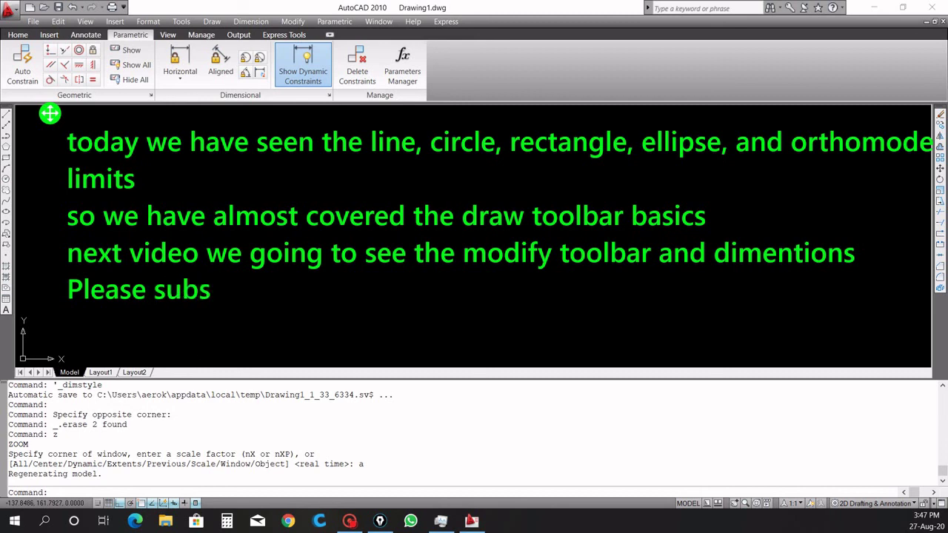
pyautogui.write('cribe f')
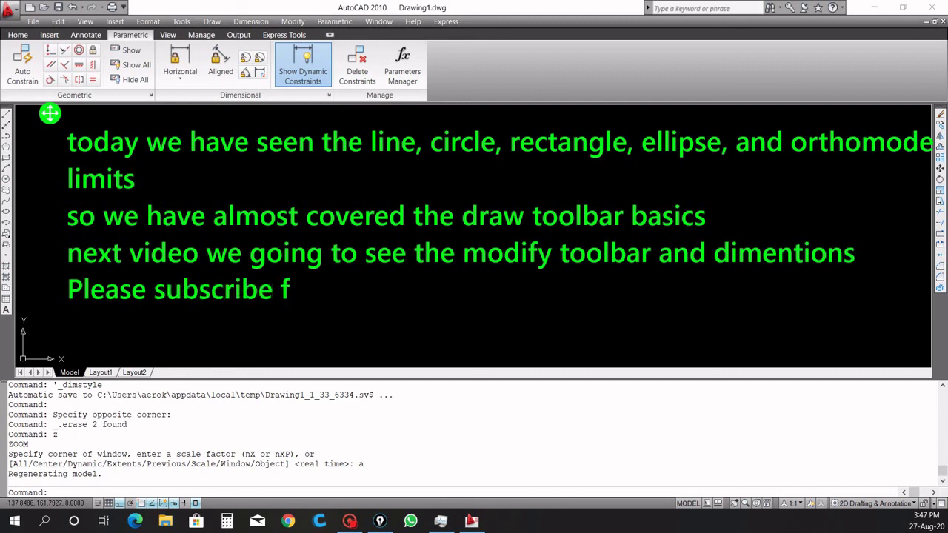
pyautogui.write('or learing')
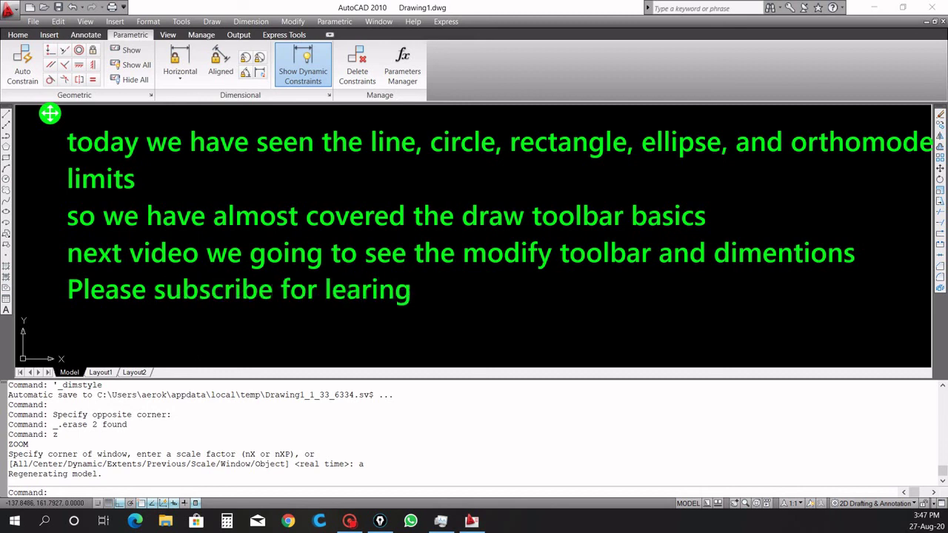
pyautogui.press('BackSpace')
pyautogui.press('BackSpace')
pyautogui.press('BackSpace')
pyautogui.write('ning t')
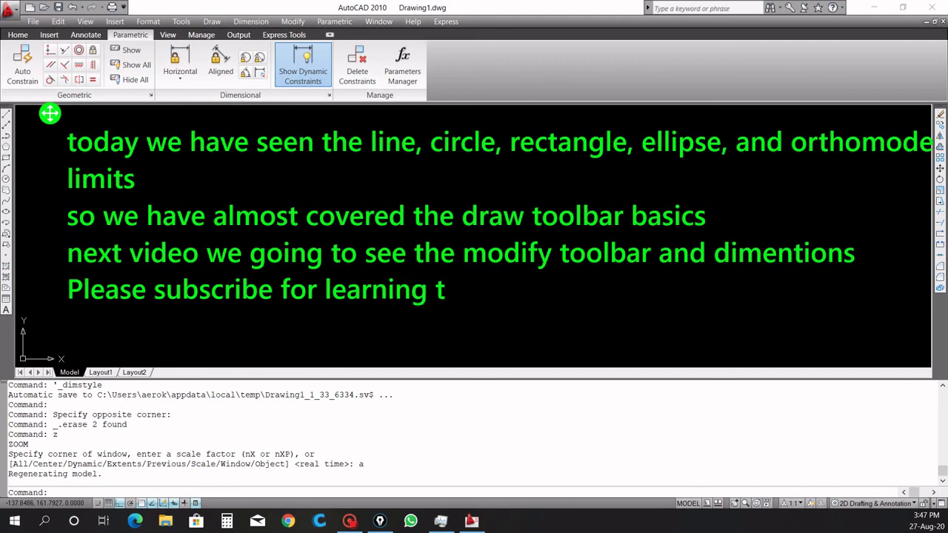
pyautogui.press('BackSpace')
pyautogui.write('more v')
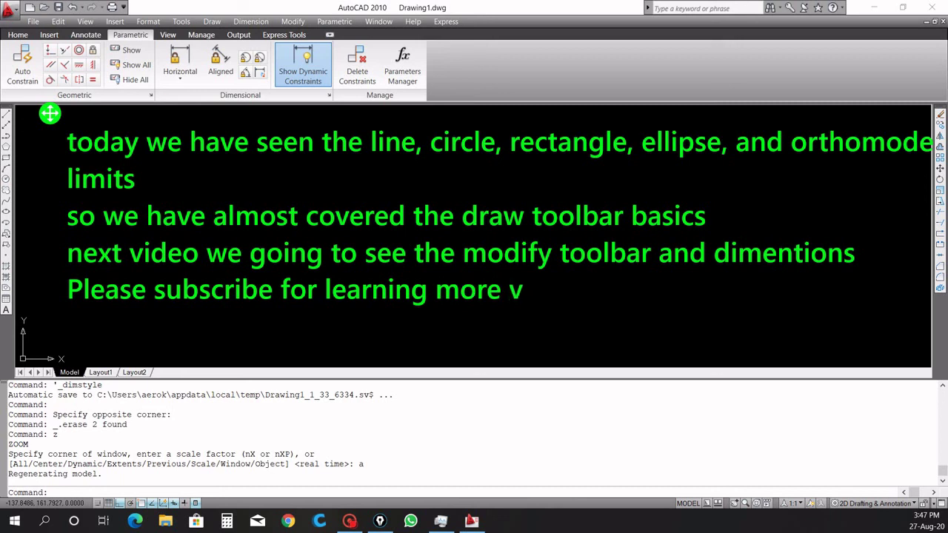
pyautogui.write('i')
pyautogui.press('BackSpace')
pyautogui.press('BackSpace')
pyautogui.write('contents')
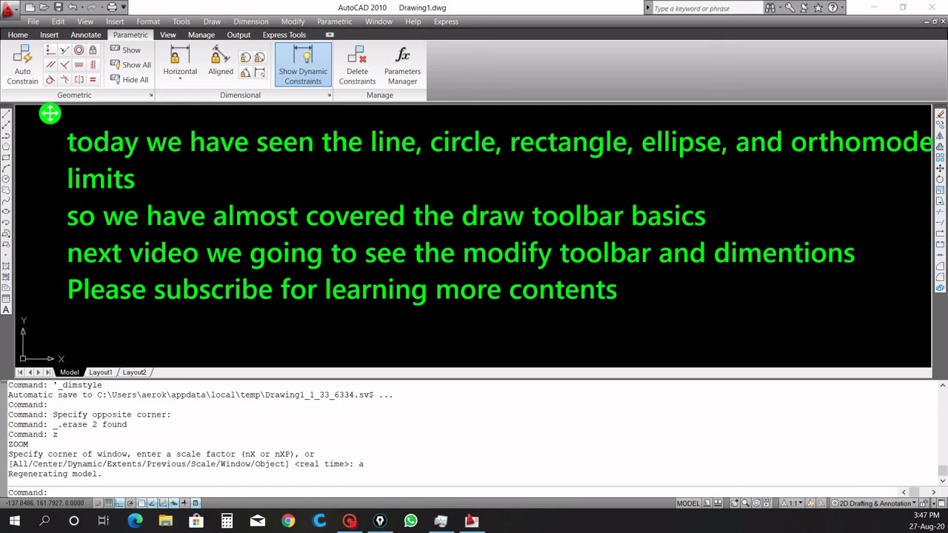
pyautogui.write(' in Aut')
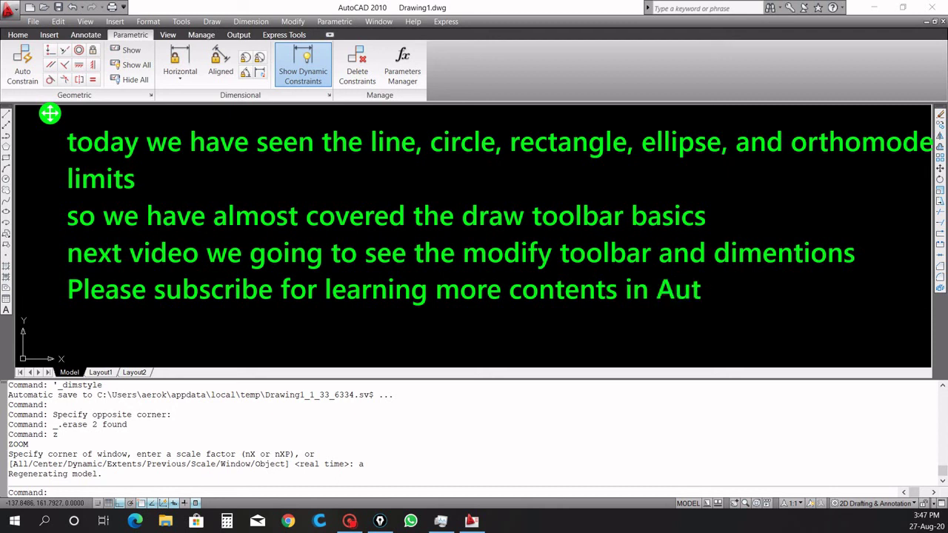
pyautogui.write('ocad and ')
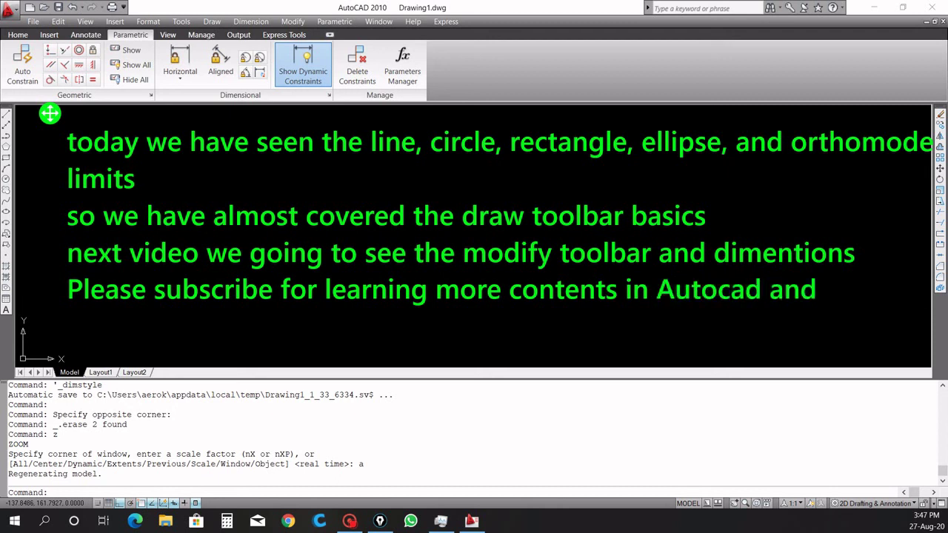
pyautogui.write('tr')
pyautogui.write('icks ')
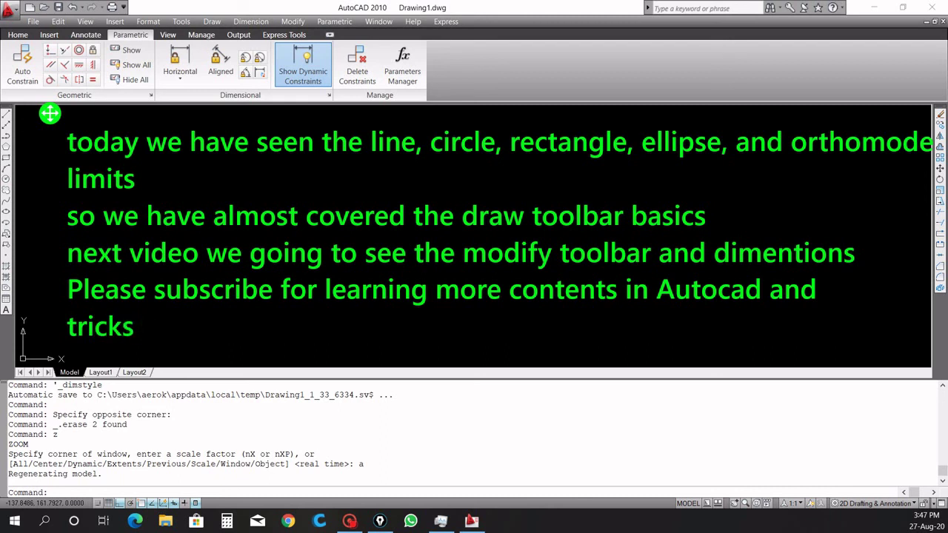
pyautogui.write('to m')
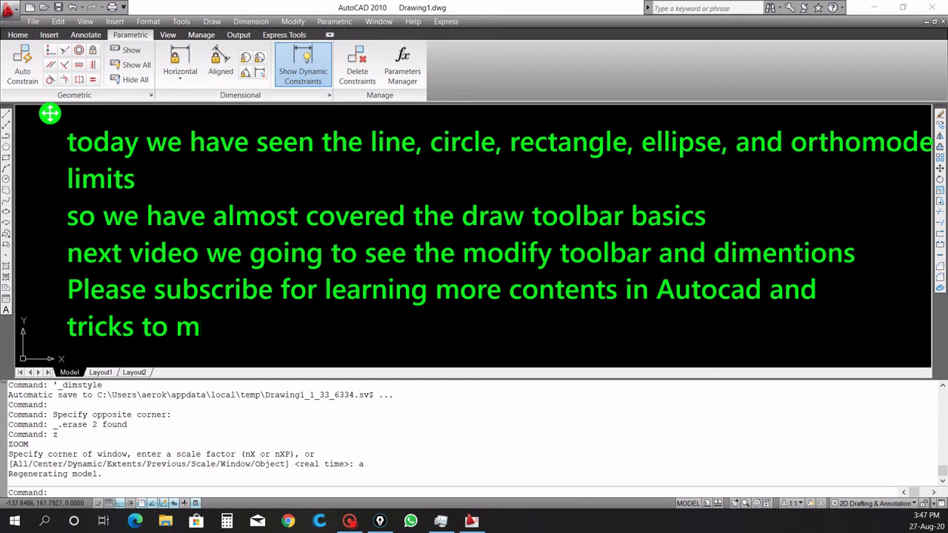
pyautogui.press('BackSpace')
pyautogui.write('design ')
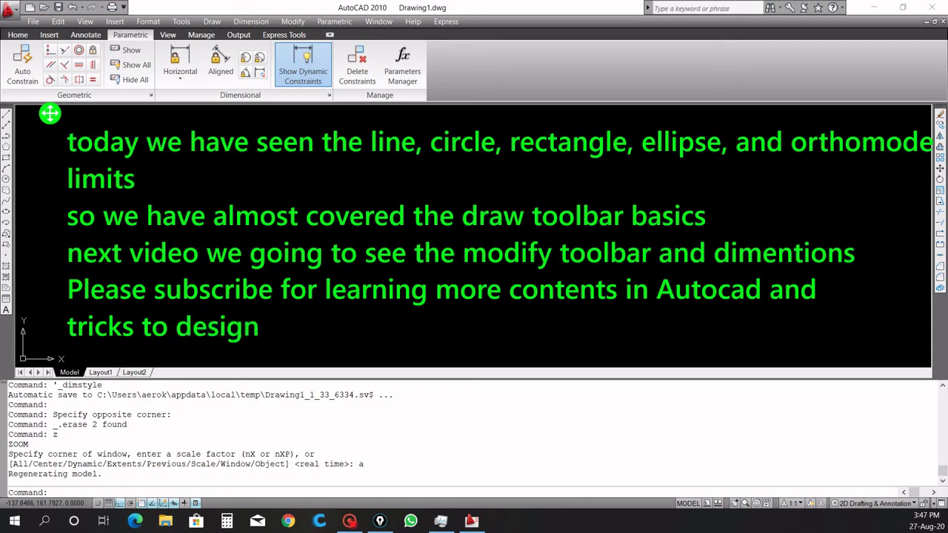
pyautogui.write('fastl')
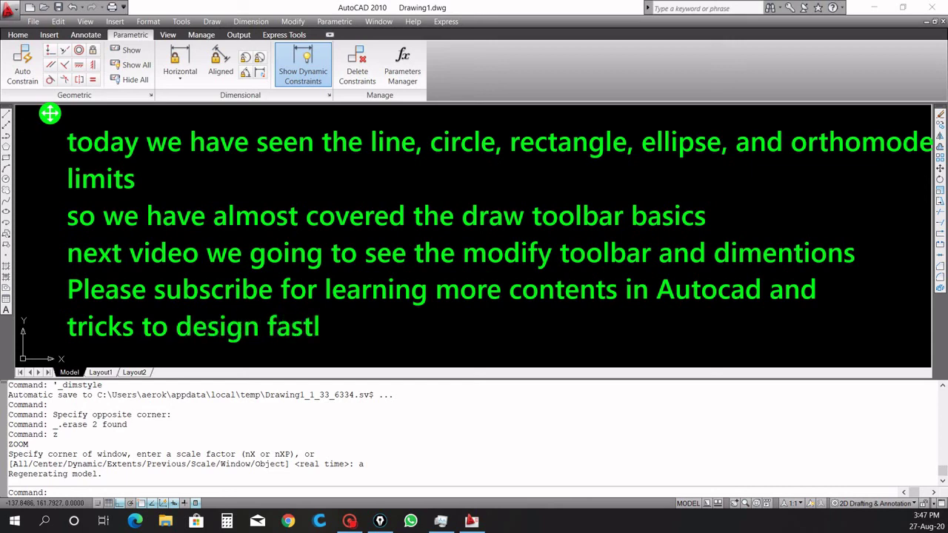